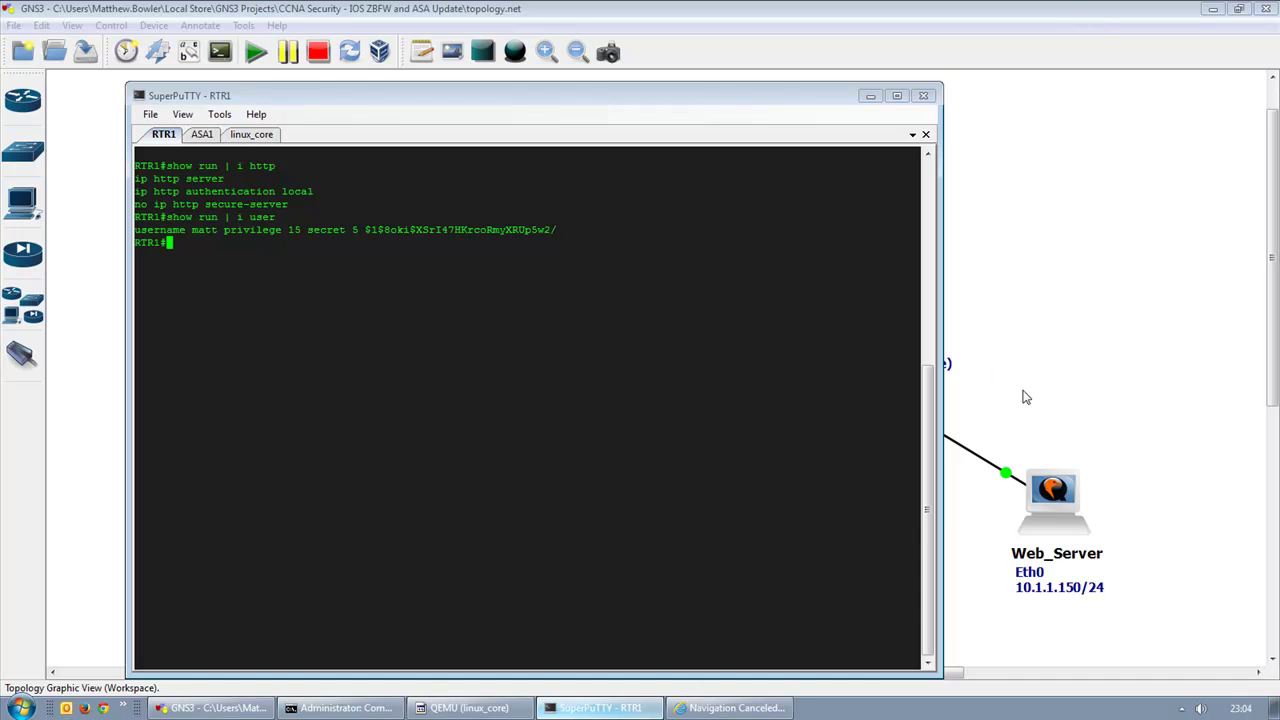
# Step: Launch Cisco Configuration Professional with administrator rights
pyautogui.click(124, 708)
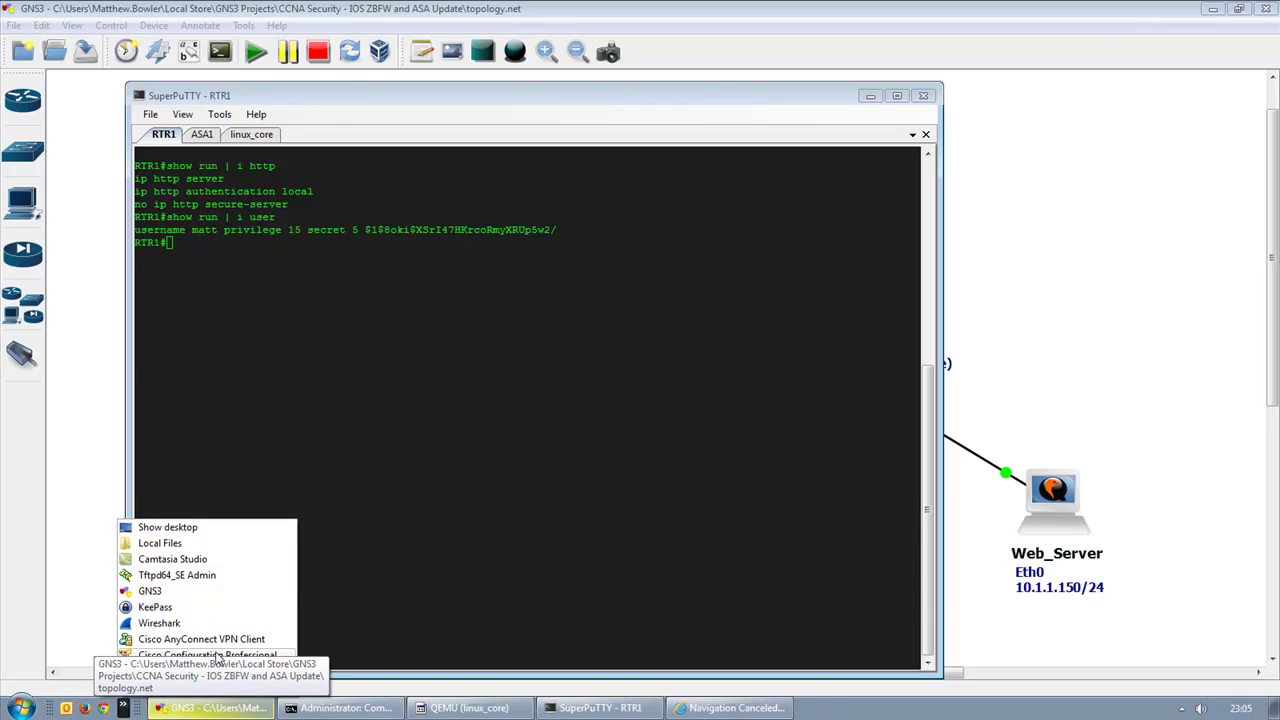
pyautogui.rightClick(216, 656)
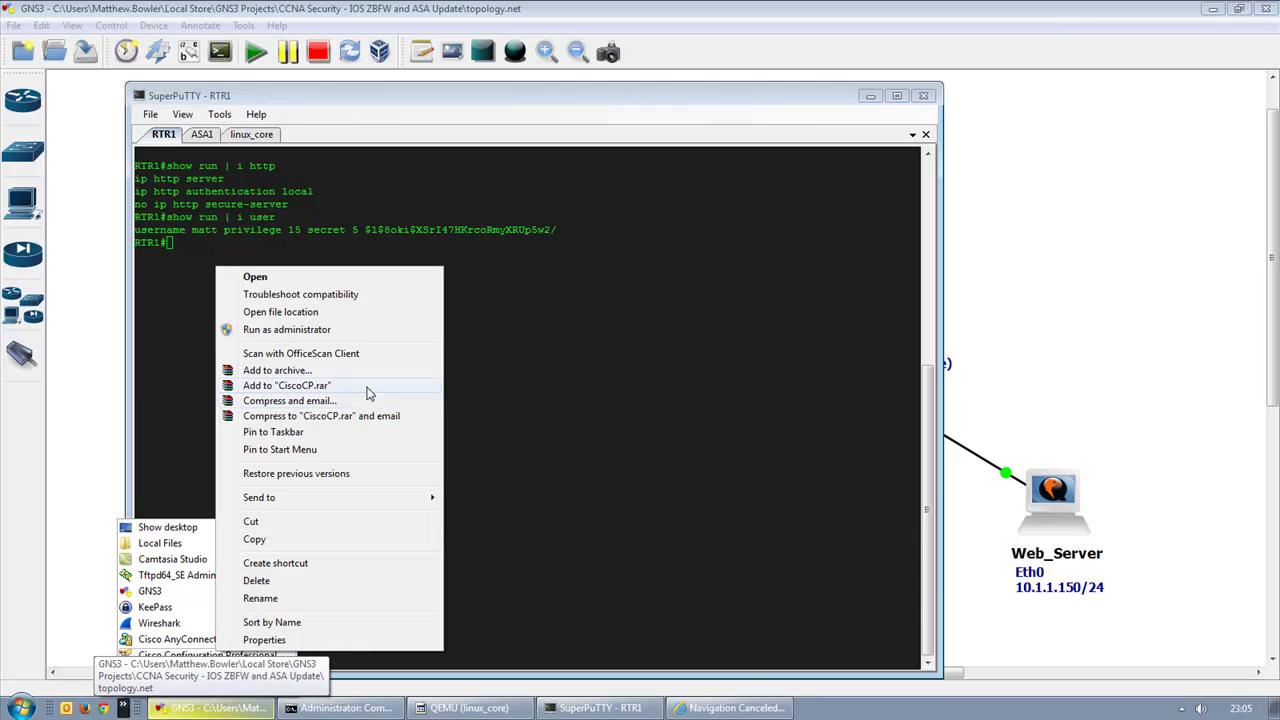
pyautogui.click(330, 333)
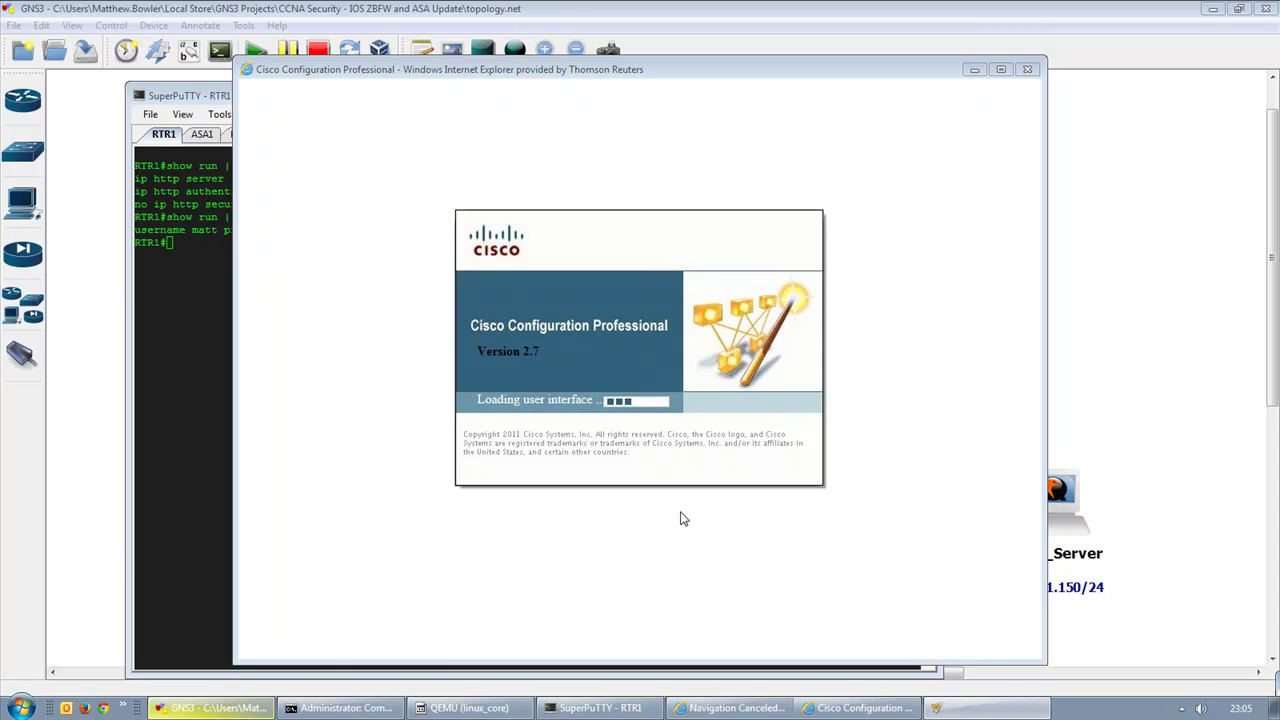
# Step: Inspect the enabled Java runtime version 1.7.0_45 in the Java Control Panel's runtime settings, leaving without changes
pyautogui.click(21, 708)
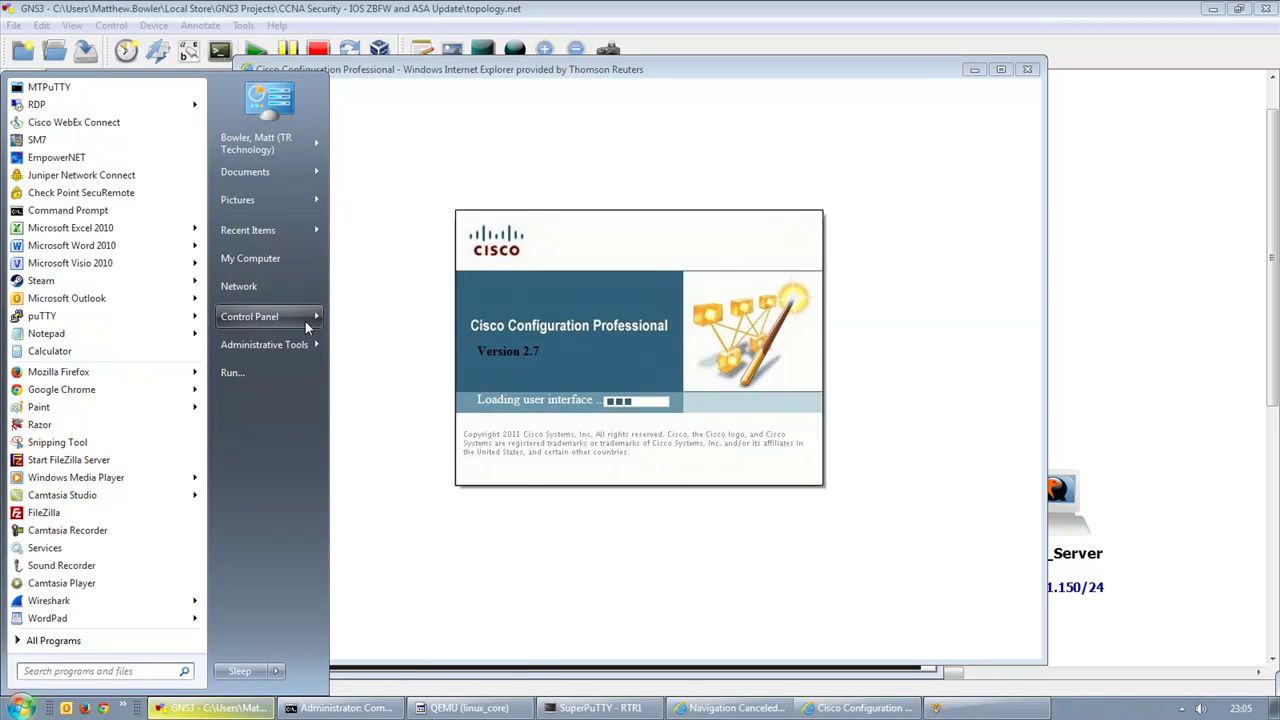
pyautogui.click(305, 321)
pyautogui.click(406, 423)
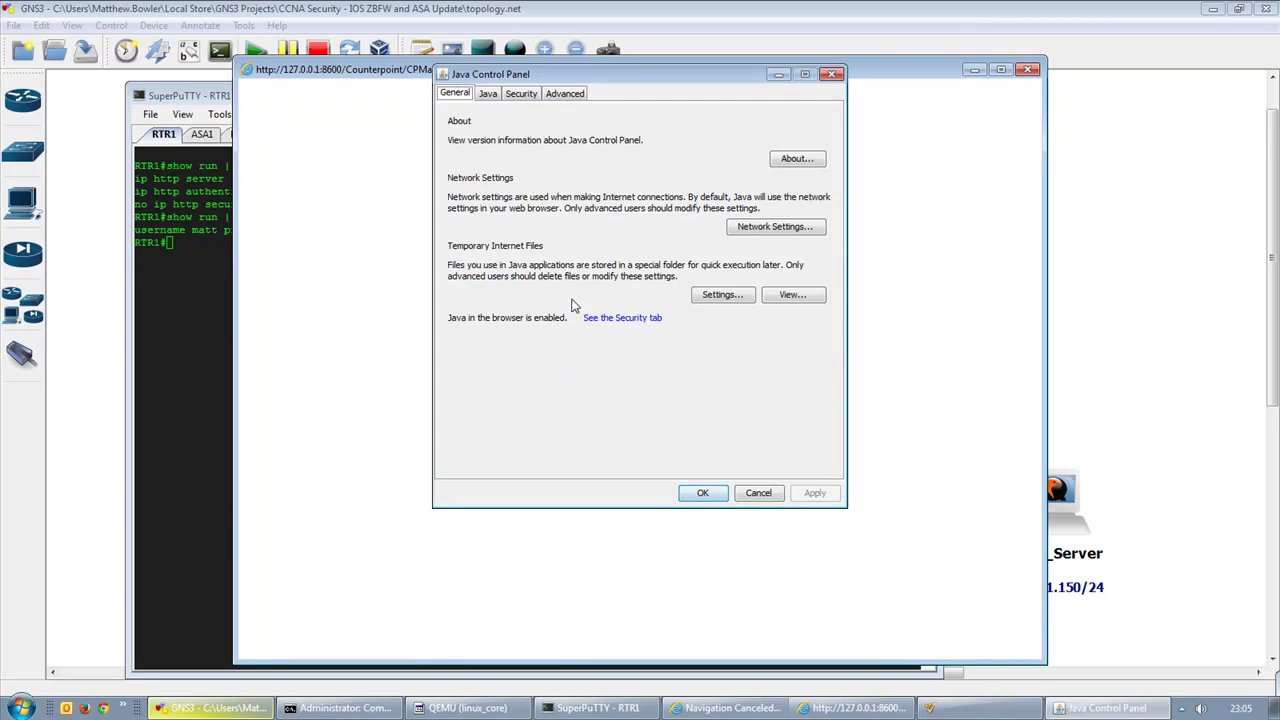
pyautogui.click(488, 93)
pyautogui.click(795, 141)
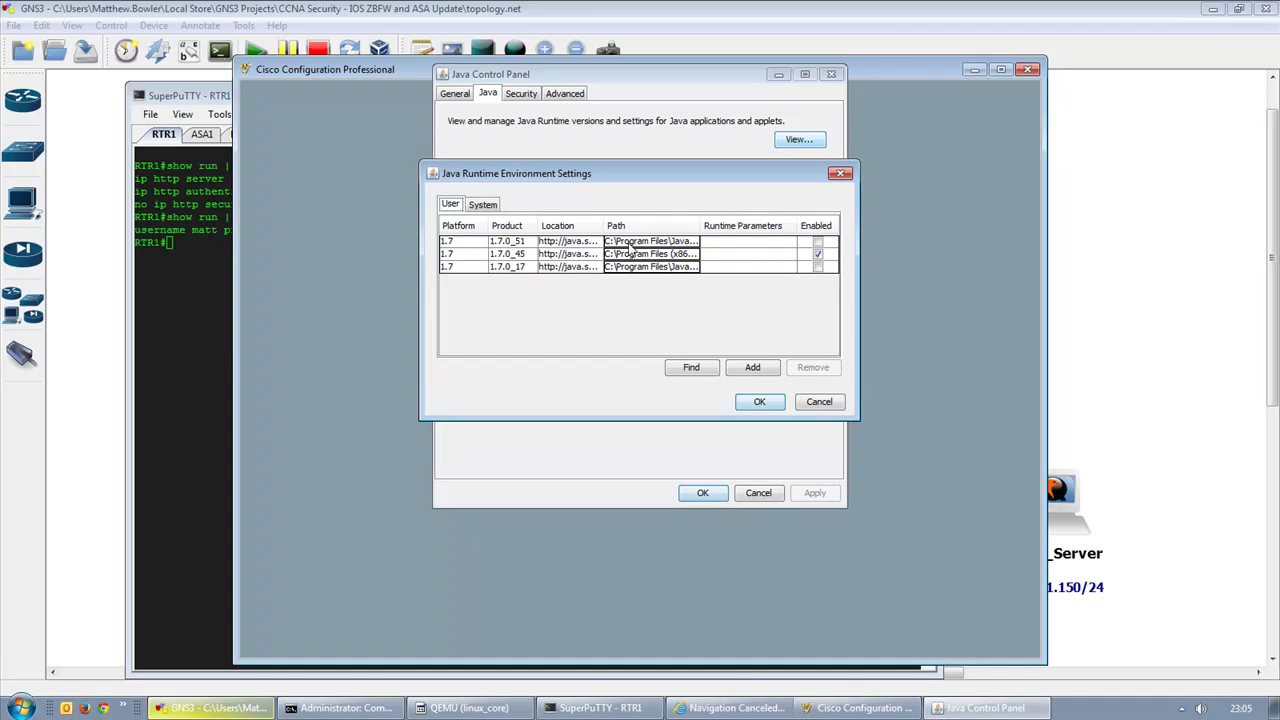
pyautogui.click(474, 256)
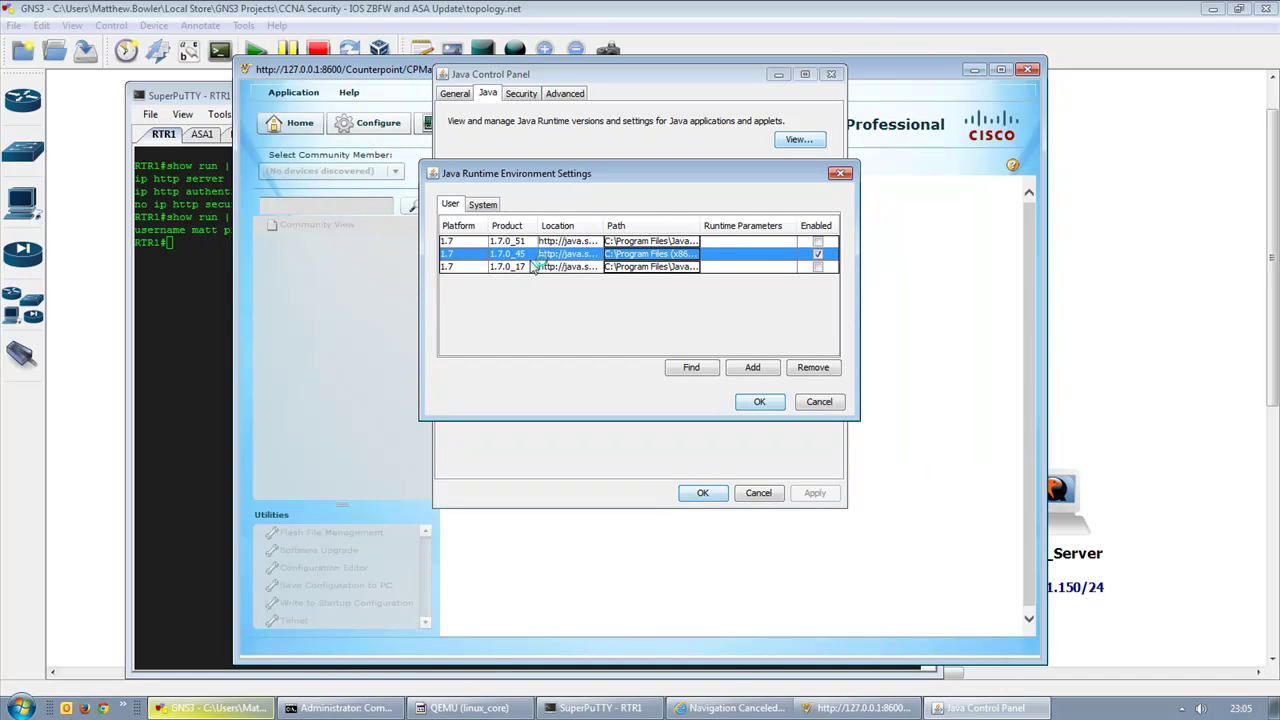
pyautogui.click(813, 367)
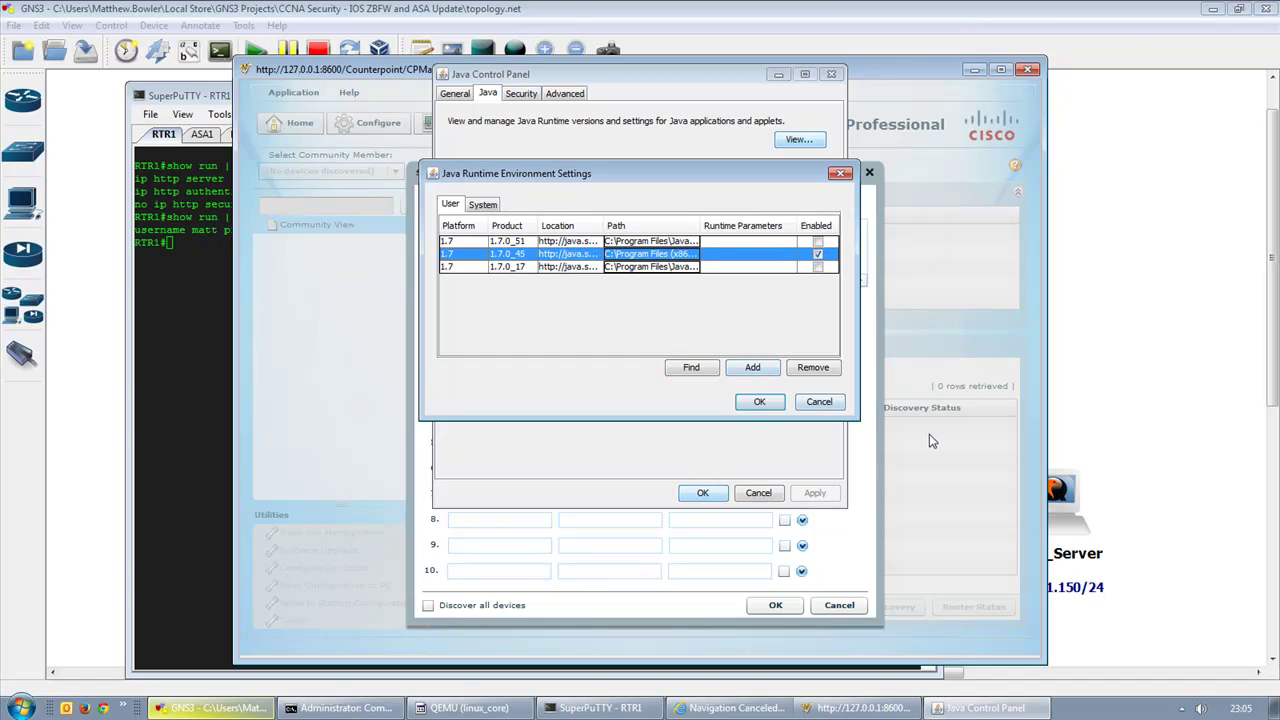
pyautogui.click(819, 402)
pyautogui.click(758, 492)
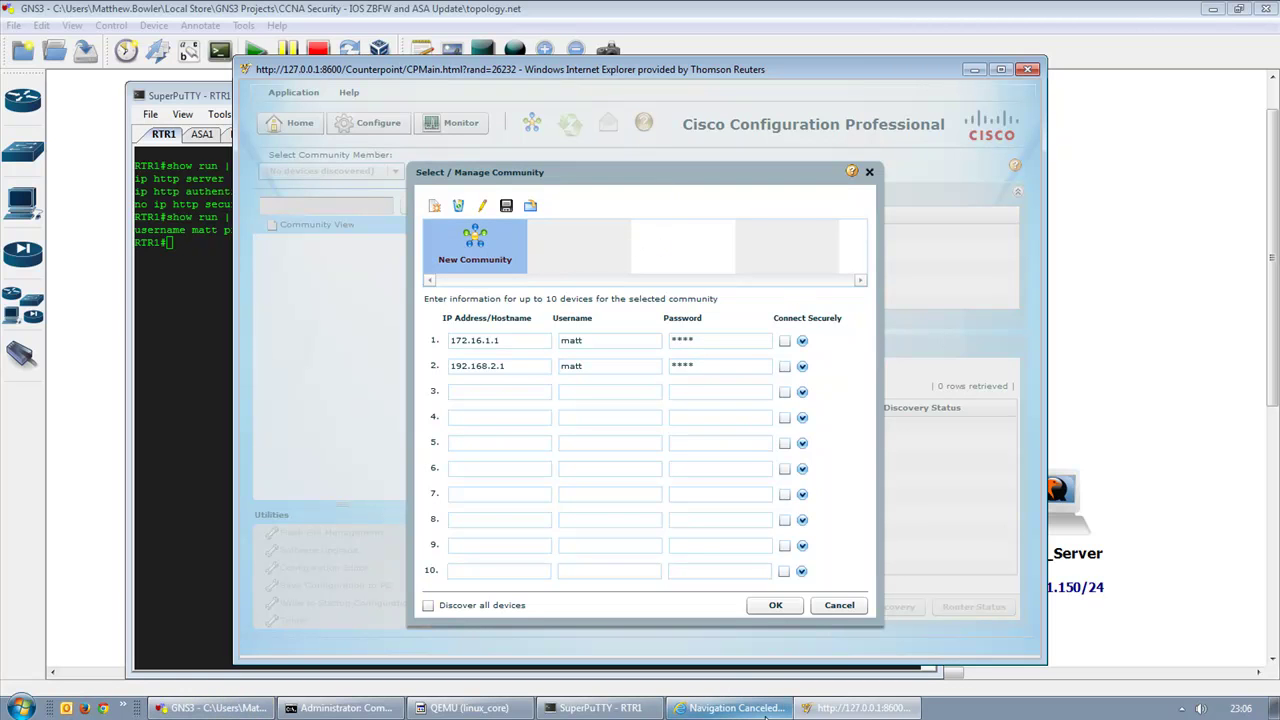
# Step: Check Internet Explorer's Compatibility View settings for the 127.0.0.1 website entry, then minimize the browser
pyautogui.click(712, 710)
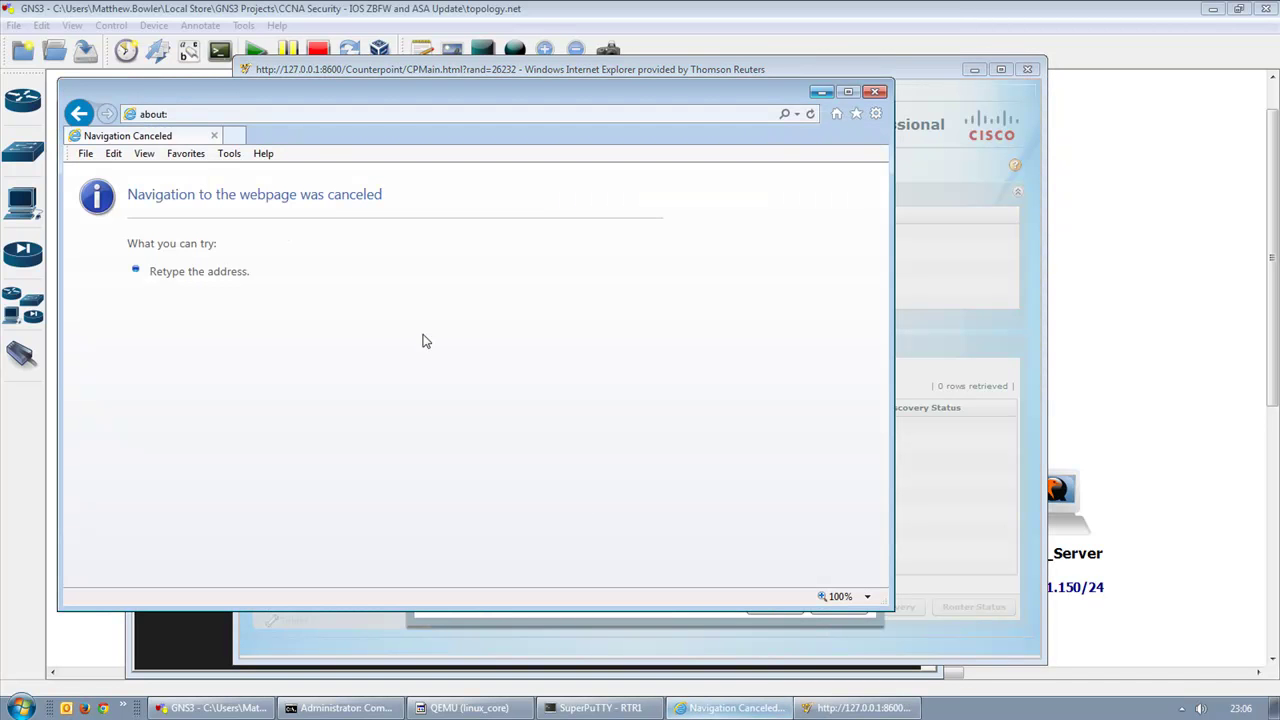
pyautogui.click(227, 156)
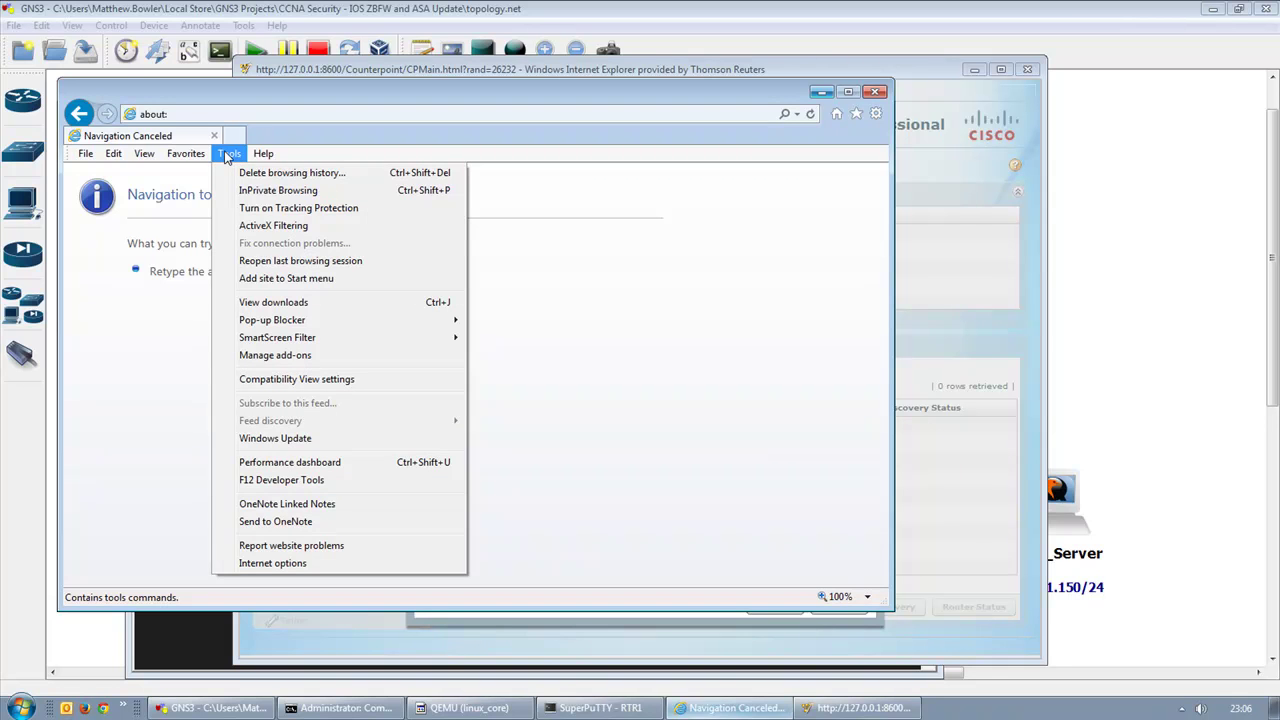
pyautogui.click(296, 386)
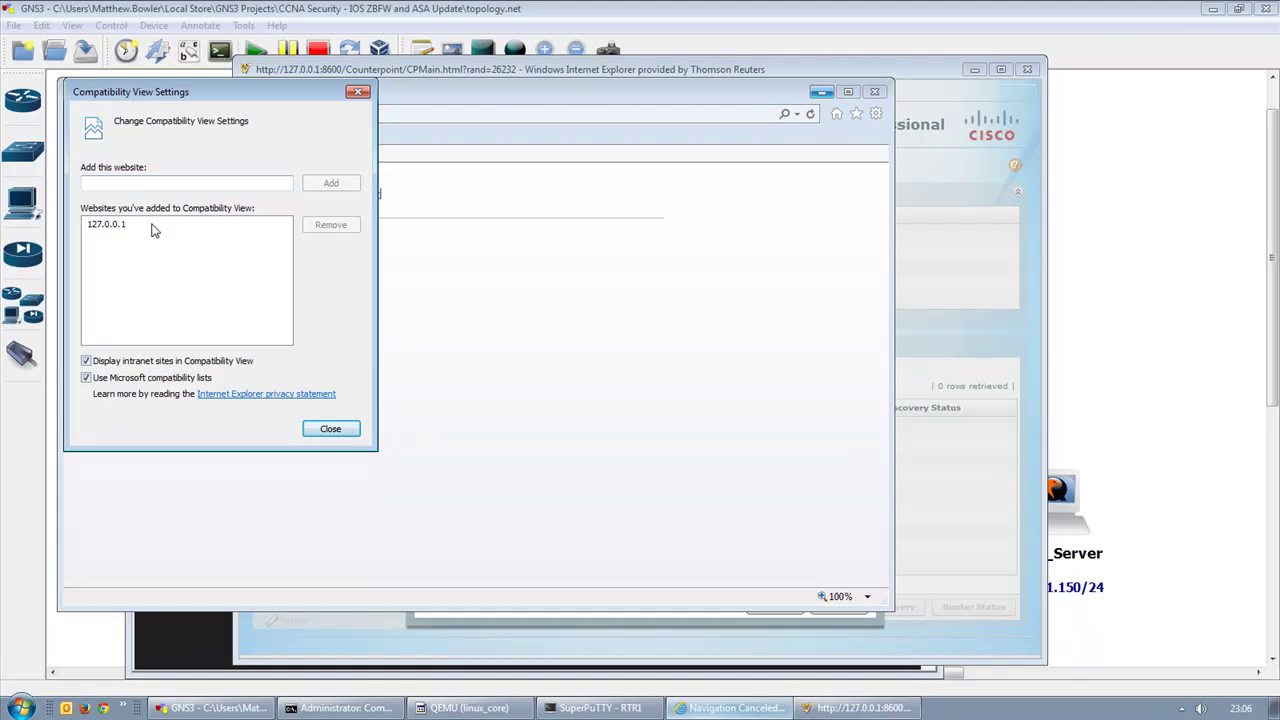
pyautogui.click(116, 229)
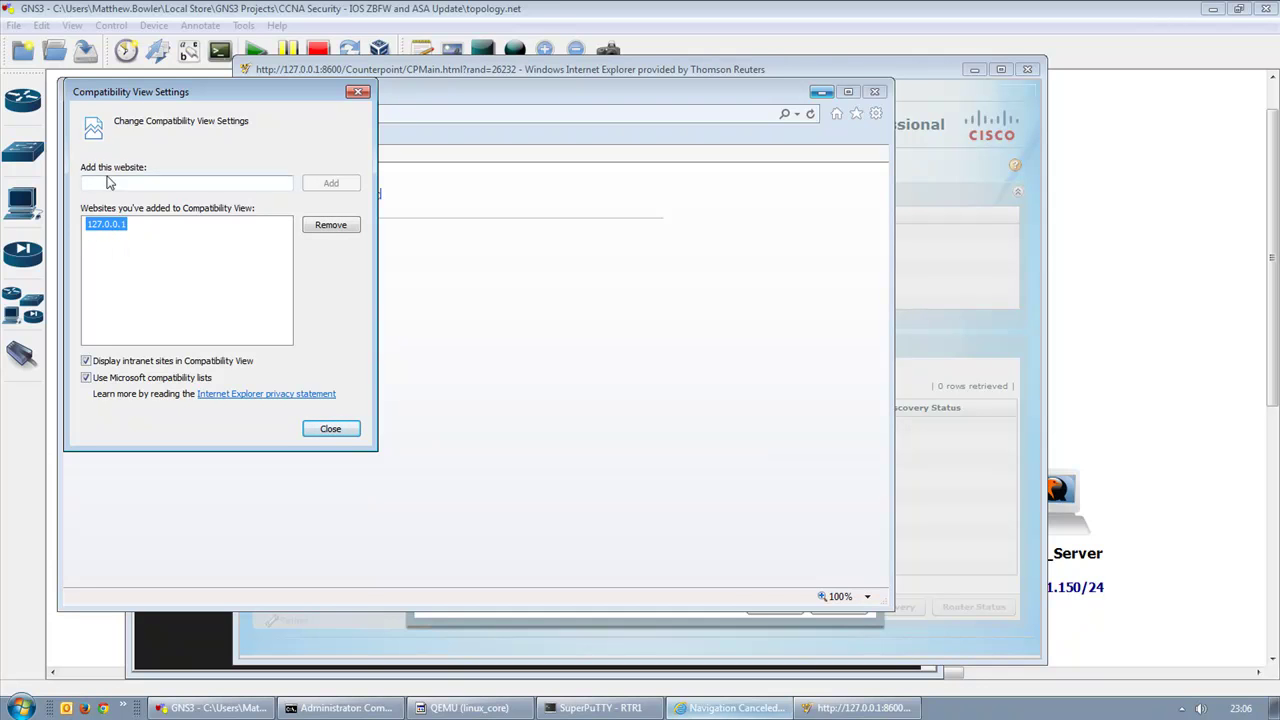
pyautogui.click(105, 184)
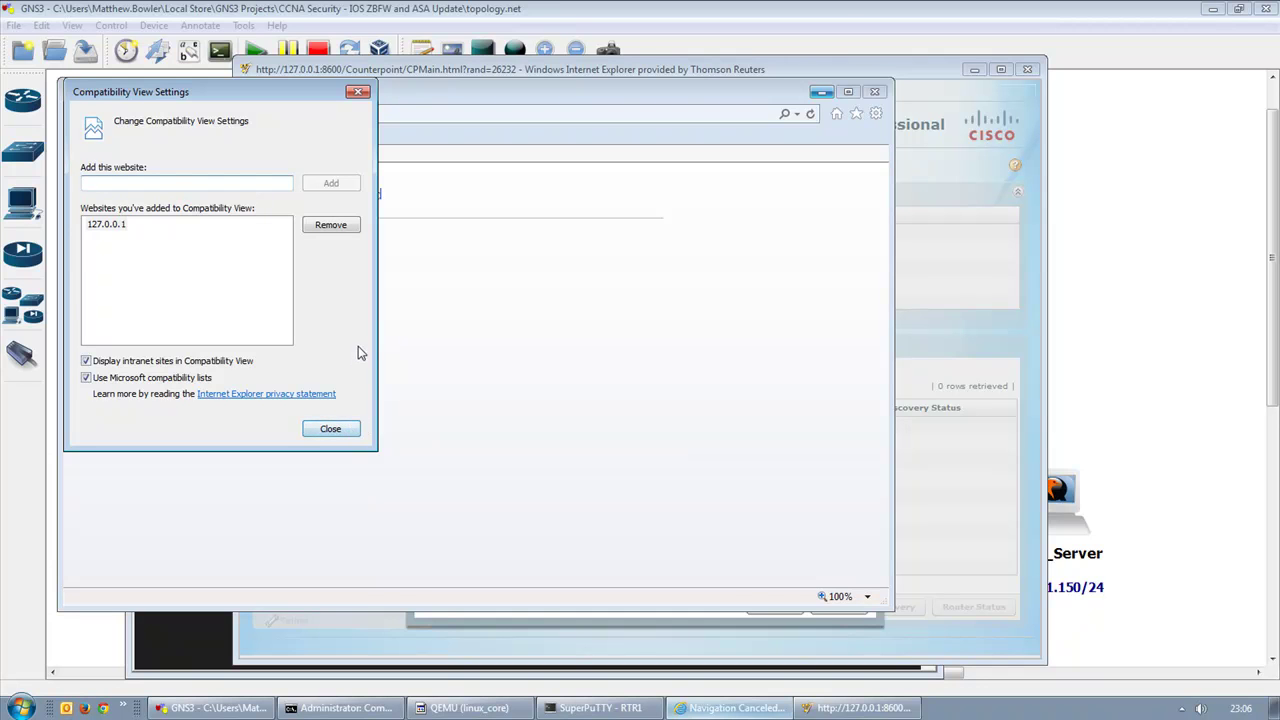
pyautogui.click(331, 428)
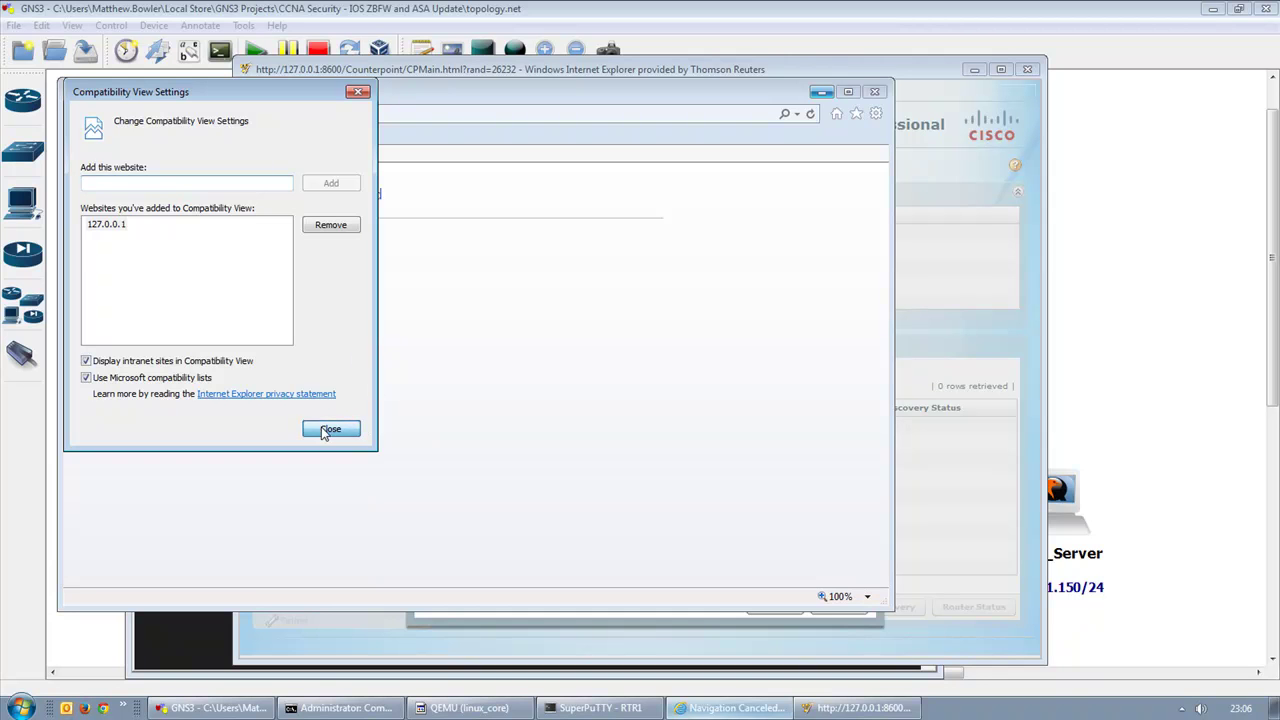
pyautogui.click(820, 92)
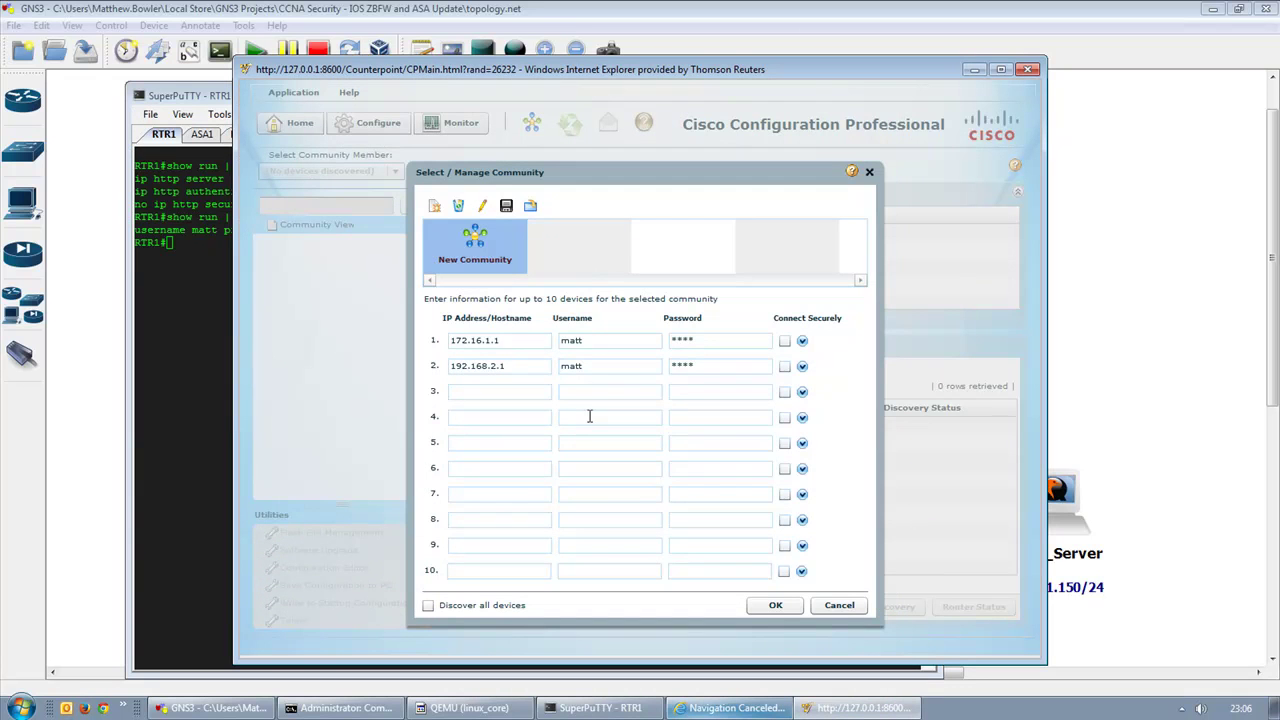
# Step: Clear the password, username and IP address of the second device, 192.168.2.1, in the new community
pyautogui.doubleClick(734, 365)
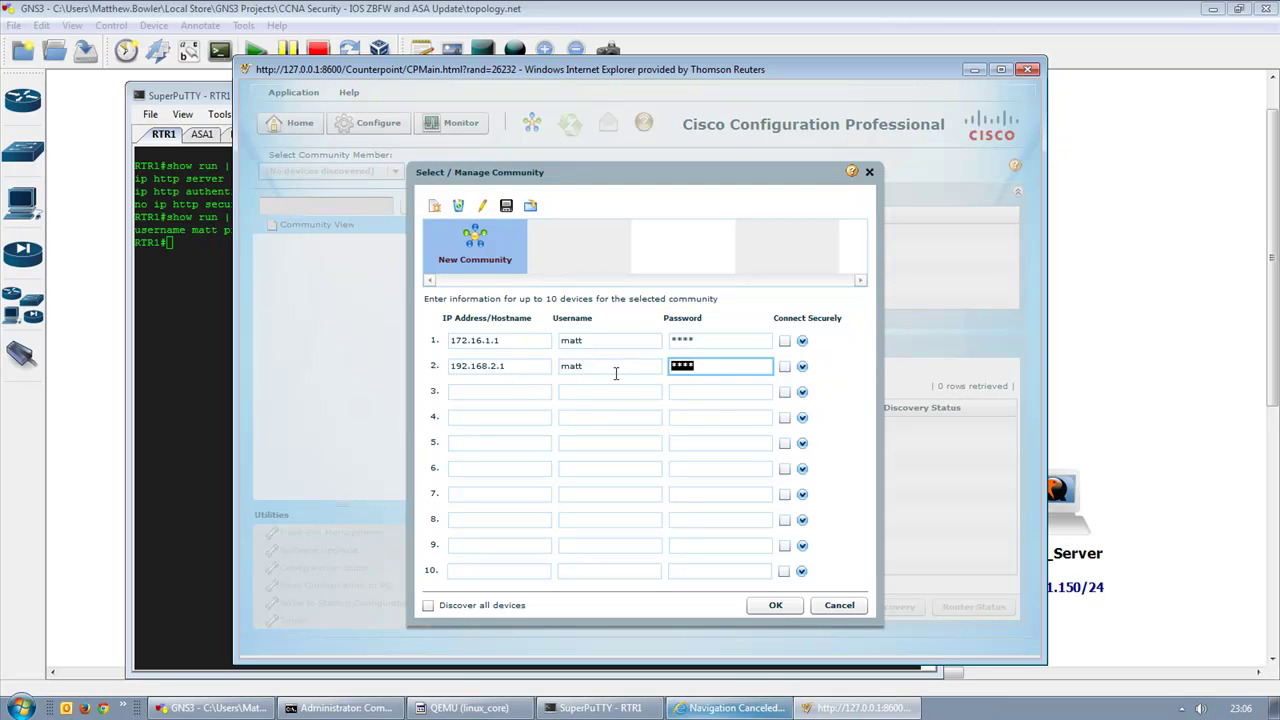
pyautogui.press('BackSpace')
pyautogui.hotkey('shift', 'Tab')
pyautogui.press('BackSpace')
pyautogui.hotkey('shift', 'Tab')
pyautogui.press('BackSpace')
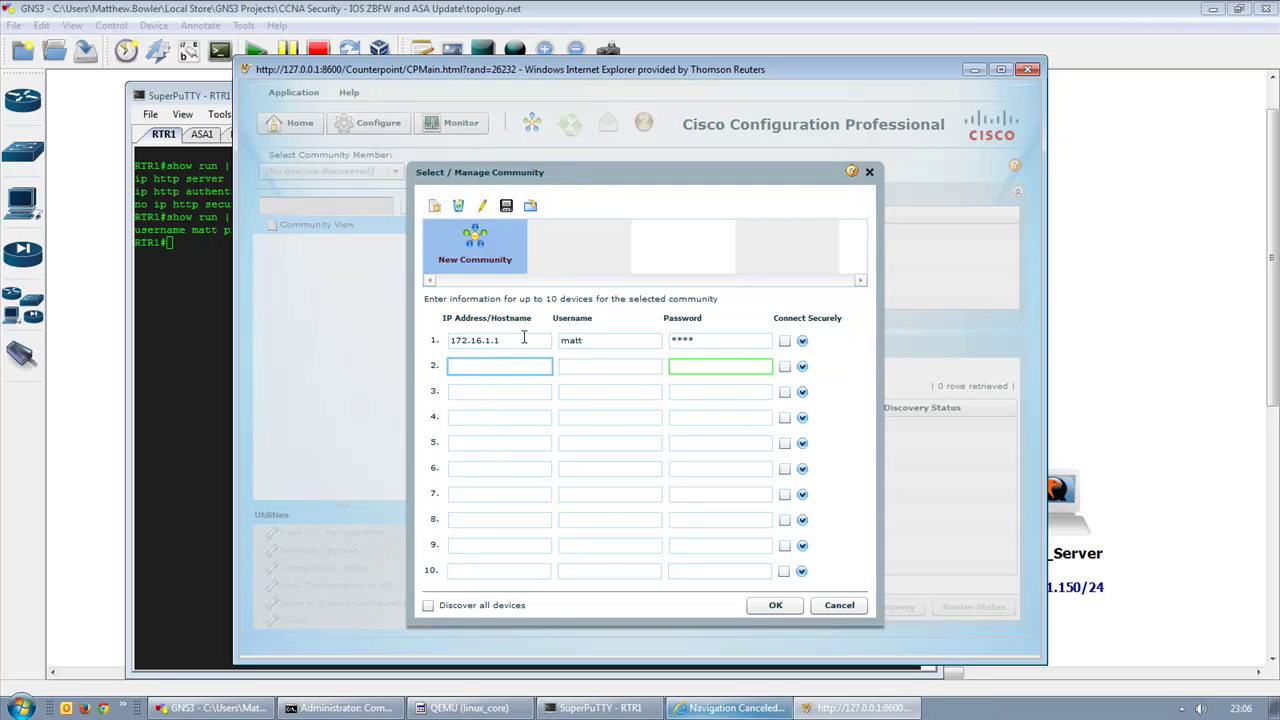
# Step: Confirm the community with discovery of all devices enabled, and open the discovery details for 172.16.1.1
pyautogui.moveTo(508, 75); pyautogui.dragTo(589, 71)
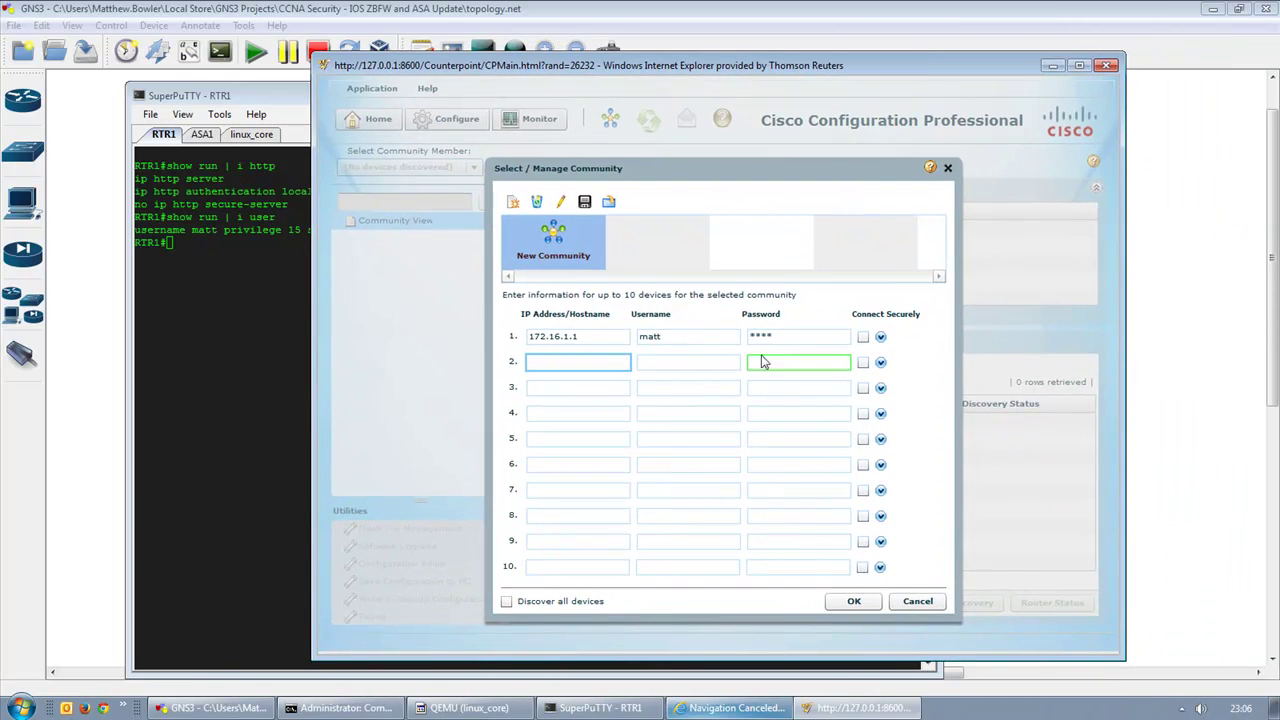
pyautogui.click(800, 337)
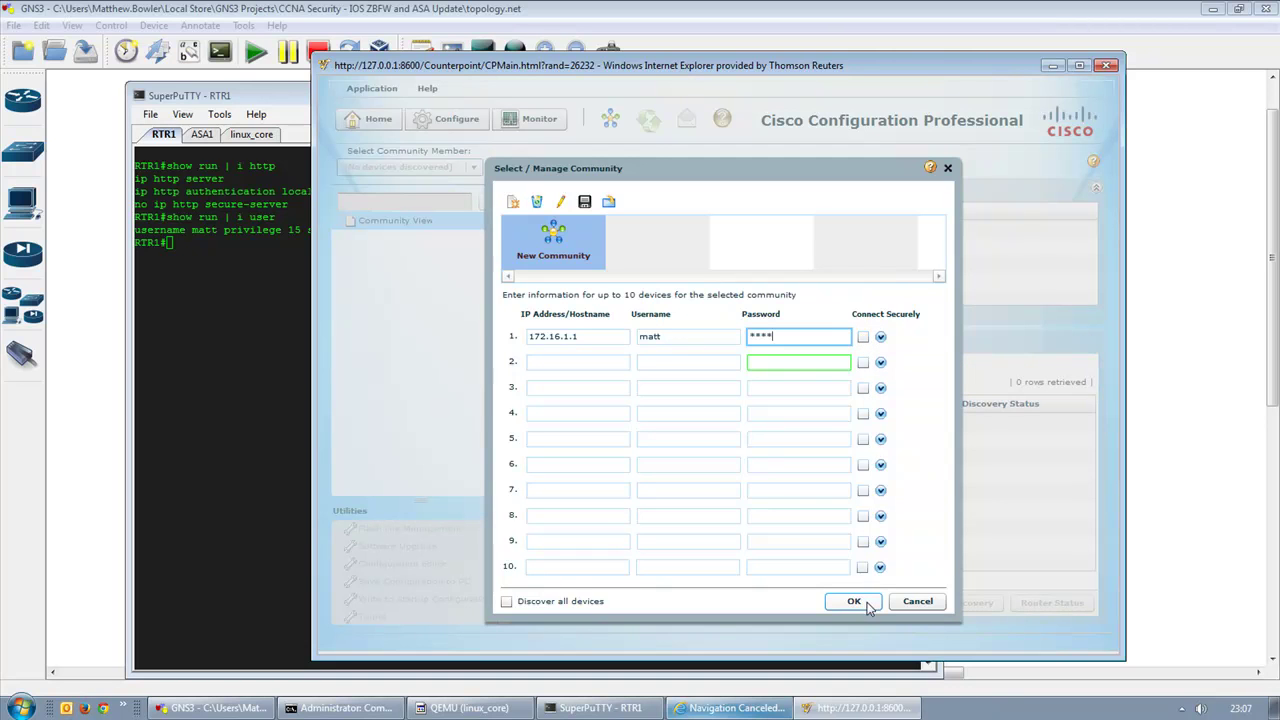
pyautogui.click(507, 602)
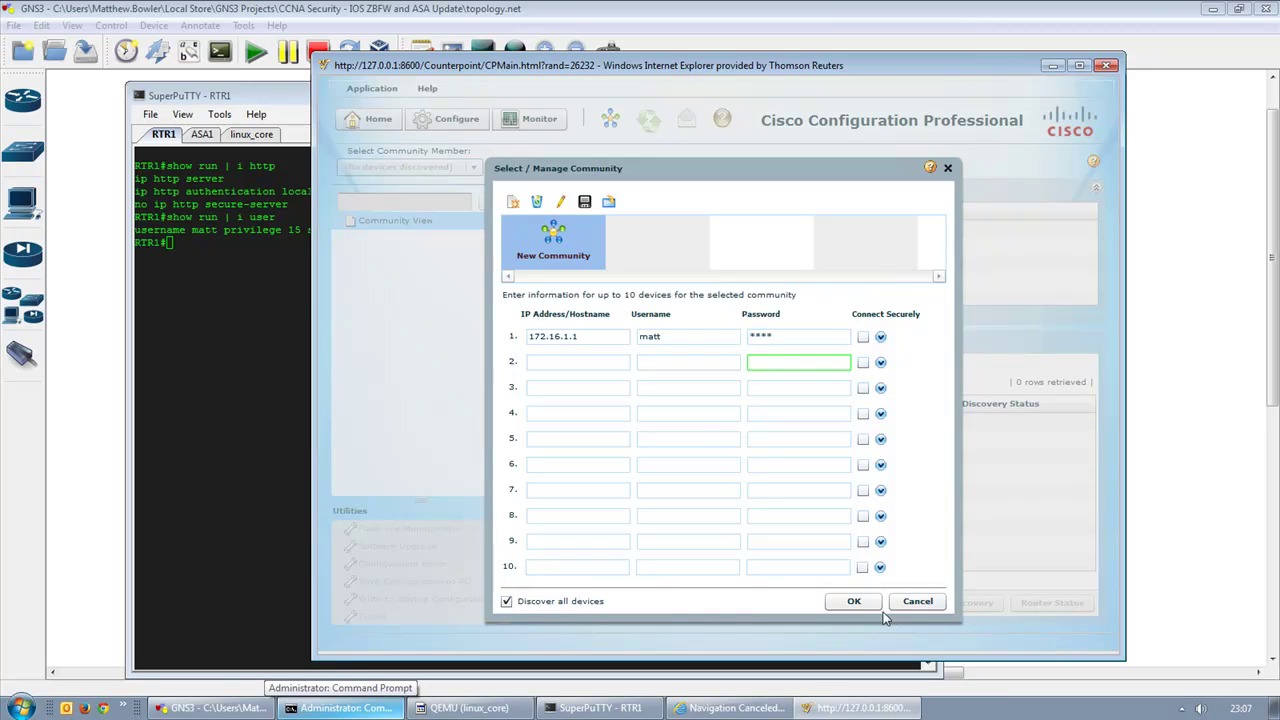
pyautogui.click(853, 601)
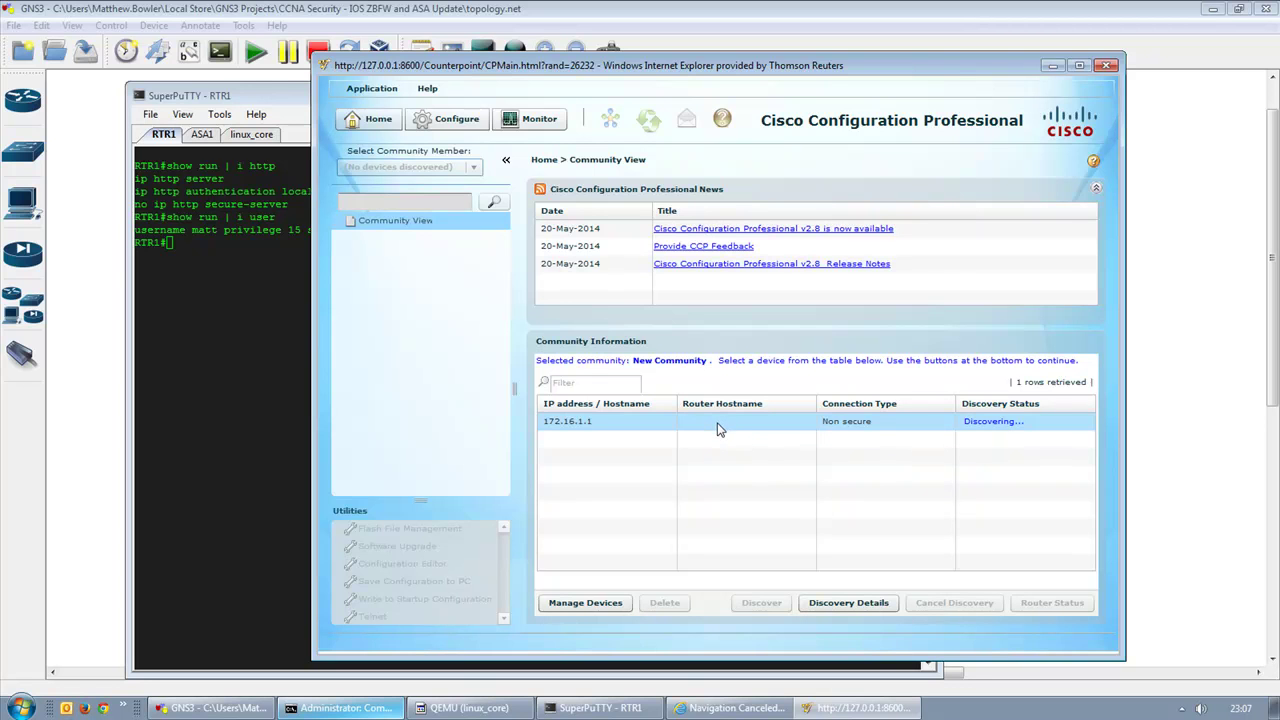
pyautogui.click(866, 613)
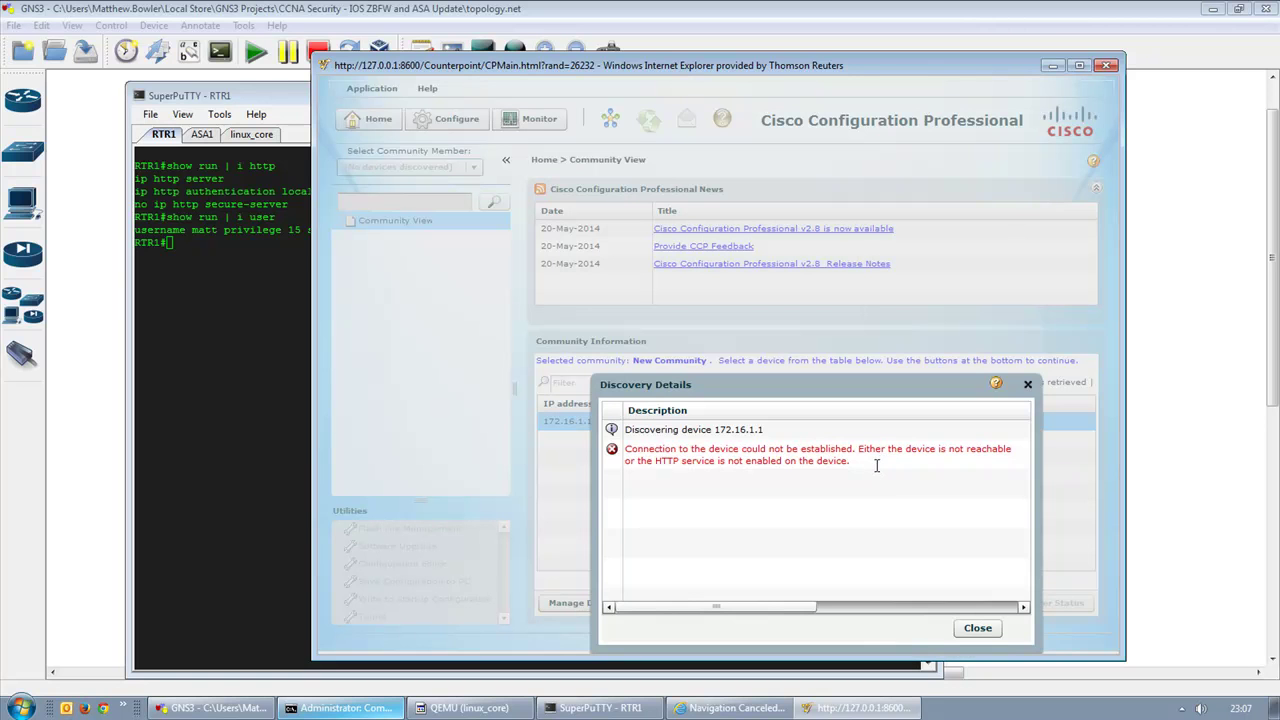
# Step: Switch to the Command Prompt and ping the router at 172.16.1.1
pyautogui.press('super')
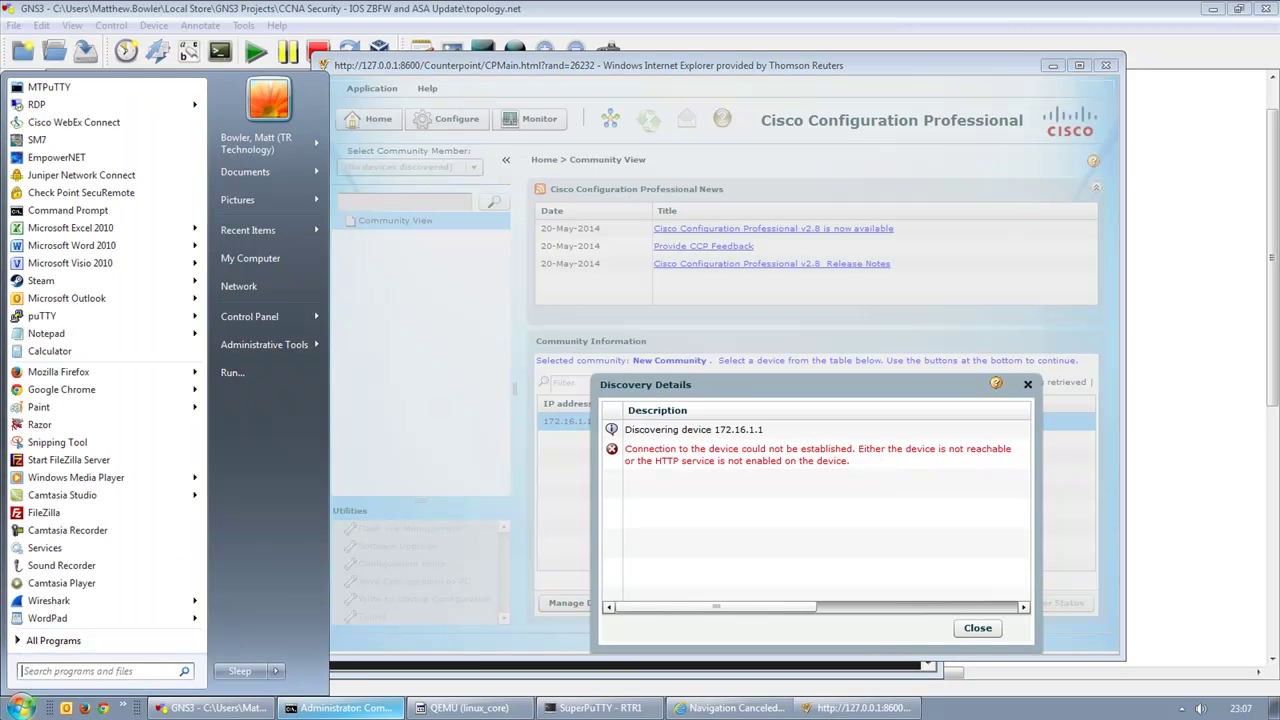
pyautogui.click(345, 683)
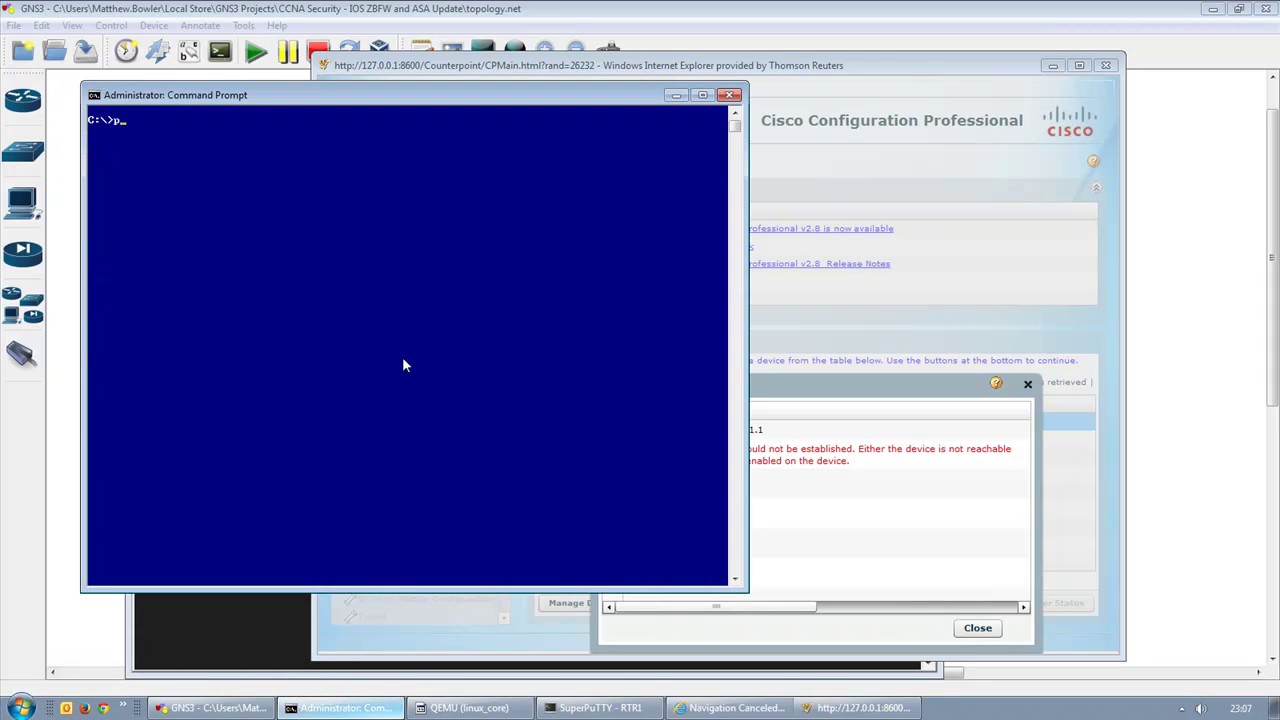
pyautogui.write('ping 172.16.1.1')
pyautogui.press('Return')
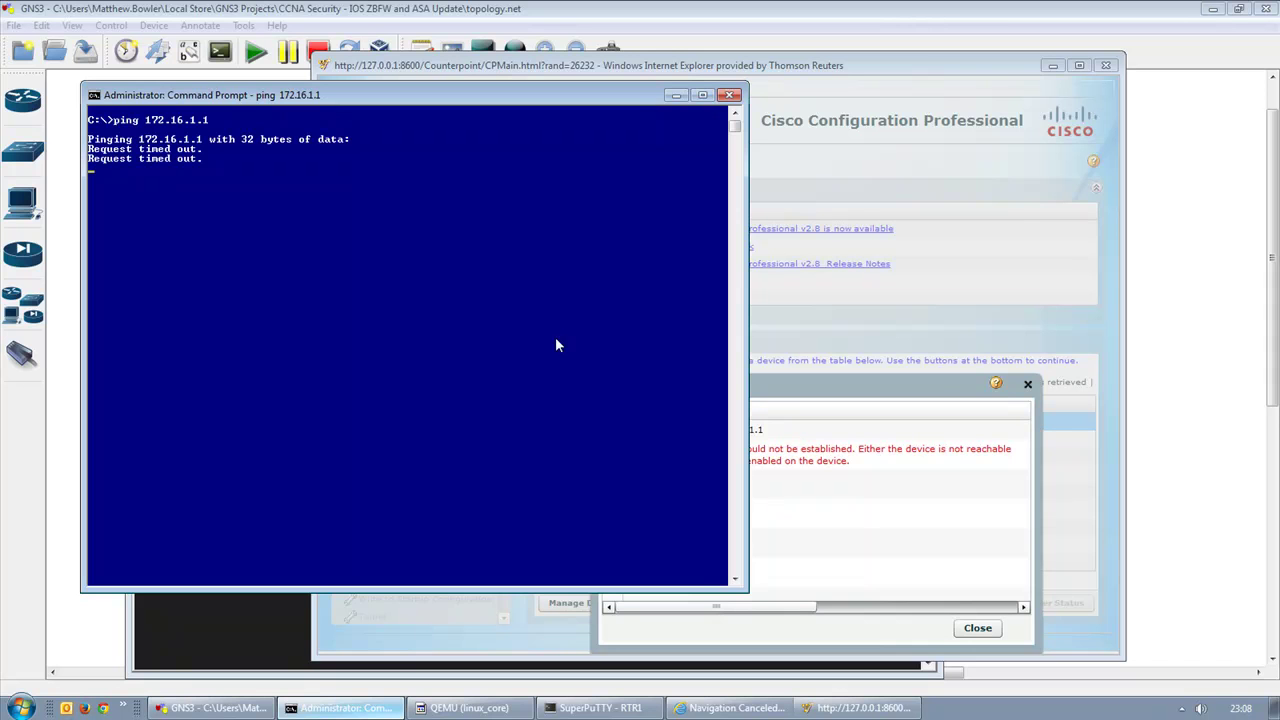
# Step: In the RTR1 SuperPuTTY console, list the interfaces with "sh ip int br" and ping 172.16.1.2
pyautogui.click(266, 640)
pyautogui.write('sh ip int br')
pyautogui.press('Return')
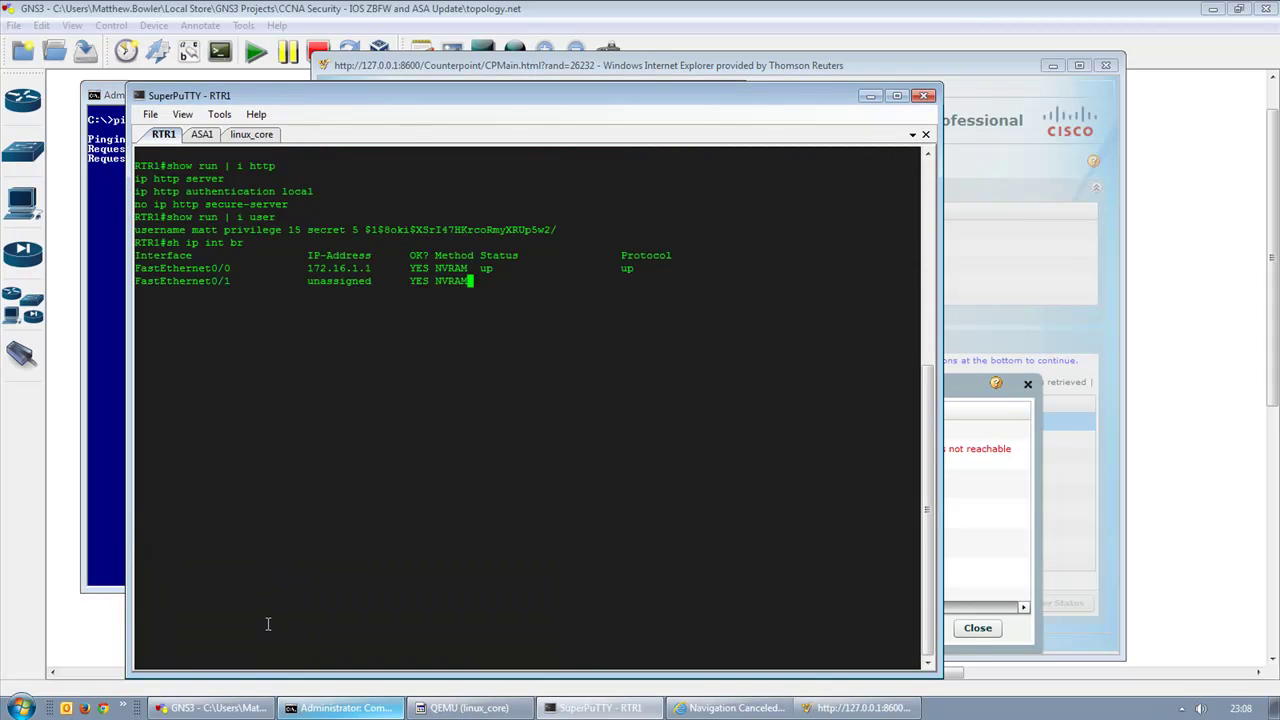
pyautogui.write('ping 172.16.1.2')
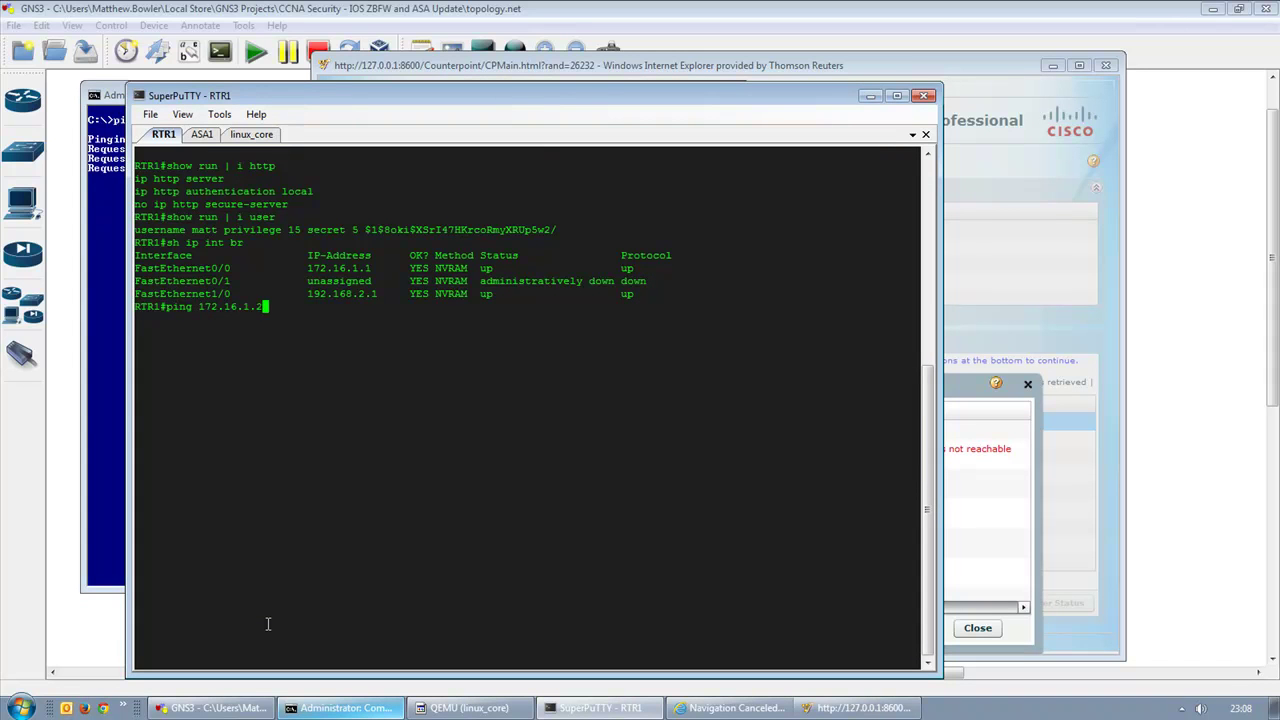
pyautogui.press('Return')
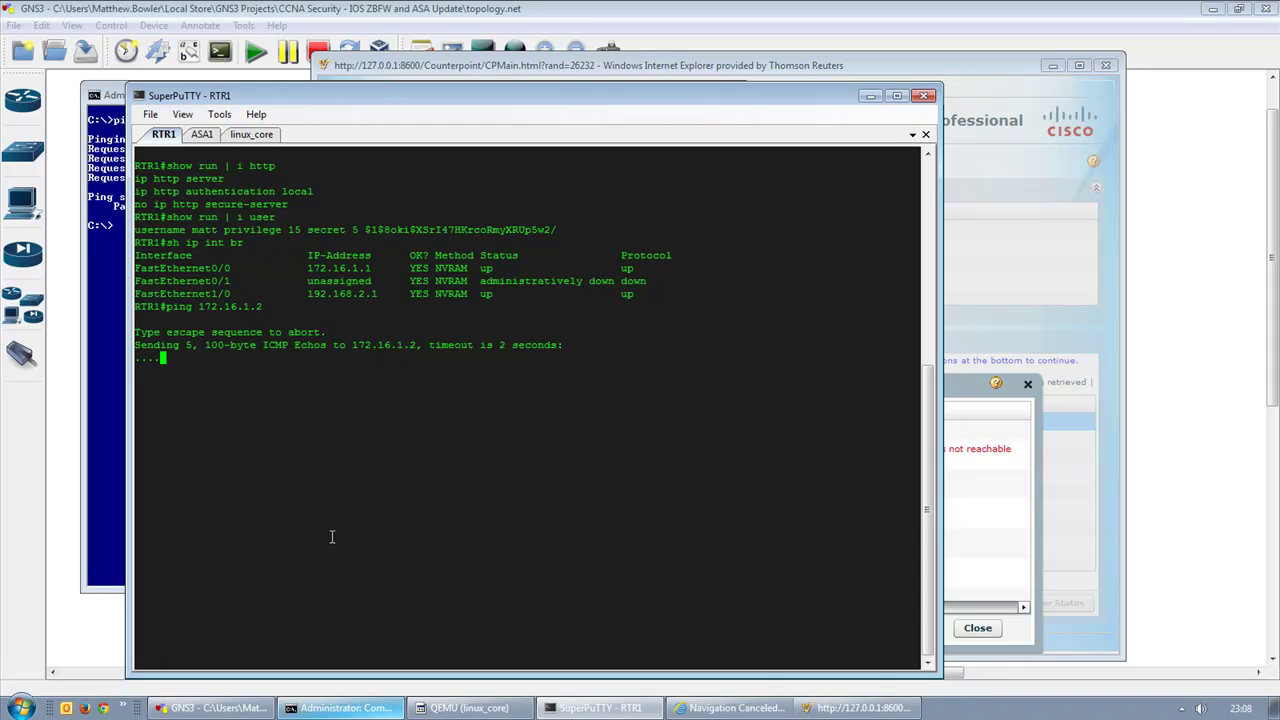
# Step: Check the loopback host's address in the GNS3 topology and repeat the ping to 172.16.1.2 from the RTR1 console
pyautogui.click(401, 8)
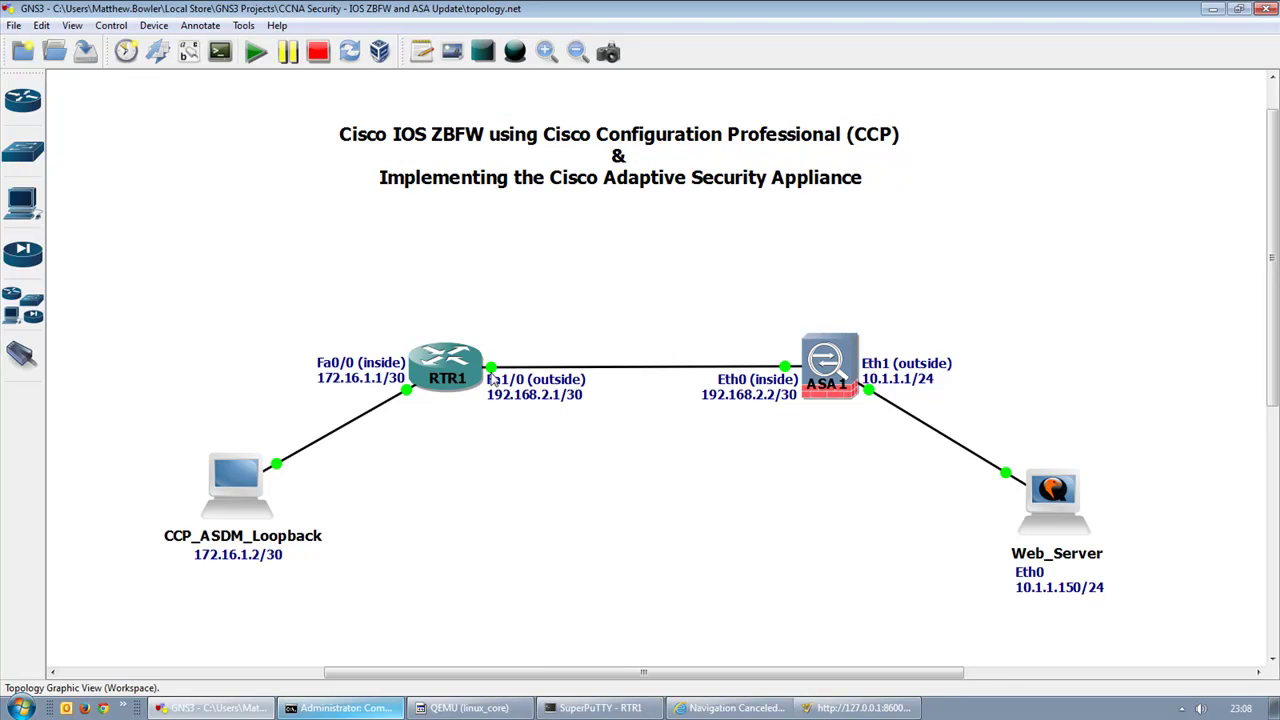
pyautogui.click(605, 710)
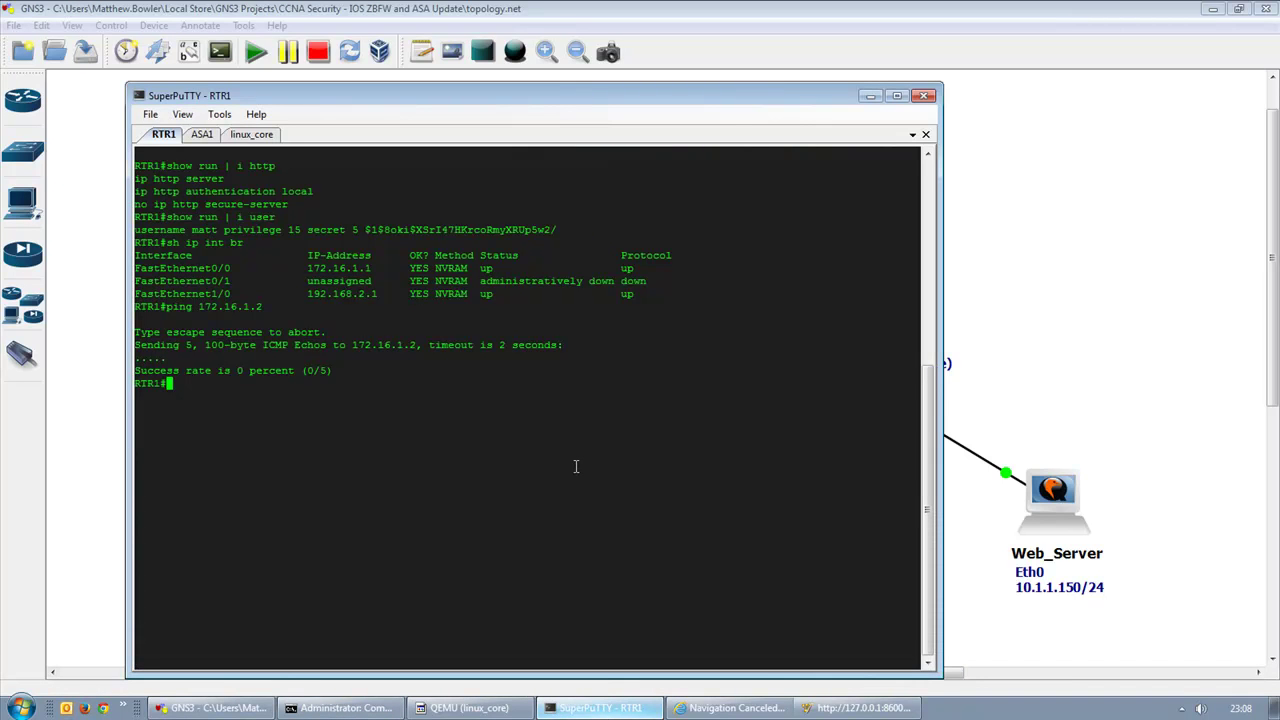
pyautogui.press('Up')
pyautogui.press('Return')
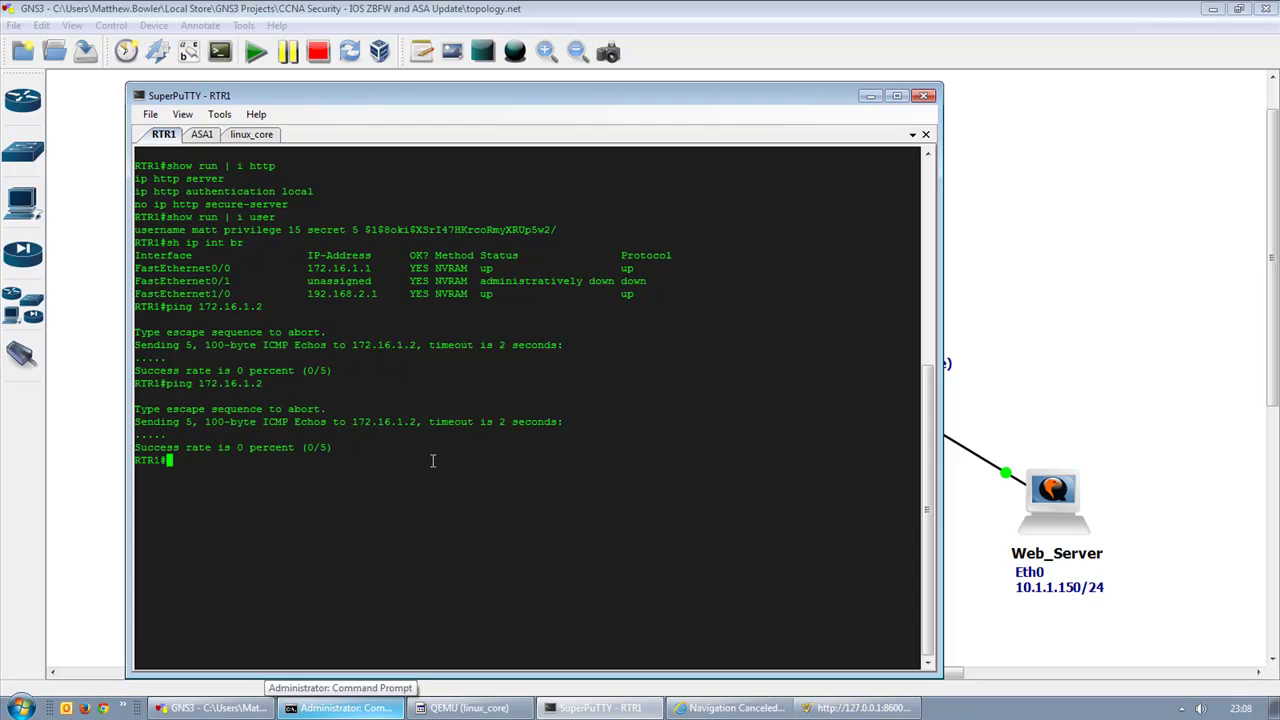
# Step: Display the full details of interface f0/0 on RTR1 with "sh int f0/0", then return to the GNS3 topology
pyautogui.write('sh int f0/0')
pyautogui.press('Return')
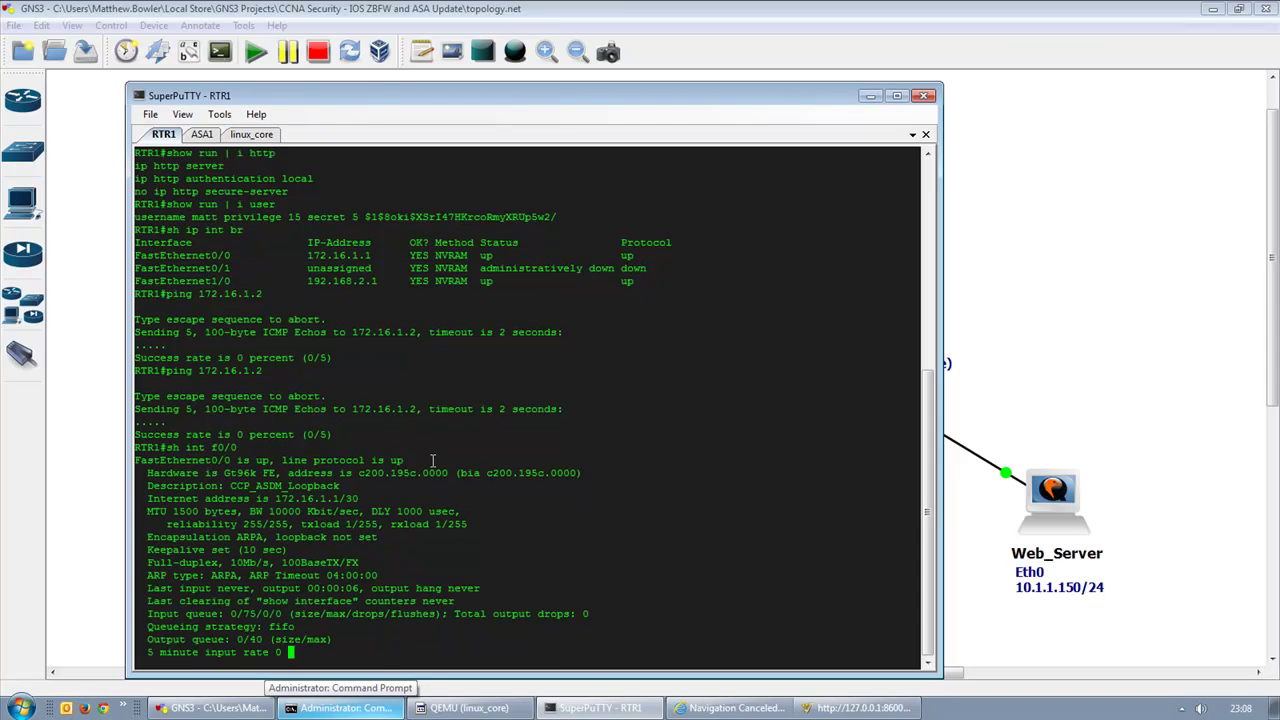
pyautogui.press('space')
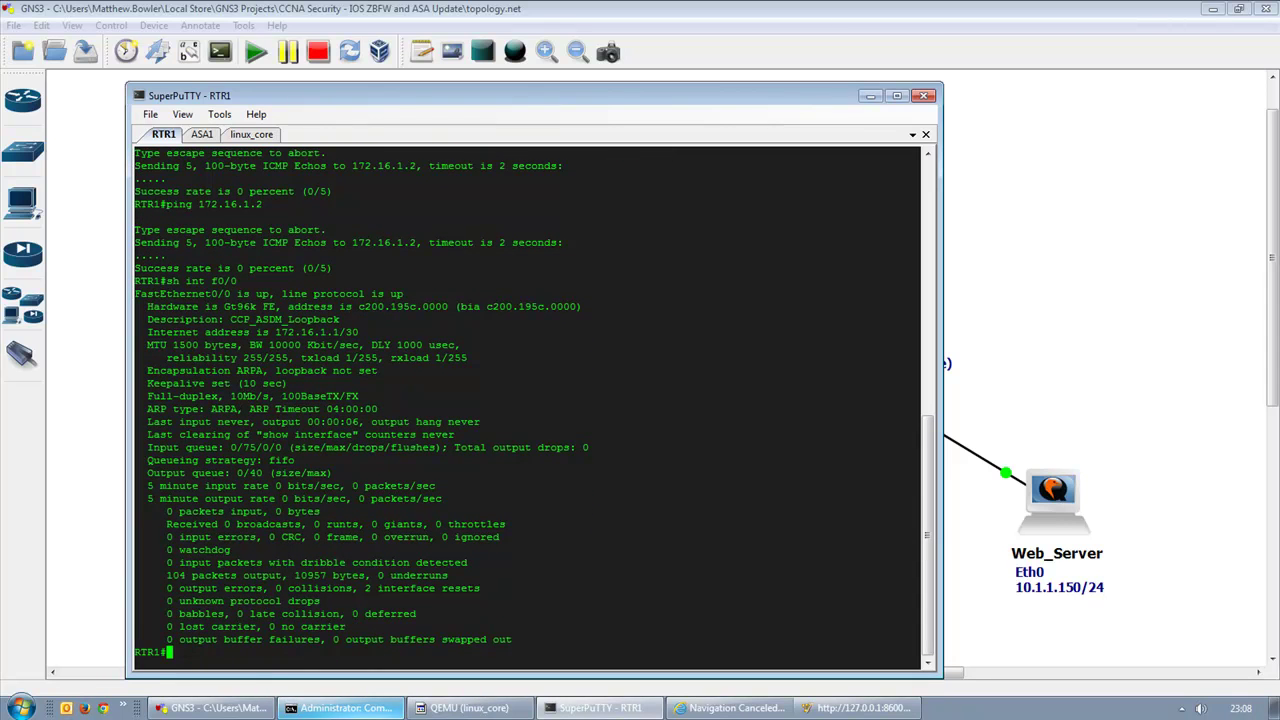
pyautogui.click(1148, 307)
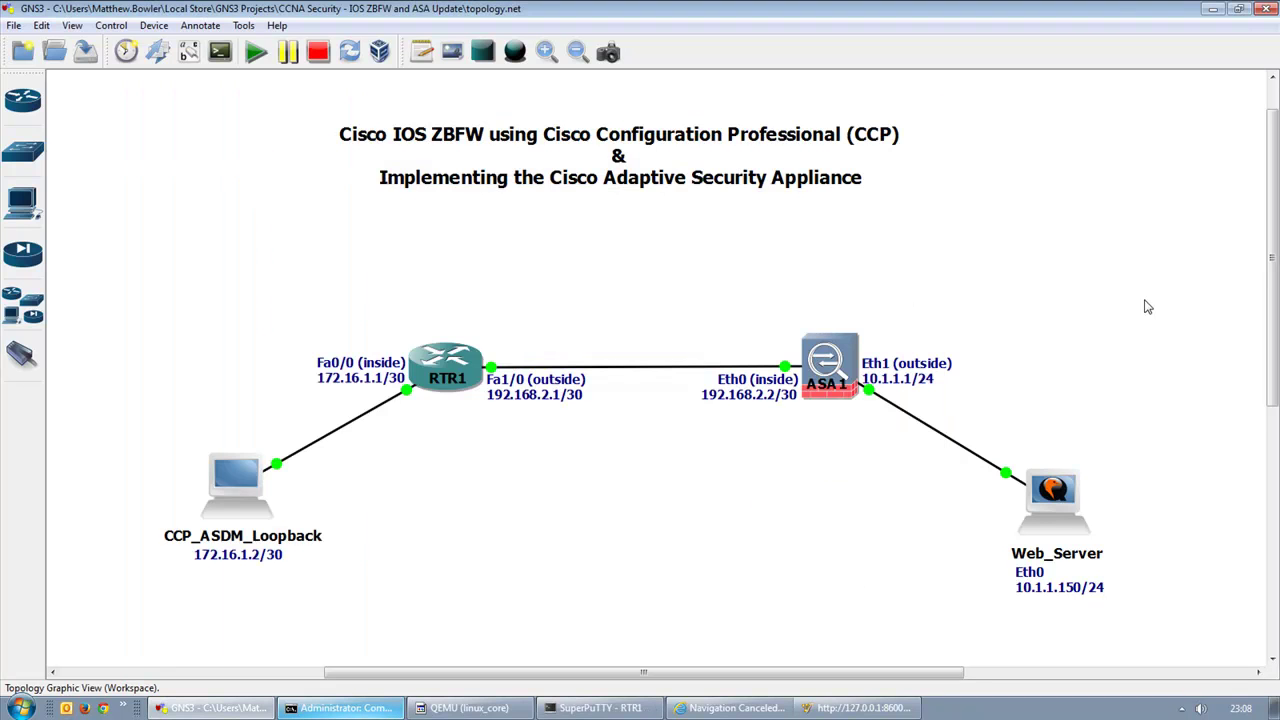
pyautogui.doubleClick(224, 492)
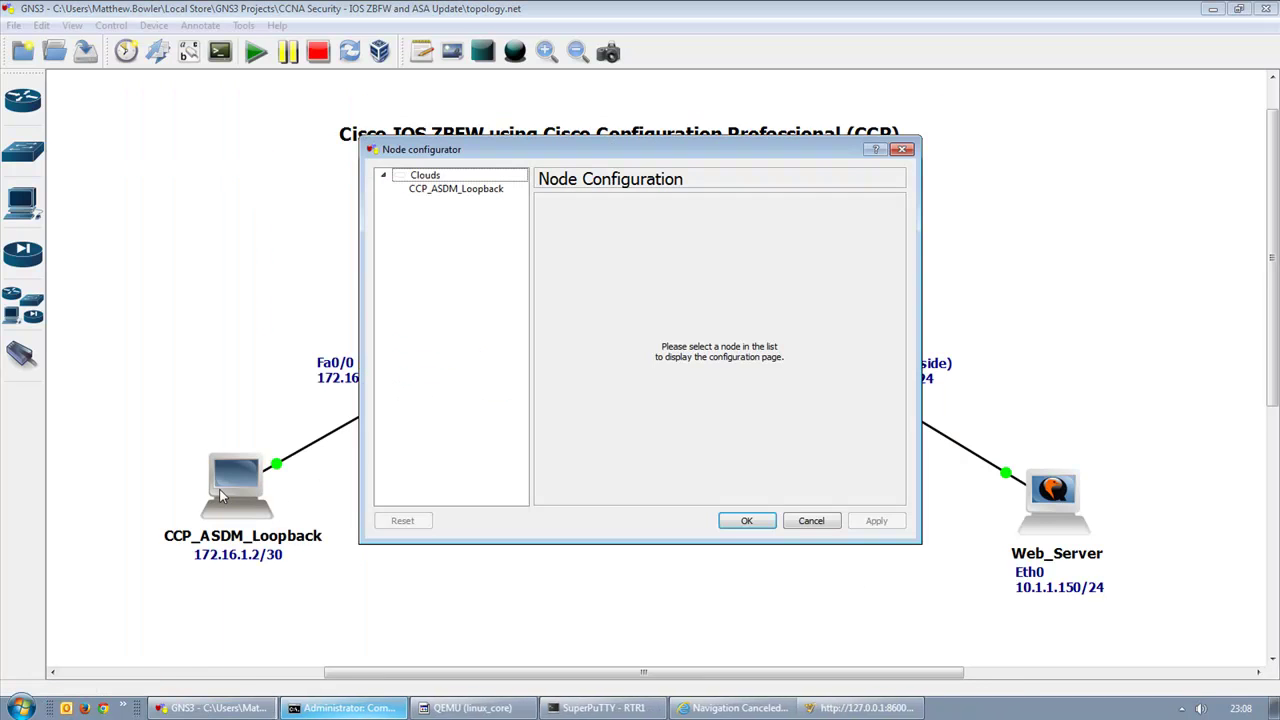
pyautogui.click(489, 196)
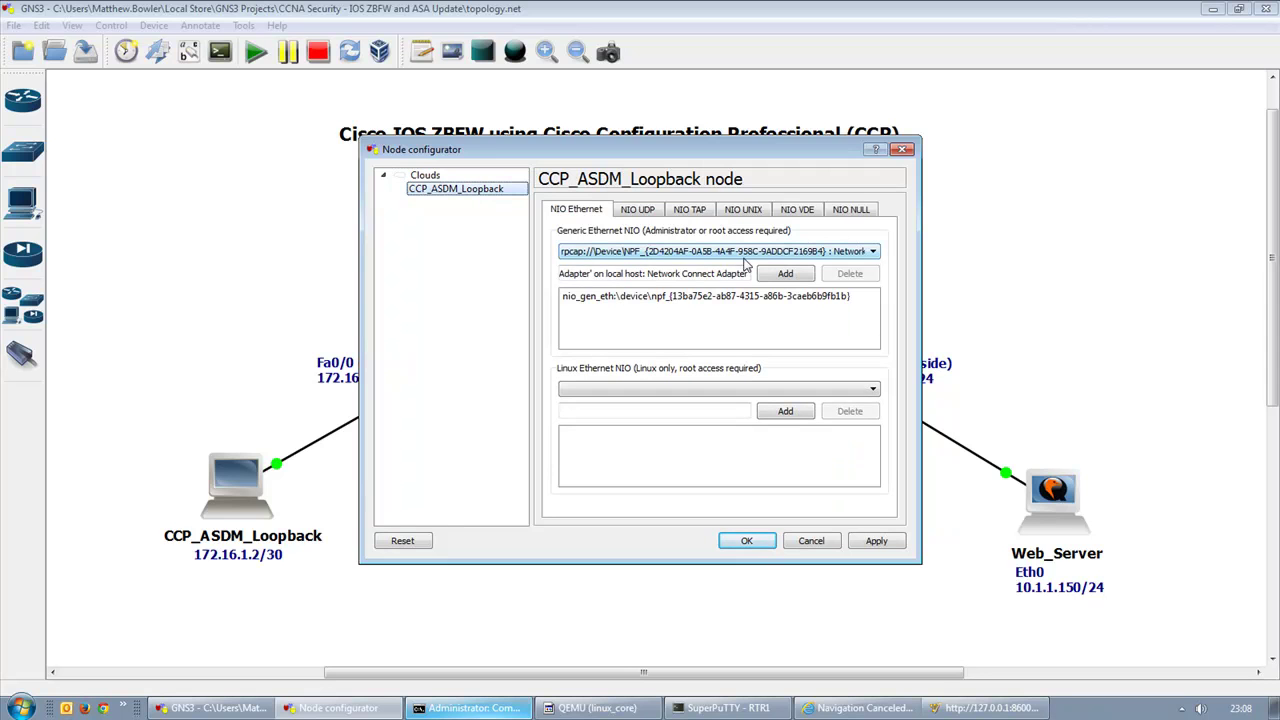
pyautogui.click(705, 254)
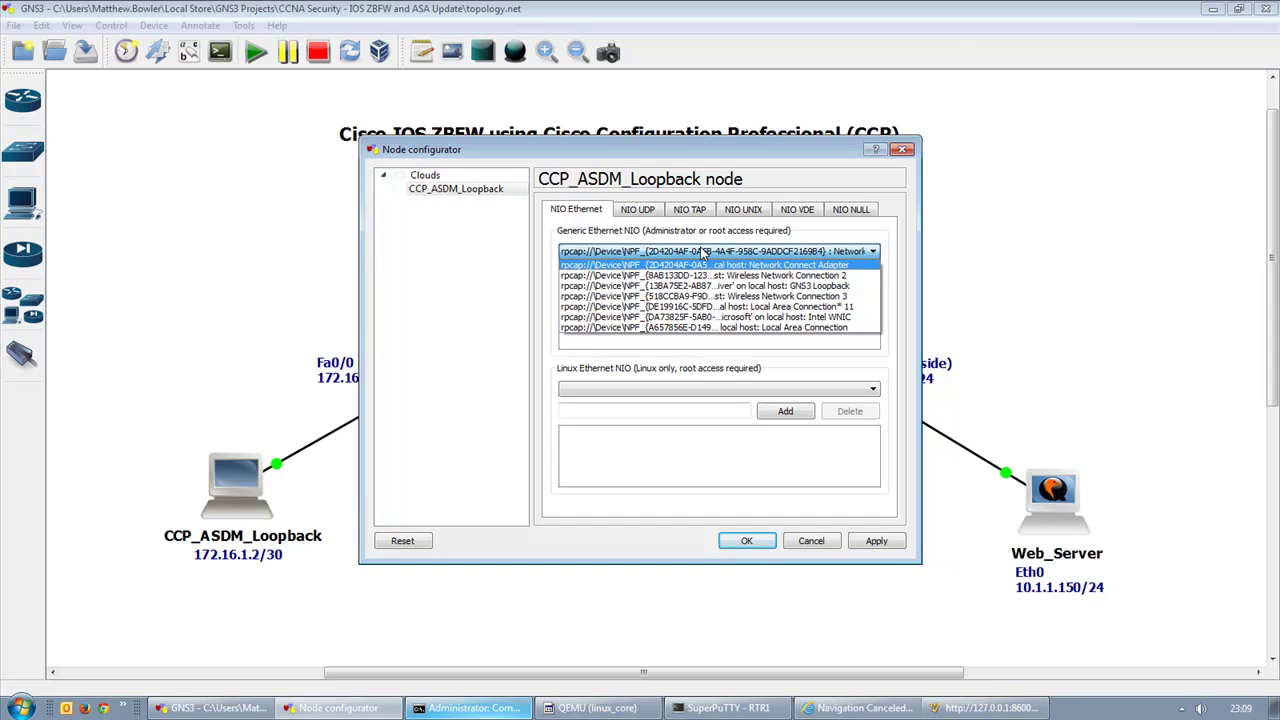
pyautogui.click(712, 285)
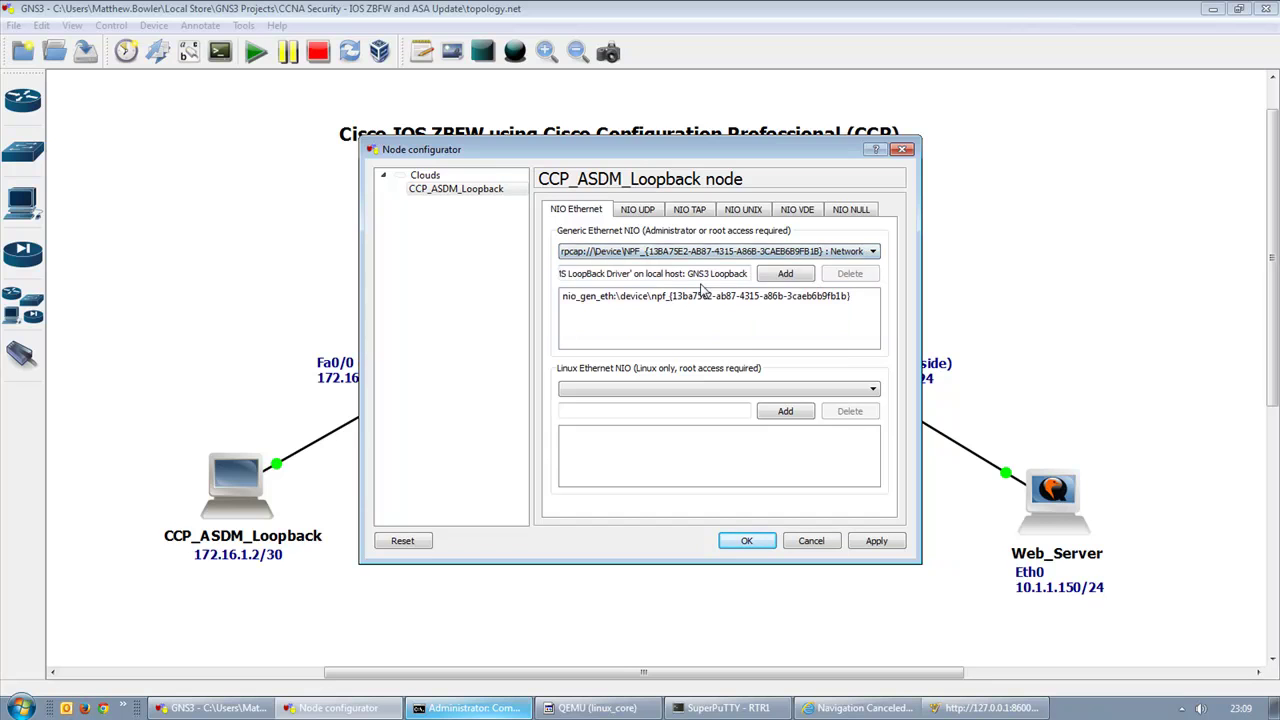
pyautogui.click(796, 276)
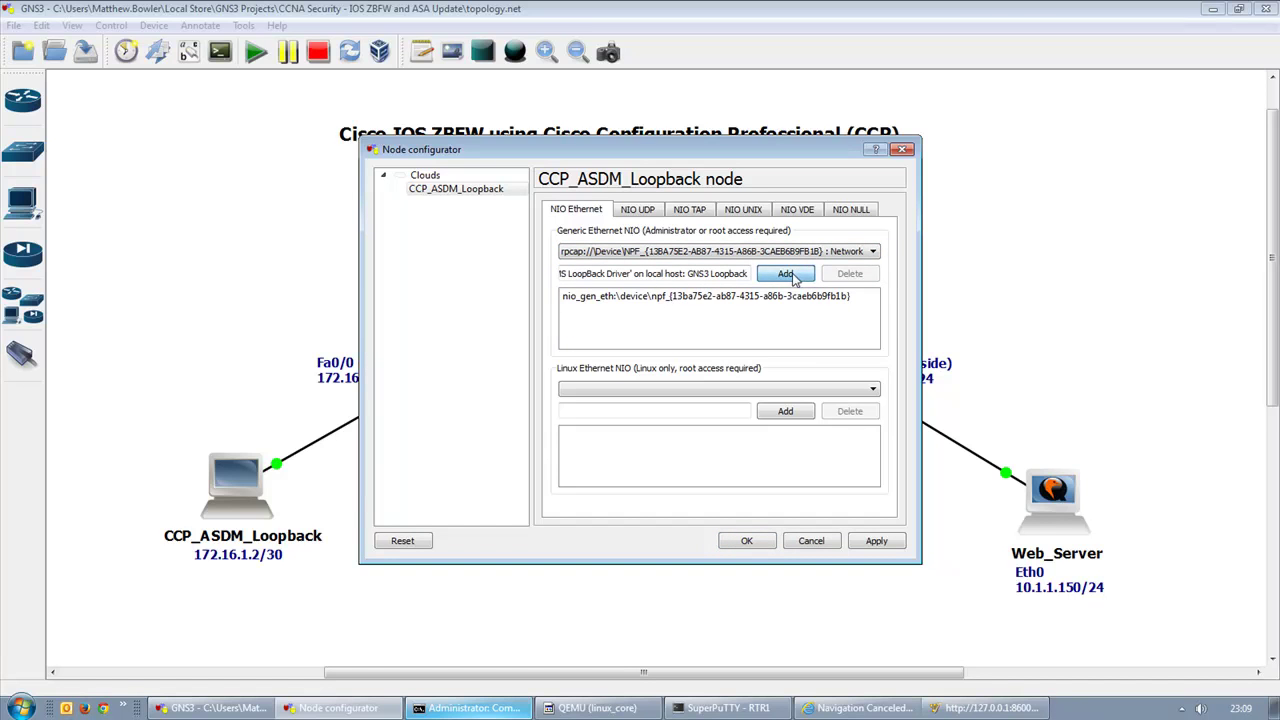
pyautogui.click(850, 296)
pyautogui.click(850, 274)
pyautogui.click(808, 376)
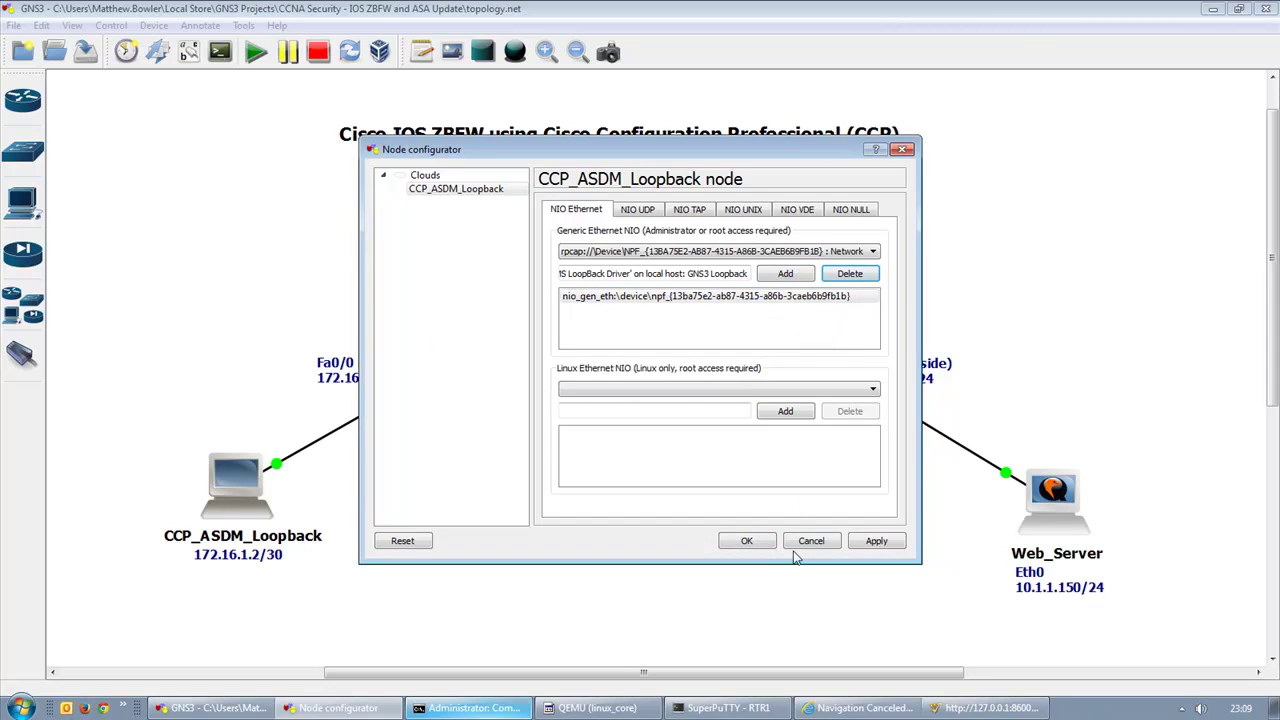
pyautogui.click(809, 540)
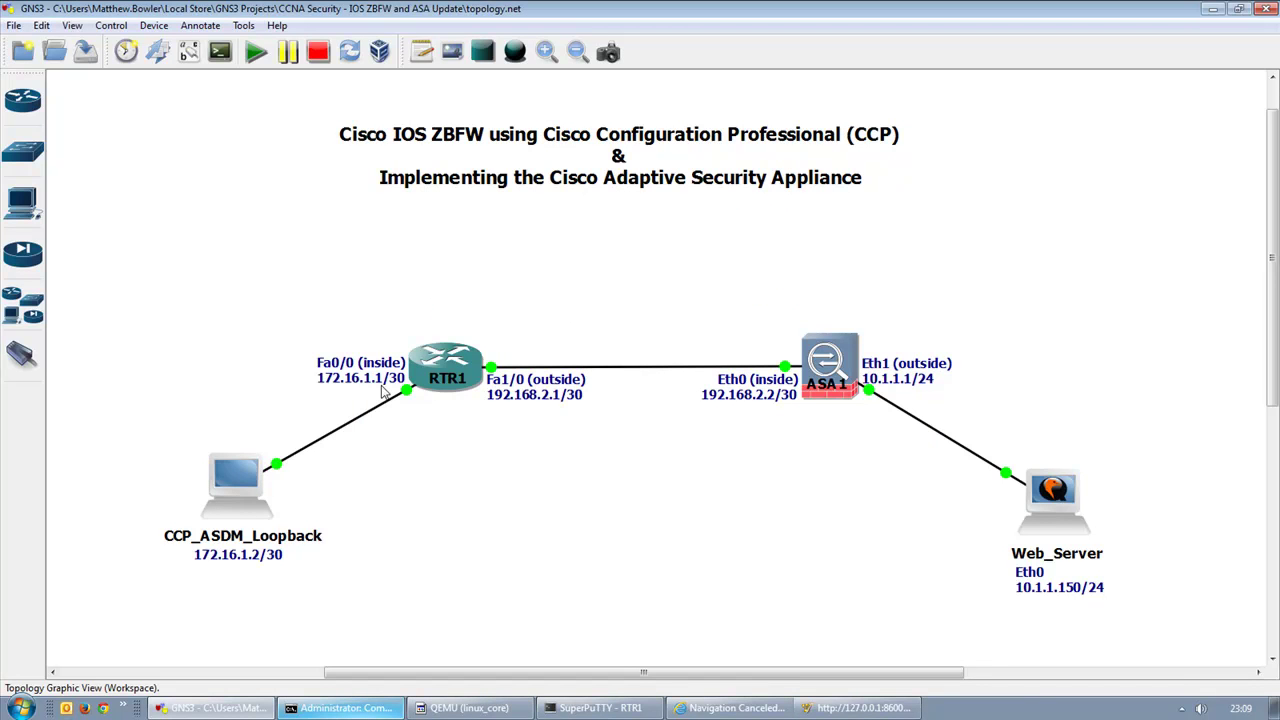
# Step: Delete the link between CCP_ASDM_Loopback and RTR1 in the topology
pyautogui.moveTo(420, 372)
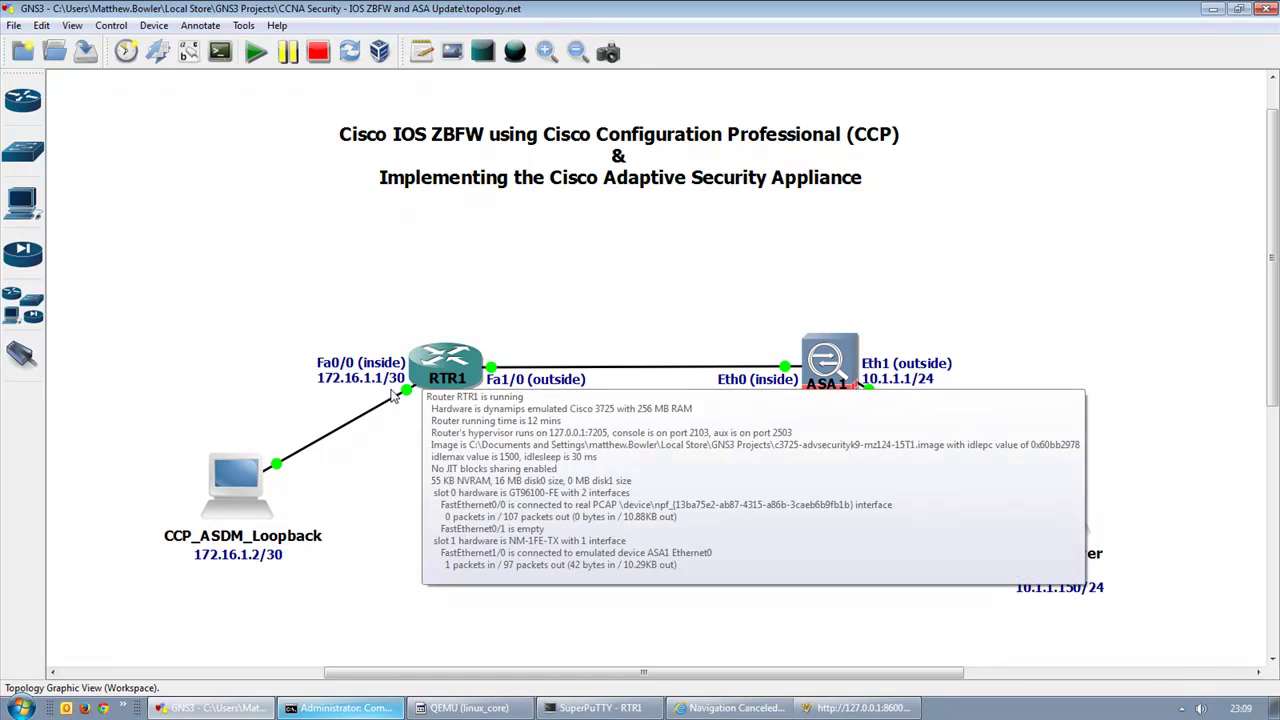
pyautogui.moveTo(397, 393); pyautogui.dragTo(406, 389)
pyautogui.rightClick(384, 408)
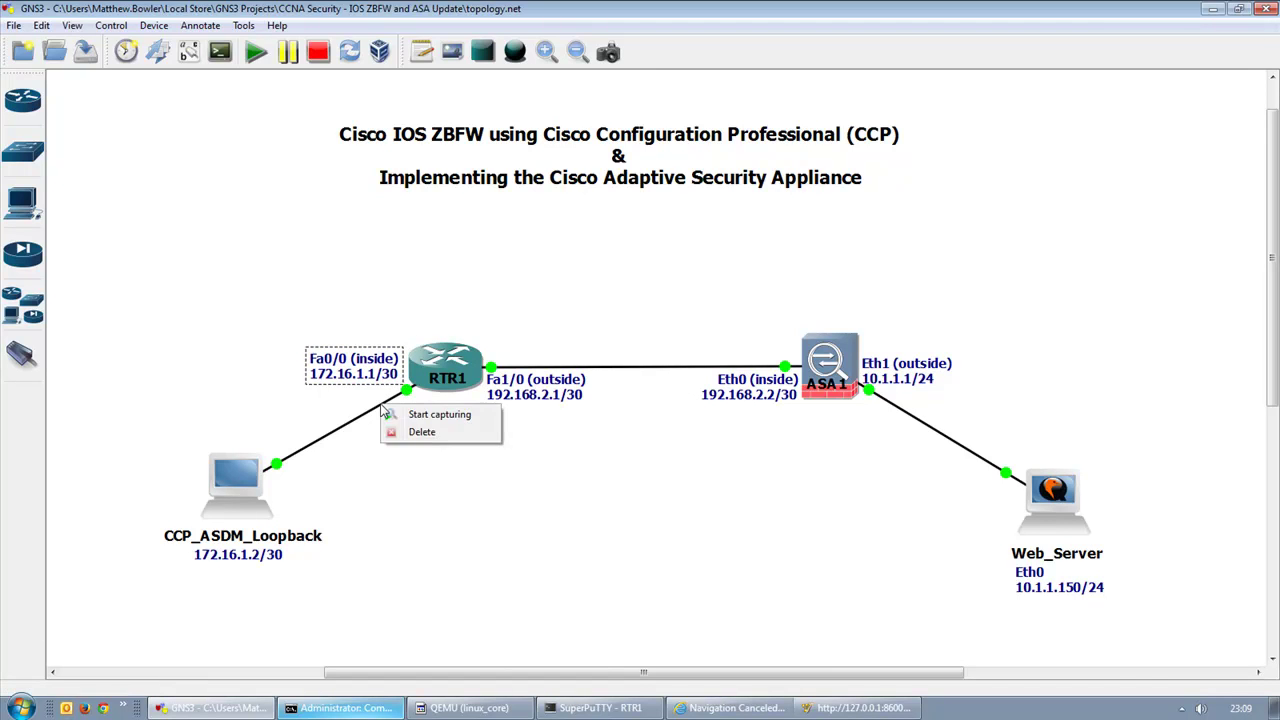
pyautogui.click(418, 433)
# Step: Move the CCP_ASDM_Loopback node closer to RTR1 and remove the existing generic Ethernet NIO from its configuration
pyautogui.moveTo(263, 481); pyautogui.dragTo(368, 475)
pyautogui.rightClick(366, 473)
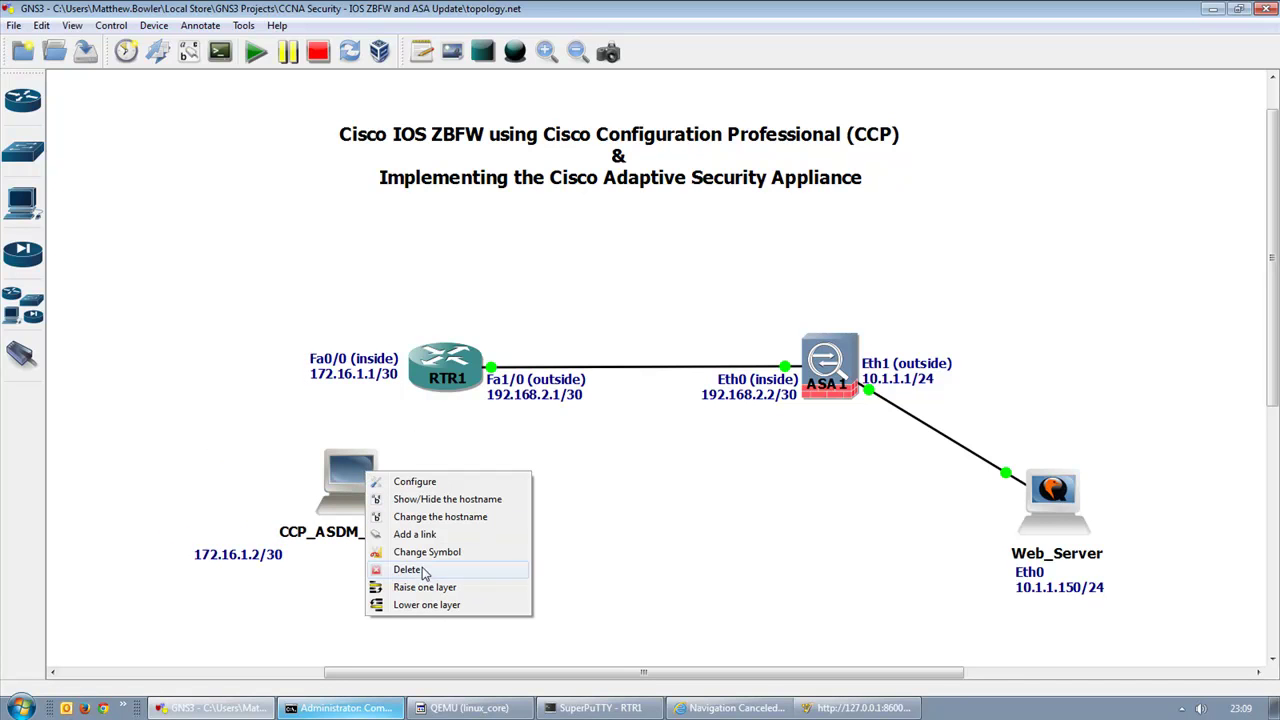
pyautogui.press('Escape')
pyautogui.rightClick(363, 490)
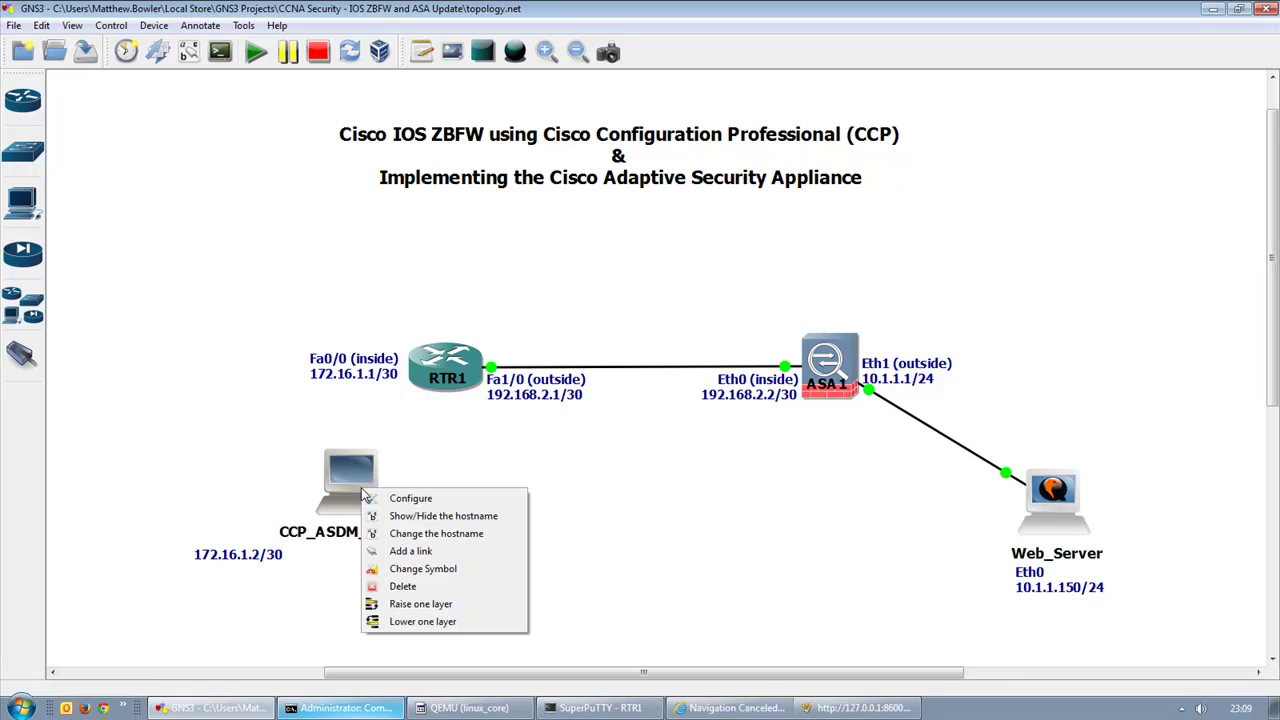
pyautogui.click(408, 498)
pyautogui.click(460, 189)
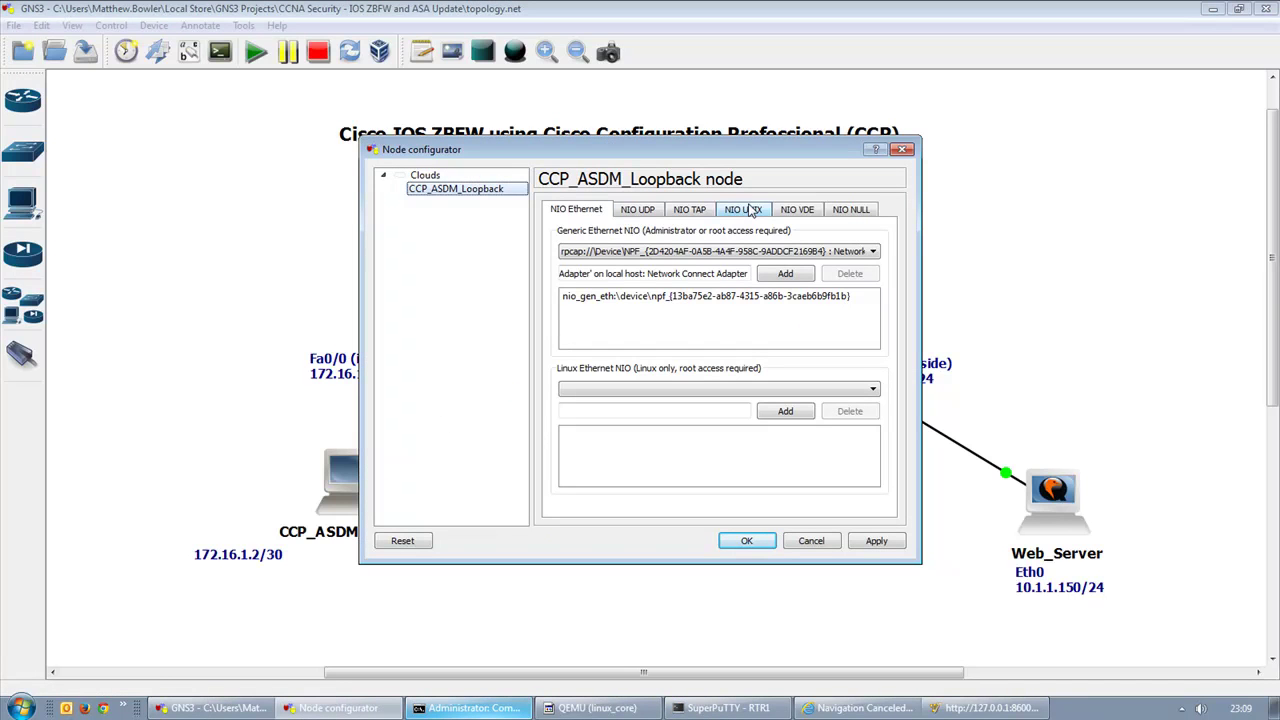
pyautogui.click(705, 297)
pyautogui.click(850, 273)
pyautogui.click(870, 540)
# Step: Add the GNS3 Loopback adapter to CCP_ASDM_Loopback as its generic Ethernet NIO and save the node configuration
pyautogui.click(748, 251)
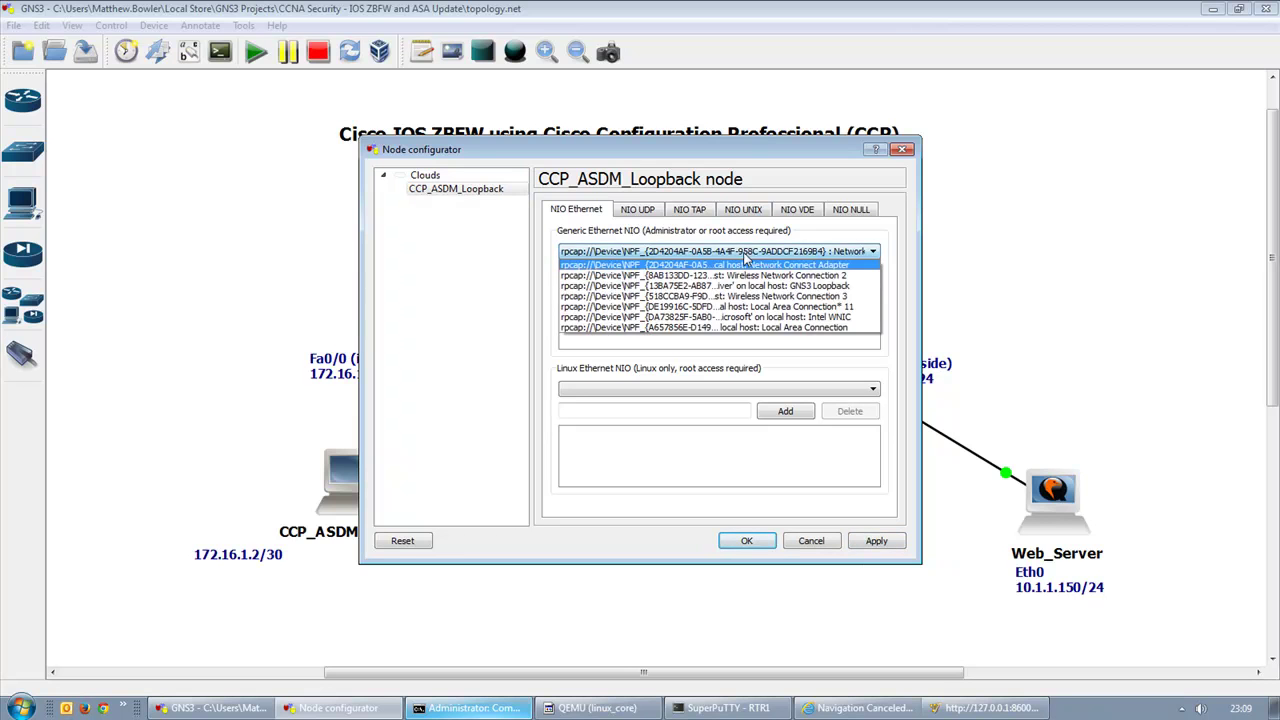
pyautogui.click(705, 285)
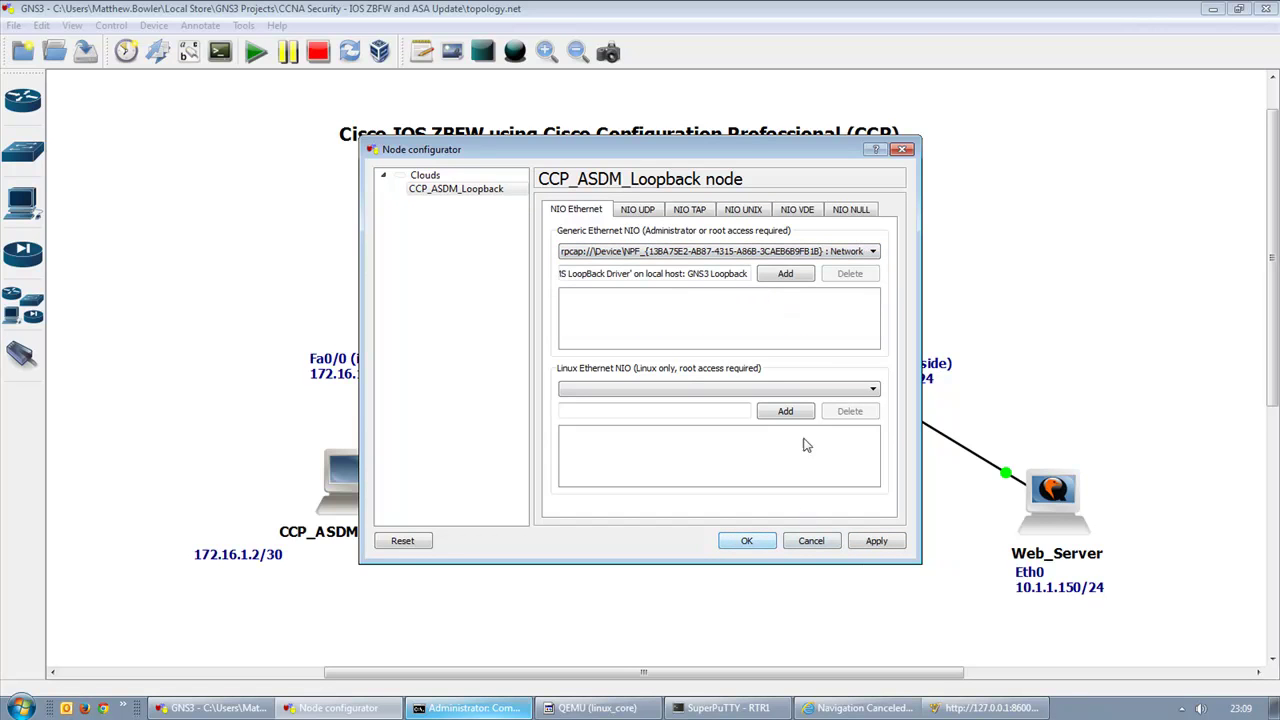
pyautogui.click(786, 275)
pyautogui.click(750, 540)
# Step: Move CCP_ASDM_Loopback back above its 172.16.1.2/30 label and link it to interface f0/0 on RTR1
pyautogui.moveTo(350, 495); pyautogui.dragTo(246, 497)
pyautogui.click(20, 357)
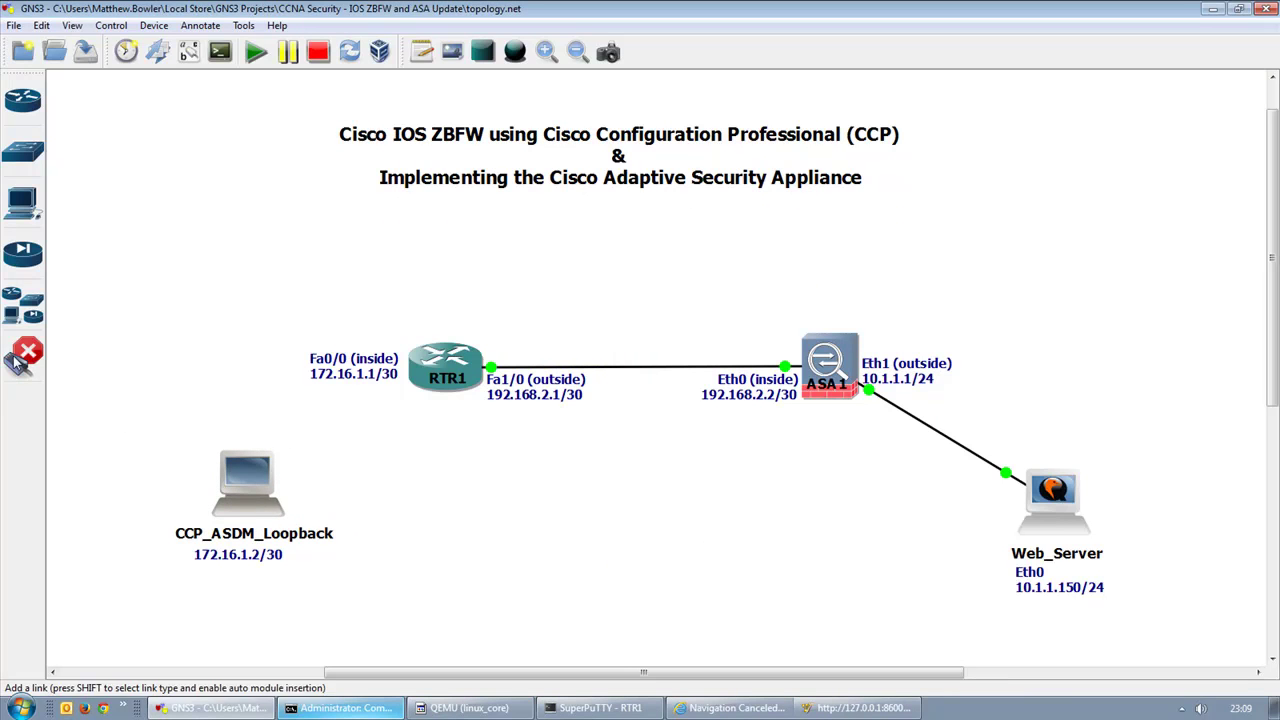
pyautogui.click(250, 484)
pyautogui.click(300, 497)
pyautogui.click(442, 356)
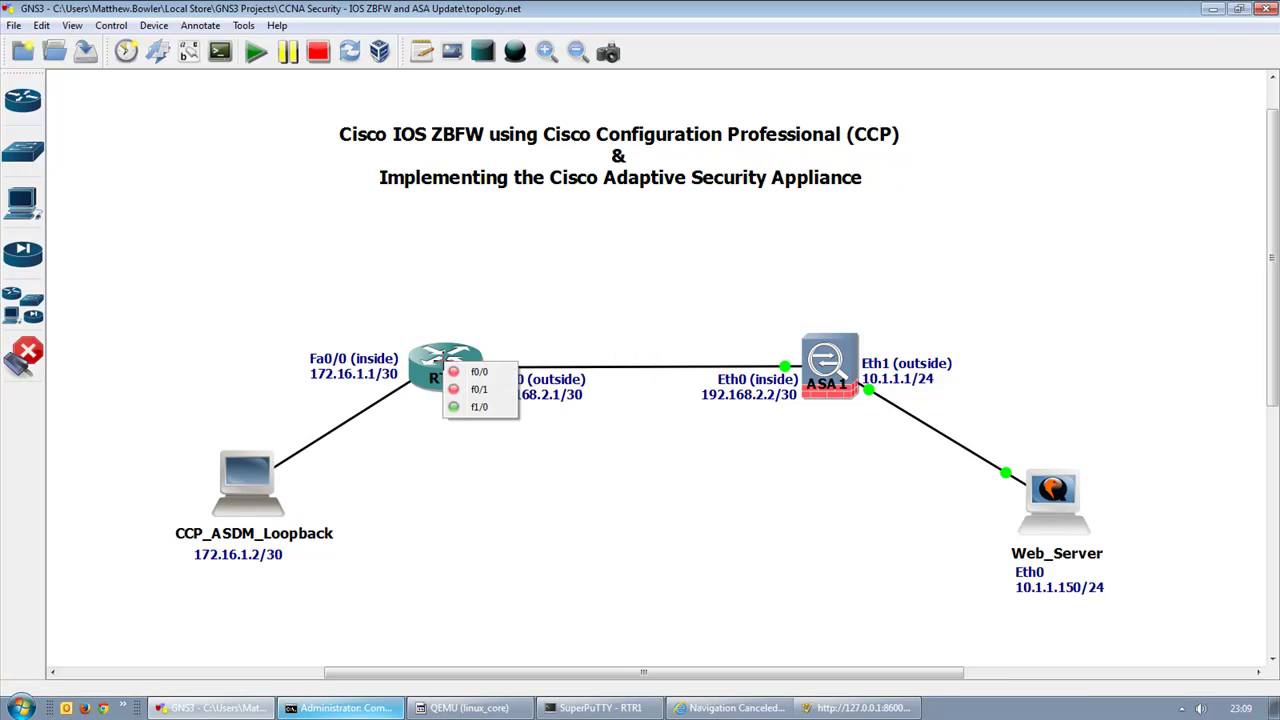
pyautogui.click(478, 373)
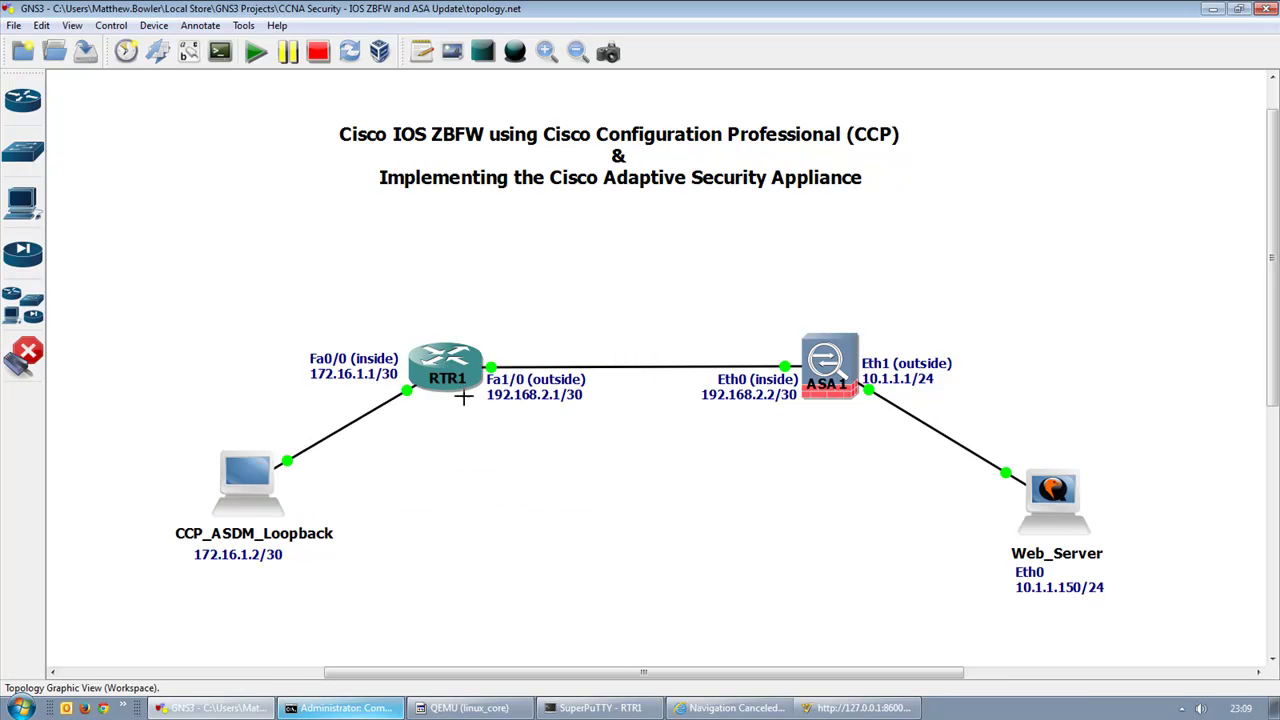
pyautogui.rightClick(538, 520)
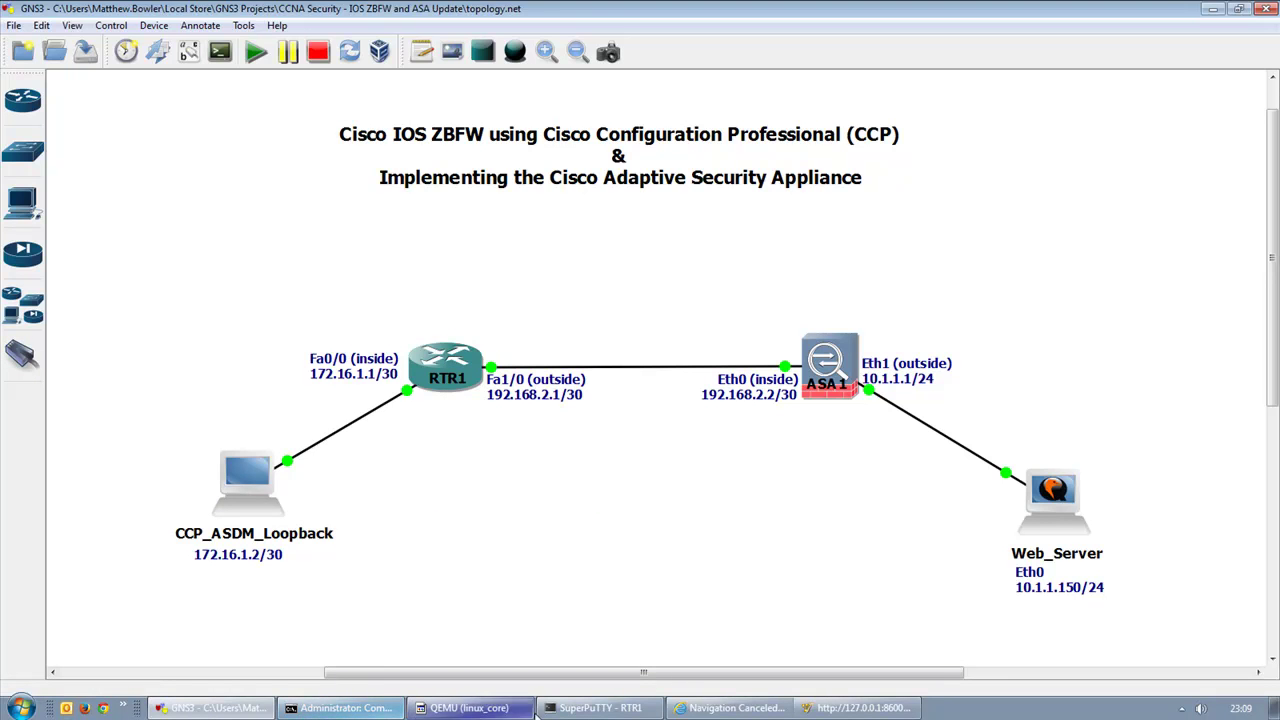
# Step: In the RTR1 SuperPuTTY console, rerun "sh int f0/0" and ping 172.16.1.2 again
pyautogui.click(600, 708)
pyautogui.press('Up')
pyautogui.press('Return')
pyautogui.press('space')
pyautogui.press('Up')
pyautogui.press('Up')
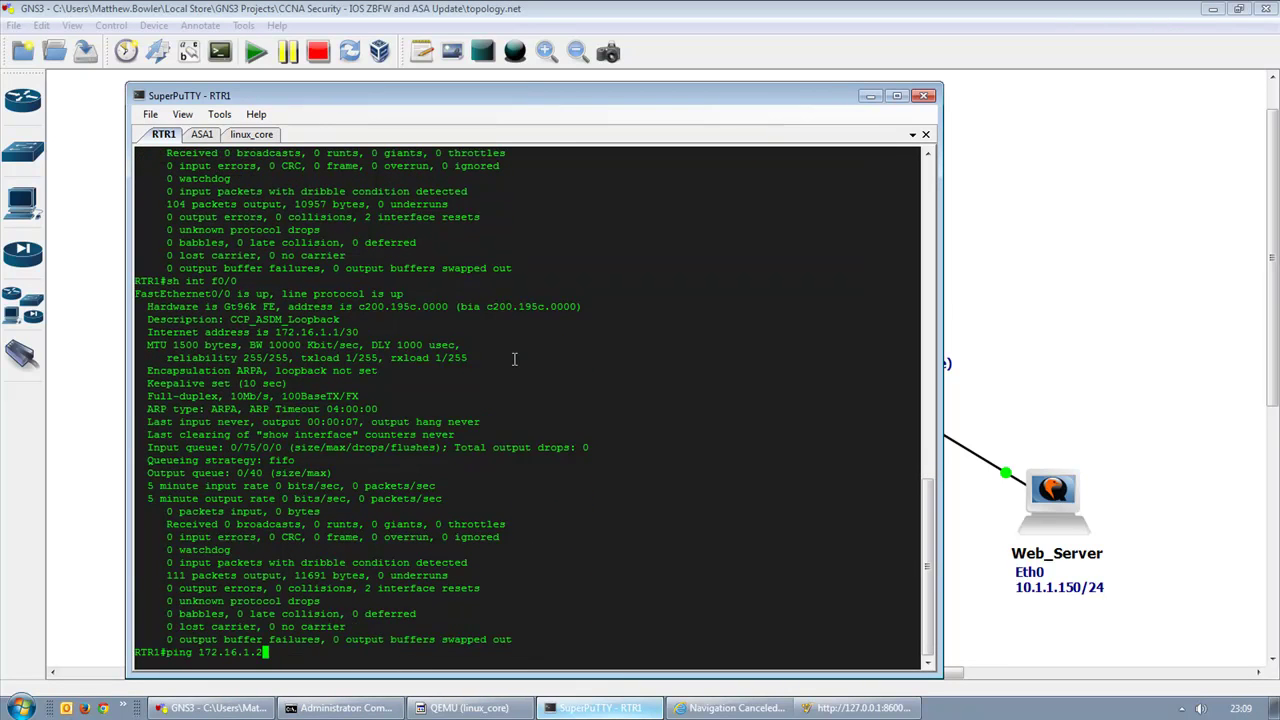
pyautogui.press('Return')
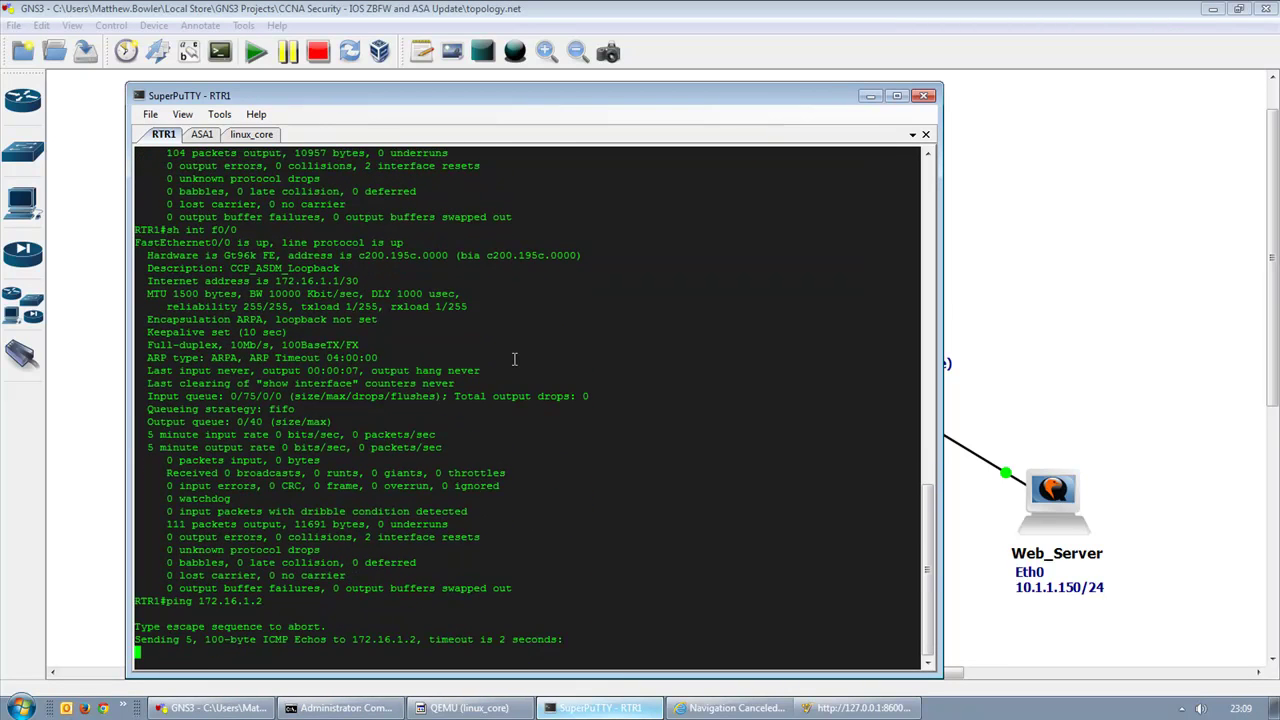
# Step: Switch to the Command Prompt, repeat the ping to 172.16.1.1, and minimize the window
pyautogui.click(350, 707)
pyautogui.press('Up')
pyautogui.press('Return')
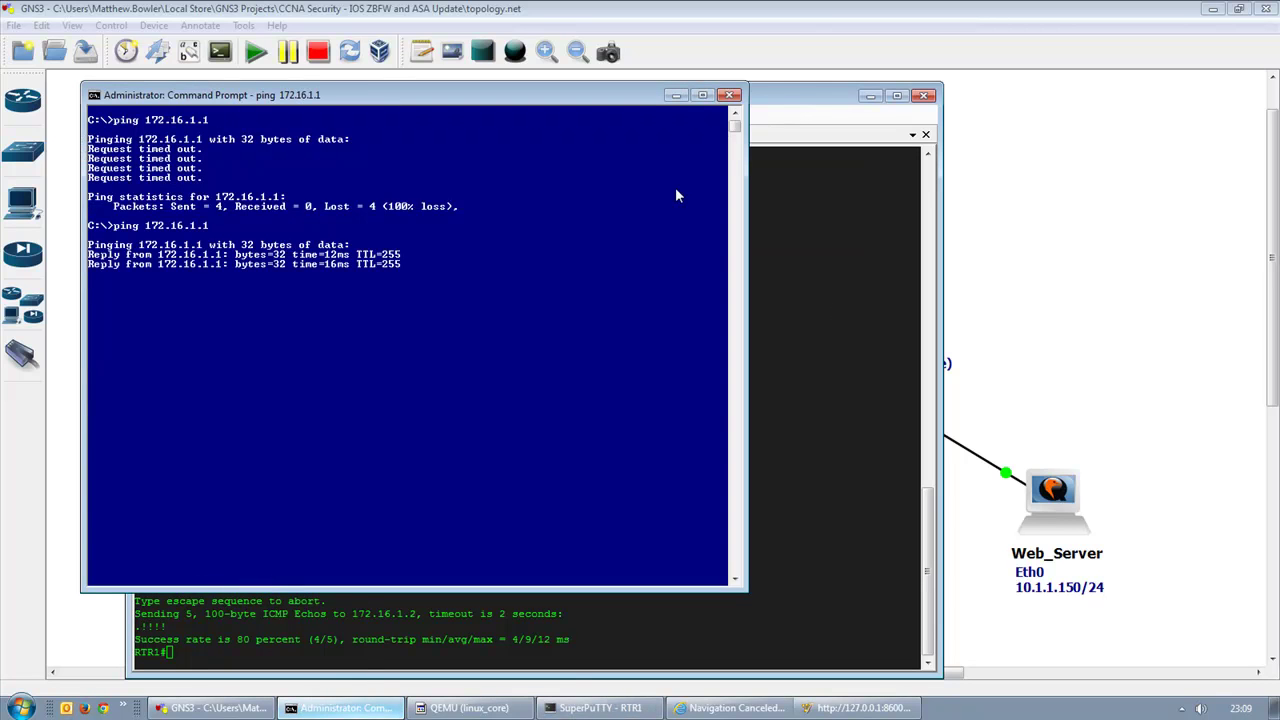
pyautogui.click(676, 95)
# Step: Switch to Cisco Configuration Professional, close the old discovery details, and rediscover the device 172.16.1.1
pyautogui.click(860, 707)
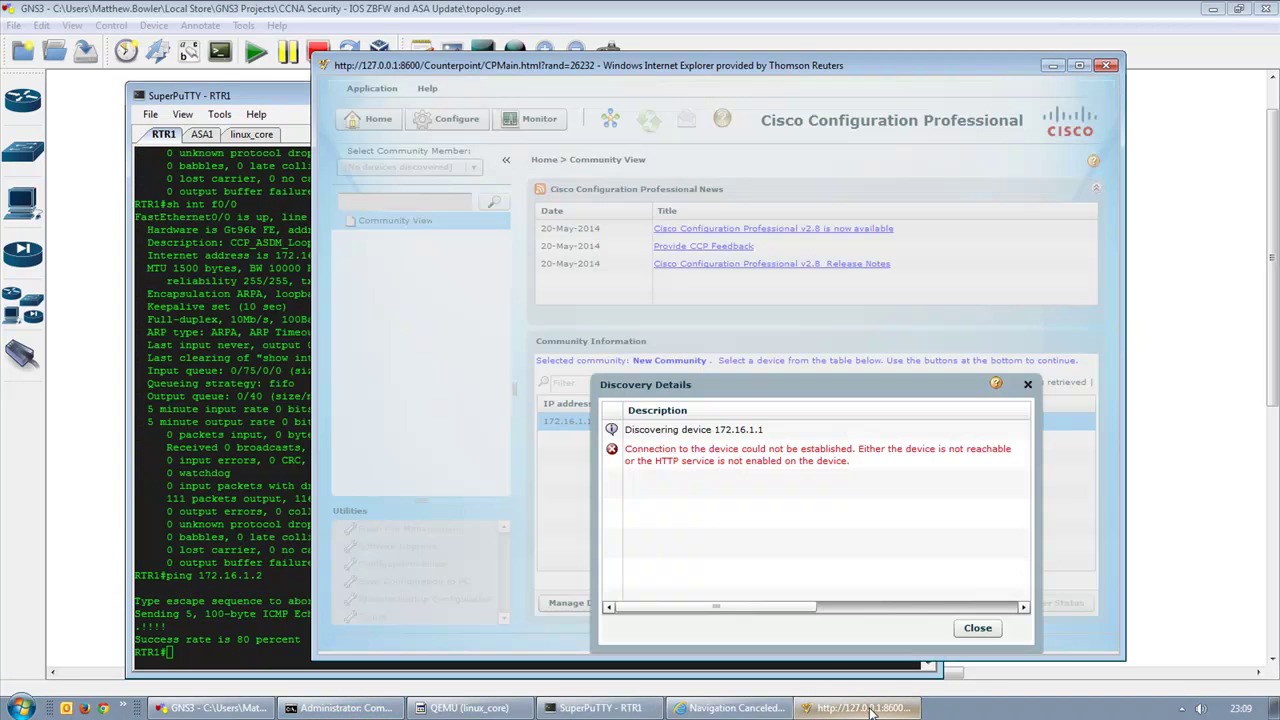
pyautogui.click(977, 629)
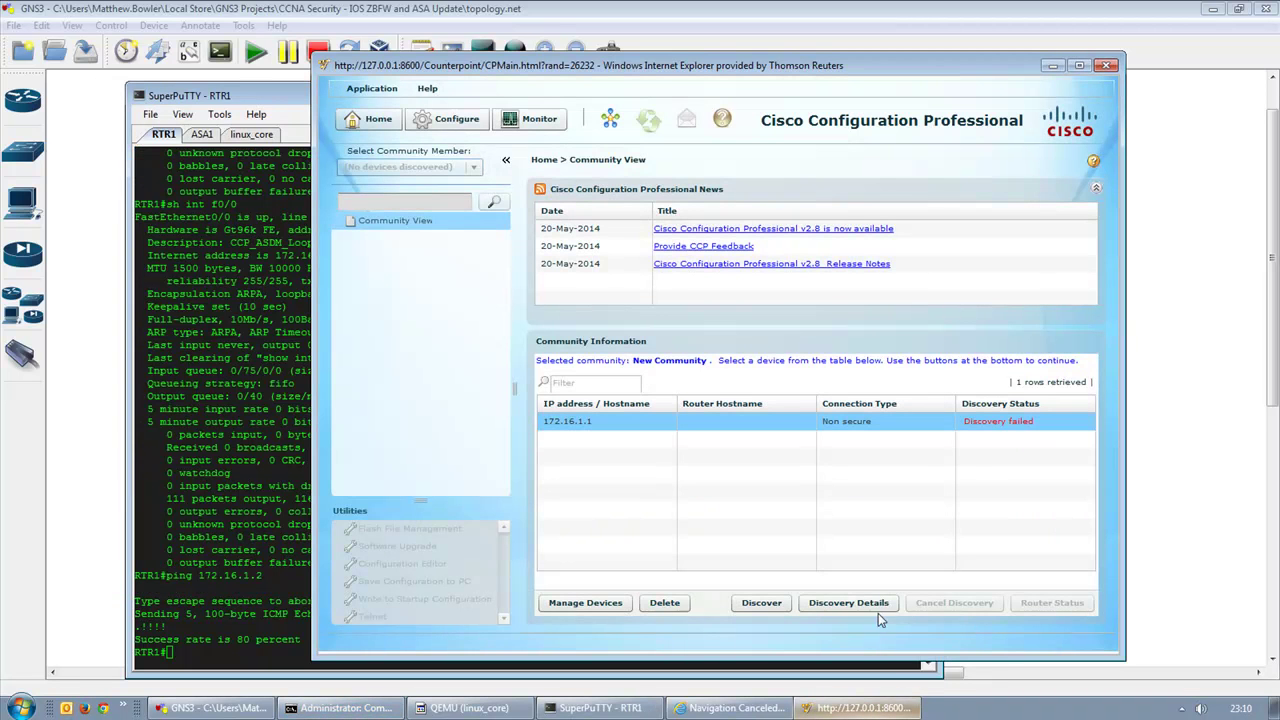
pyautogui.click(763, 605)
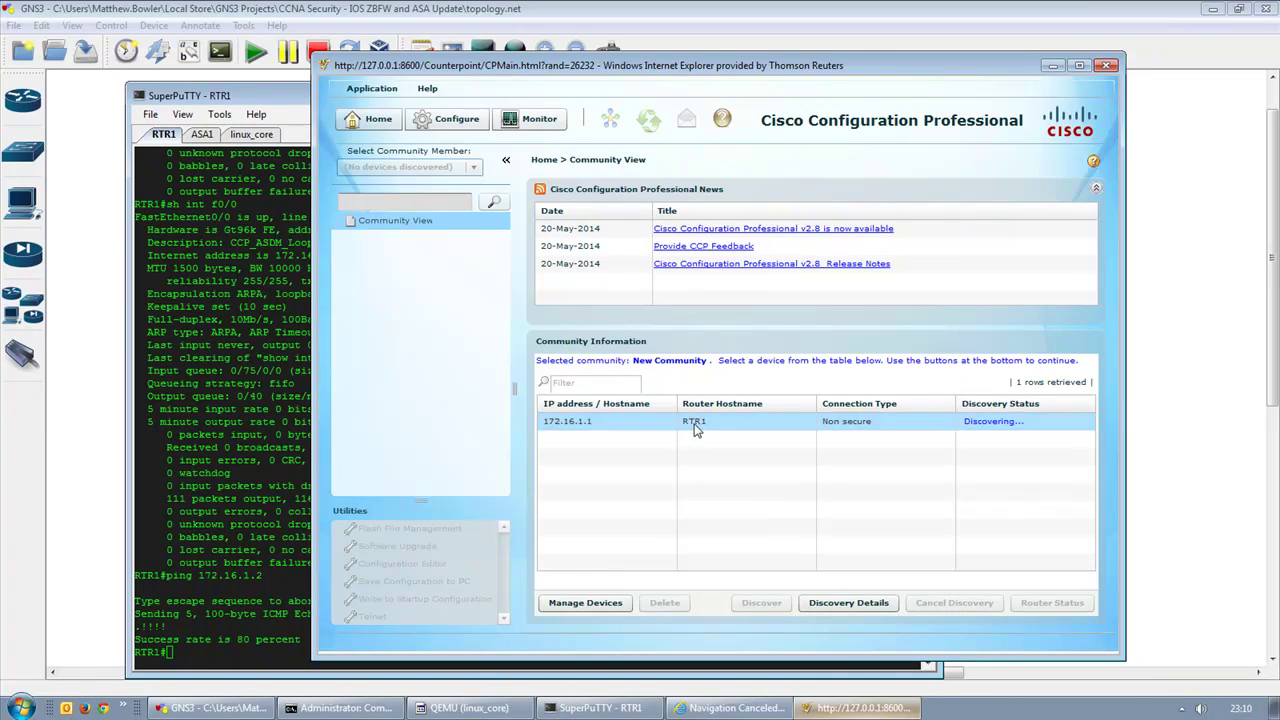
# Step: Review the discovery details for 172.16.1.1, including the hardware platform warning, and close them
pyautogui.click(840, 604)
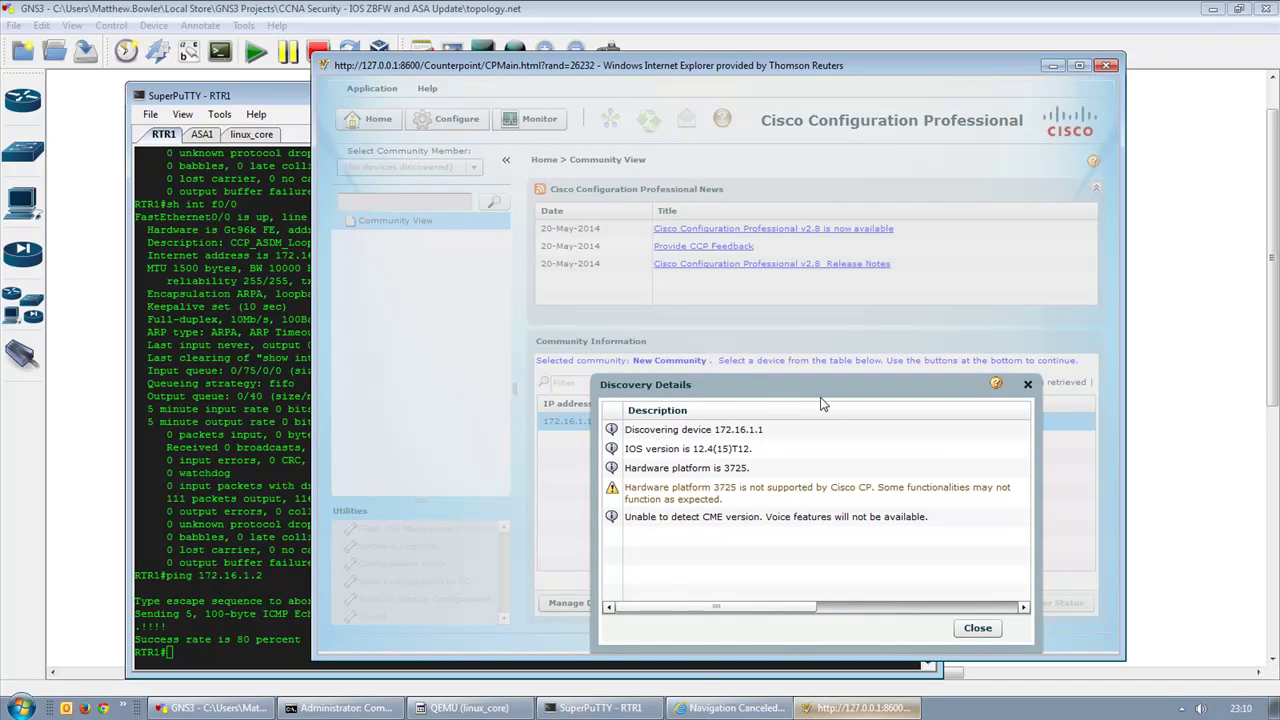
pyautogui.moveTo(728, 384); pyautogui.dragTo(731, 369)
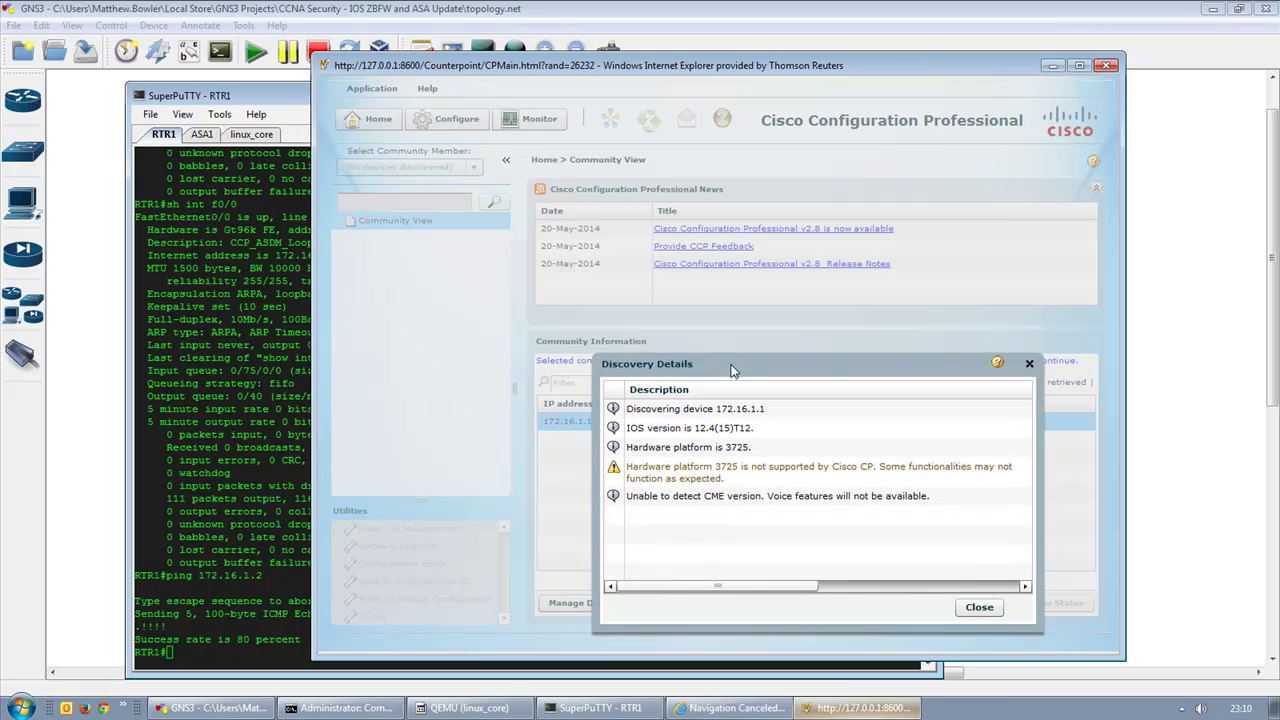
pyautogui.moveTo(695, 428); pyautogui.dragTo(738, 477)
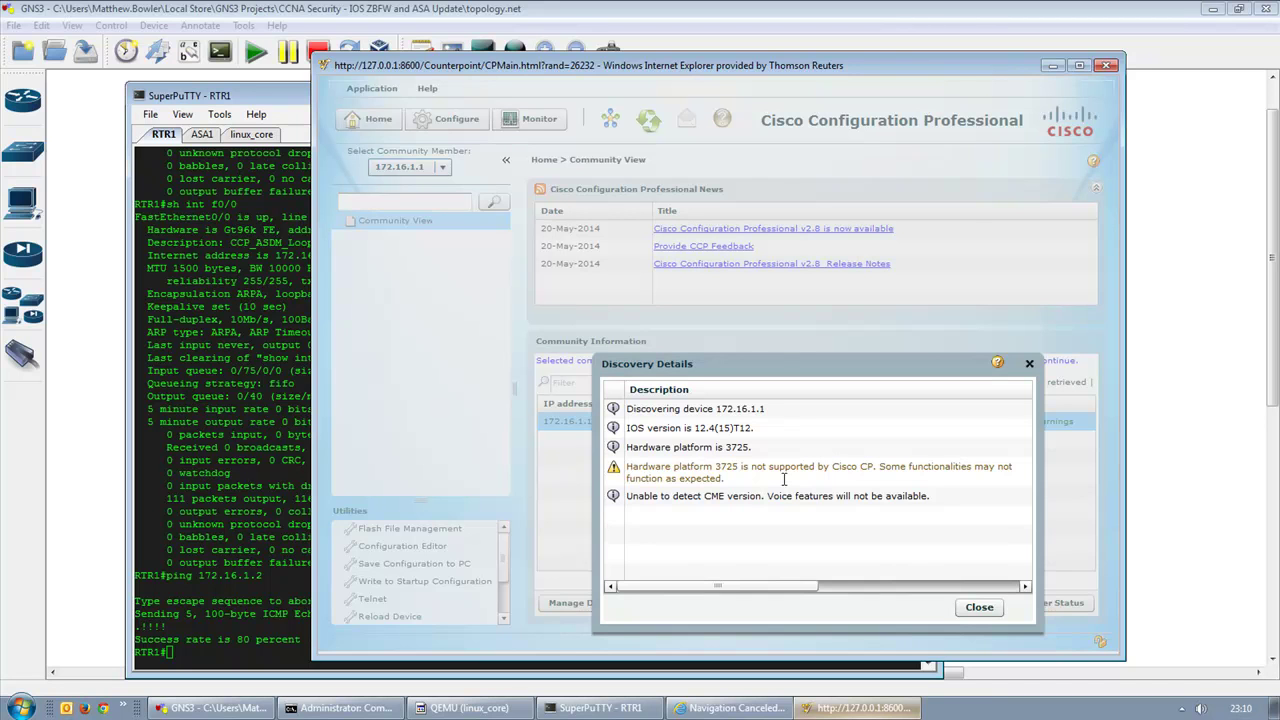
pyautogui.click(977, 608)
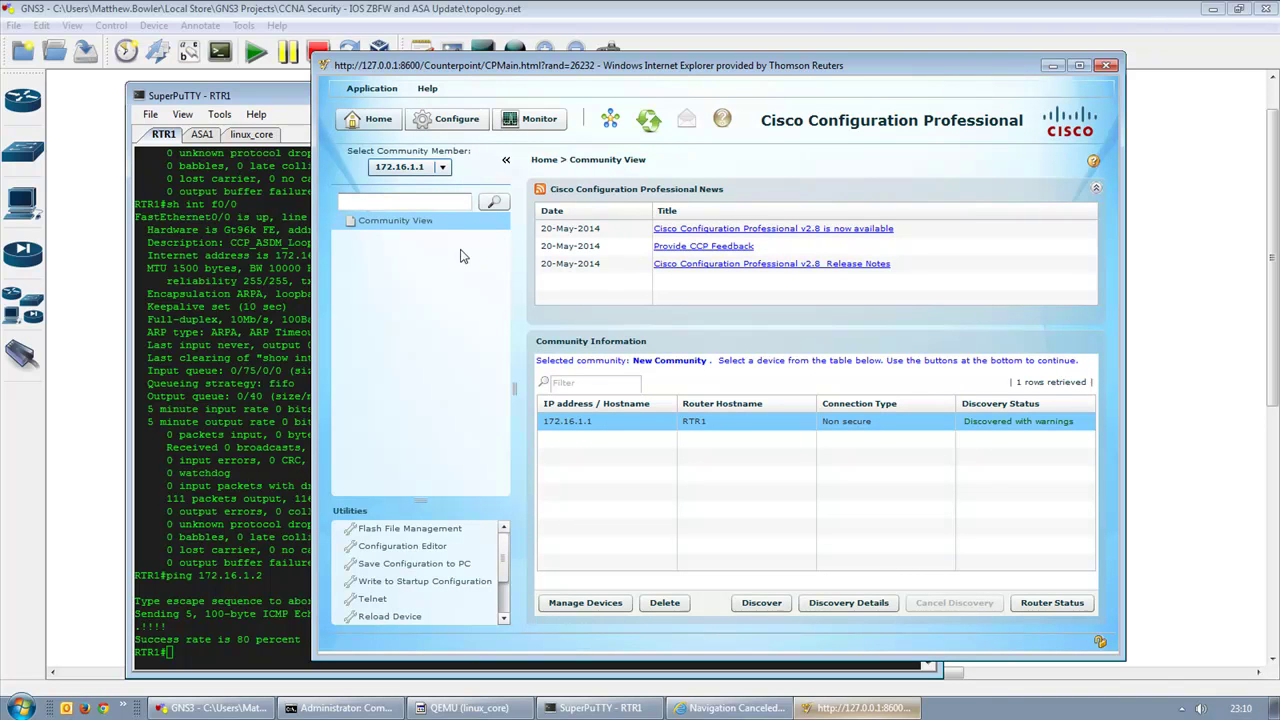
# Step: Show the configuration features for 172.16.1.1 and look through the Router category
pyautogui.click(460, 125)
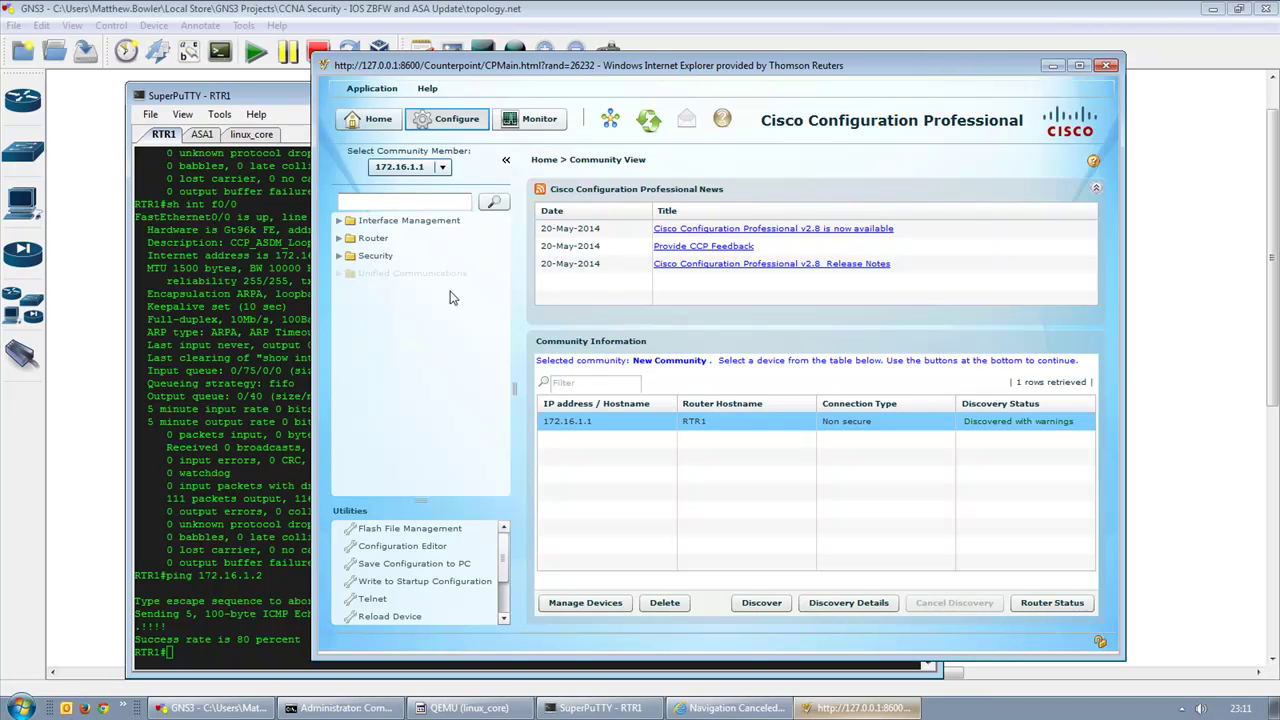
pyautogui.click(338, 239)
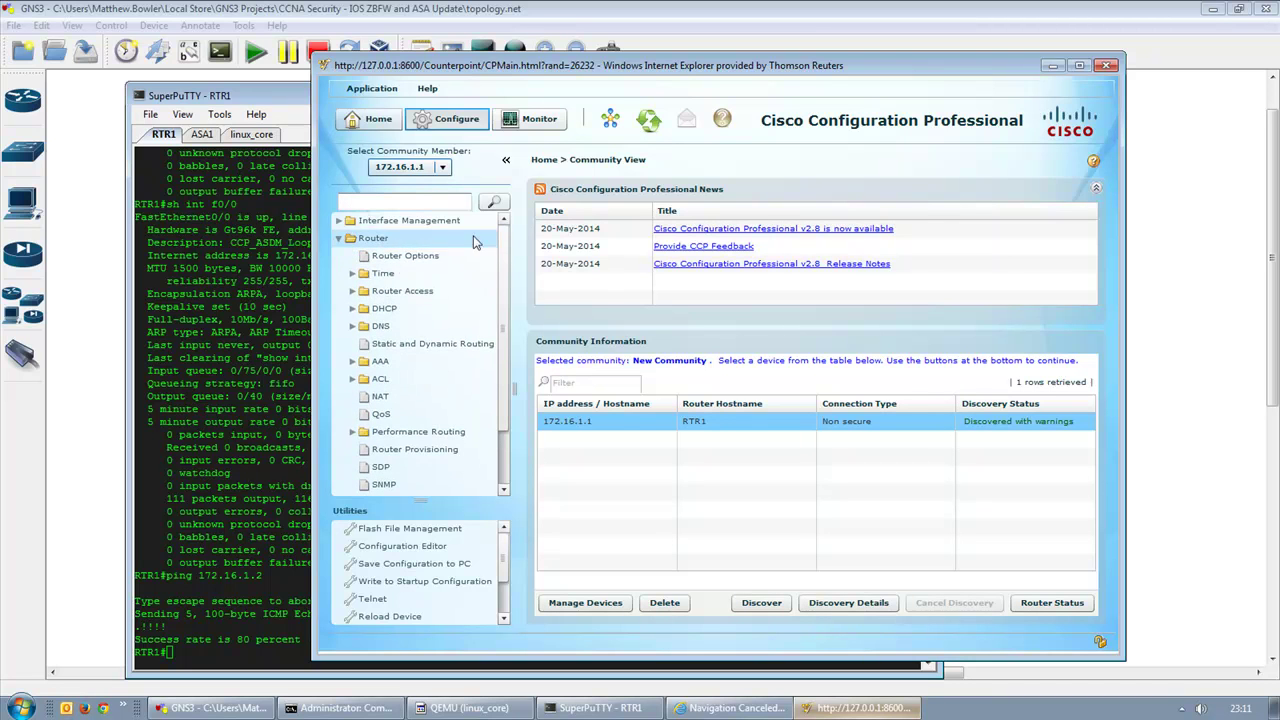
pyautogui.scroll(-1, 505, 265)
pyautogui.scroll(1, 505, 265)
# Step: Under Interface Management, list the router's existing interfaces and connections for editing and examine the details of FastEthernet1/0
pyautogui.click(350, 221)
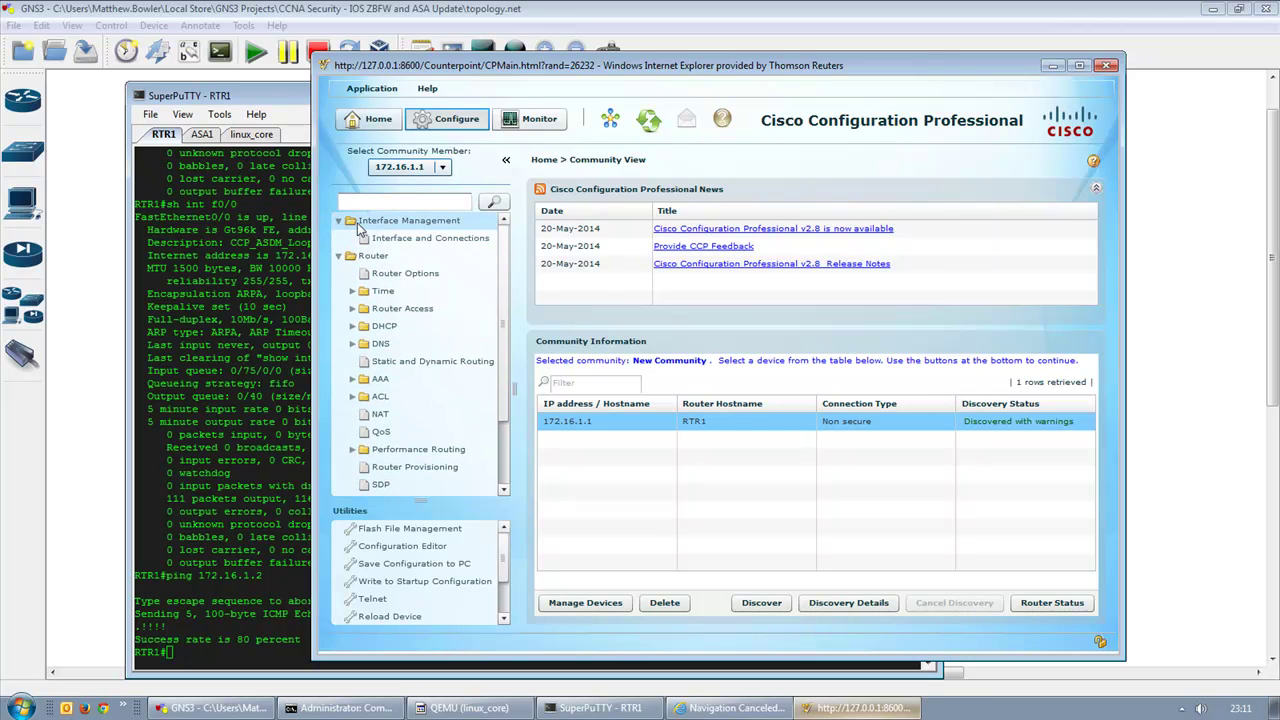
pyautogui.click(376, 240)
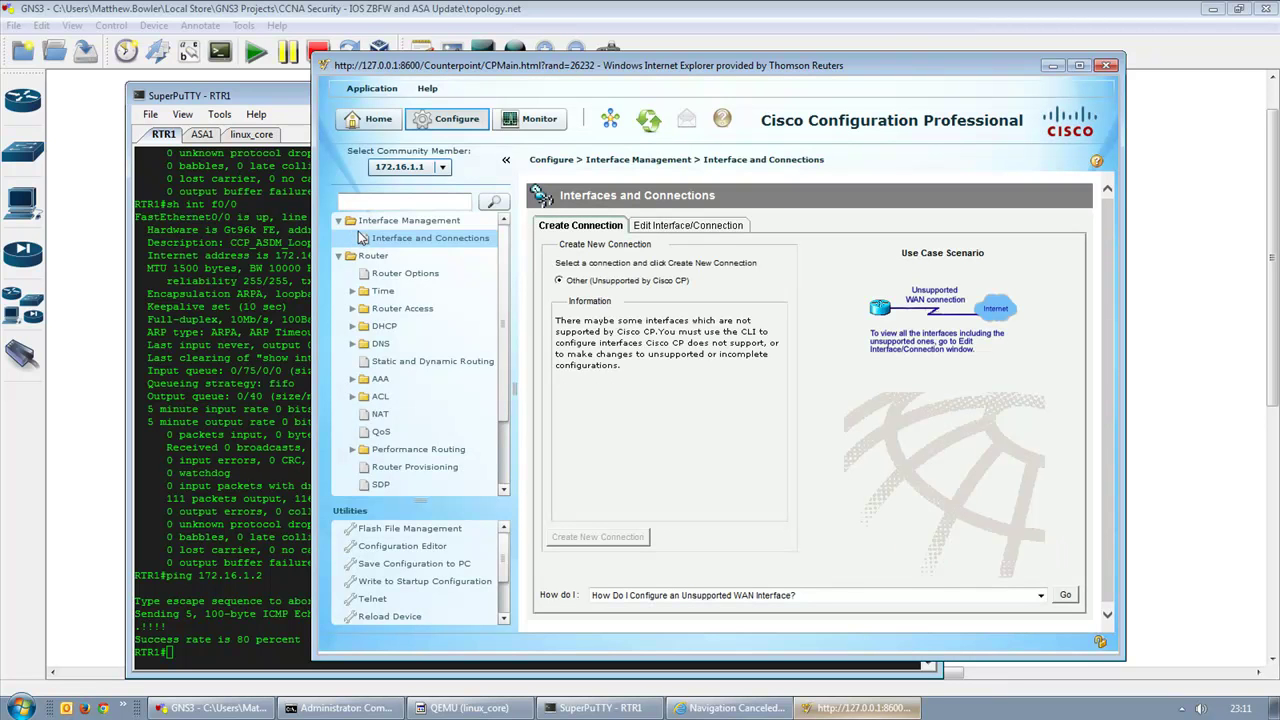
pyautogui.click(716, 227)
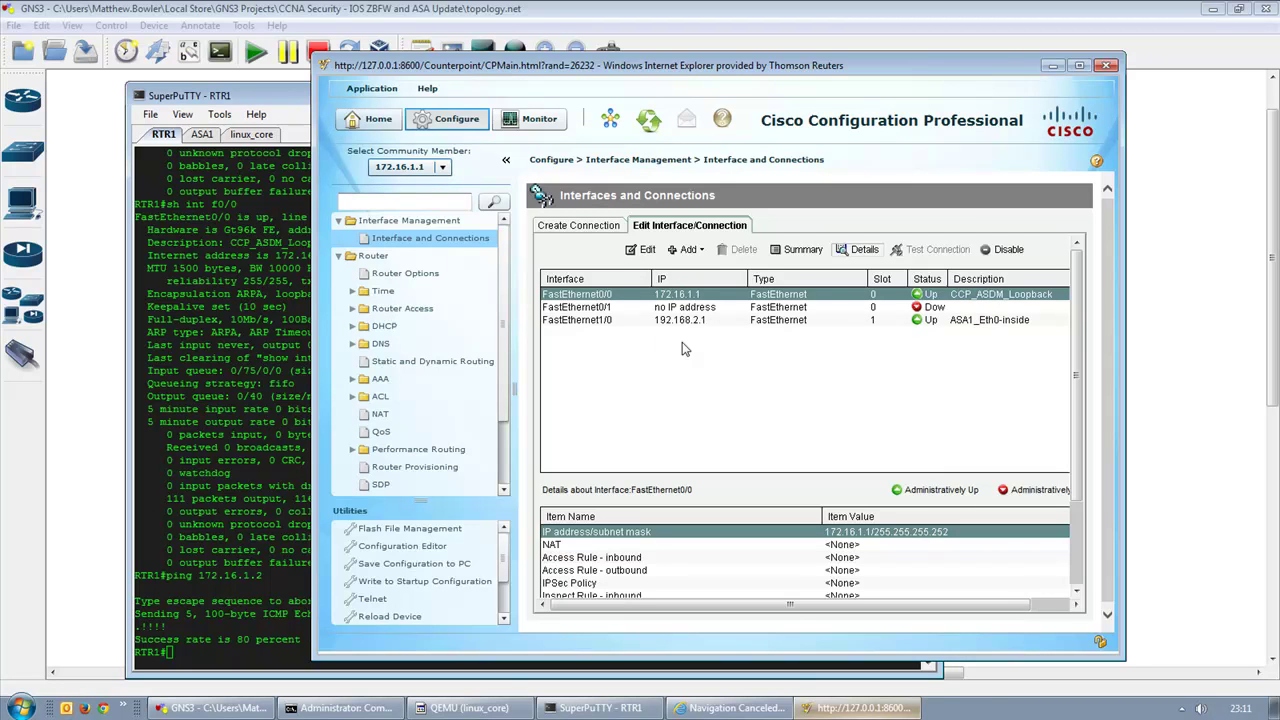
pyautogui.click(588, 321)
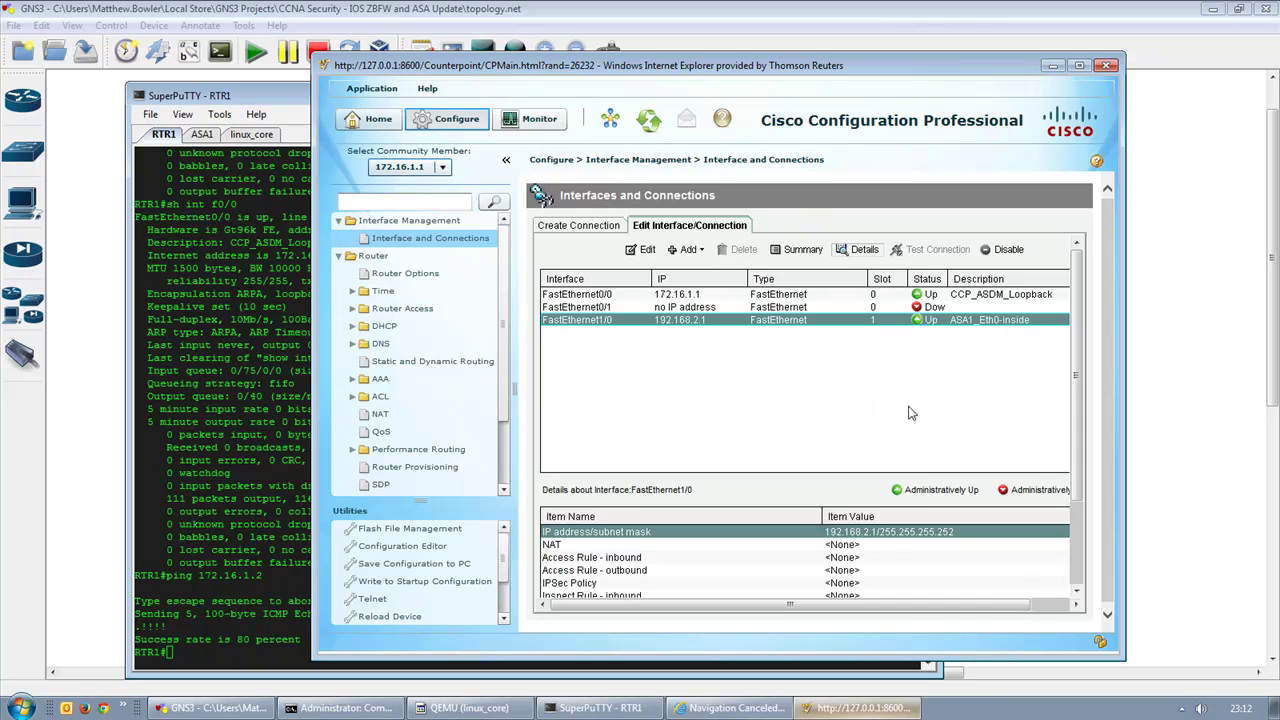
pyautogui.moveTo(1078, 449); pyautogui.dragTo(1080, 527)
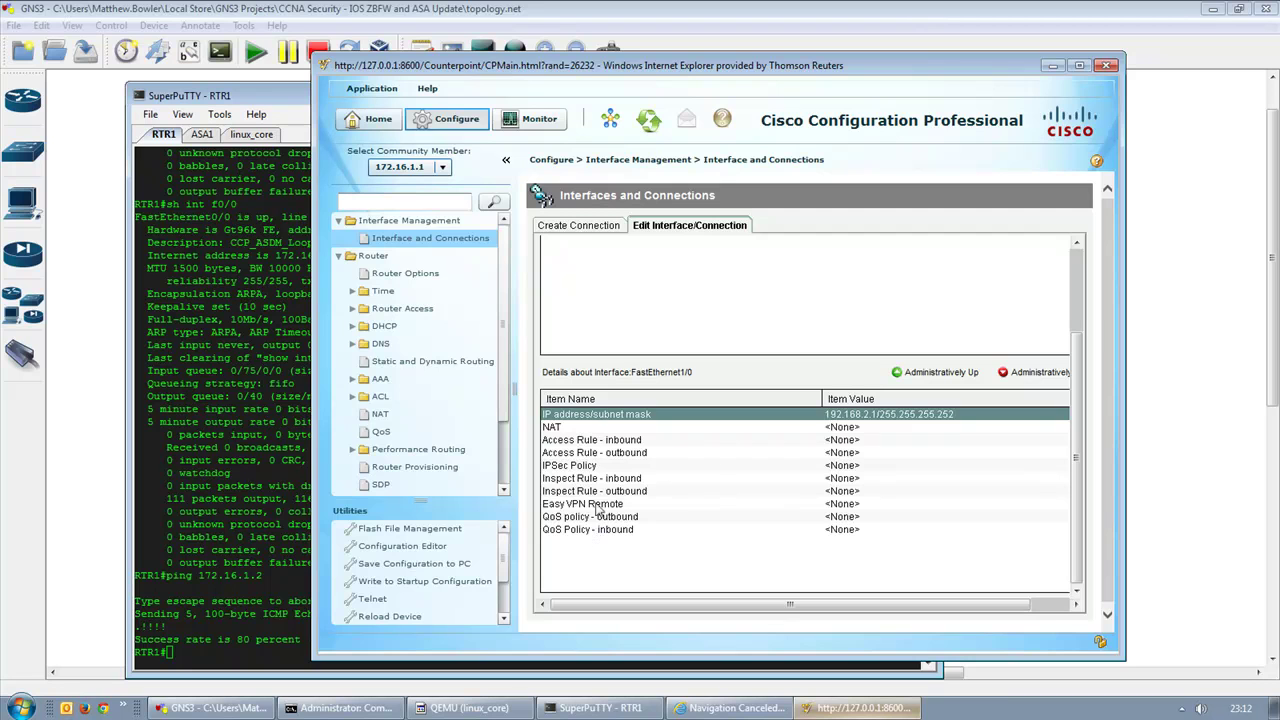
# Step: Check the NAT item of FastEthernet1/0, view the details of FastEthernet0/0, and collapse the Interface Management category
pyautogui.click(613, 429)
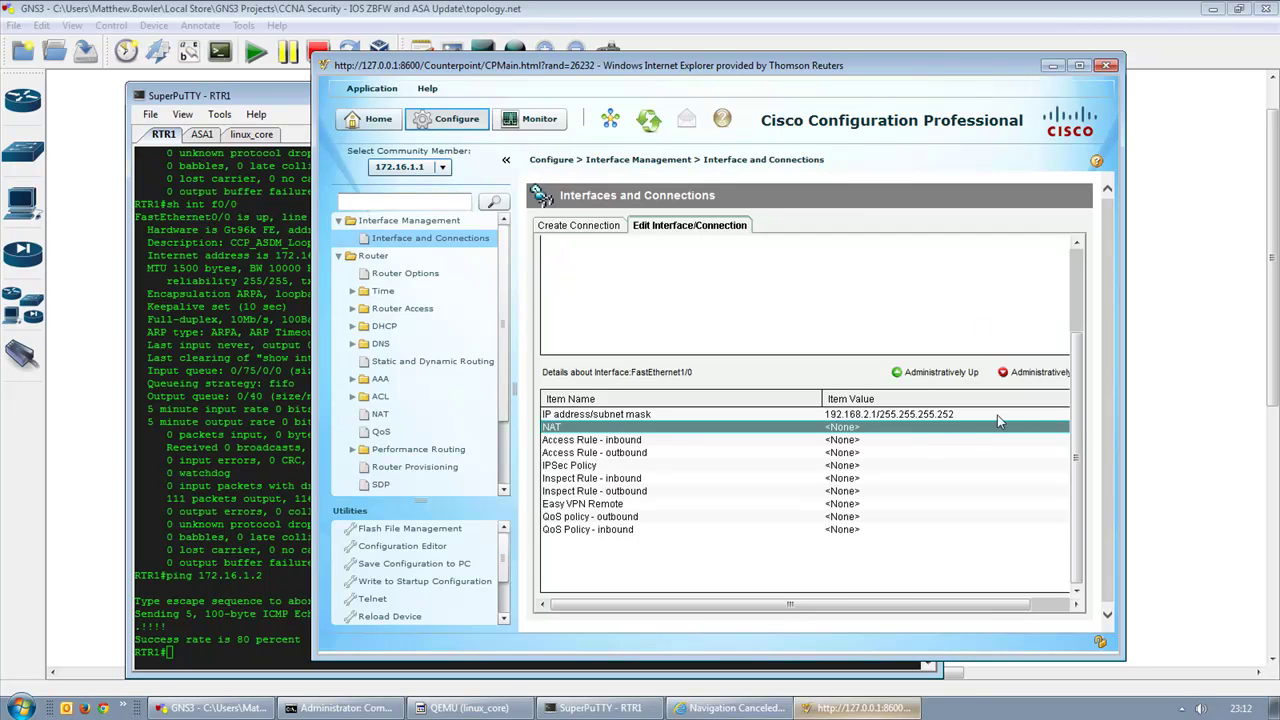
pyautogui.scroll(3, 1063, 425)
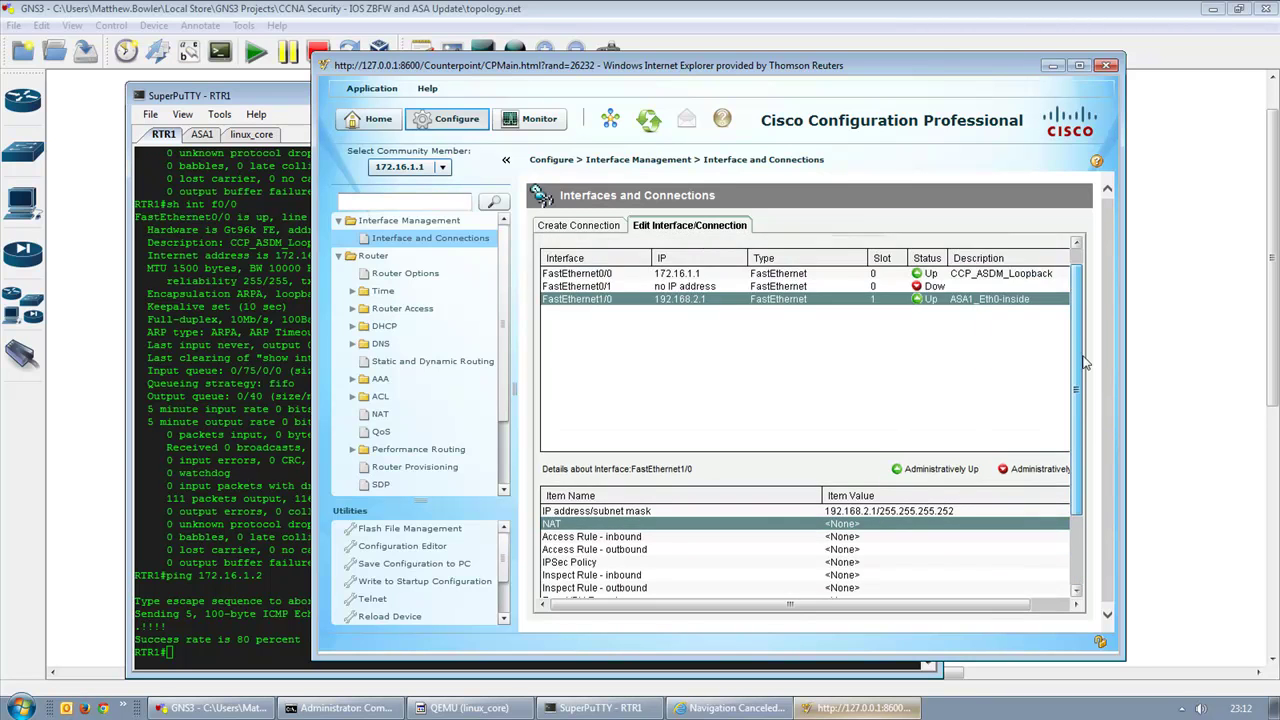
pyautogui.click(627, 277)
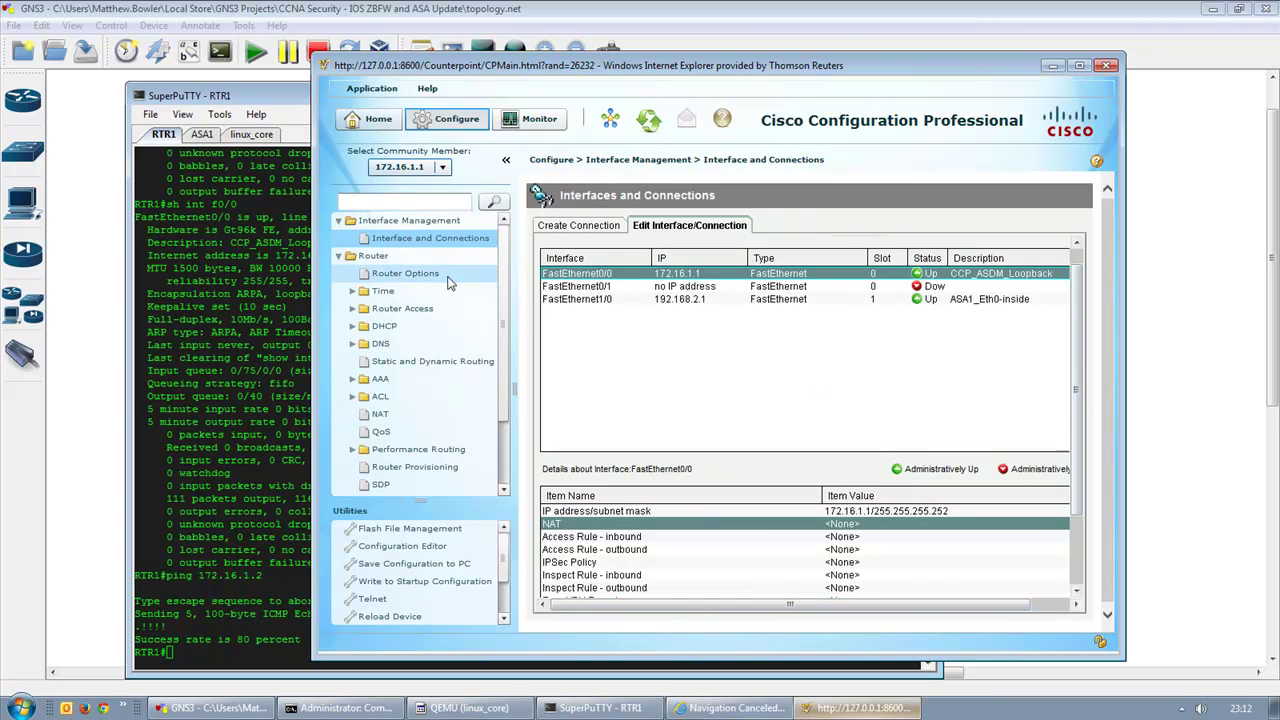
pyautogui.click(340, 221)
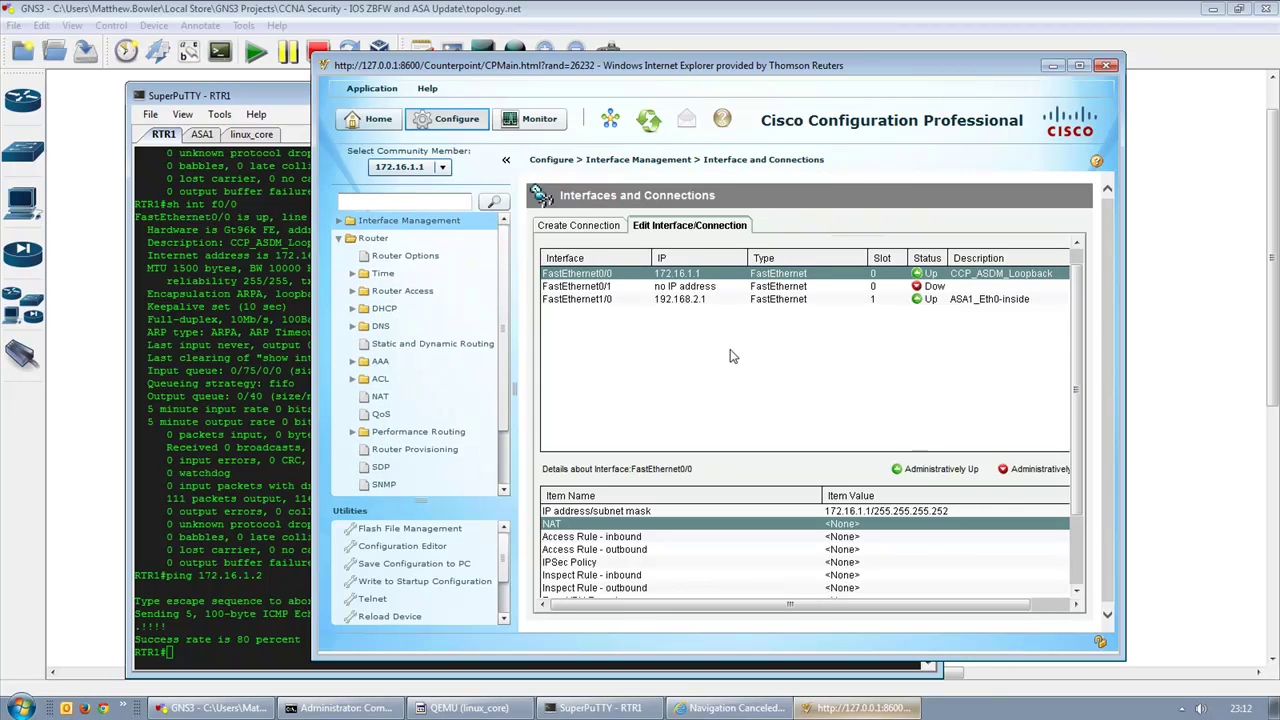
# Step: Show the Router Options in an enlarged window and review the hostname, domain name, banner and enable secret password properties
pyautogui.click(421, 258)
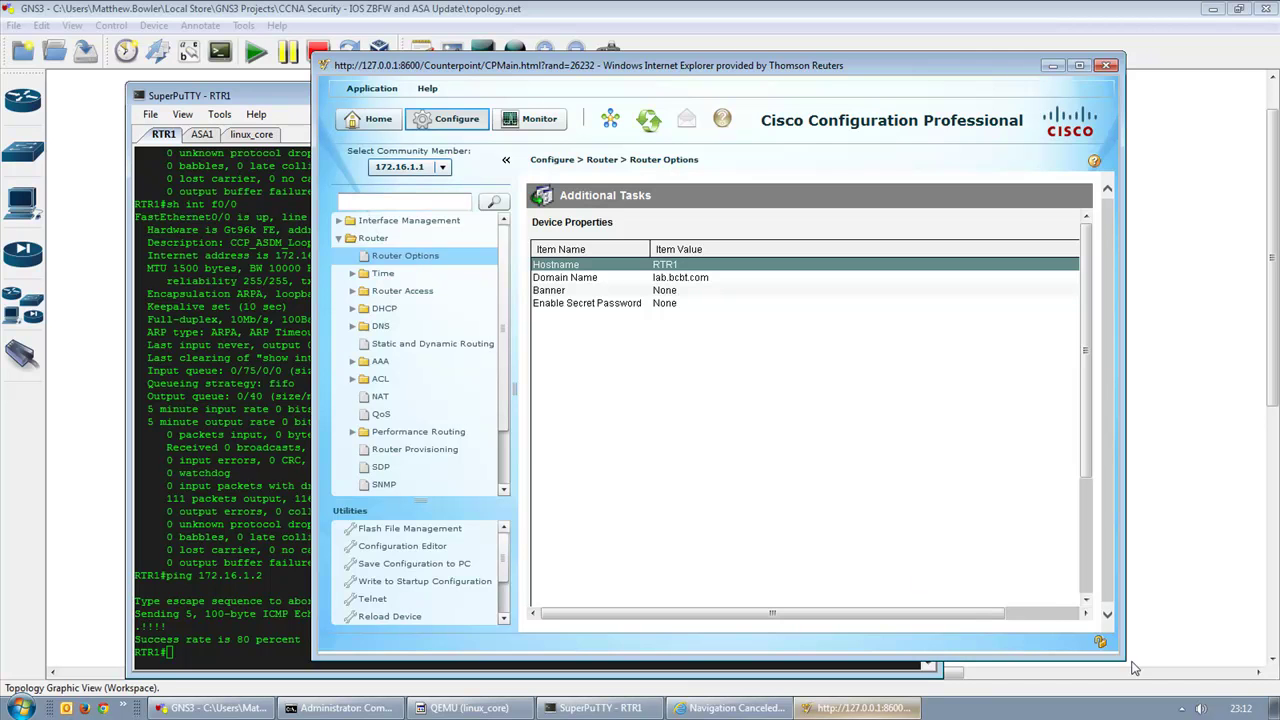
pyautogui.moveTo(1118, 655); pyautogui.dragTo(1250, 682)
pyautogui.moveTo(1036, 65); pyautogui.dragTo(932, 49)
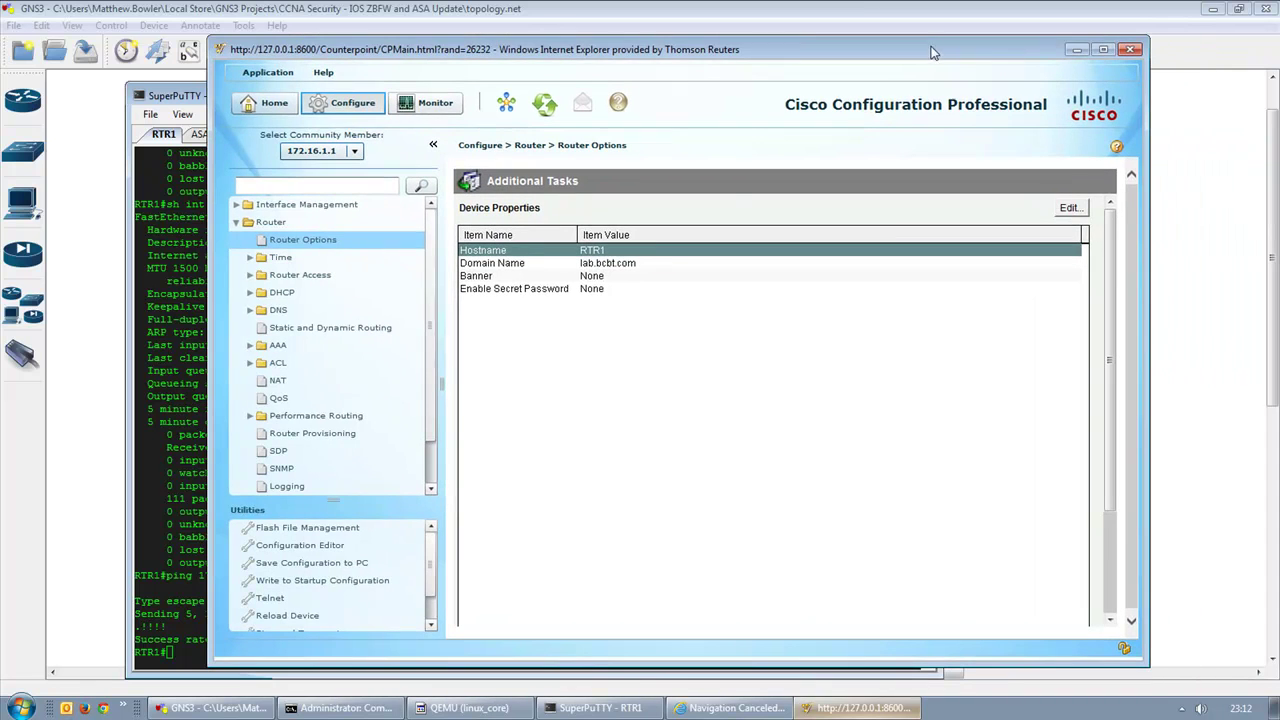
pyautogui.click(532, 264)
pyautogui.click(514, 276)
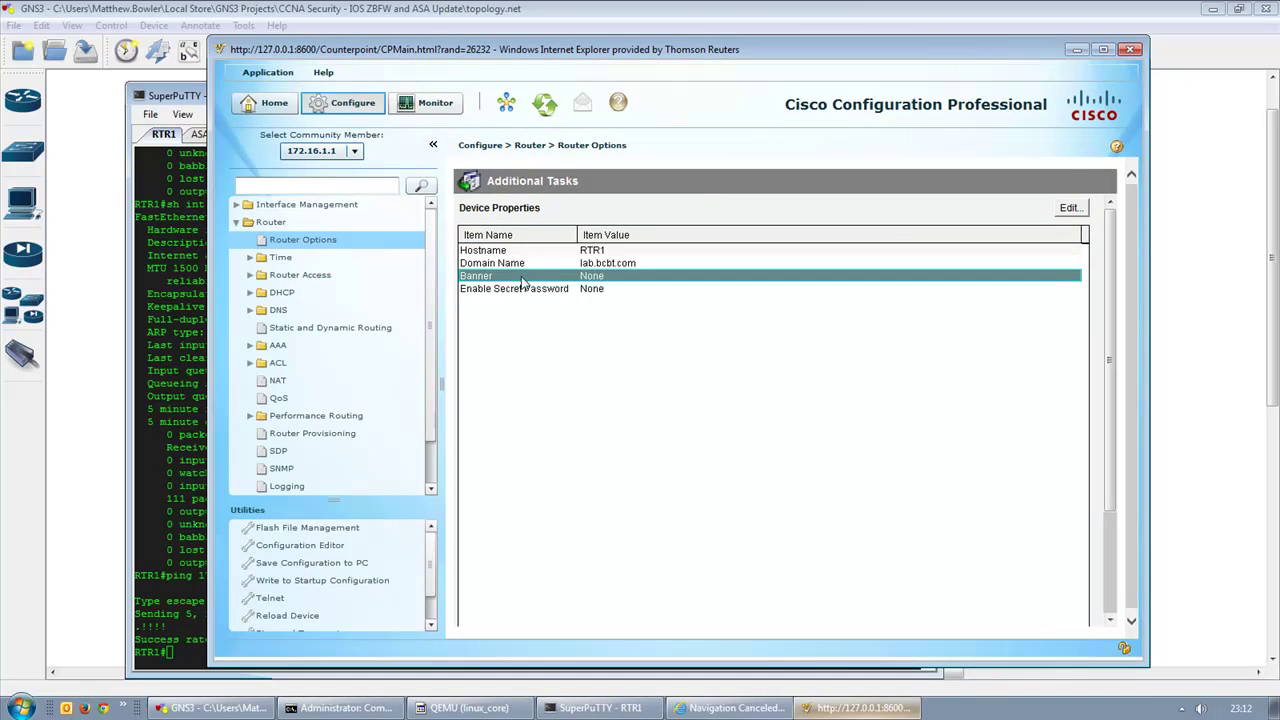
pyautogui.click(514, 289)
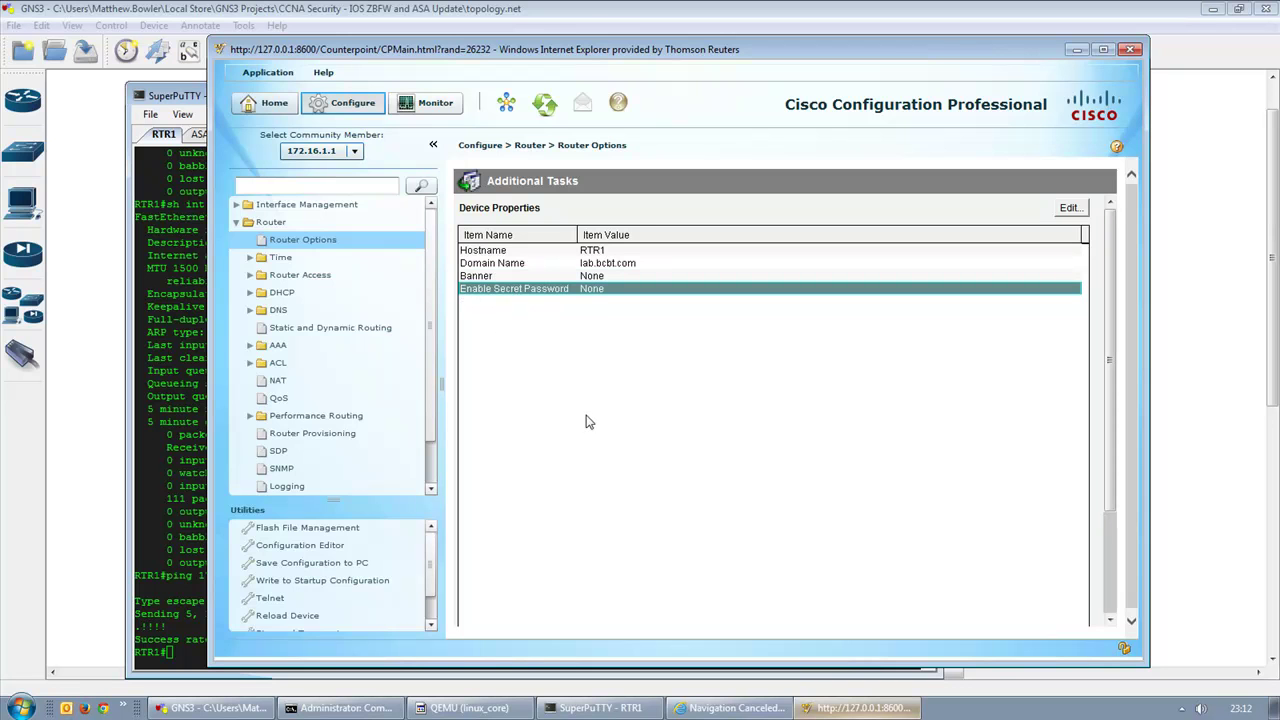
# Step: Review the router's Date and Time and NTP and SNTP pages in the Time category, and collapse it
pyautogui.click(250, 259)
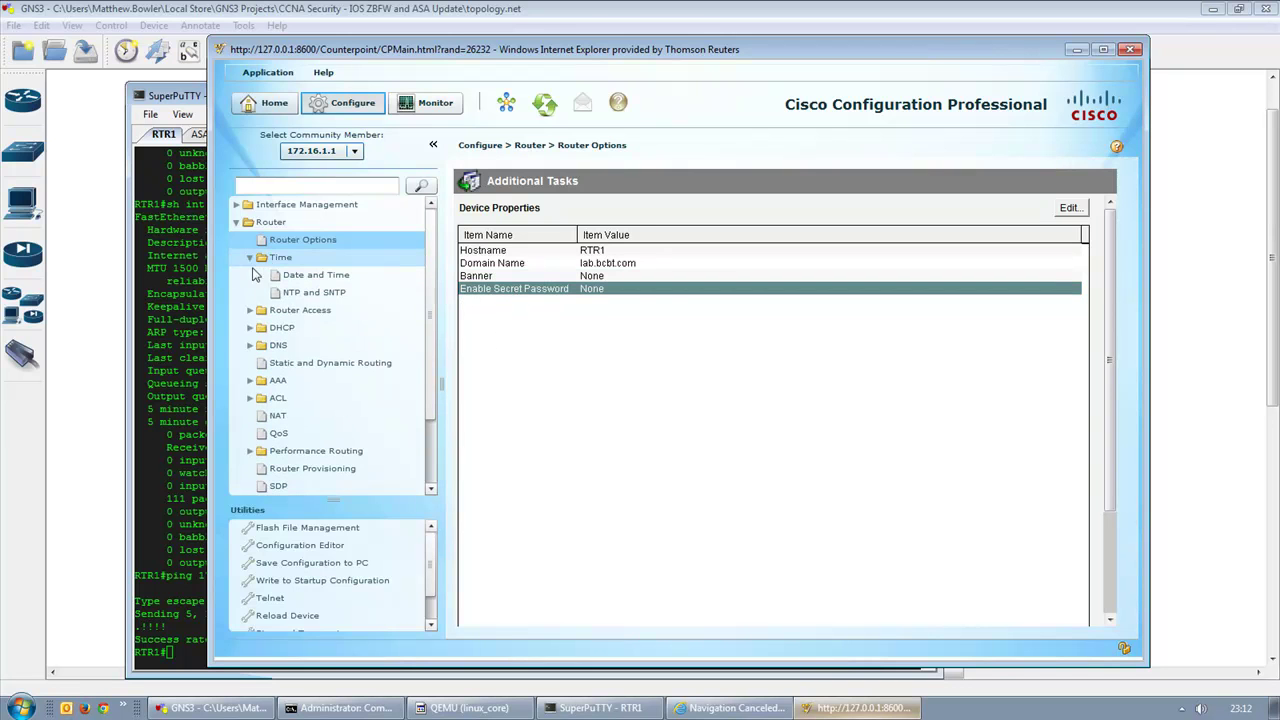
pyautogui.click(306, 275)
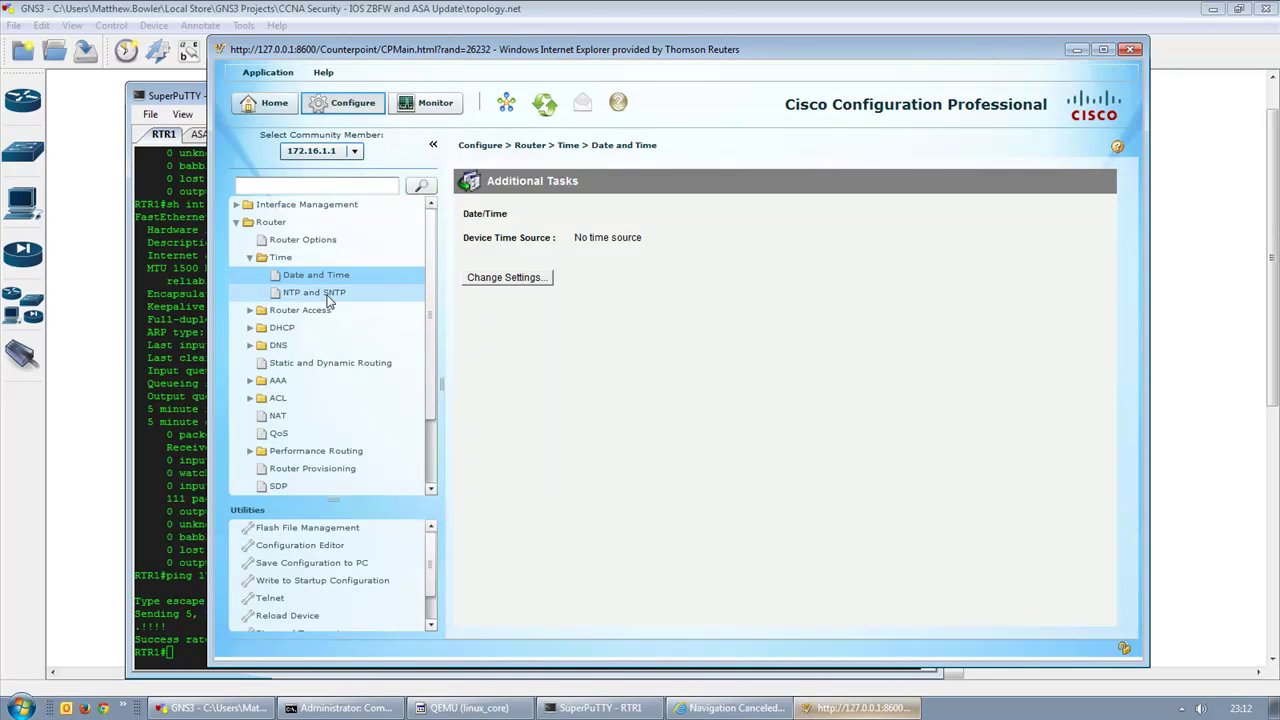
pyautogui.click(328, 298)
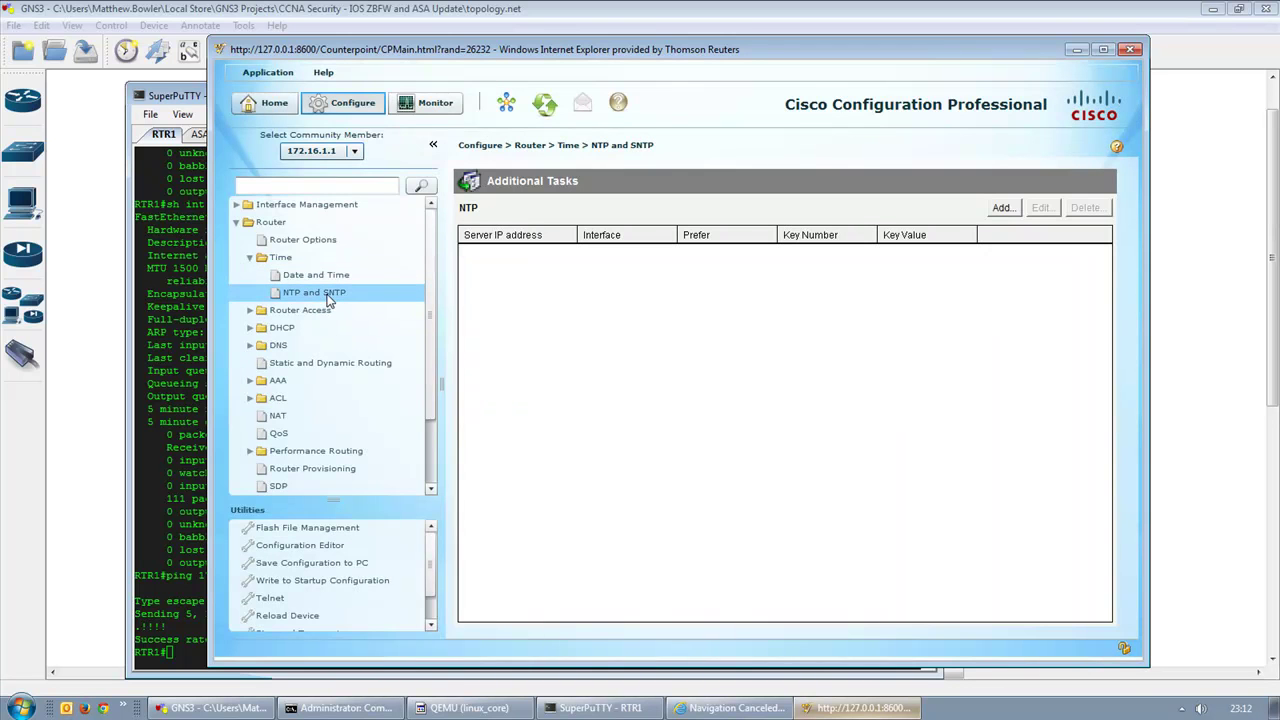
pyautogui.click(250, 258)
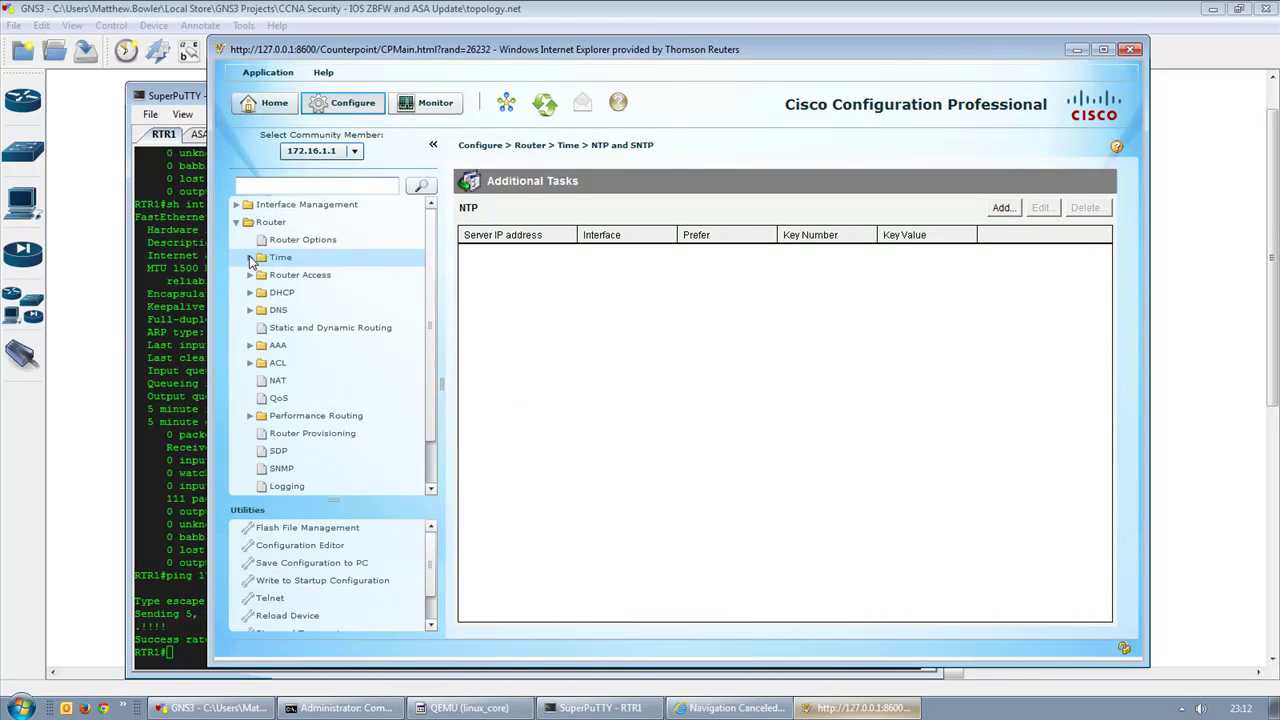
# Step: Review the User Accounts/View, VTY, Management Access and SSH pages under Router Access, and collapse the category
pyautogui.click(250, 276)
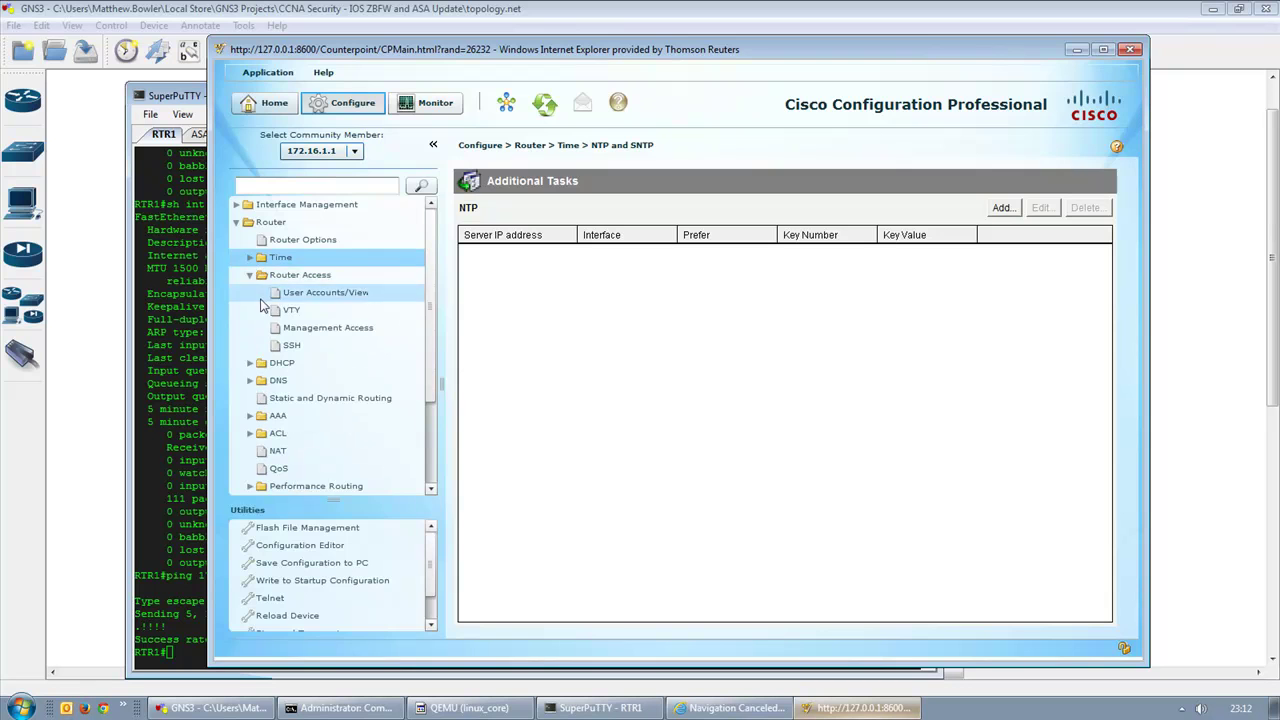
pyautogui.click(274, 298)
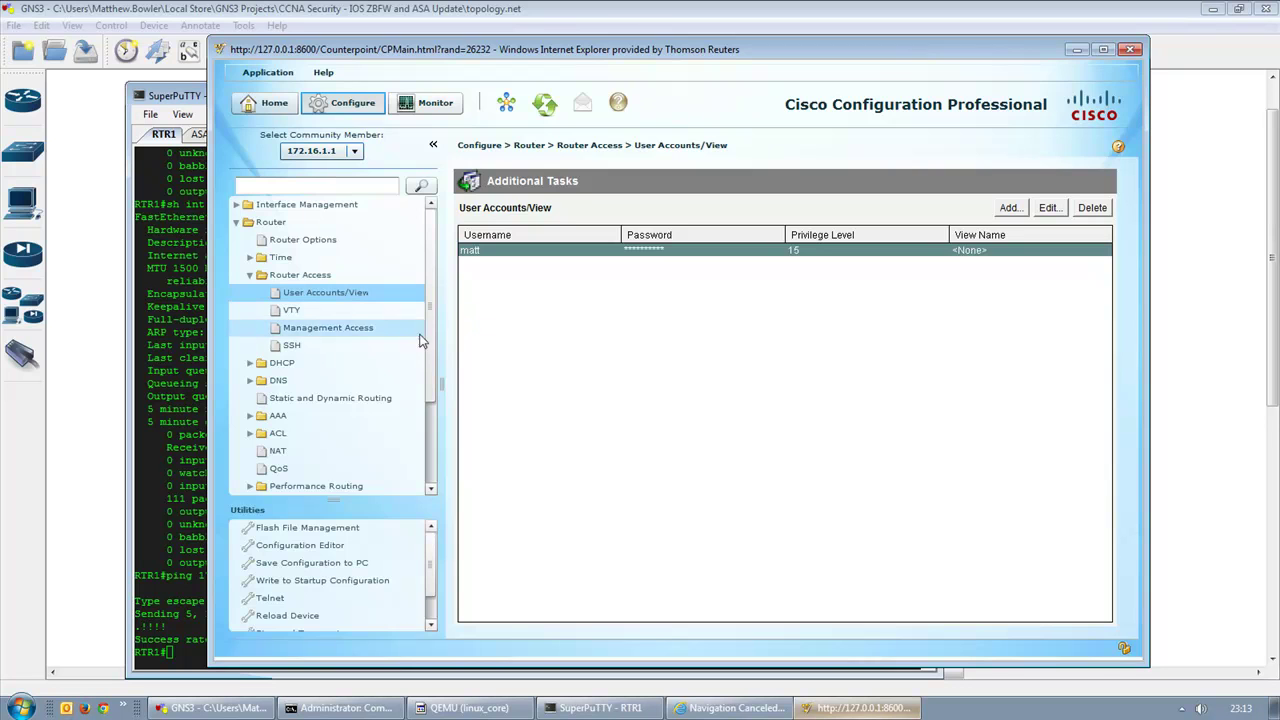
pyautogui.click(320, 310)
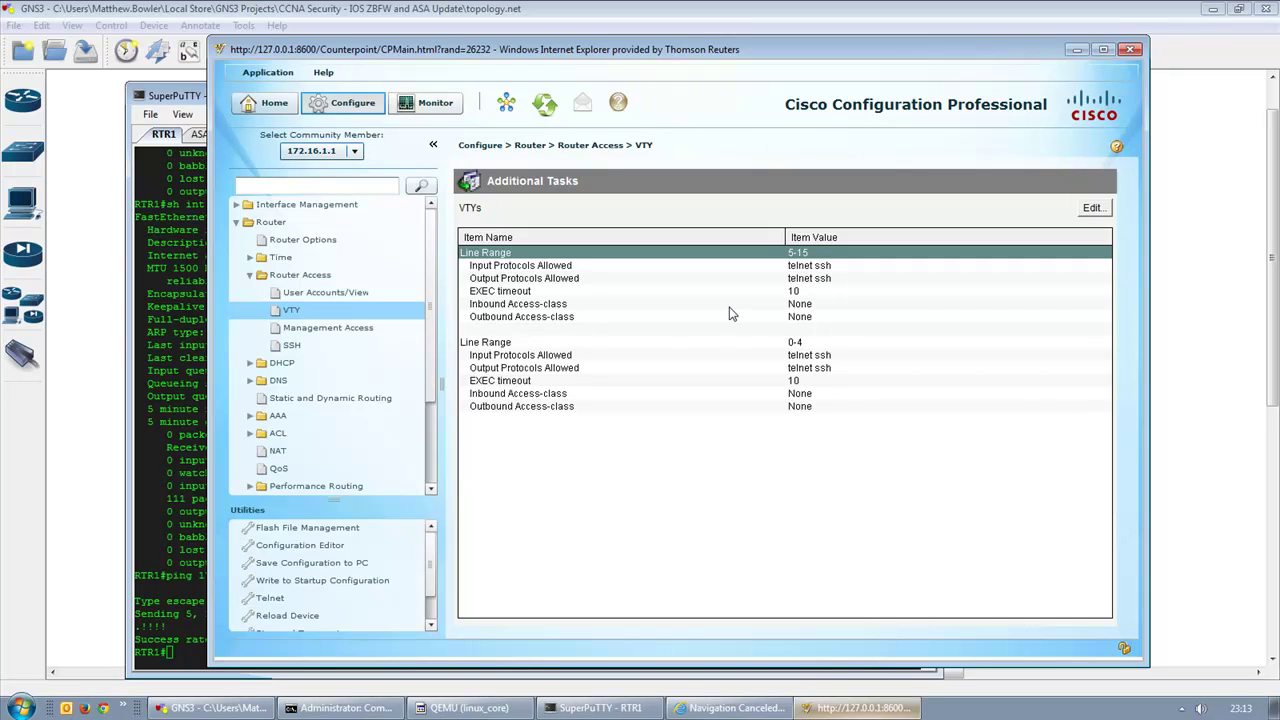
pyautogui.click(295, 327)
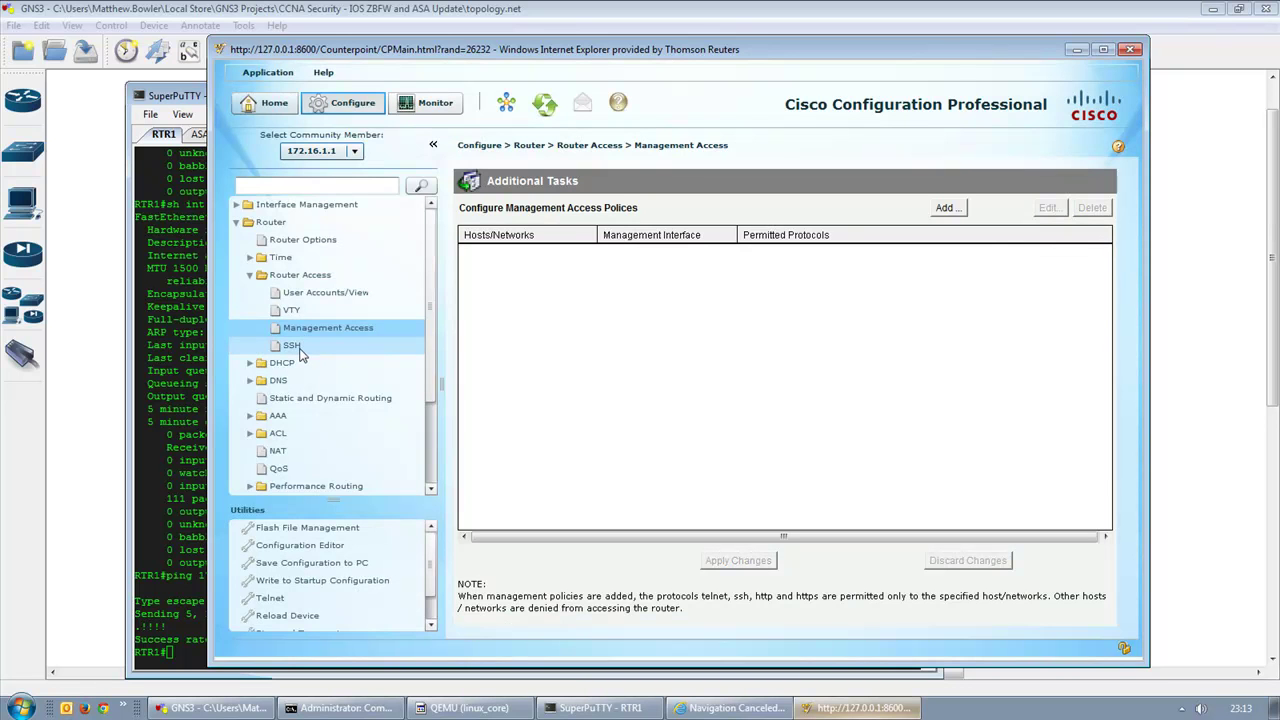
pyautogui.click(298, 349)
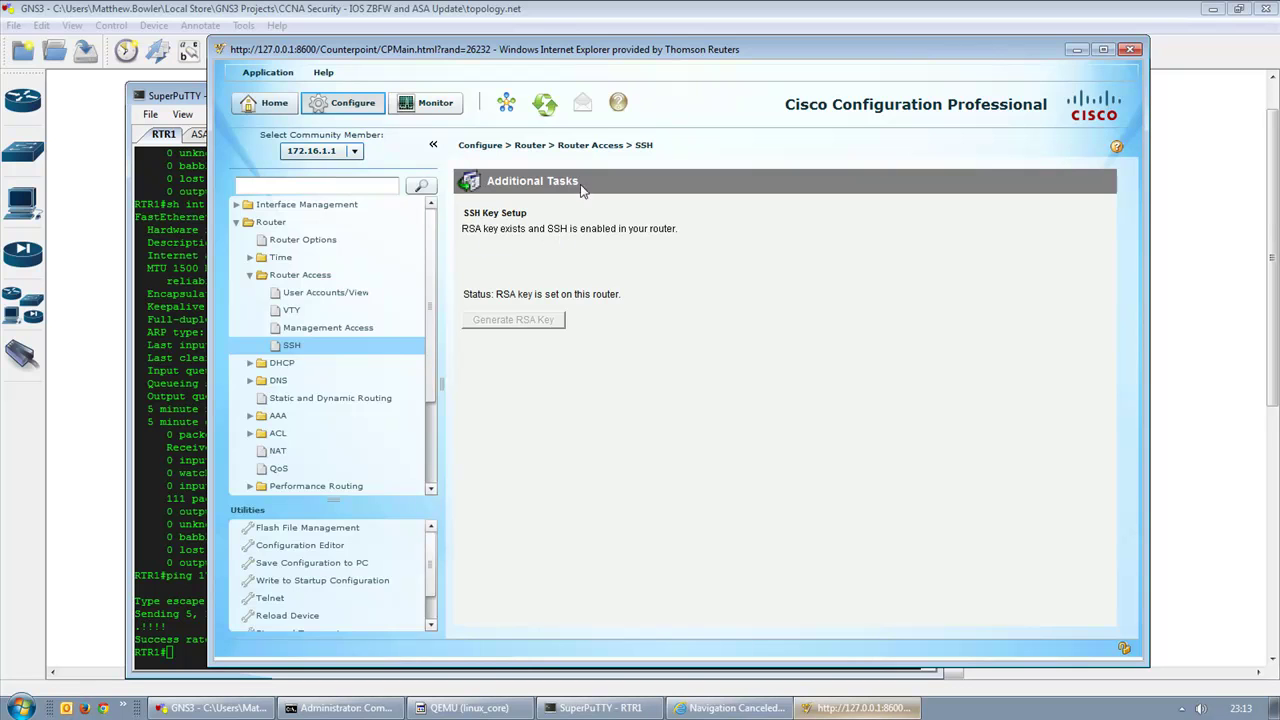
pyautogui.click(250, 277)
# Step: Review the DHCP Pools, DHCP Bindings and Local Pools pages in the DHCP category, and collapse it
pyautogui.click(250, 293)
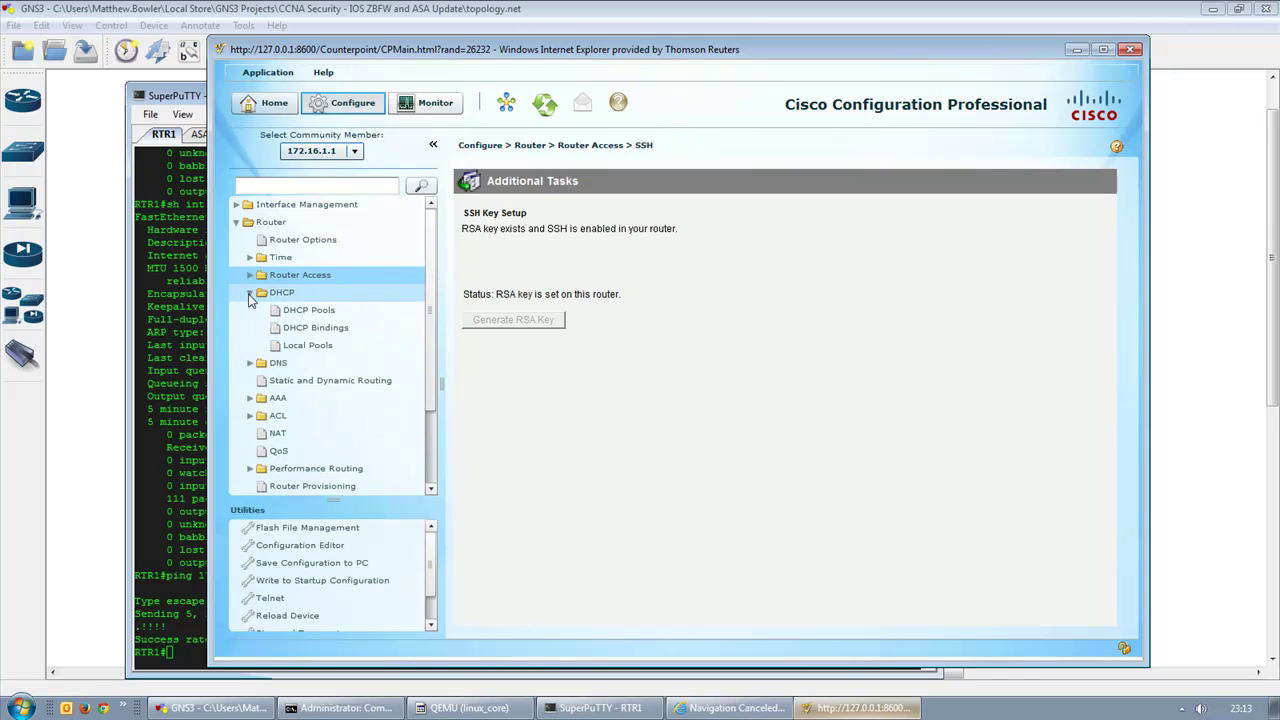
pyautogui.click(305, 311)
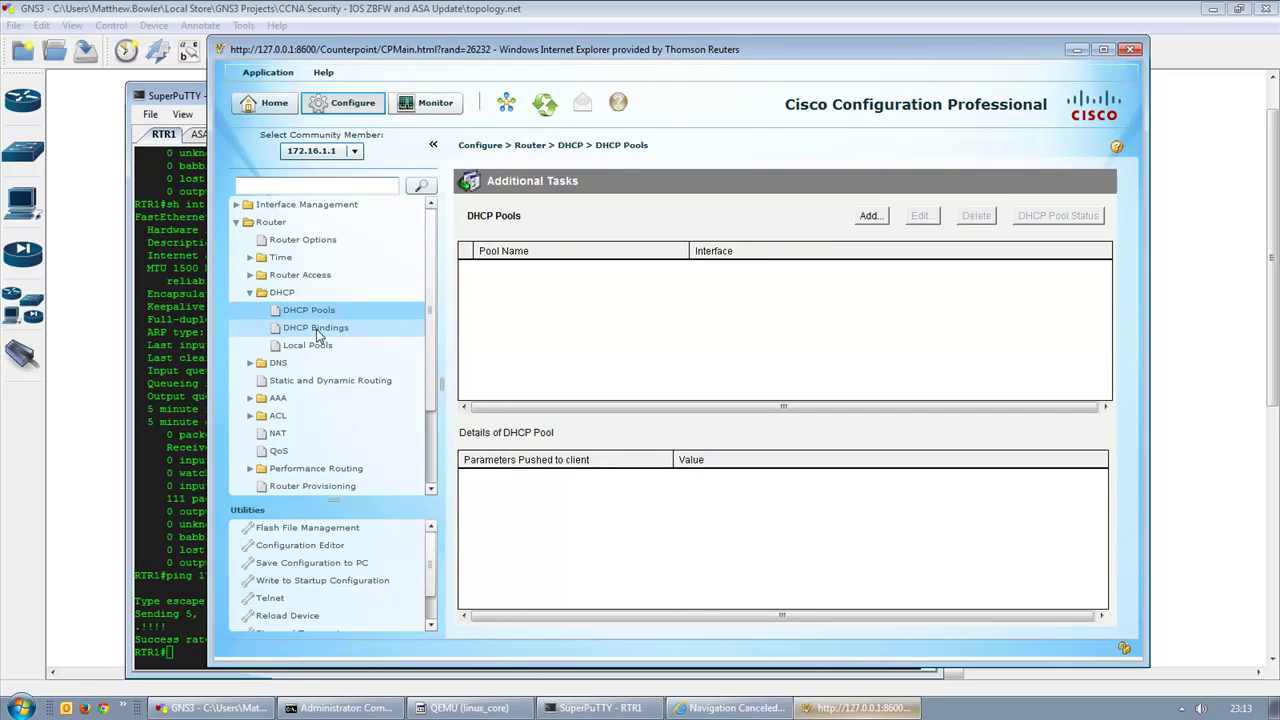
pyautogui.click(316, 329)
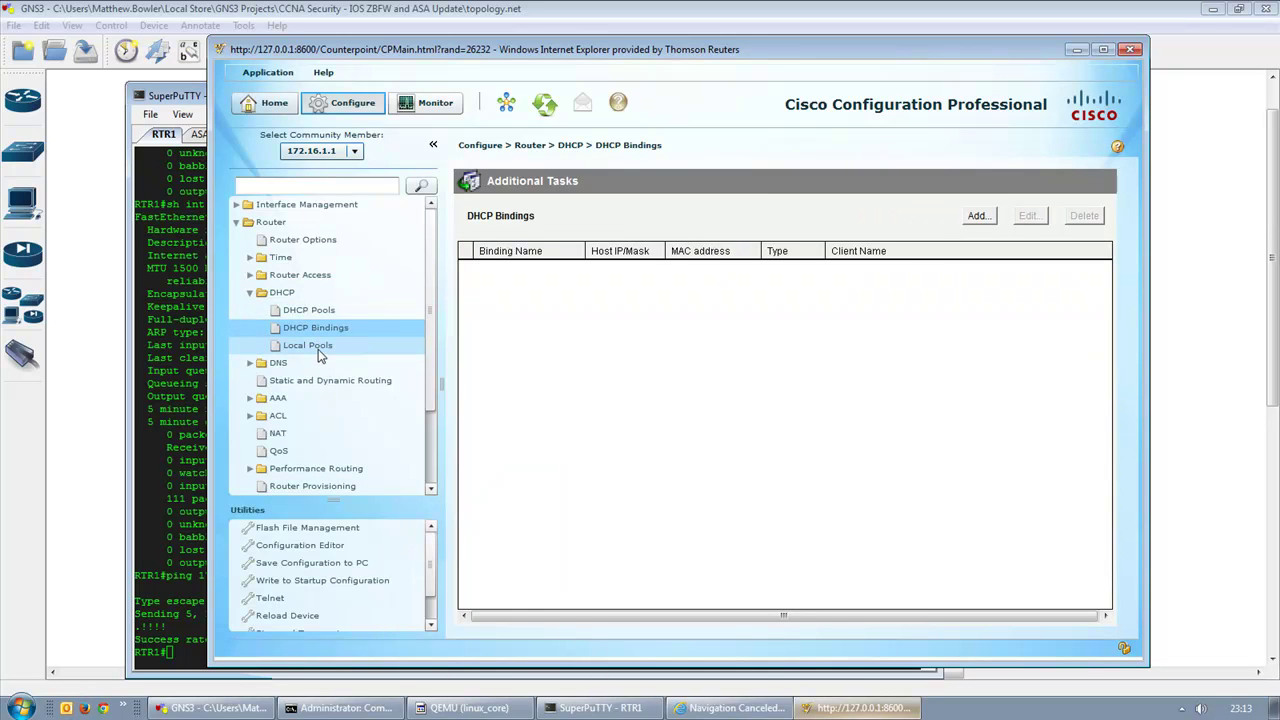
pyautogui.click(318, 349)
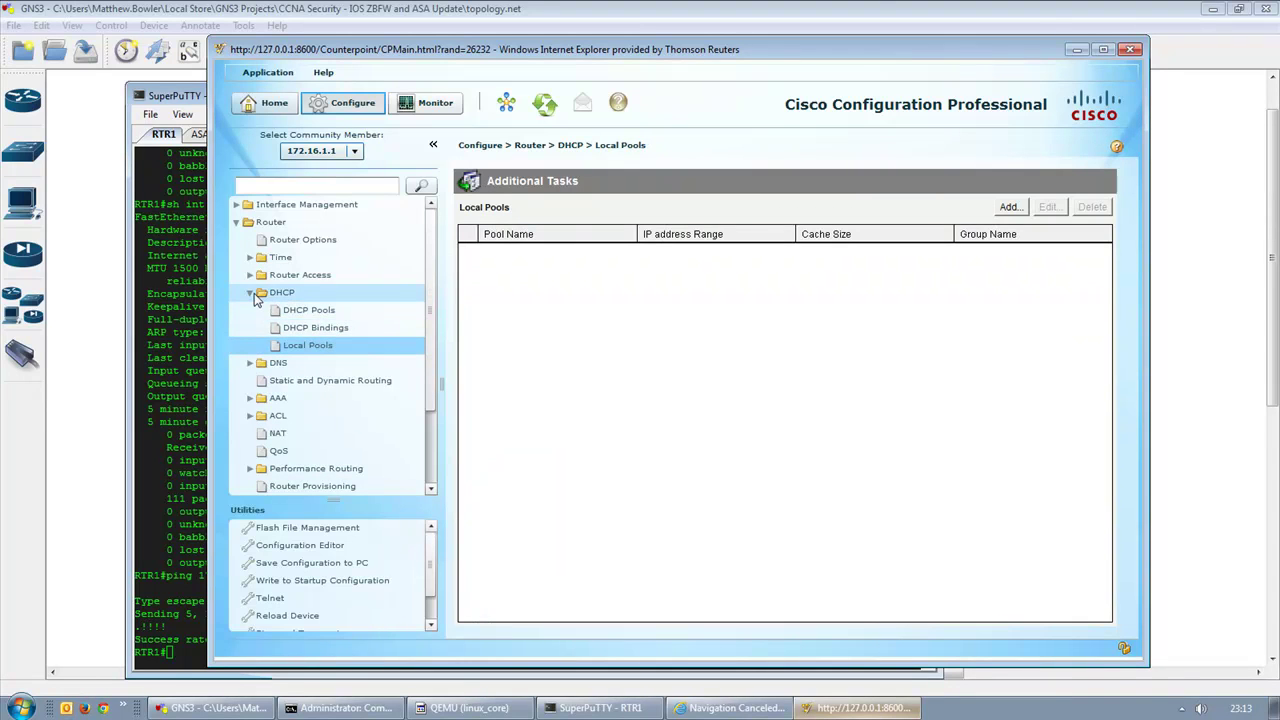
pyautogui.click(250, 292)
# Step: Review the DNS properties and Dynamic DNS methods in the DNS category, and collapse it
pyautogui.click(250, 310)
pyautogui.click(290, 330)
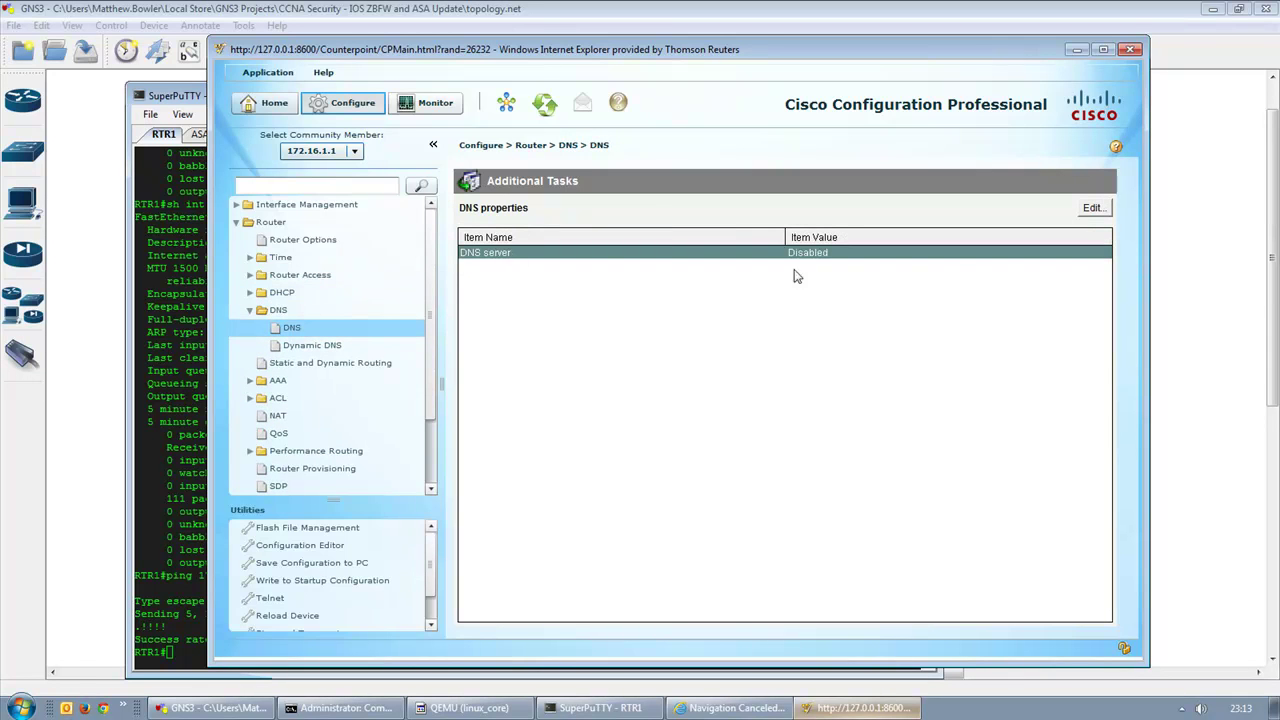
pyautogui.click(310, 346)
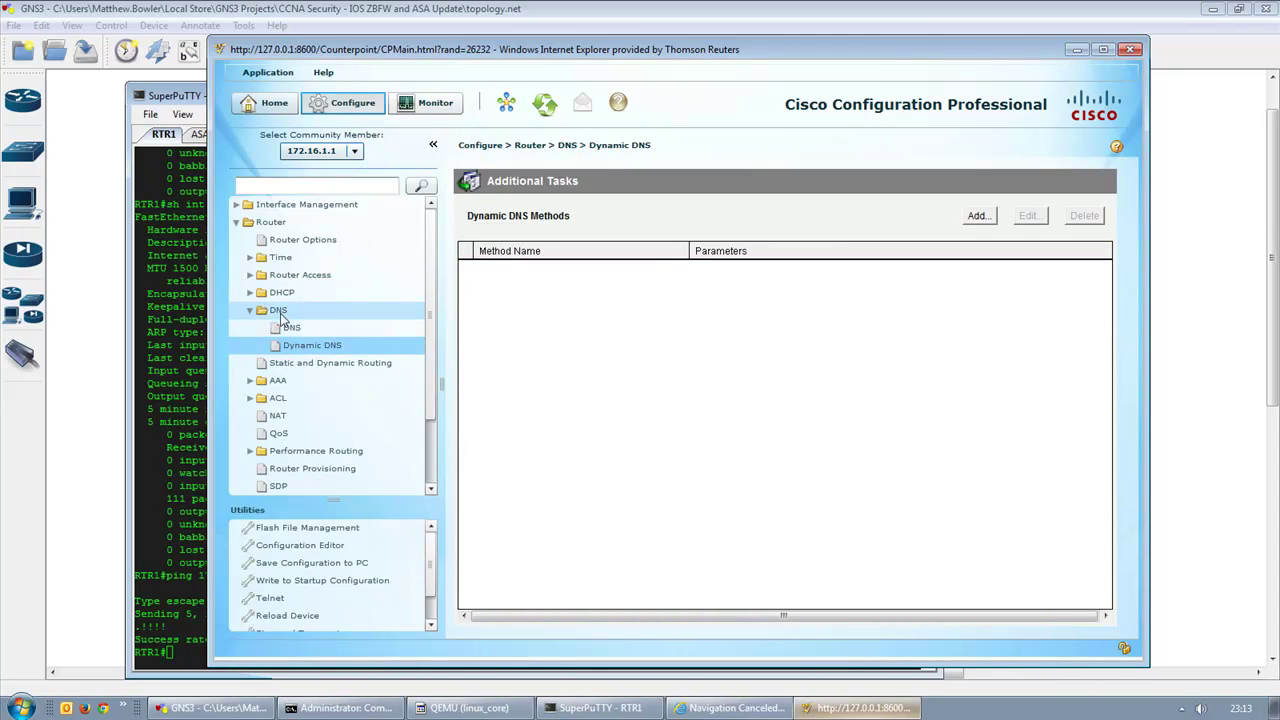
pyautogui.click(250, 312)
# Step: Under Static and Dynamic Routing, start a new static route with prefix 0.0.0.0 and make it the default route with an IP address next hop
pyautogui.click(295, 328)
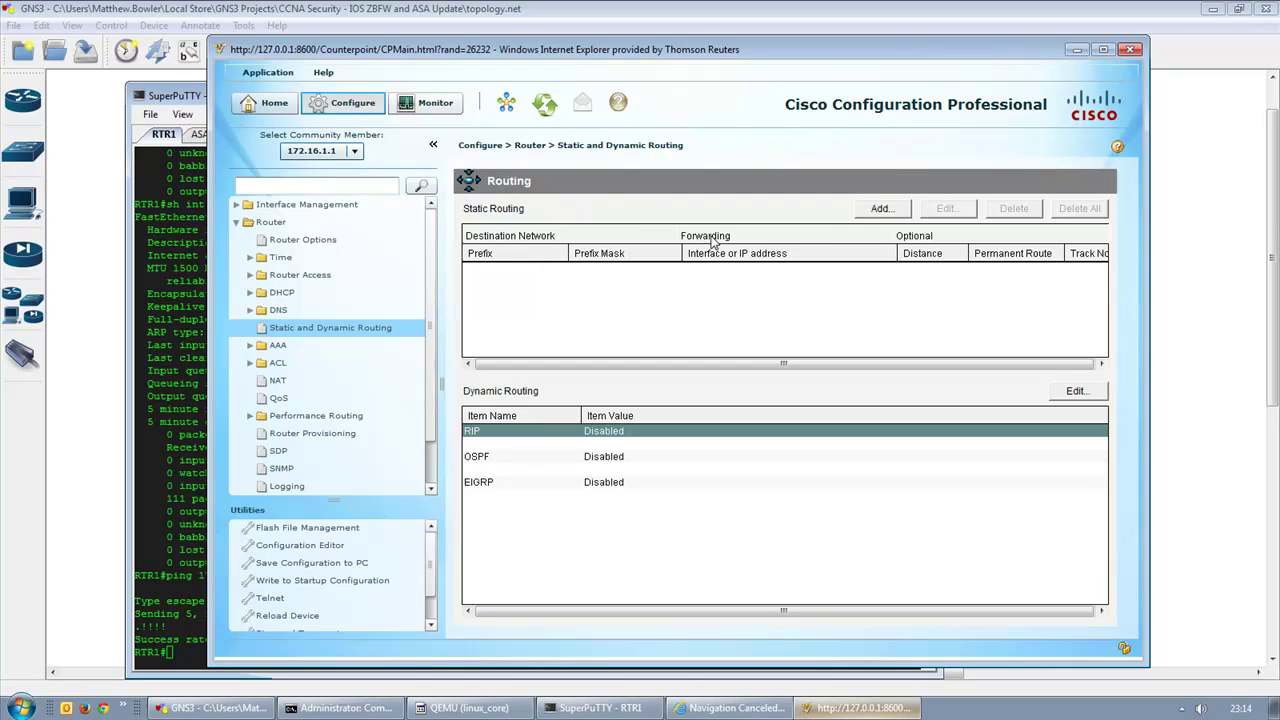
pyautogui.click(880, 210)
pyautogui.write('0.0.0.0')
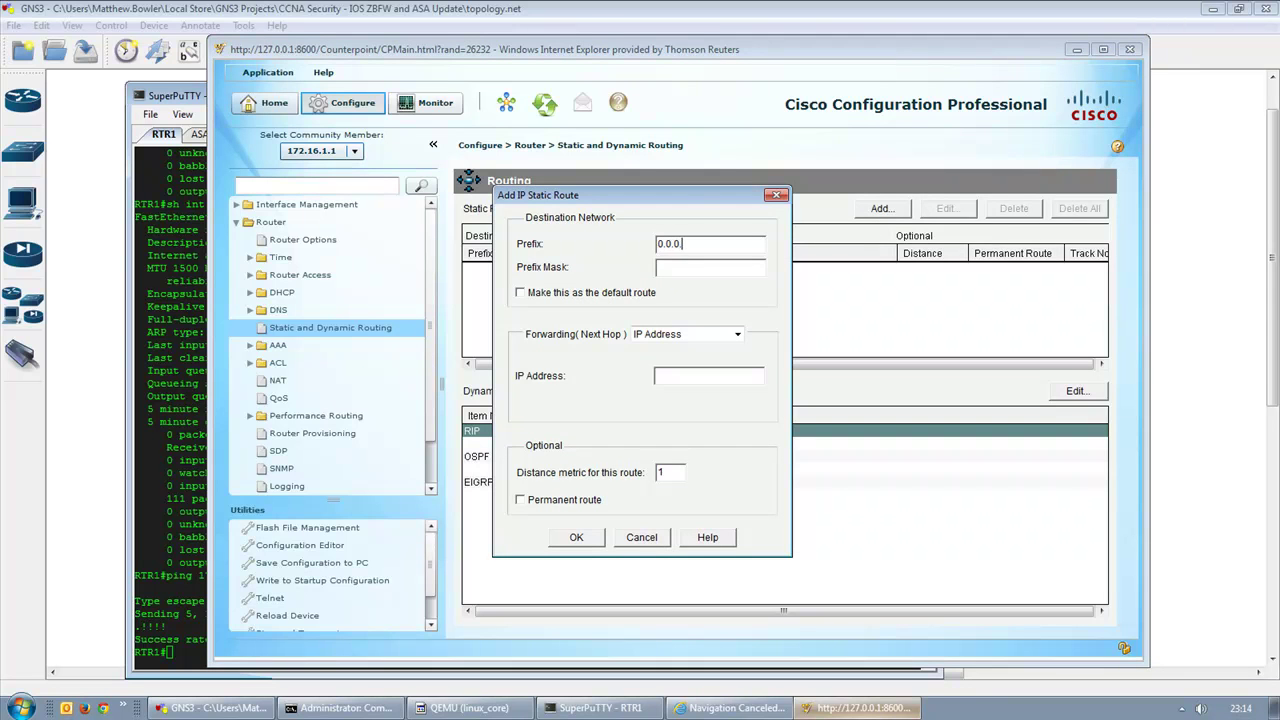
pyautogui.click(638, 294)
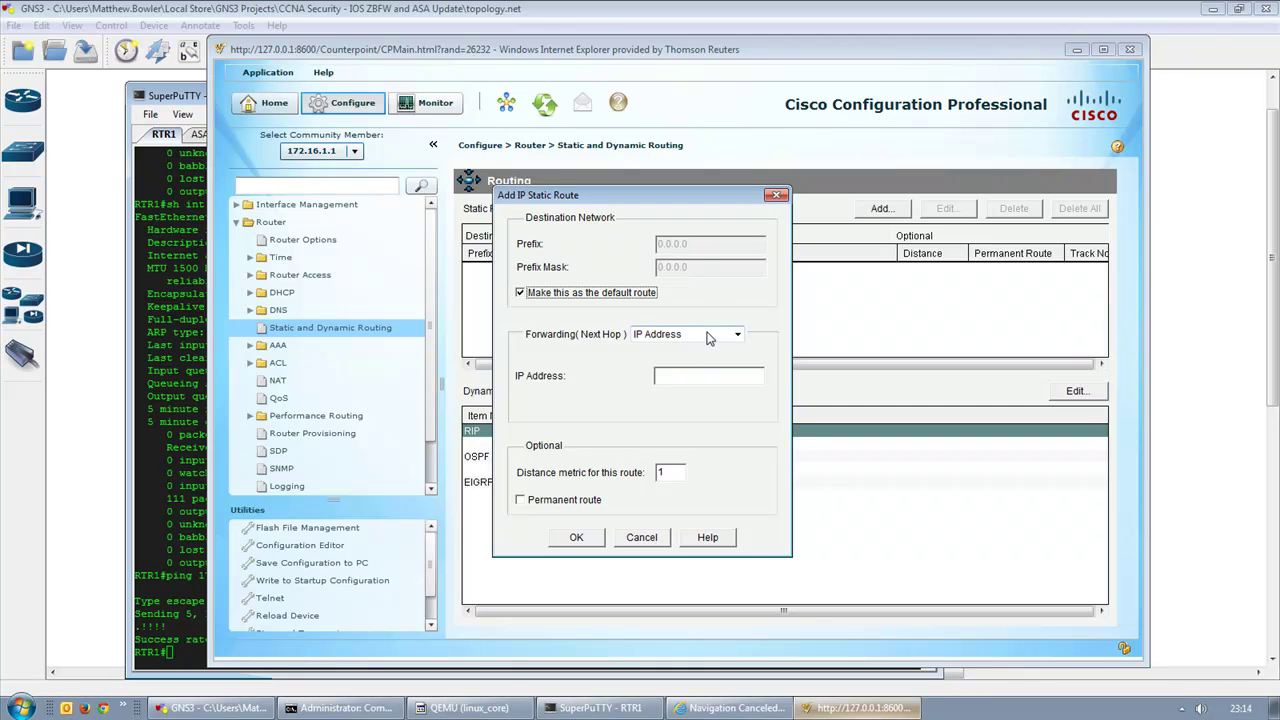
pyautogui.click(688, 376)
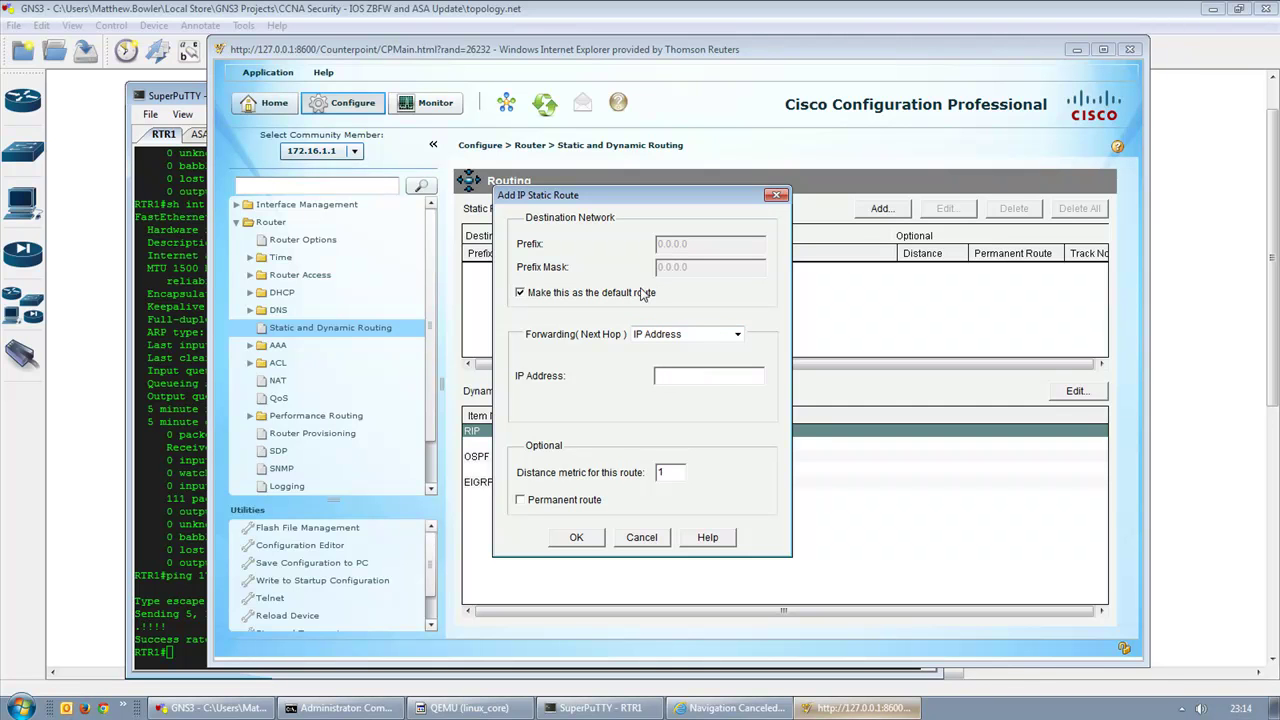
# Step: Switch to the GNS3 topology and copy ASA1's Eth0 inside address 192.168.2.2 without the /30 suffix
pyautogui.click(534, 8)
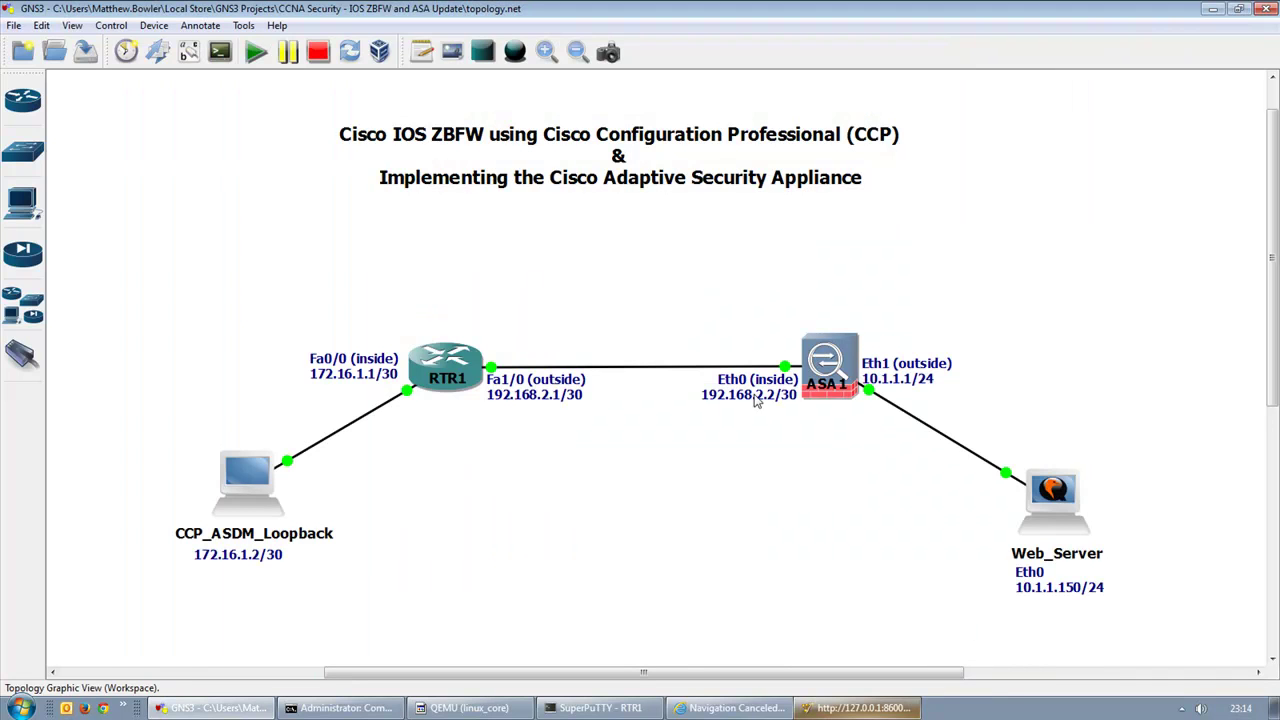
pyautogui.doubleClick(707, 398)
pyautogui.click(706, 397)
pyautogui.moveTo(703, 396); pyautogui.dragTo(778, 396)
pyautogui.hotkey('ctrl', 'c')
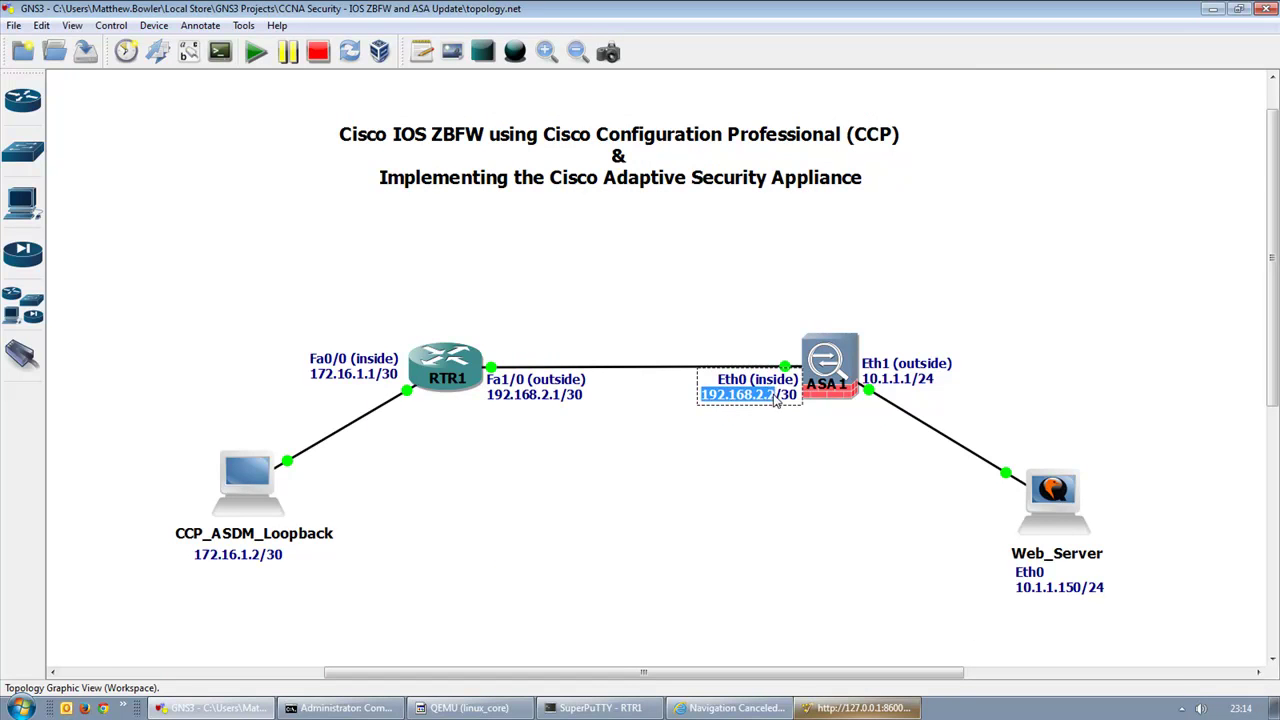
# Step: Return to Cisco Configuration Professional, paste 192.168.2.2 as the next-hop IP address, and deliver the default route to the router's running configuration
pyautogui.click(856, 708)
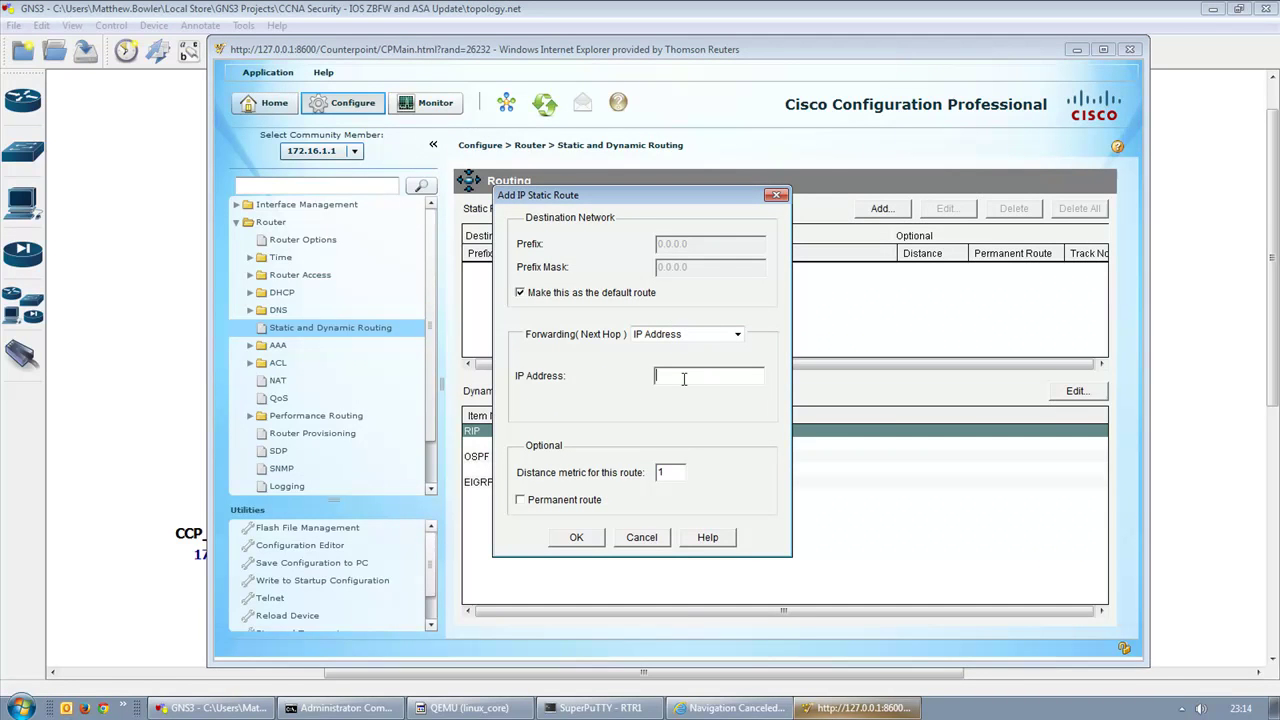
pyautogui.hotkey('ctrl', 'v')
pyautogui.click(580, 540)
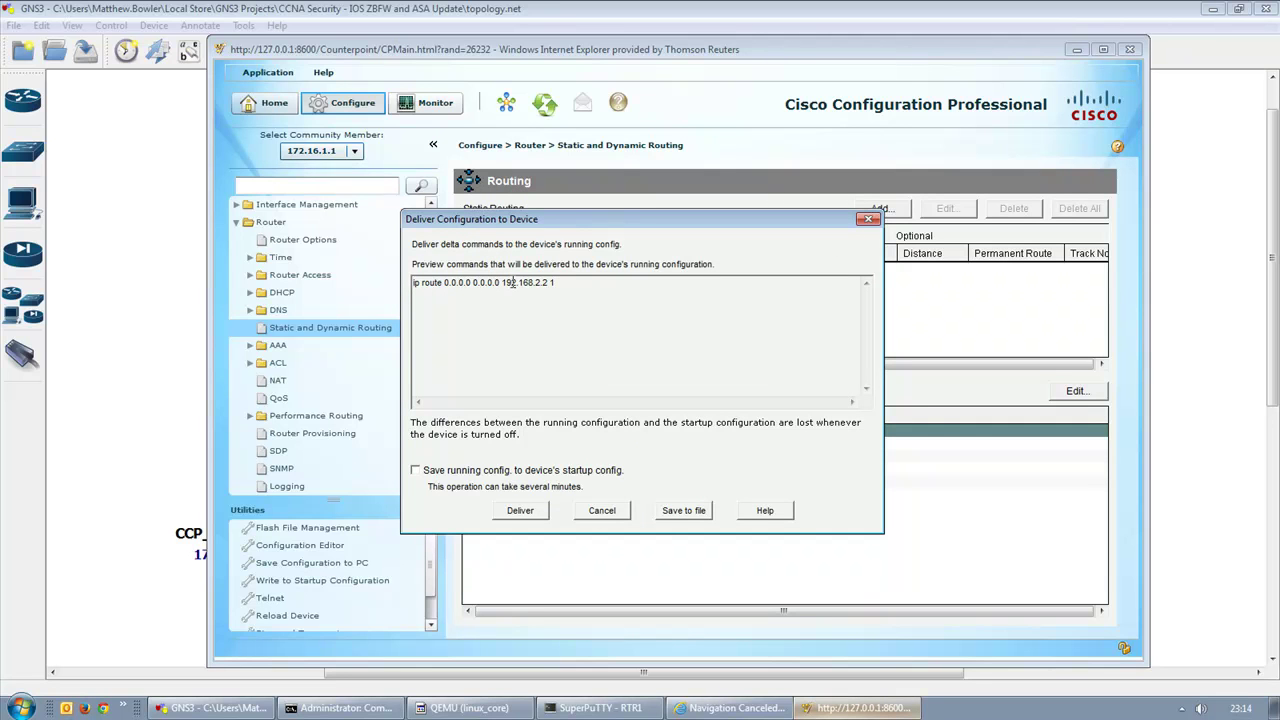
pyautogui.click(521, 511)
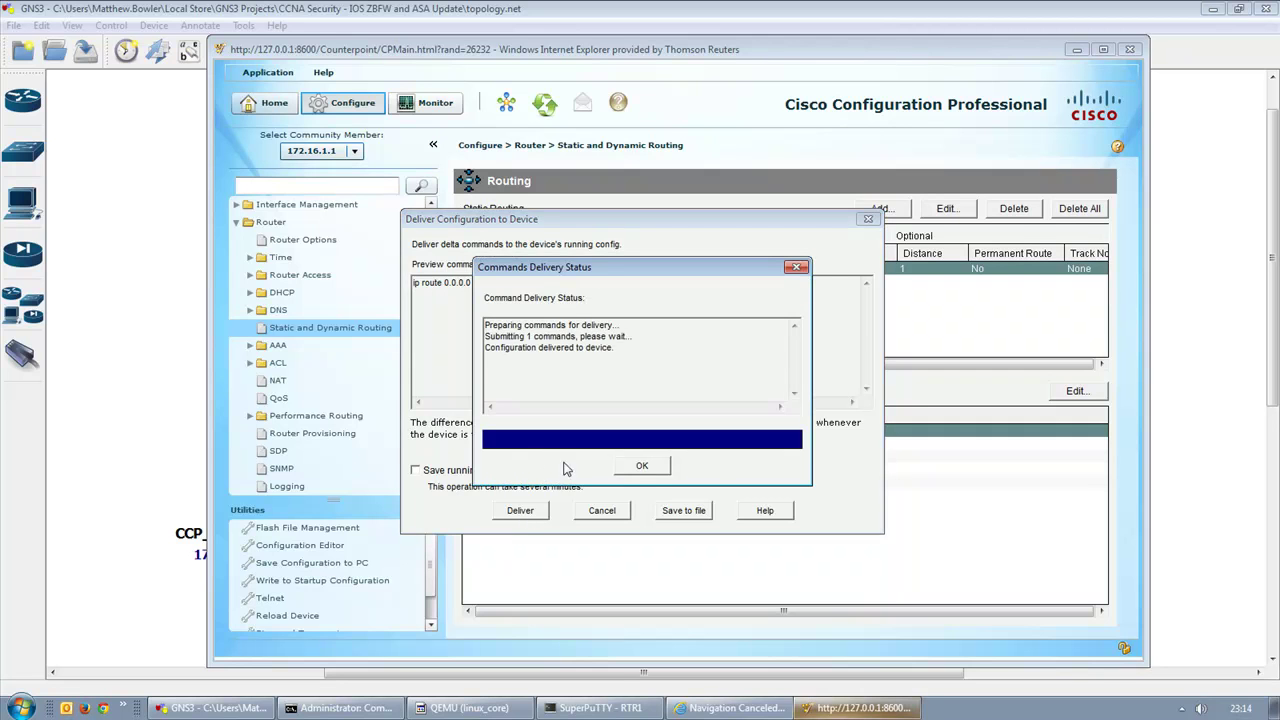
pyautogui.click(642, 467)
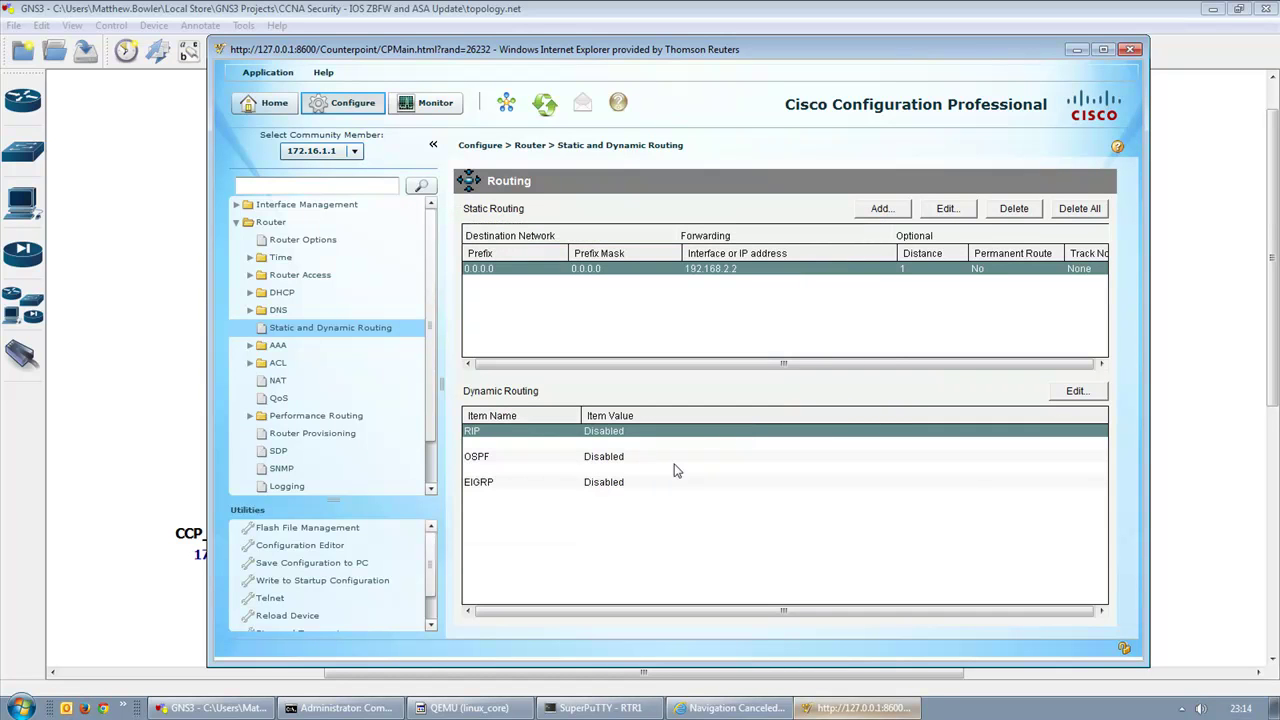
# Step: Examine the AAA, ACL, NAT and Performance Routing options in the Router category, and collapse the expanded folders
pyautogui.click(250, 346)
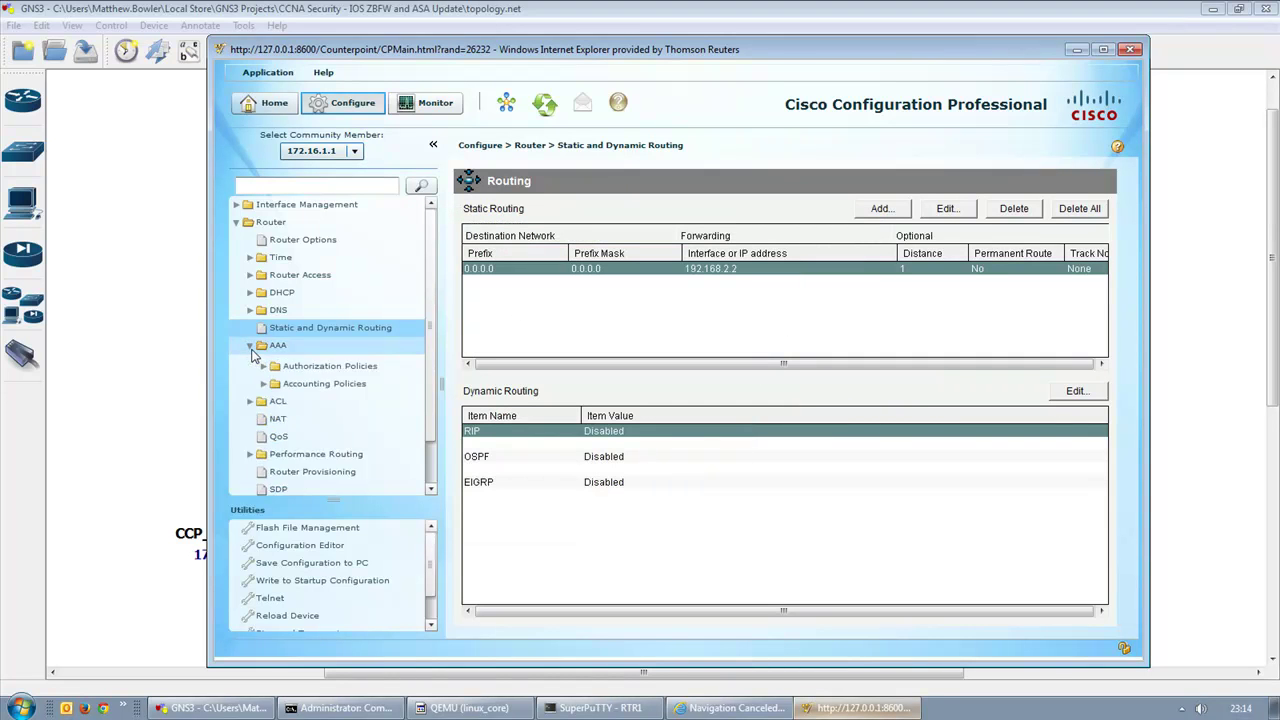
pyautogui.scroll(-2, 252, 352)
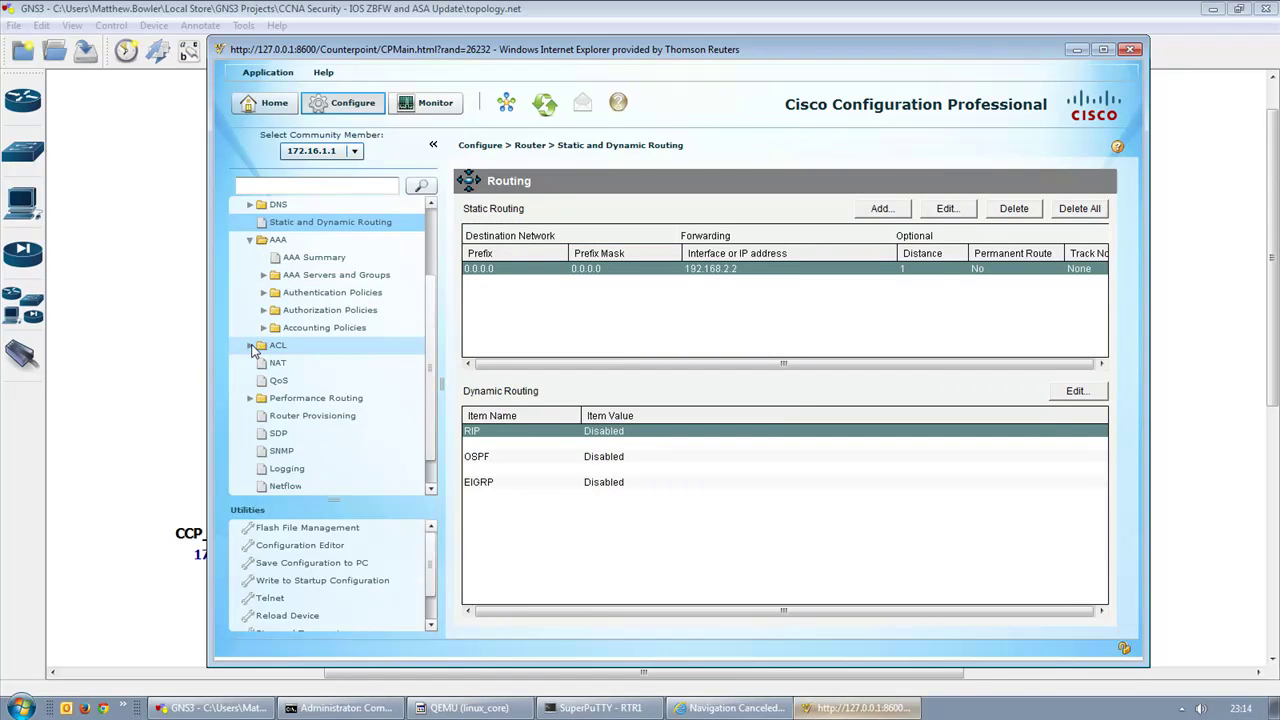
pyautogui.click(250, 346)
pyautogui.scroll(-2, 252, 350)
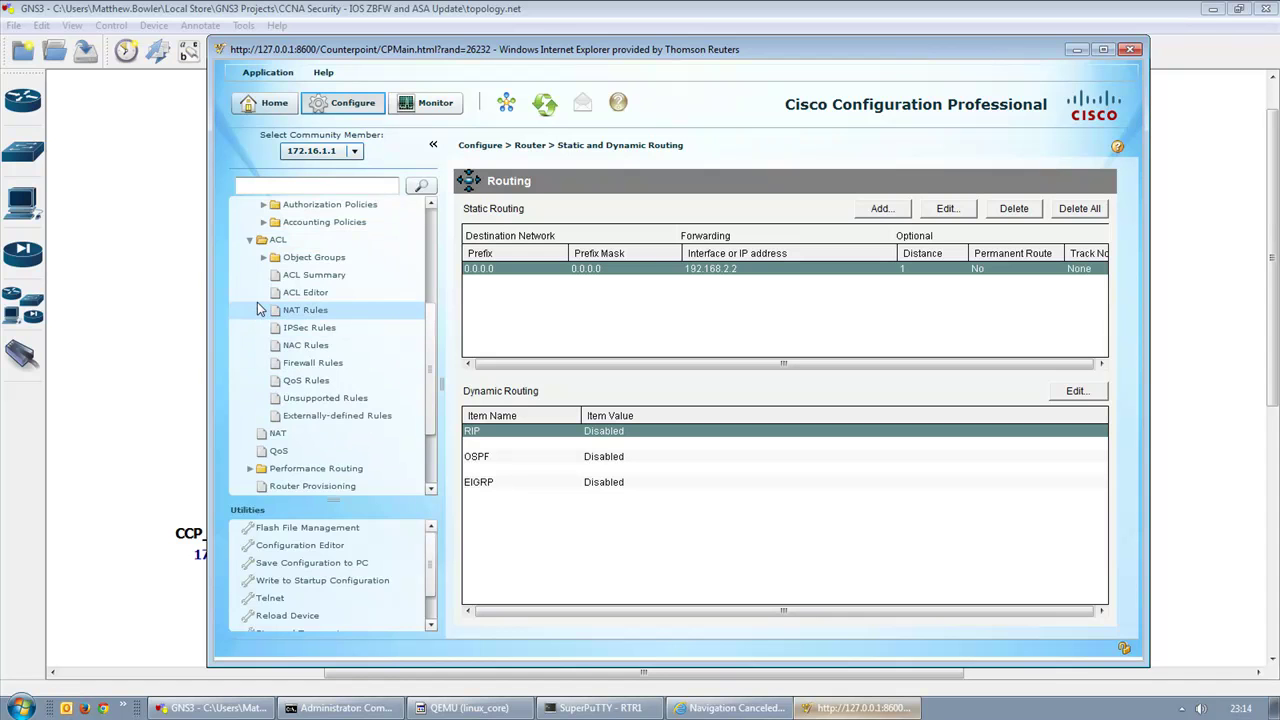
pyautogui.scroll(-2, 257, 303)
pyautogui.click(275, 330)
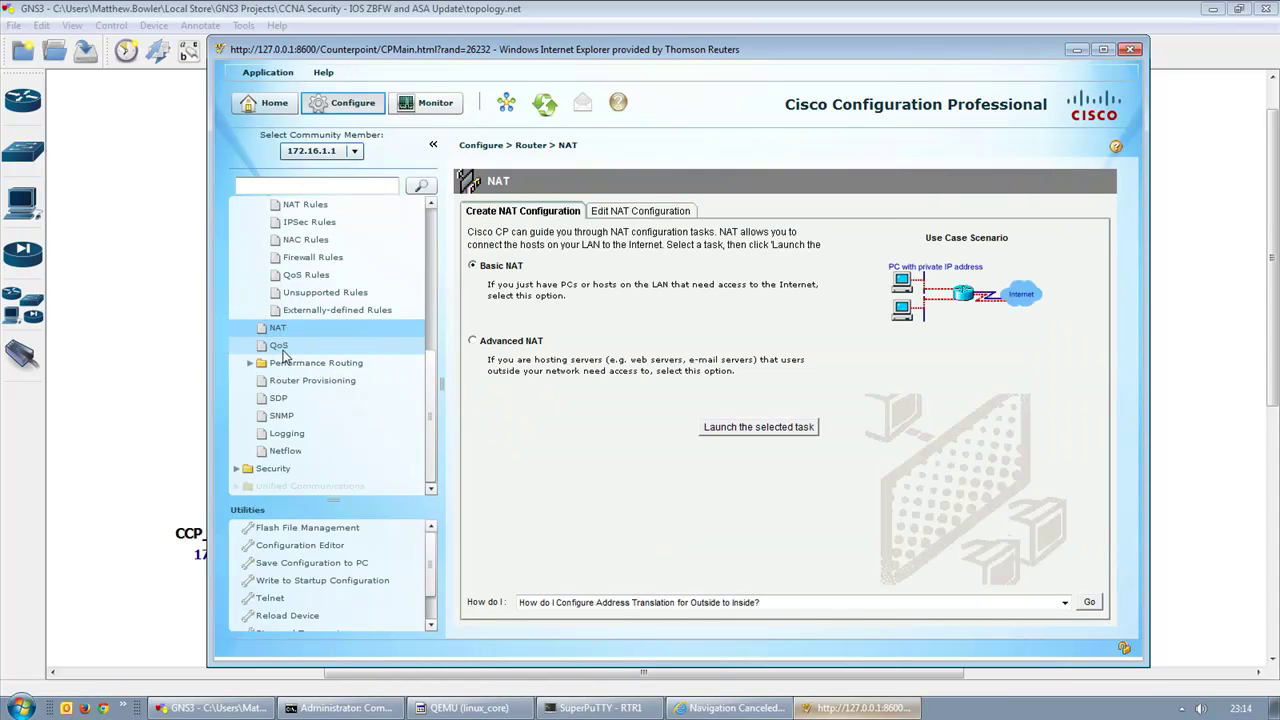
pyautogui.click(247, 365)
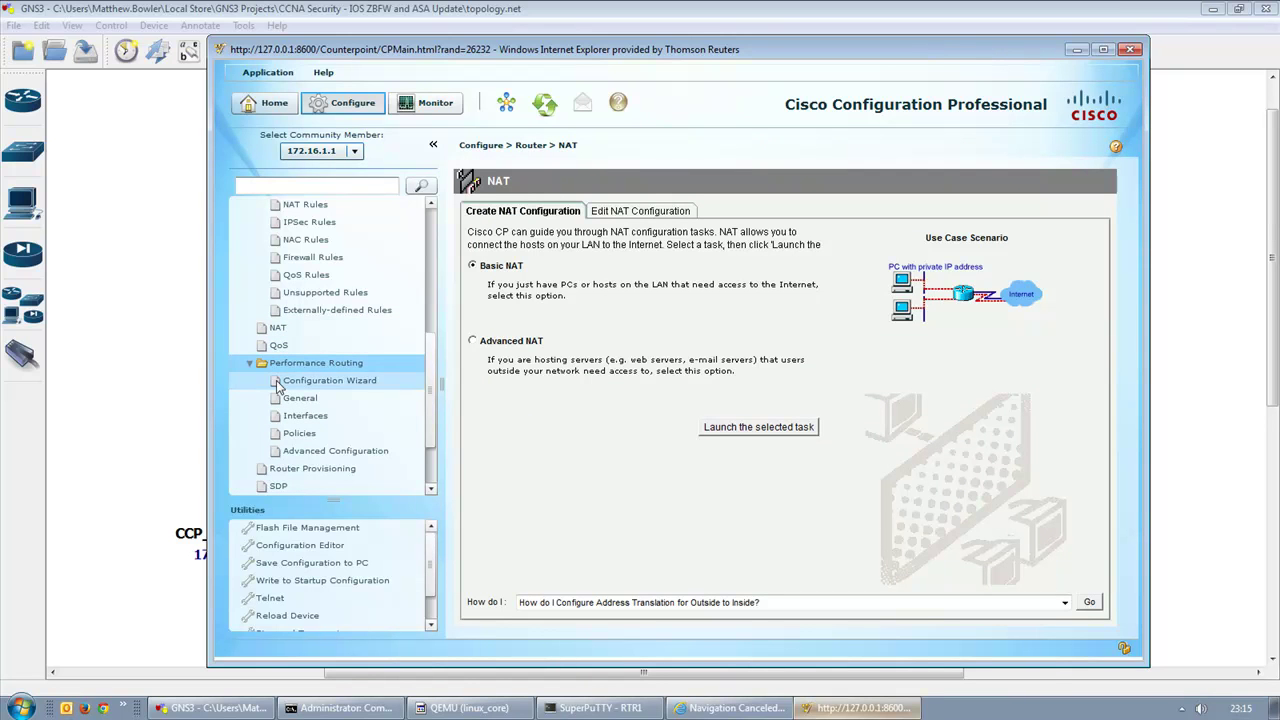
pyautogui.click(250, 363)
pyautogui.scroll(4, 253, 370)
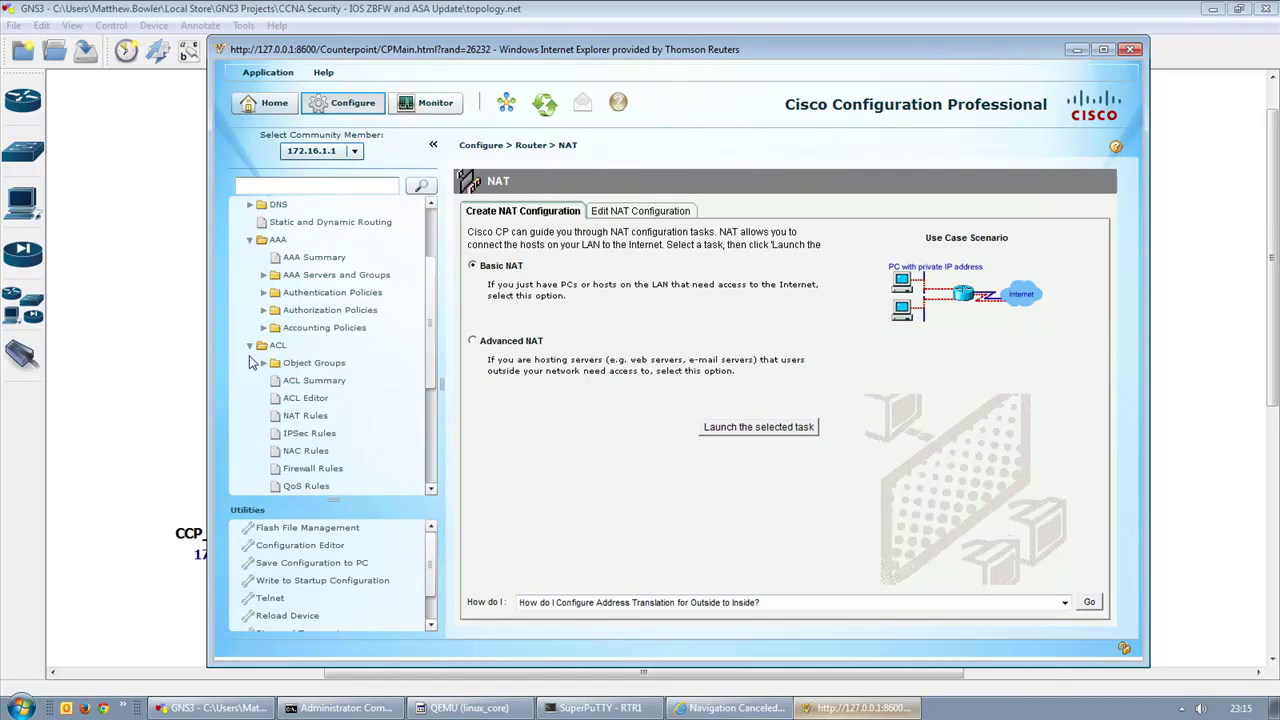
pyautogui.click(250, 345)
pyautogui.click(250, 241)
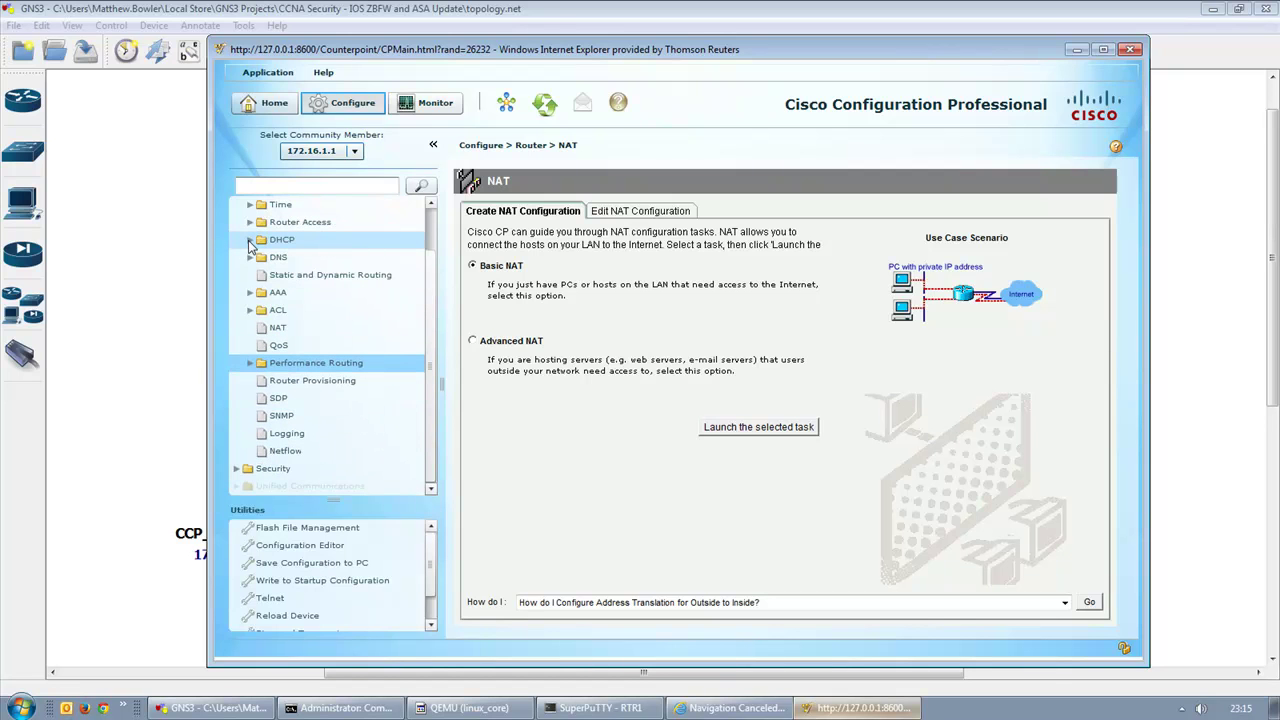
# Step: Review the Router Provisioning, SDP, SNMP, Logging and Netflow pages, and collapse the Router category
pyautogui.click(303, 388)
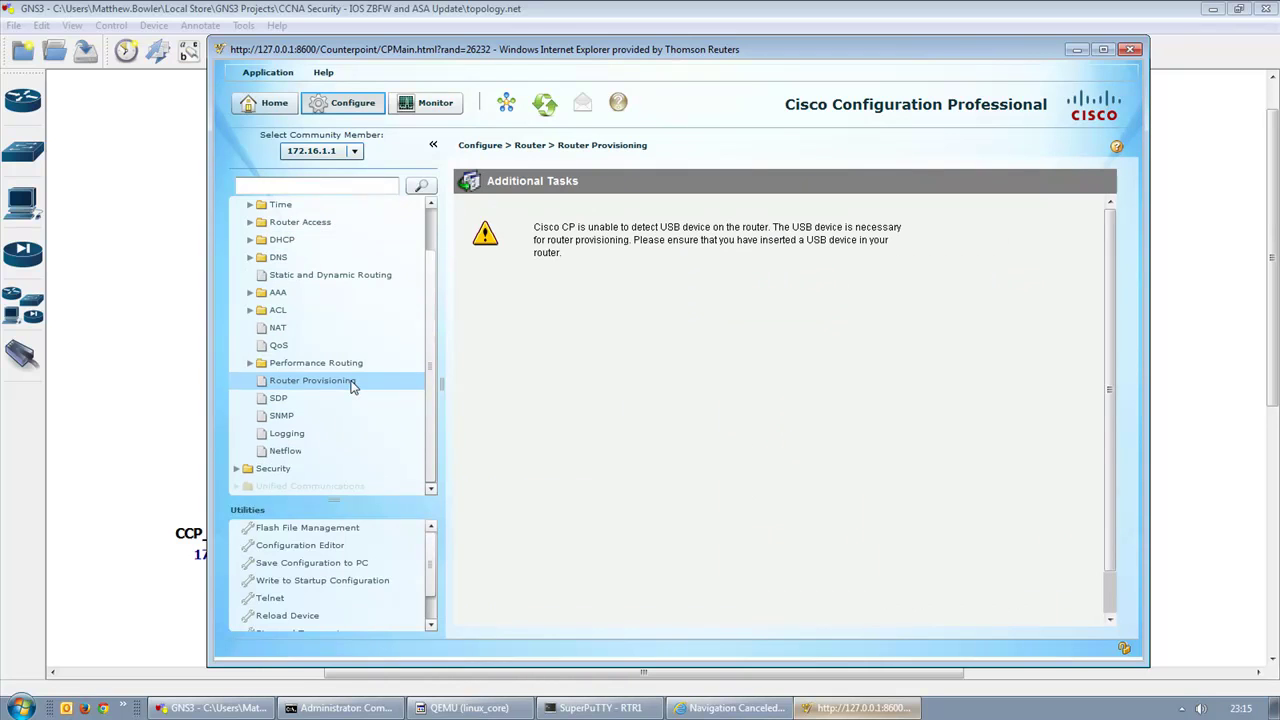
pyautogui.click(298, 401)
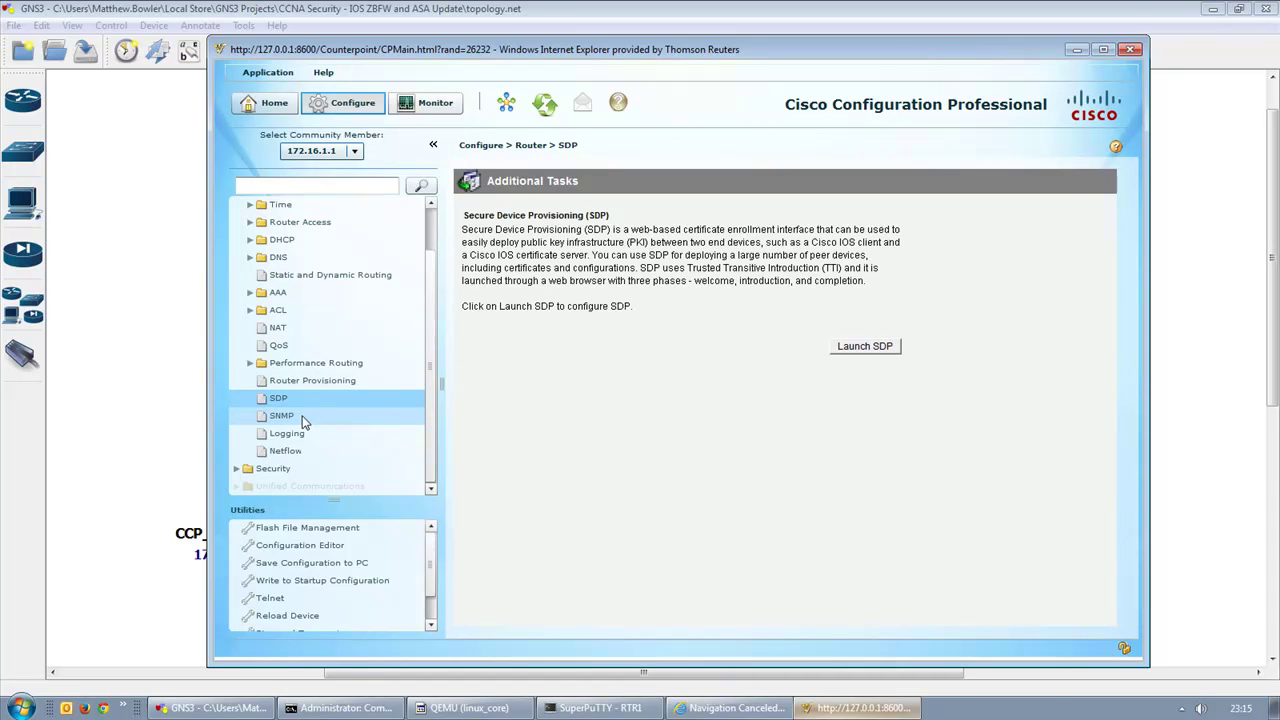
pyautogui.click(307, 420)
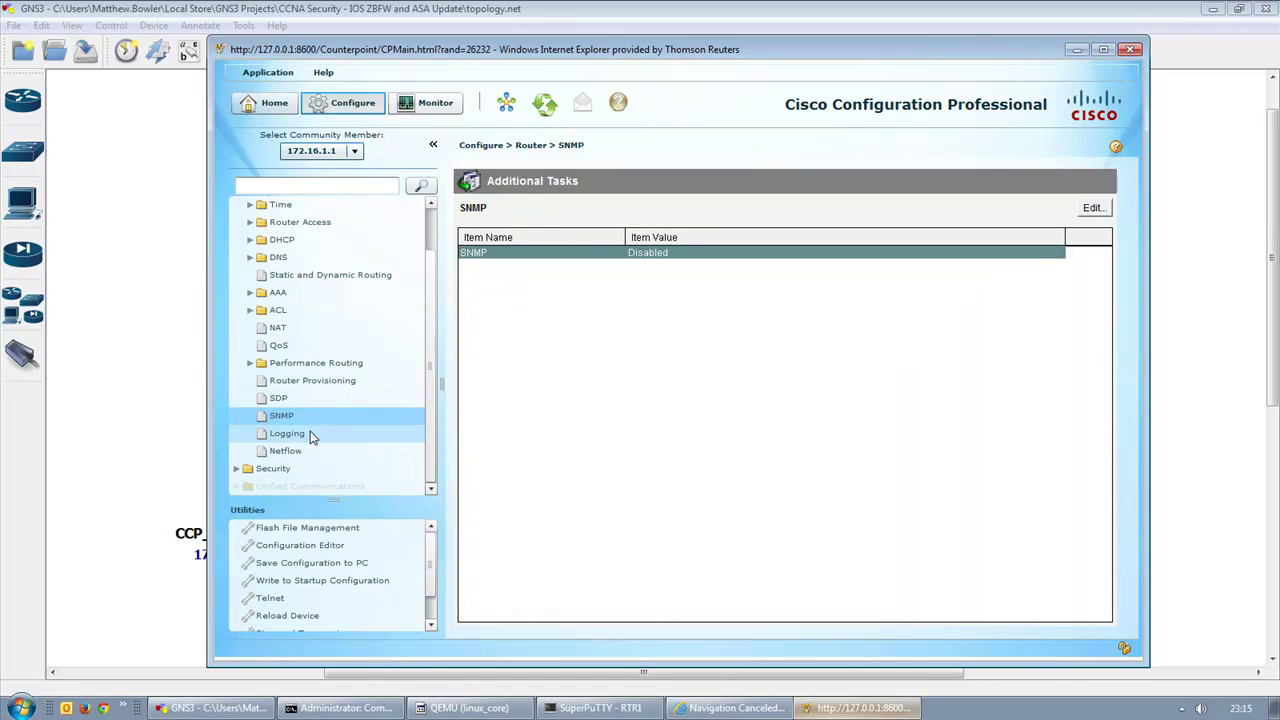
pyautogui.click(311, 436)
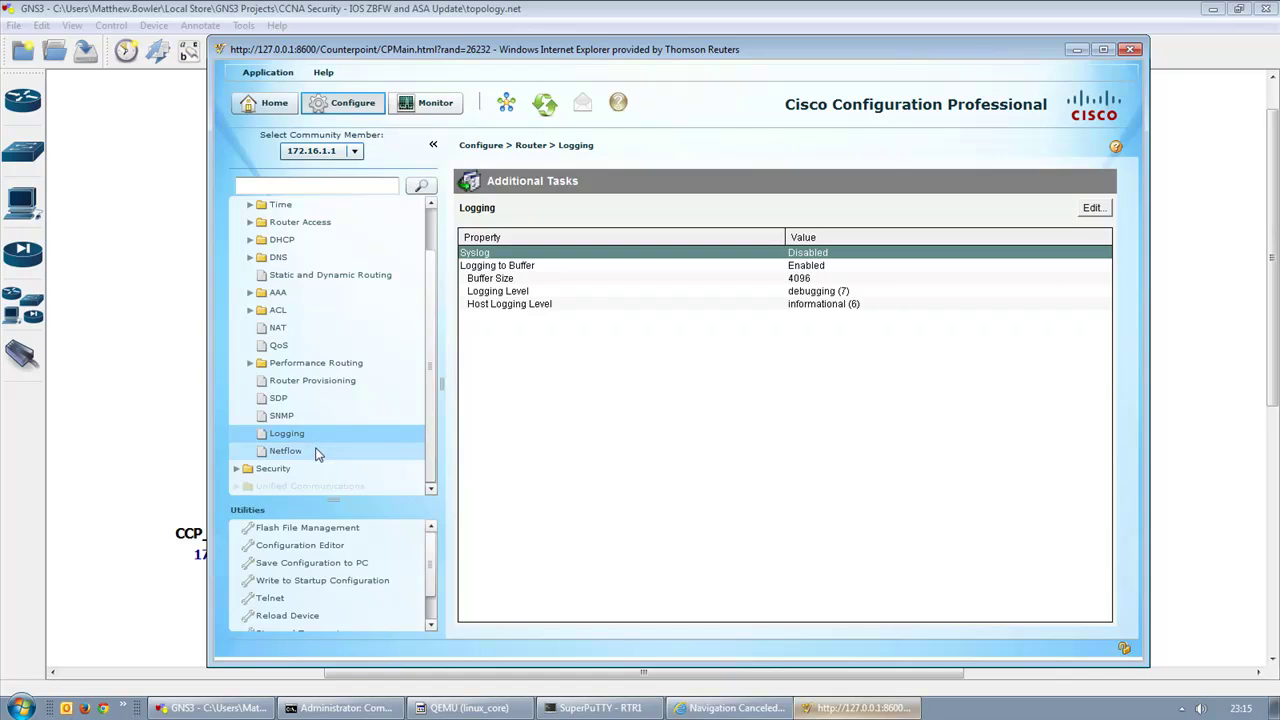
pyautogui.click(315, 453)
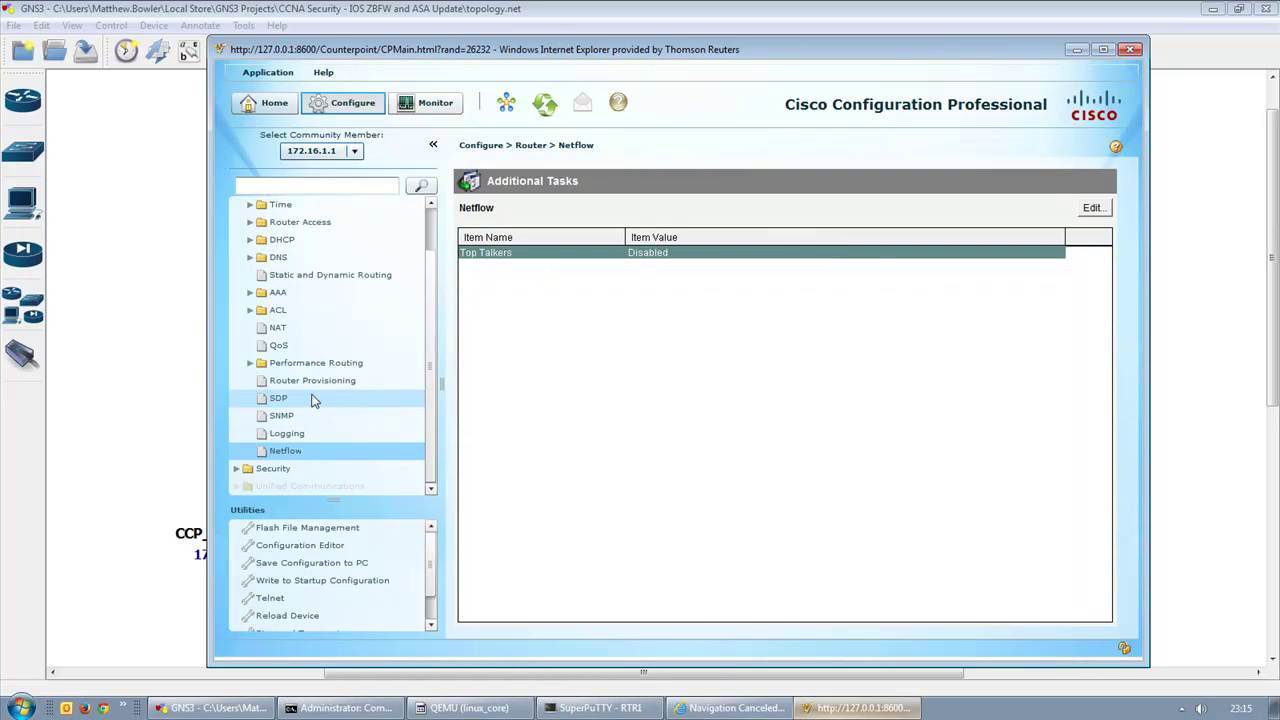
pyautogui.scroll(1, 316, 400)
pyautogui.click(236, 222)
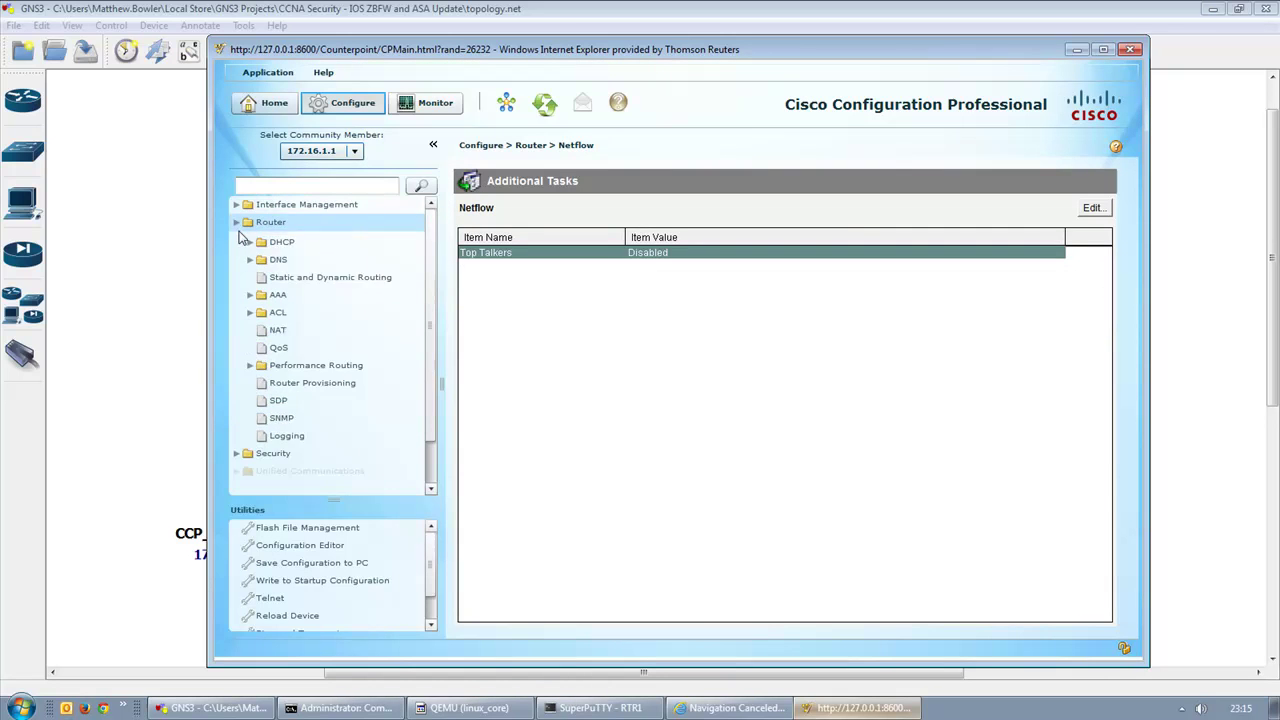
# Step: Expand the Security category down to the Firewall Components folder
pyautogui.click(238, 241)
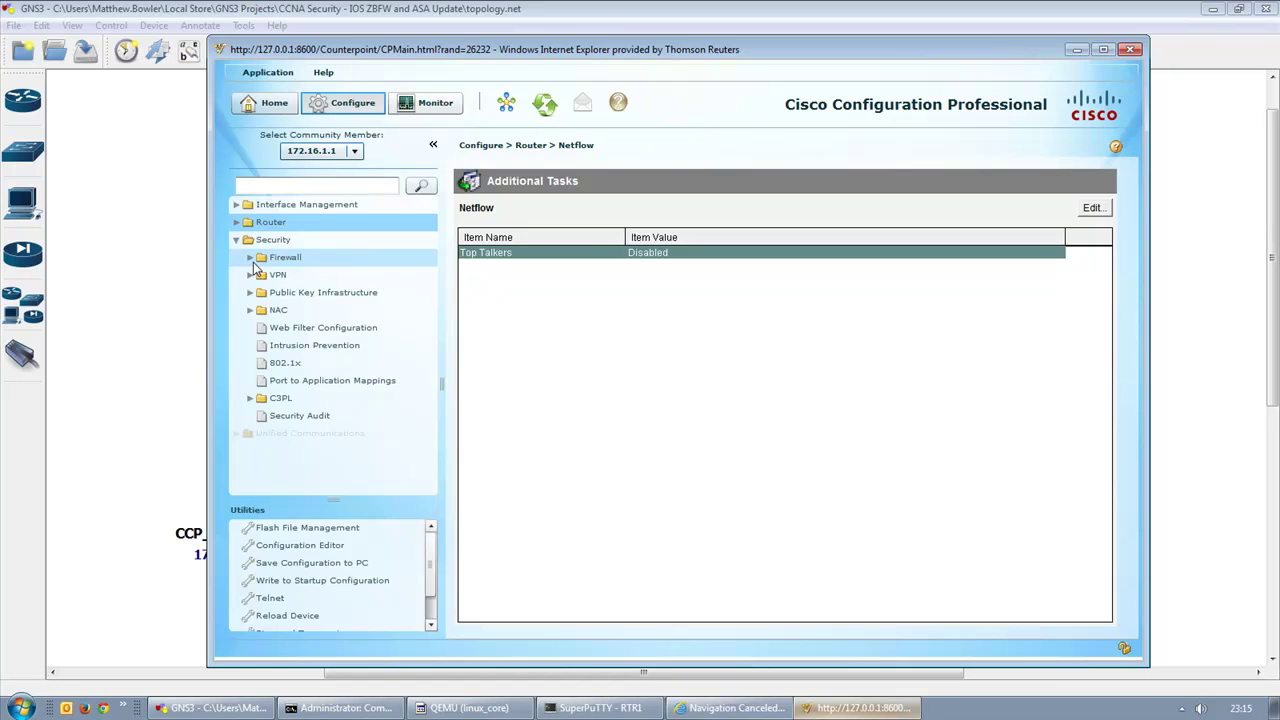
pyautogui.click(251, 258)
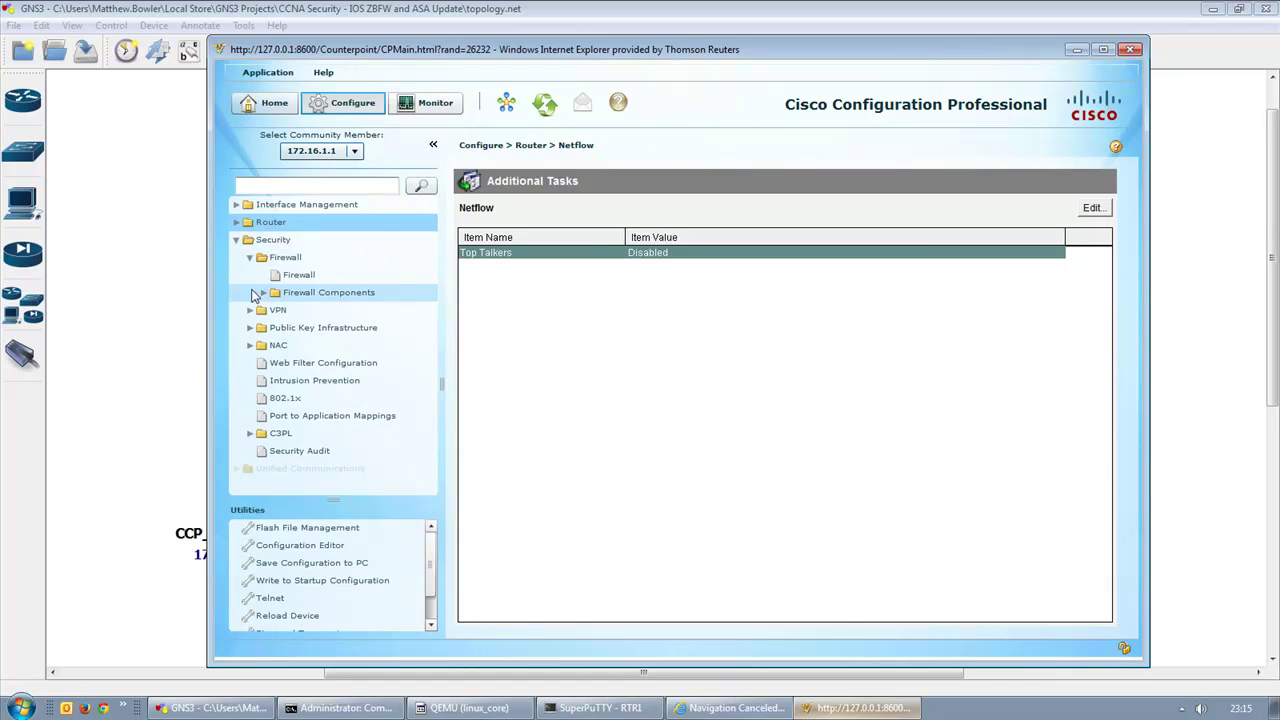
pyautogui.doubleClick(275, 258)
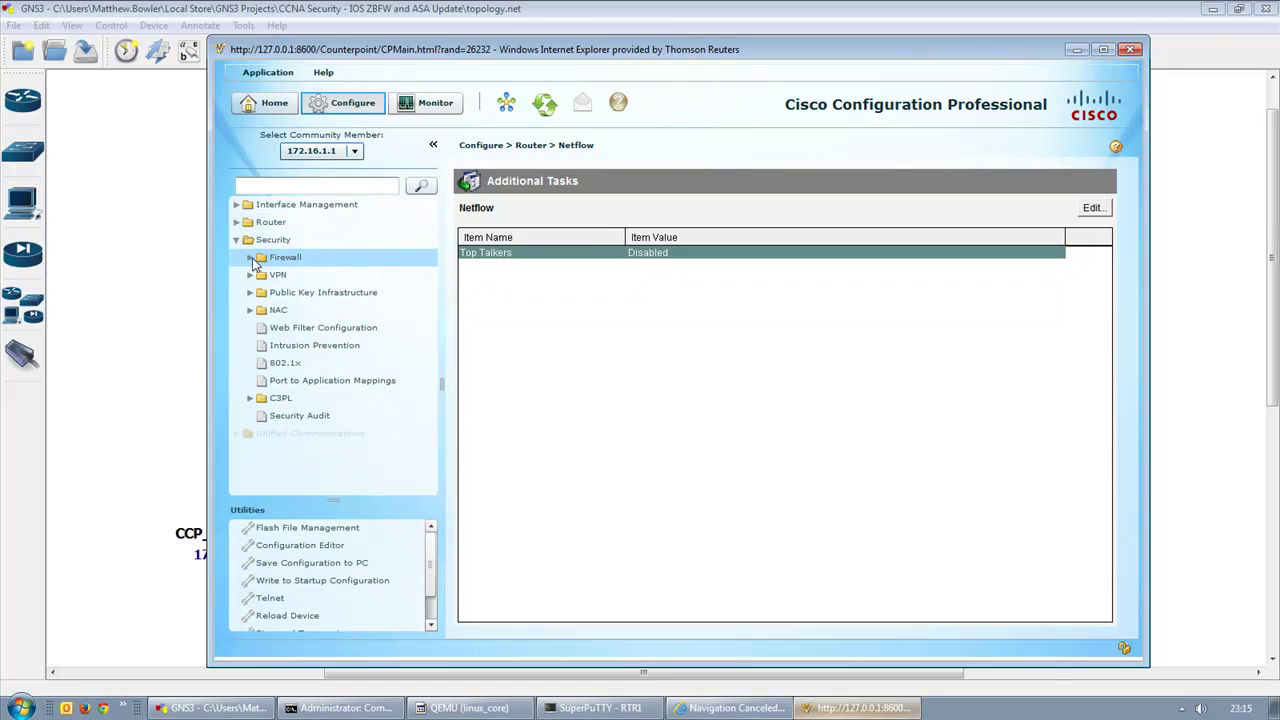
pyautogui.click(250, 257)
pyautogui.click(263, 293)
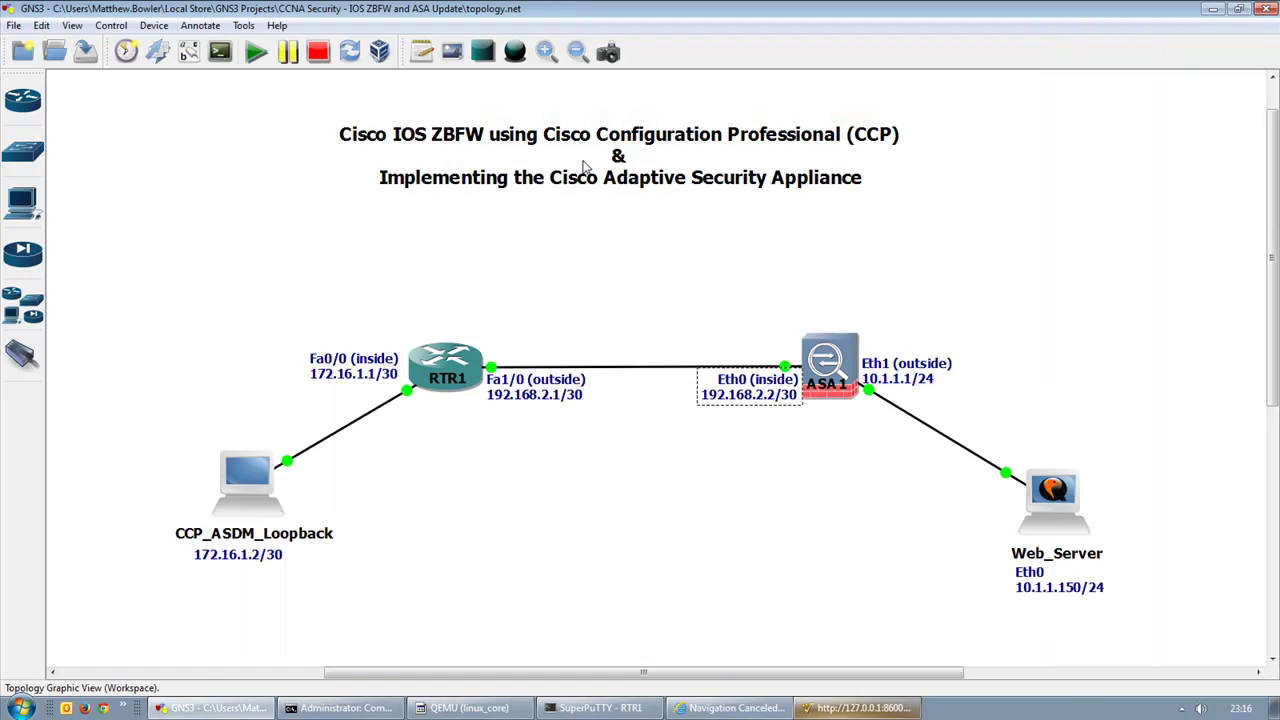
# Step: Review the inside and outside interfaces in the GNS3 topology, and return to Cisco Configuration Professional
pyautogui.click(590, 8)
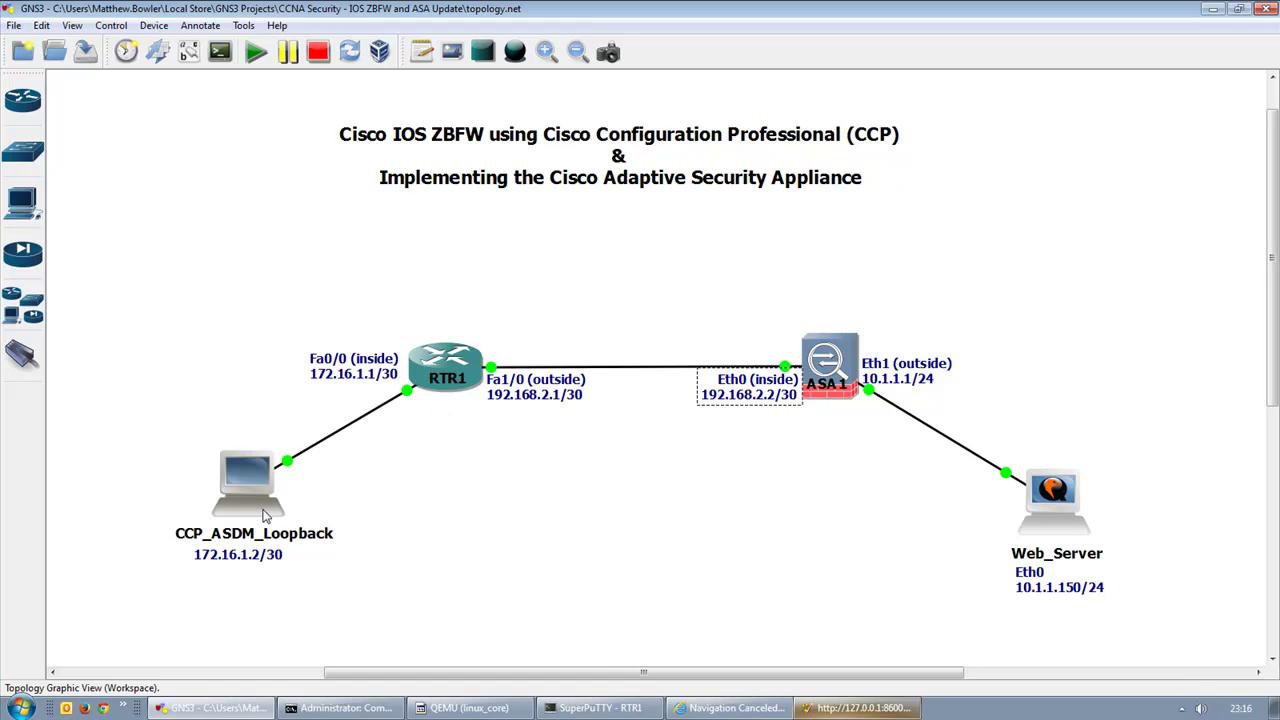
pyautogui.moveTo(253, 511)
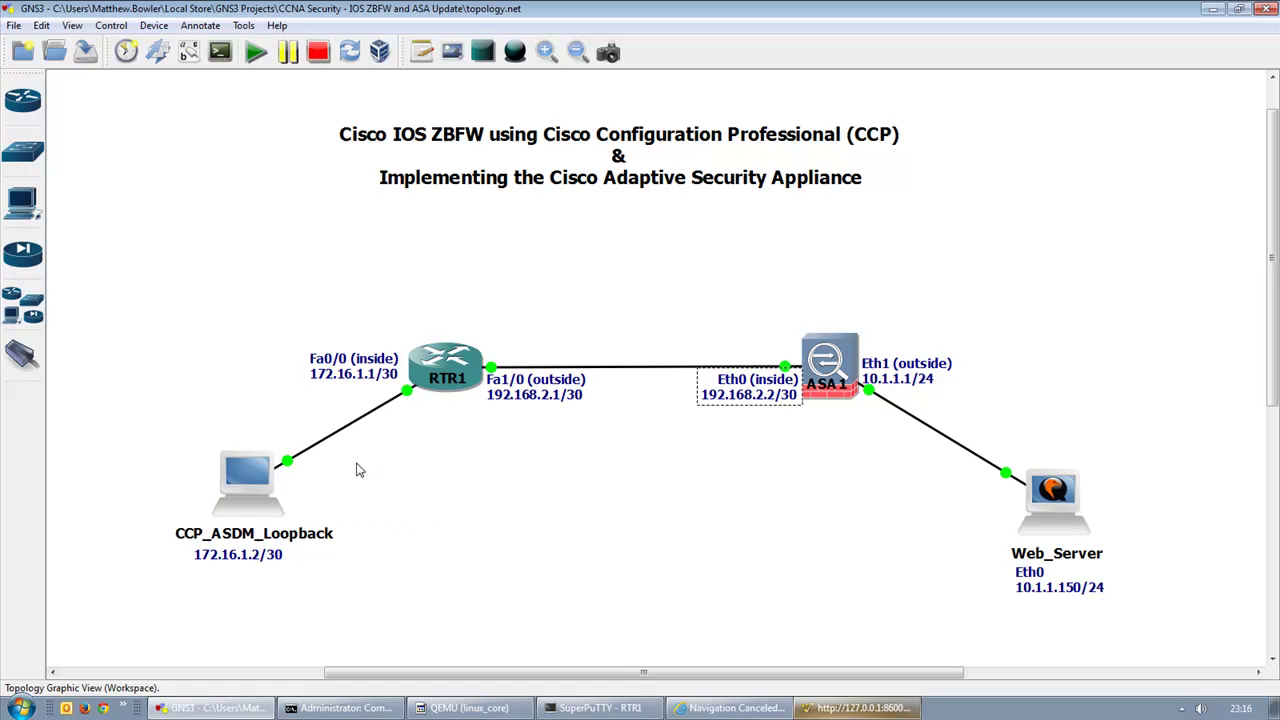
pyautogui.click(866, 708)
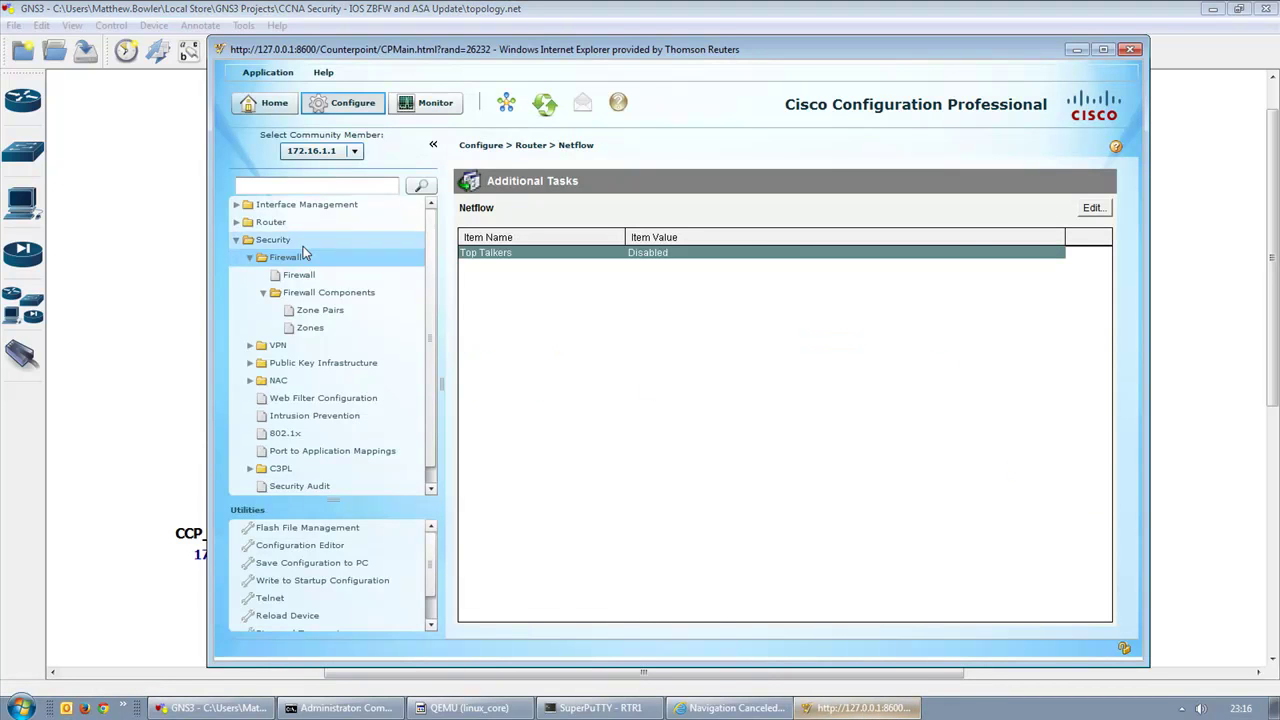
# Step: Add a firewall zone named inside and associate FastEthernet0/0 with it
pyautogui.click(311, 328)
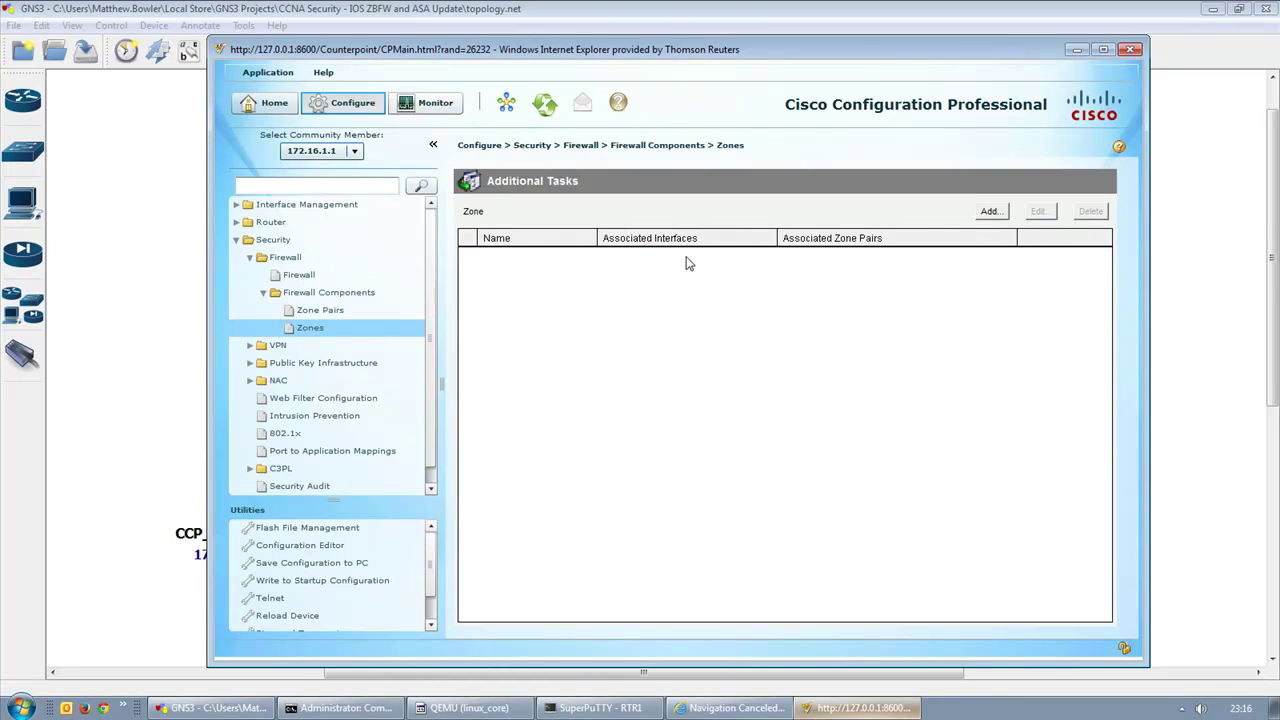
pyautogui.click(989, 211)
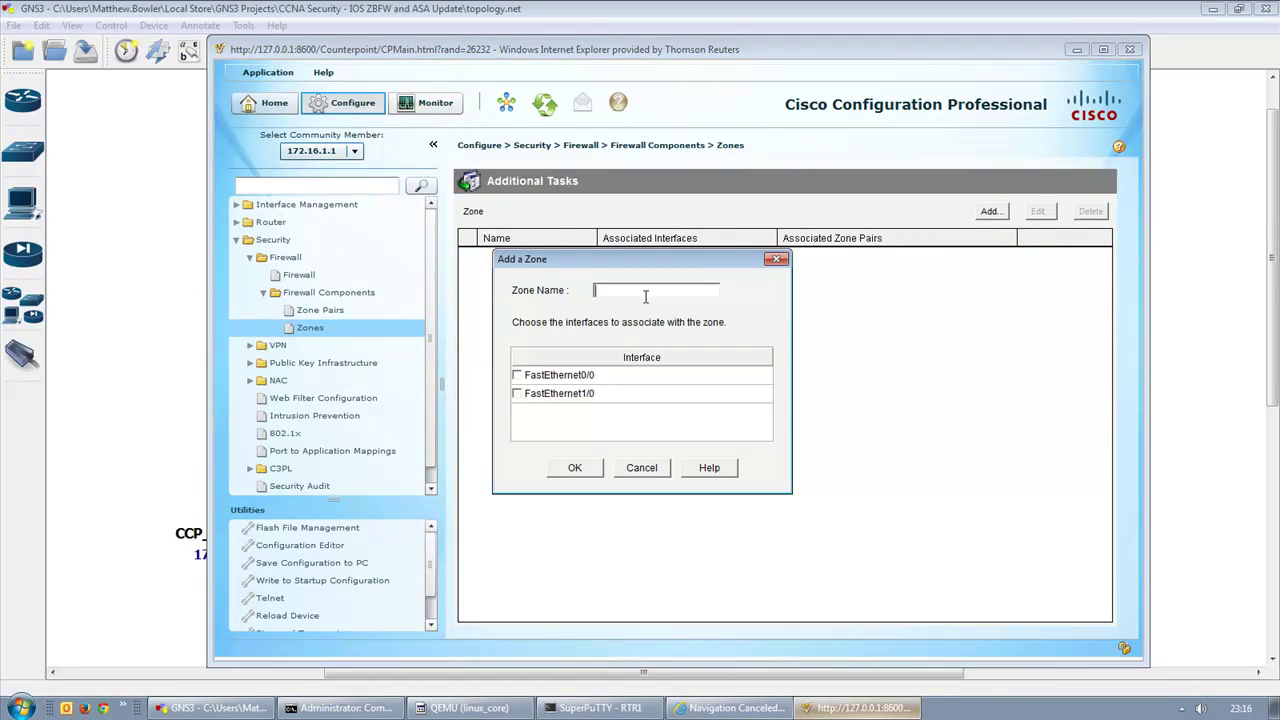
pyautogui.write('inside')
pyautogui.click(564, 376)
pyautogui.click(575, 468)
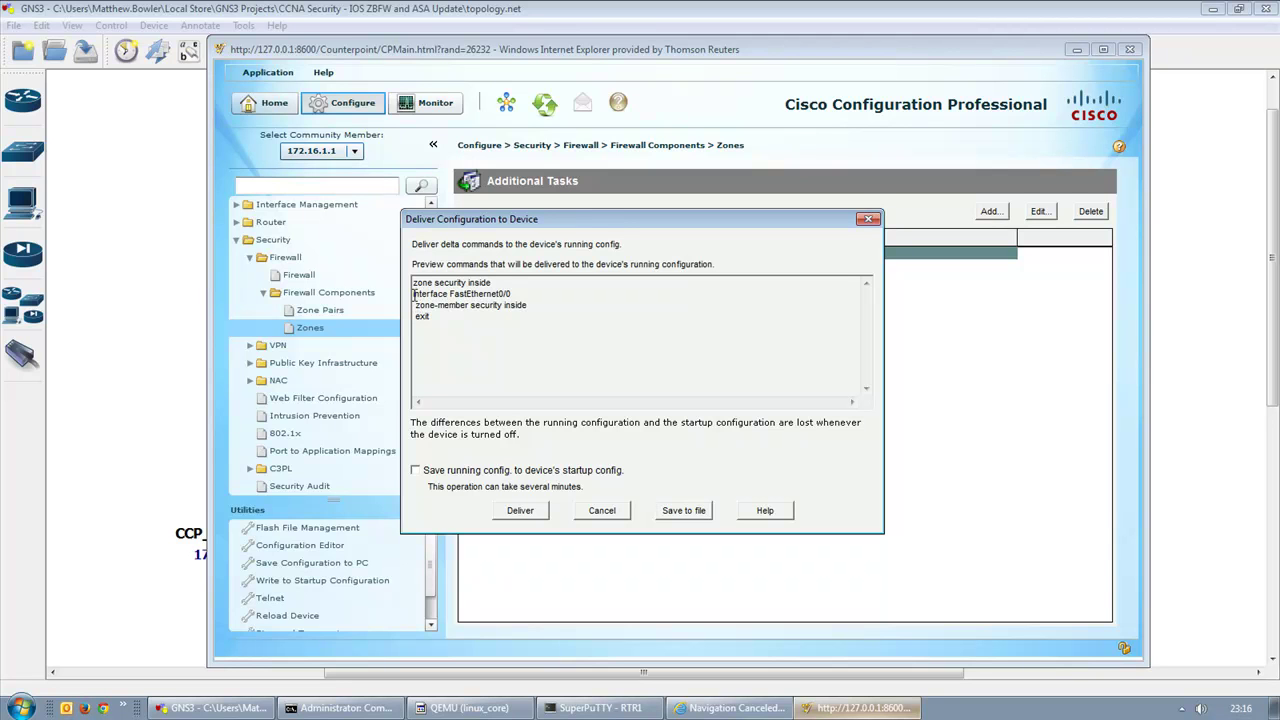
# Step: Review the inside zone's preview commands and deliver them to the router's running configuration
pyautogui.moveTo(414, 291); pyautogui.dragTo(576, 318)
pyautogui.click(584, 321)
pyautogui.tripleClick(417, 305)
pyautogui.click(538, 512)
pyautogui.click(657, 467)
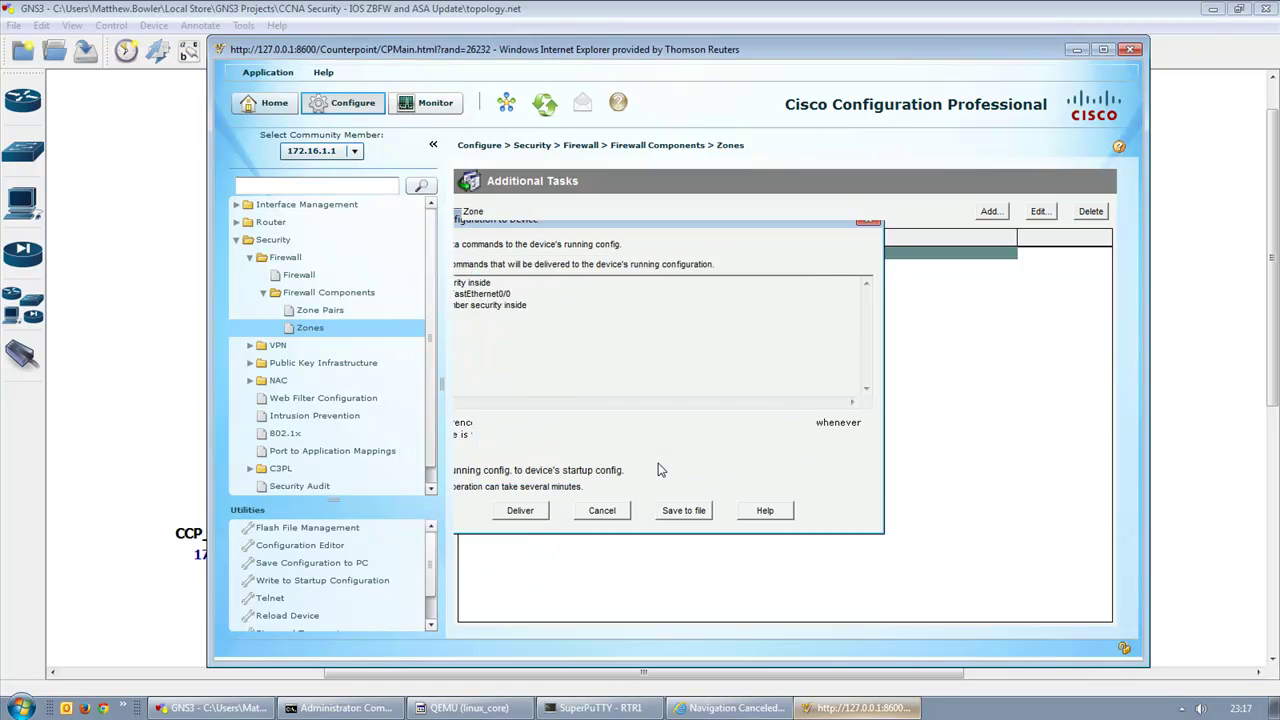
# Step: Add a firewall zone named outside with FastEthernet1/0 and deliver it to the router's running configuration
pyautogui.click(992, 211)
pyautogui.write('outside')
pyautogui.click(561, 378)
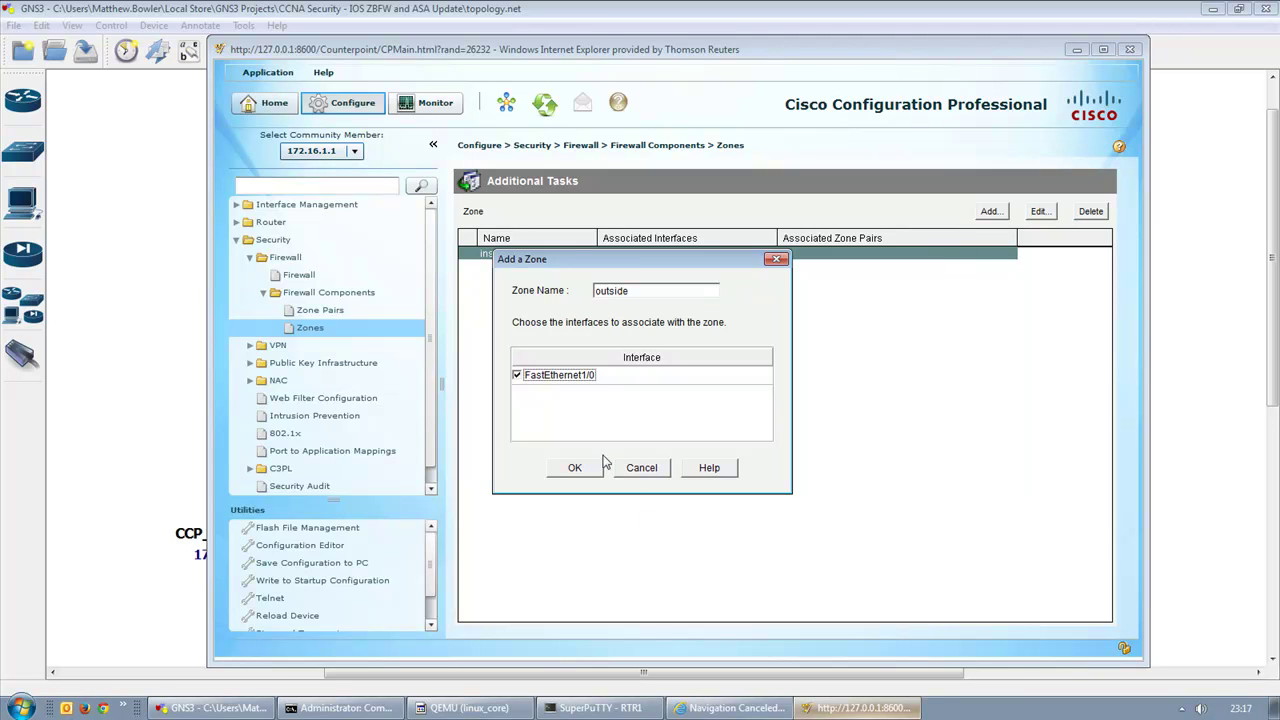
pyautogui.click(575, 476)
pyautogui.click(584, 456)
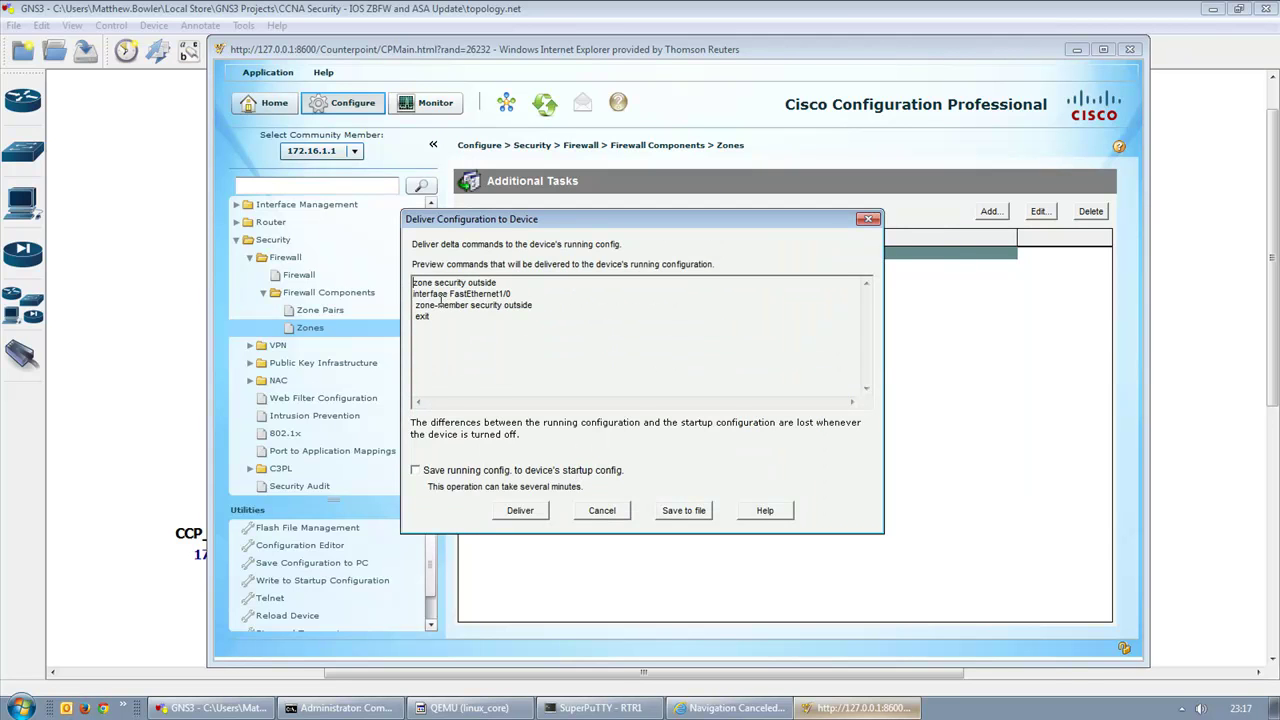
pyautogui.click(520, 511)
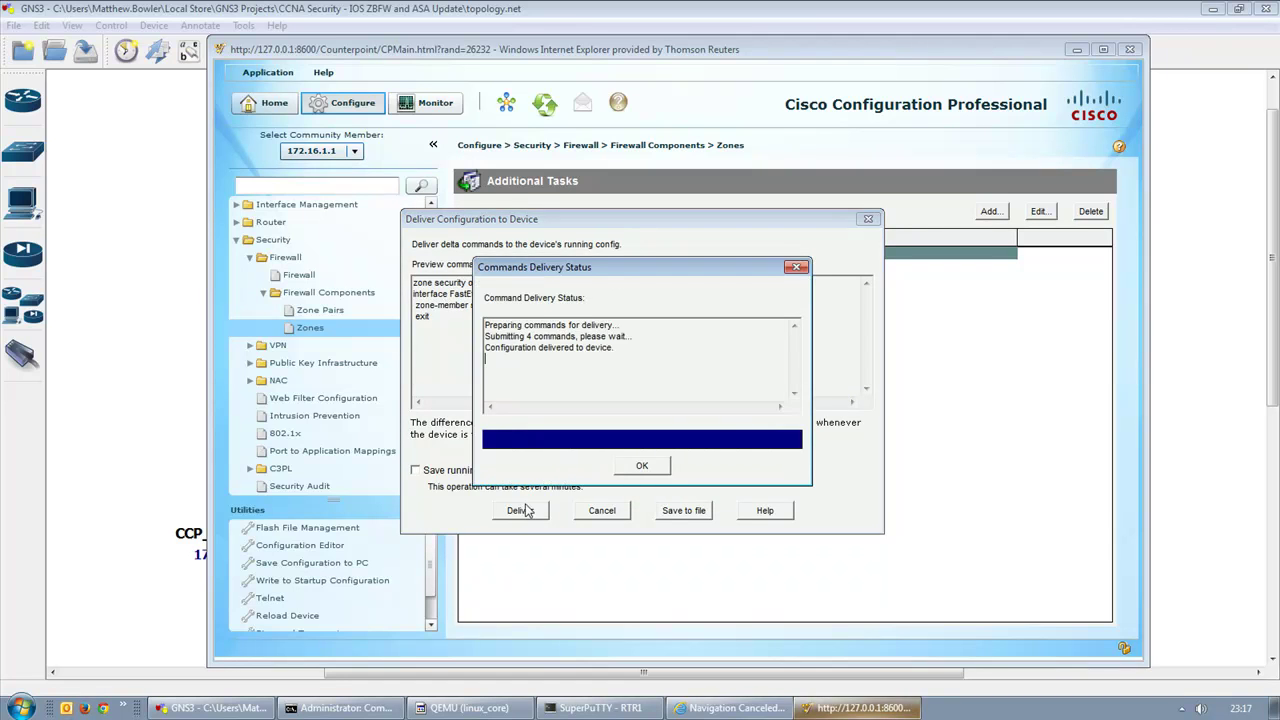
pyautogui.click(645, 466)
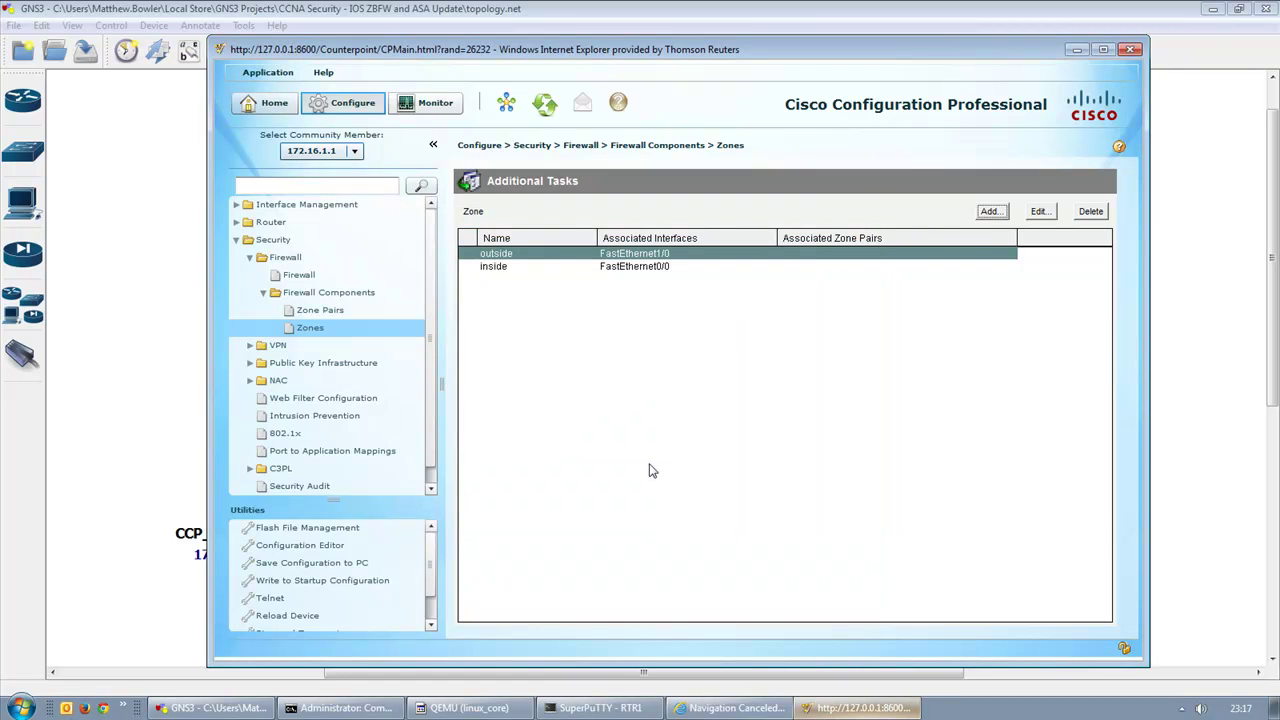
# Step: Check the Zone Pairs list, and start a new zone policy in the firewall policy editor
pyautogui.click(353, 310)
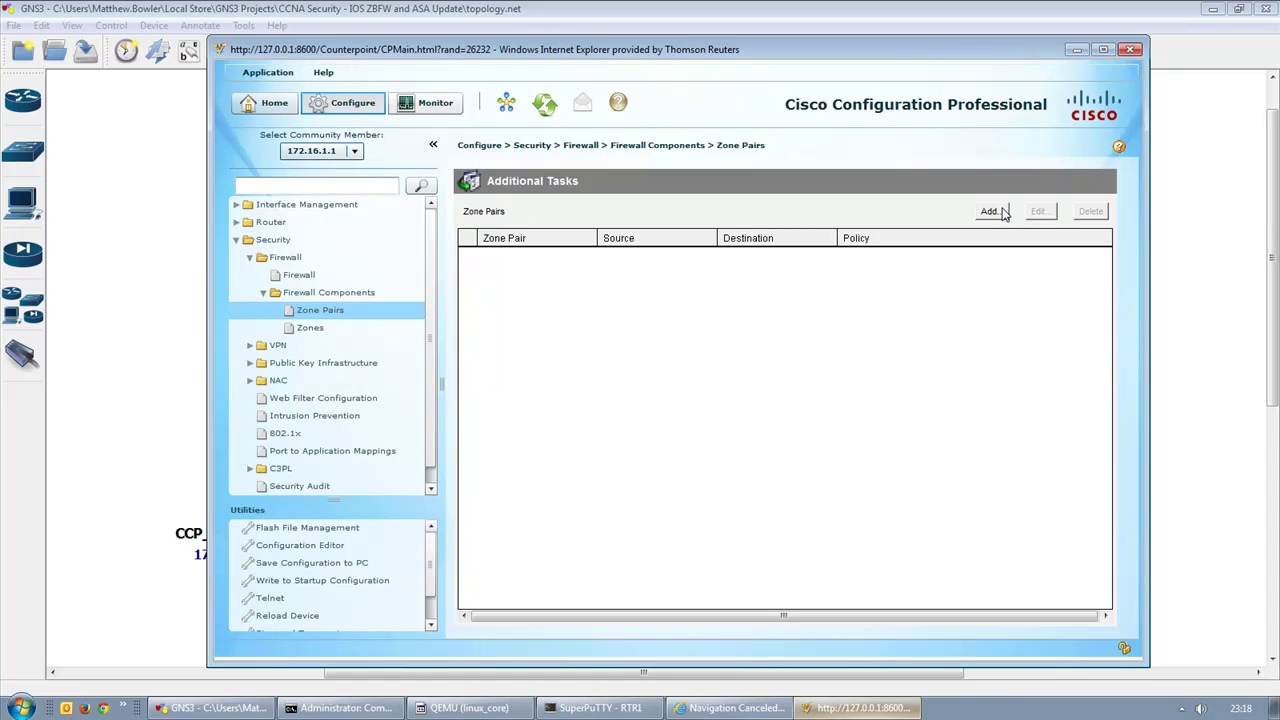
pyautogui.click(298, 276)
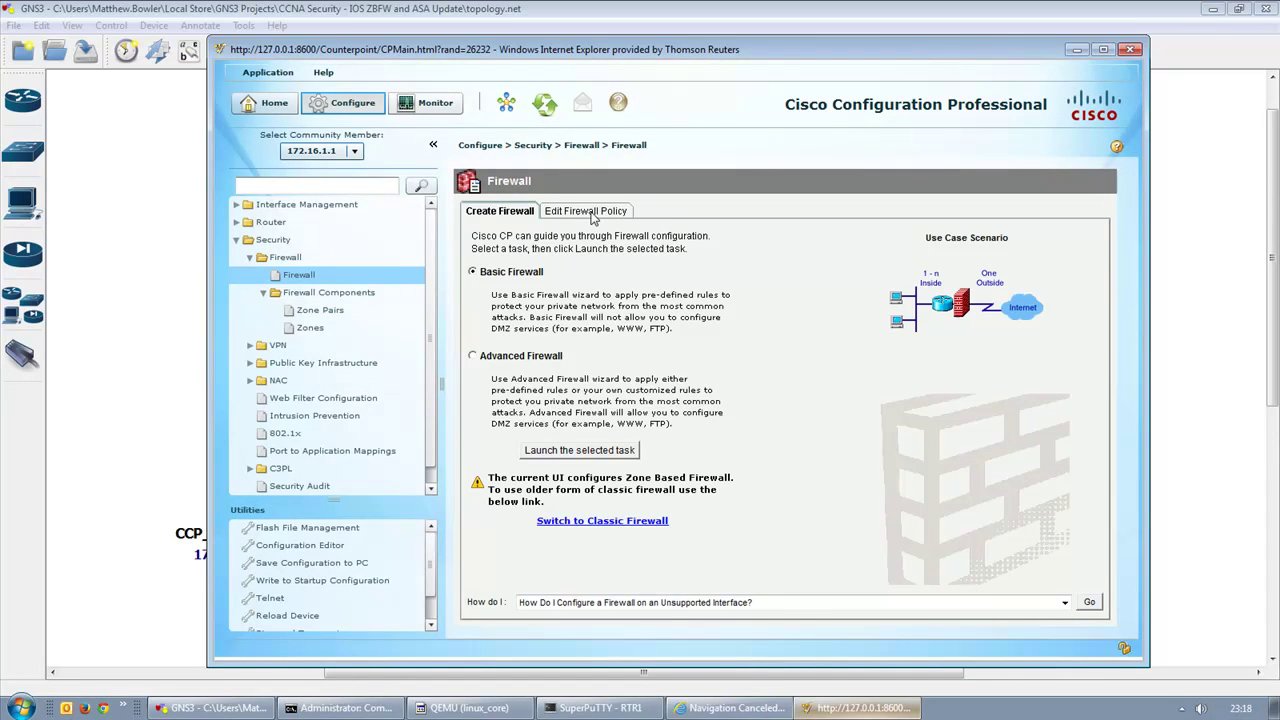
pyautogui.click(591, 216)
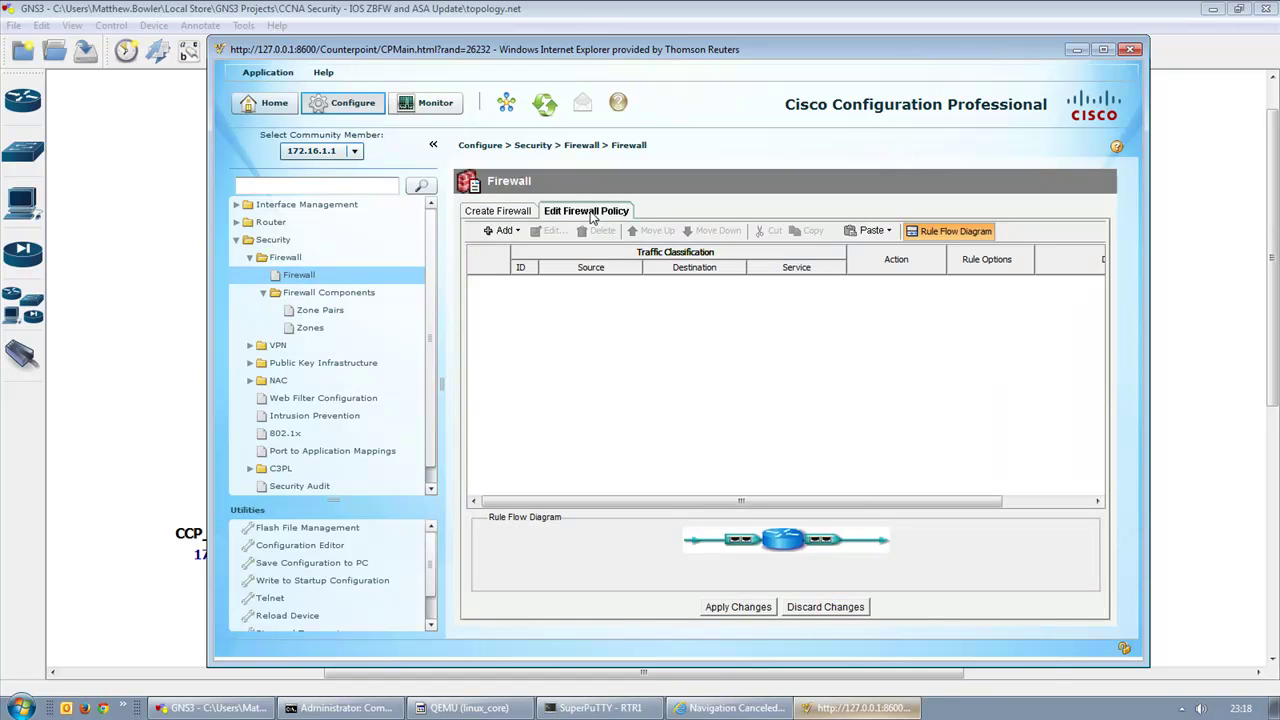
pyautogui.click(503, 231)
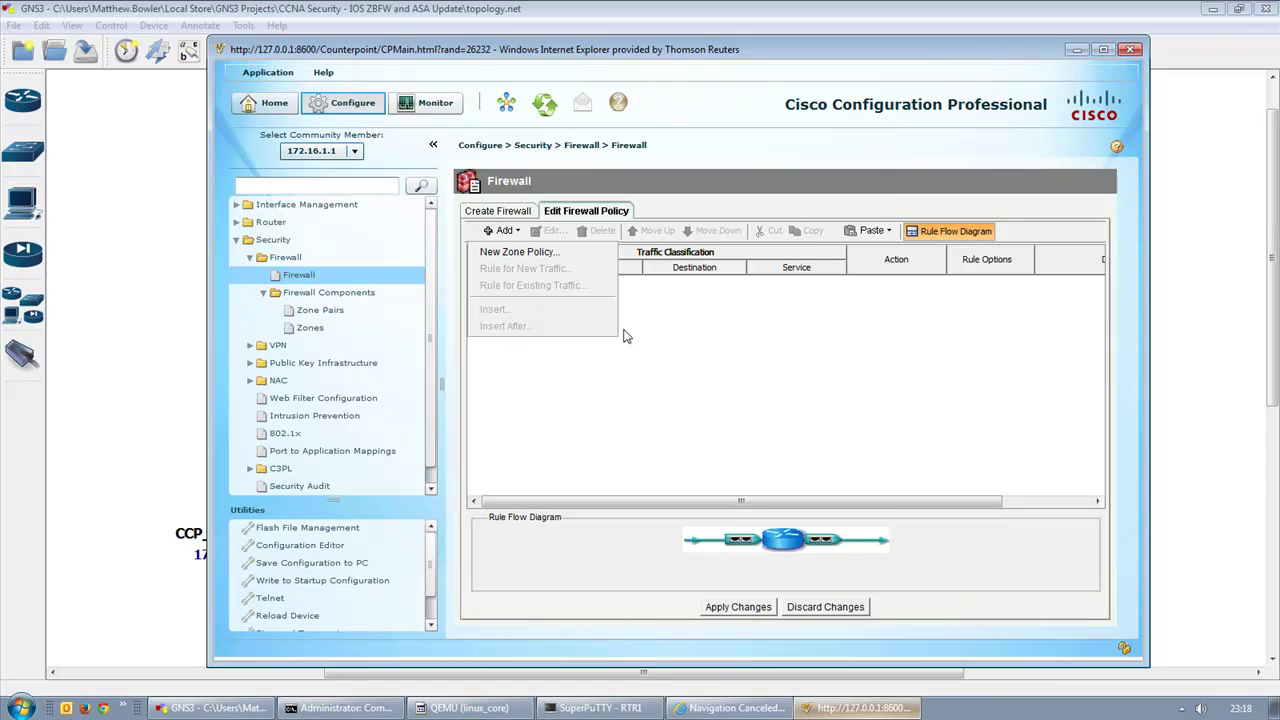
# Step: Set the new rule's source zone to inside and its destination zone to outside
pyautogui.click(628, 155)
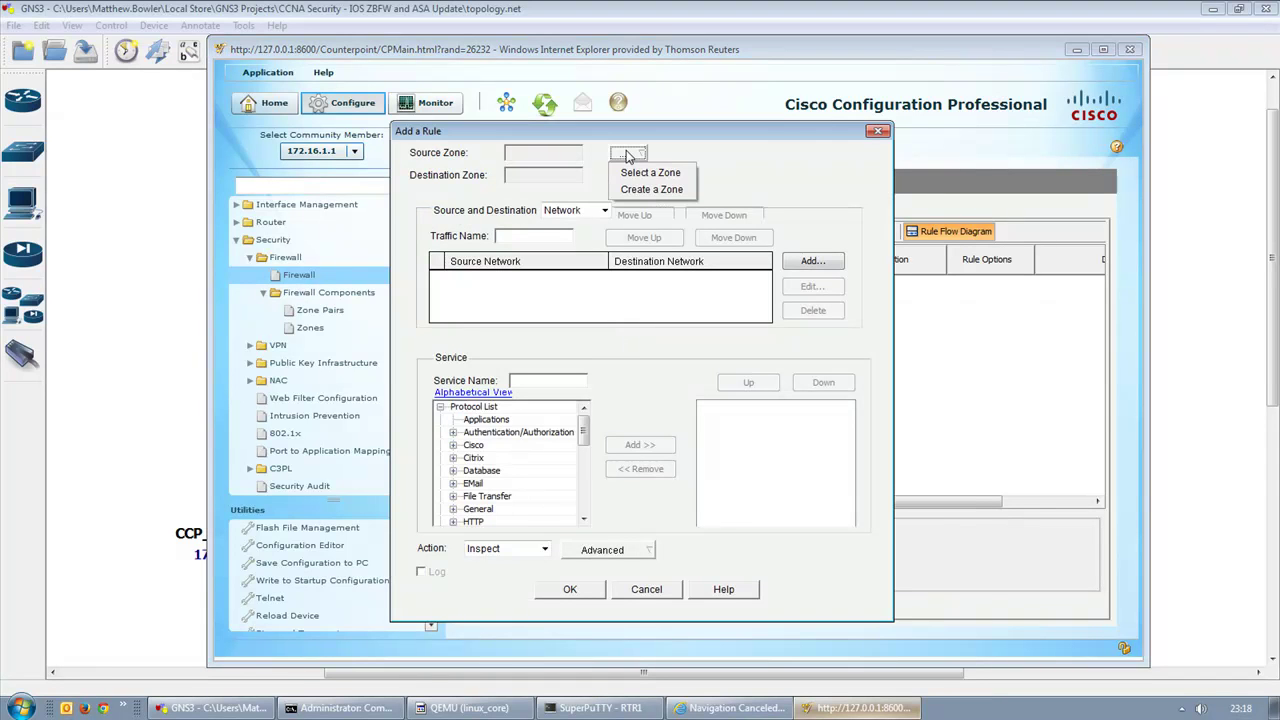
pyautogui.click(634, 174)
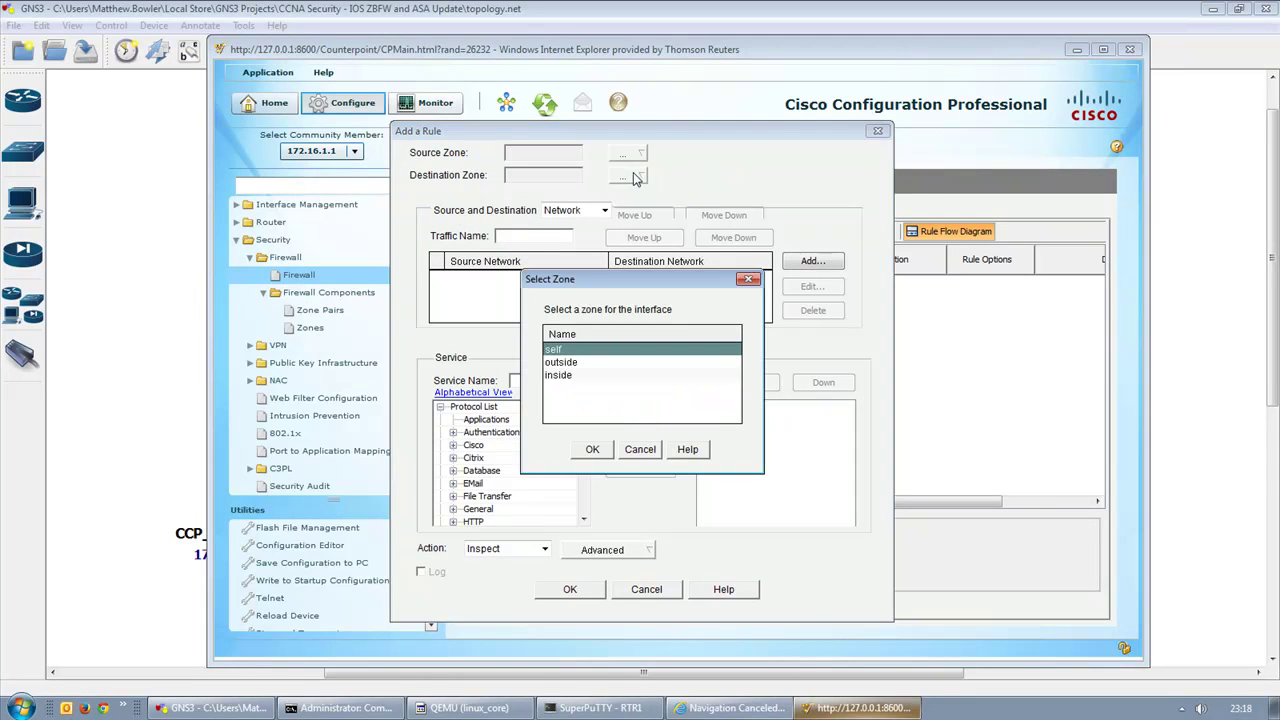
pyautogui.click(578, 376)
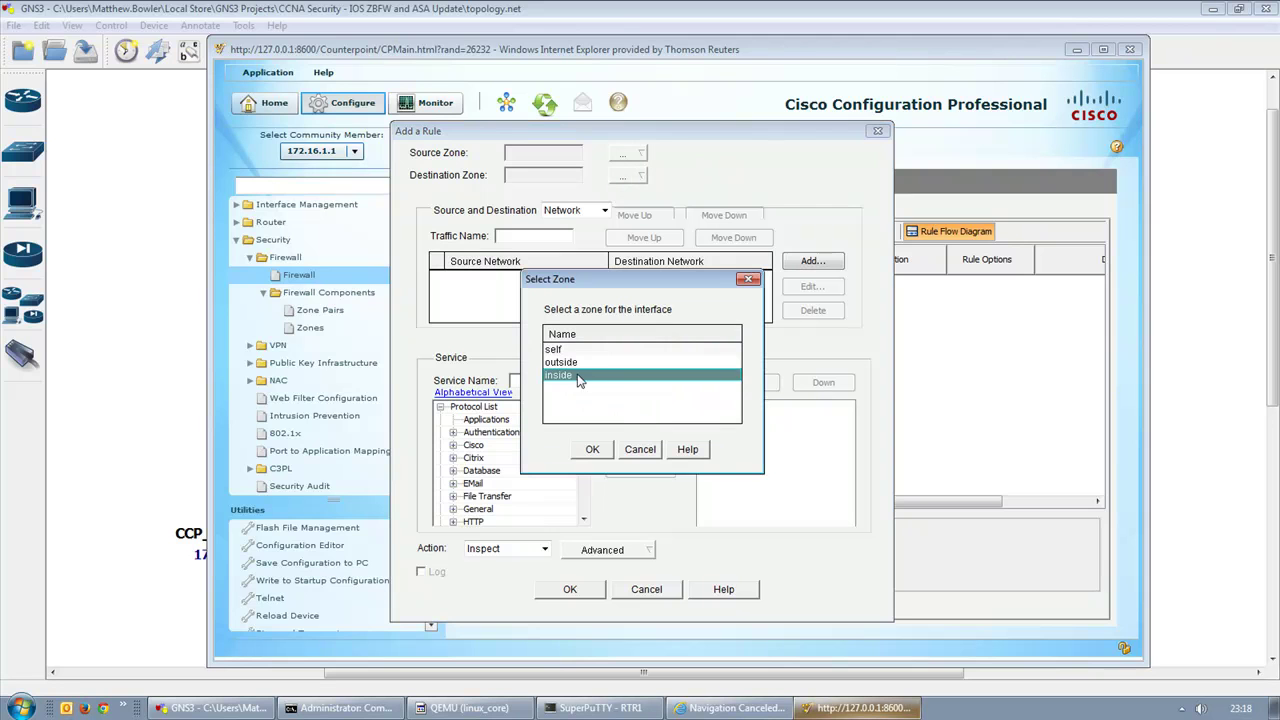
pyautogui.click(593, 450)
pyautogui.click(626, 176)
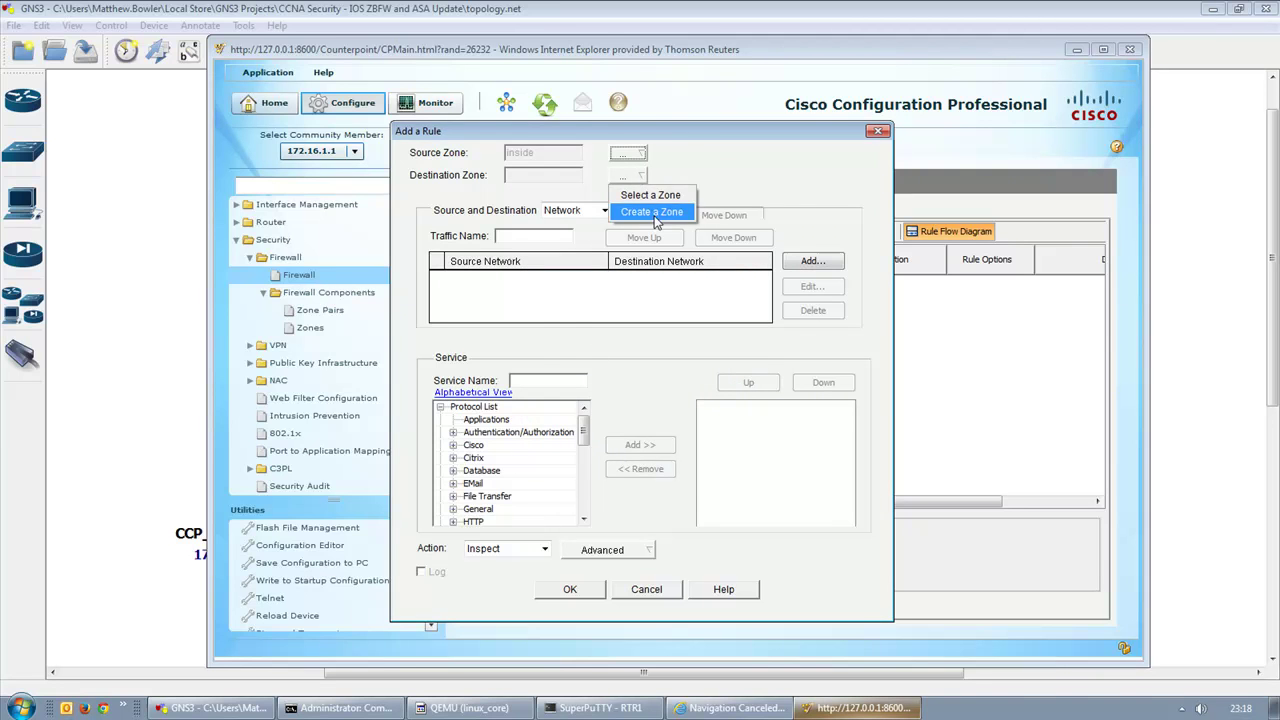
pyautogui.click(652, 196)
pyautogui.click(576, 362)
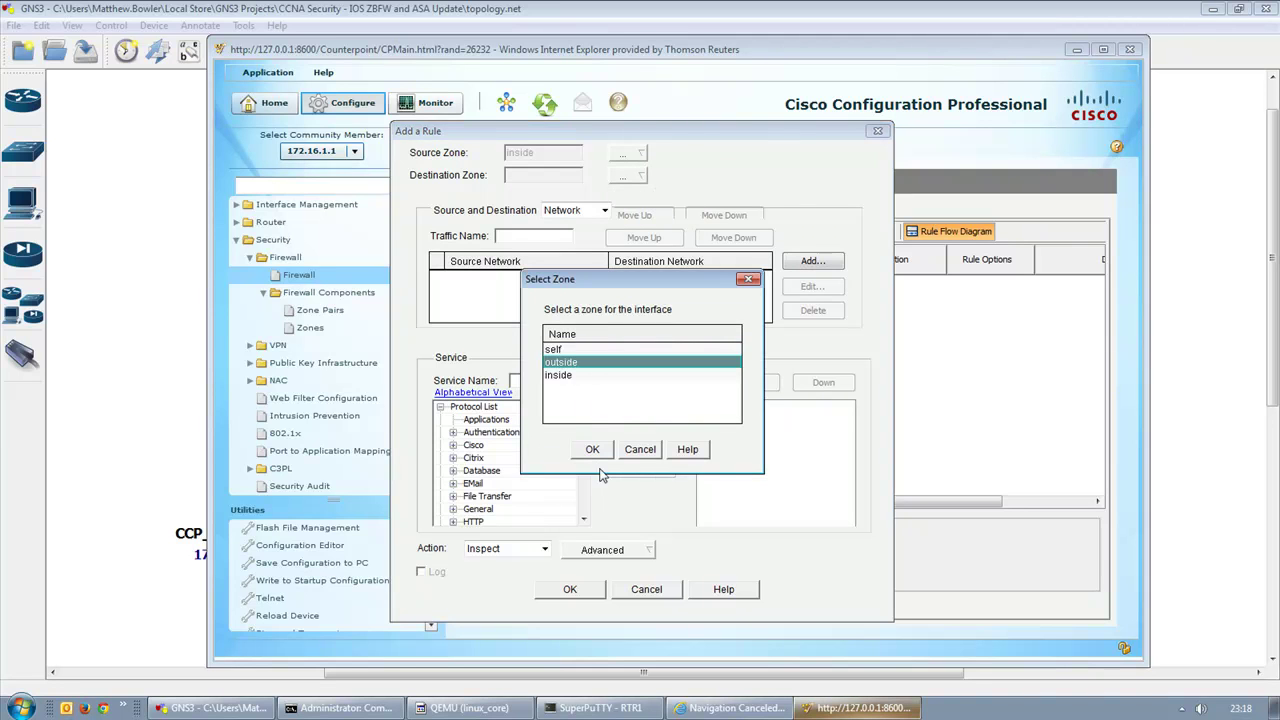
pyautogui.click(597, 453)
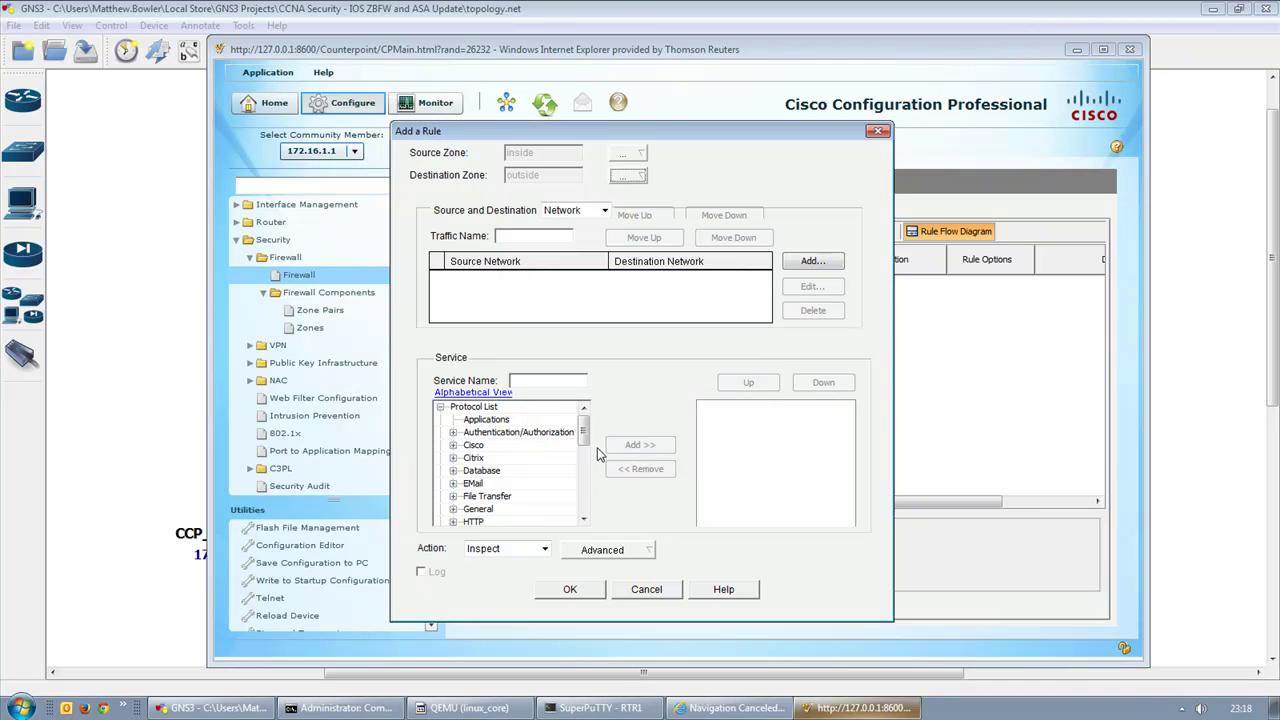
# Step: Set the rule's source and destination to Any, and look through the service list and the available actions
pyautogui.click(597, 211)
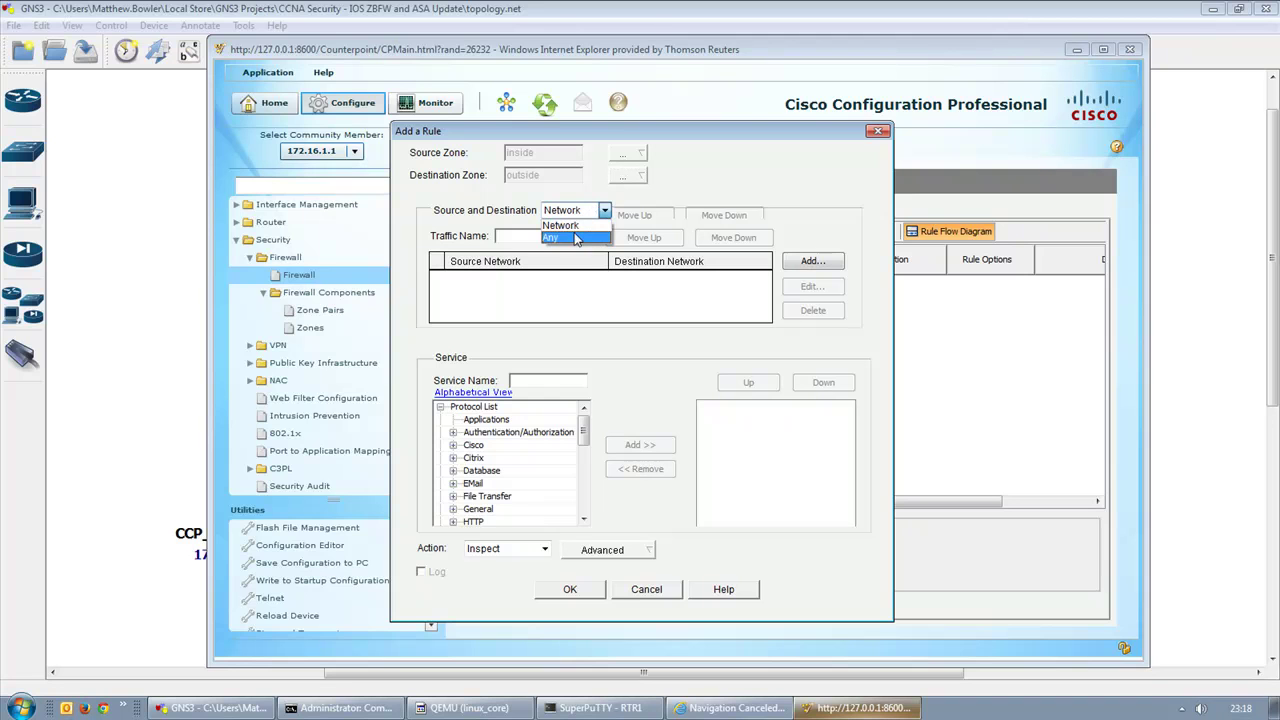
pyautogui.click(576, 238)
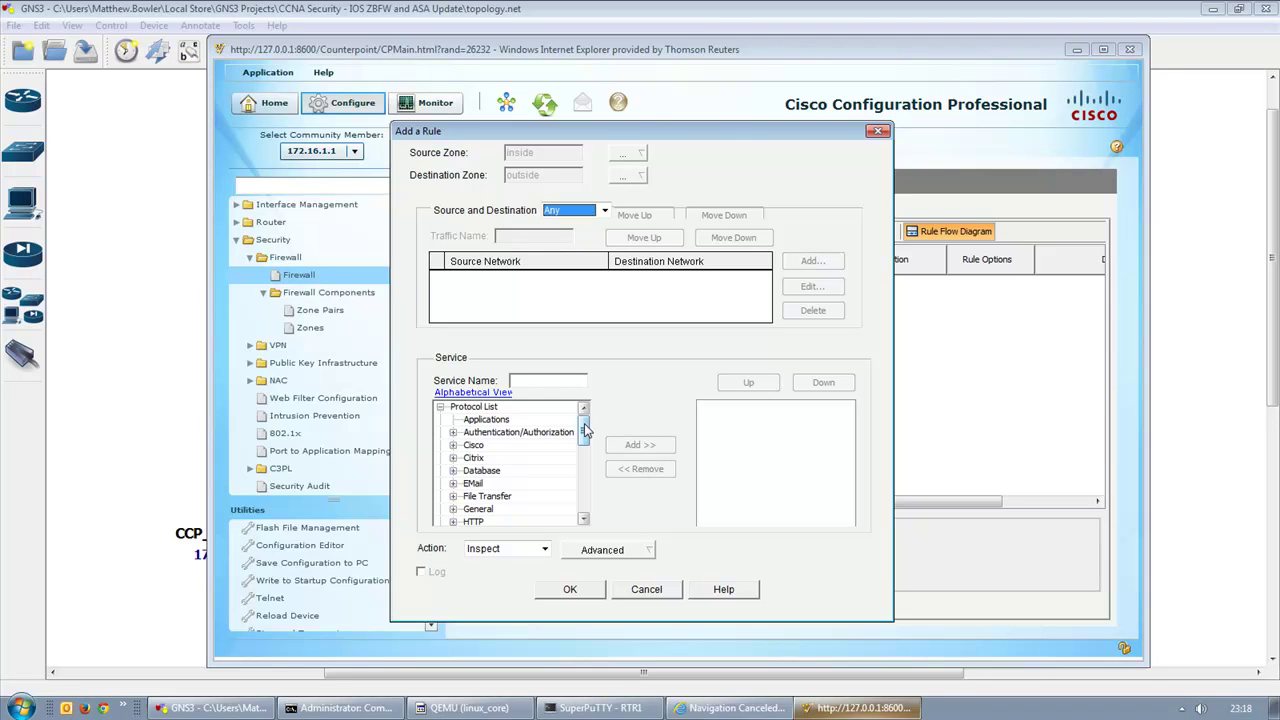
pyautogui.moveTo(585, 430); pyautogui.dragTo(557, 526)
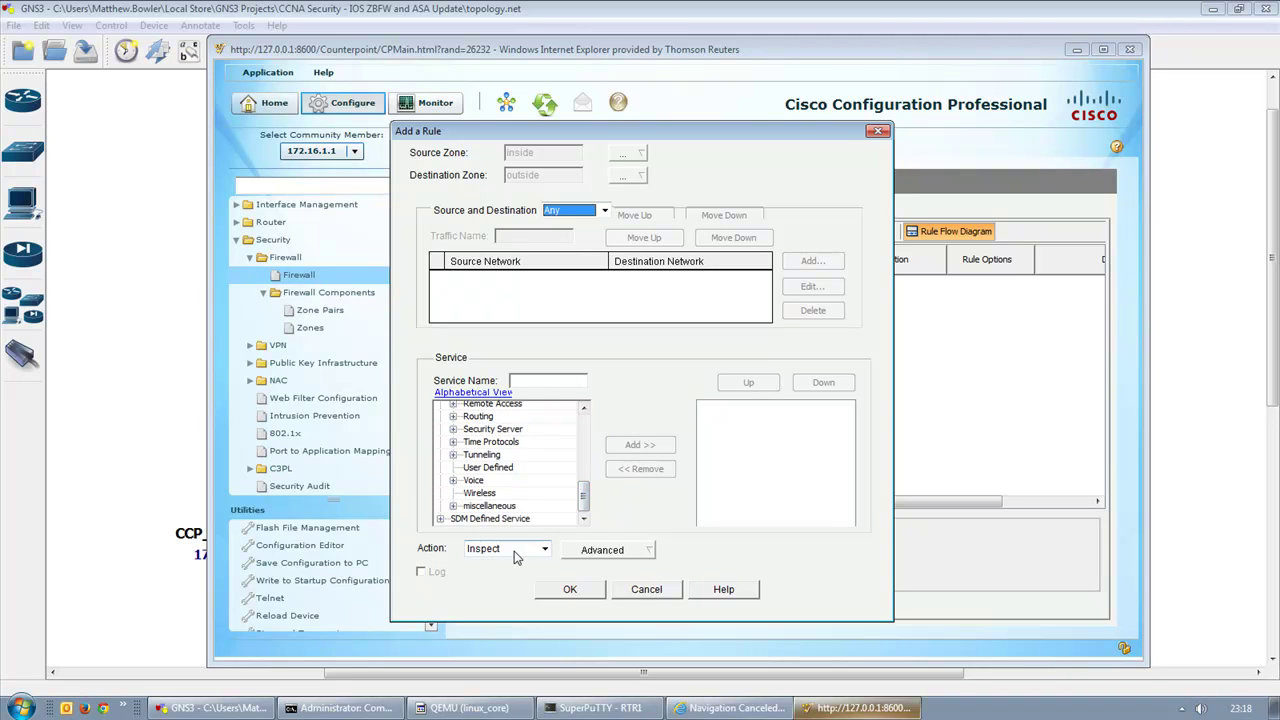
pyautogui.click(515, 550)
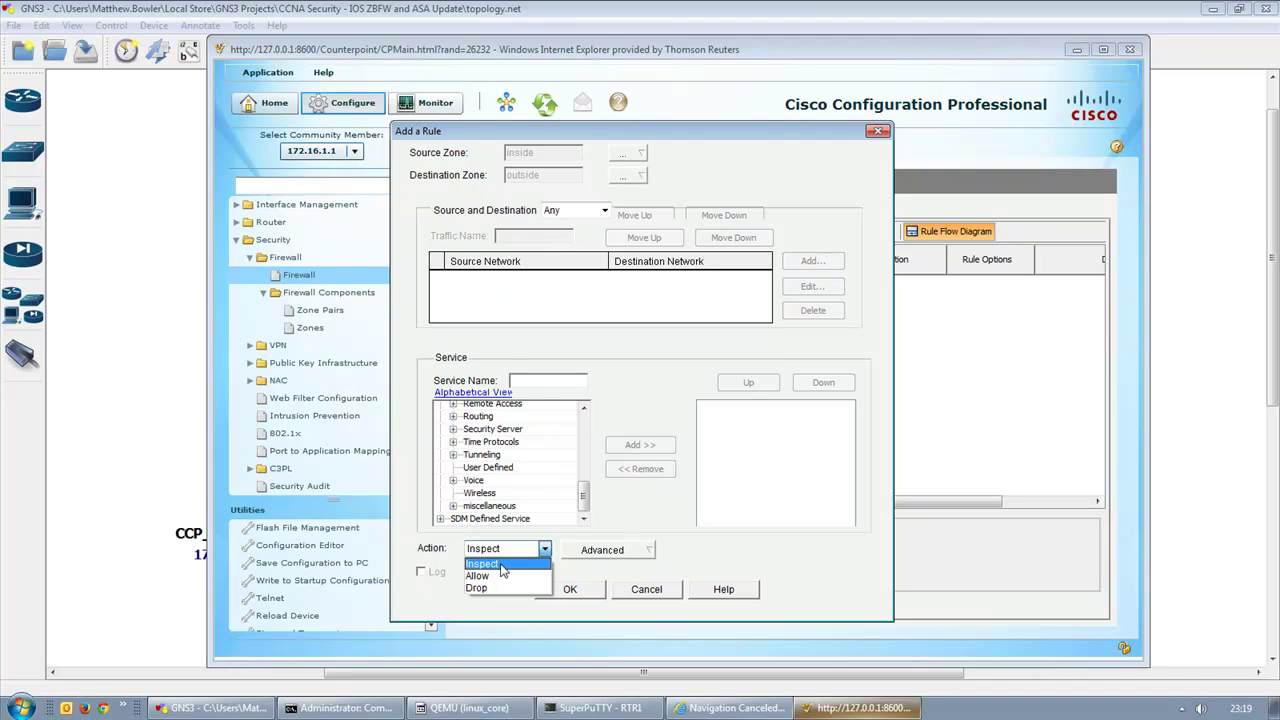
# Step: Switch to GNS3 to examine the topology path between RTR1 and Web_Server, and return to the rule in Cisco Configuration Professional
pyautogui.click(88, 372)
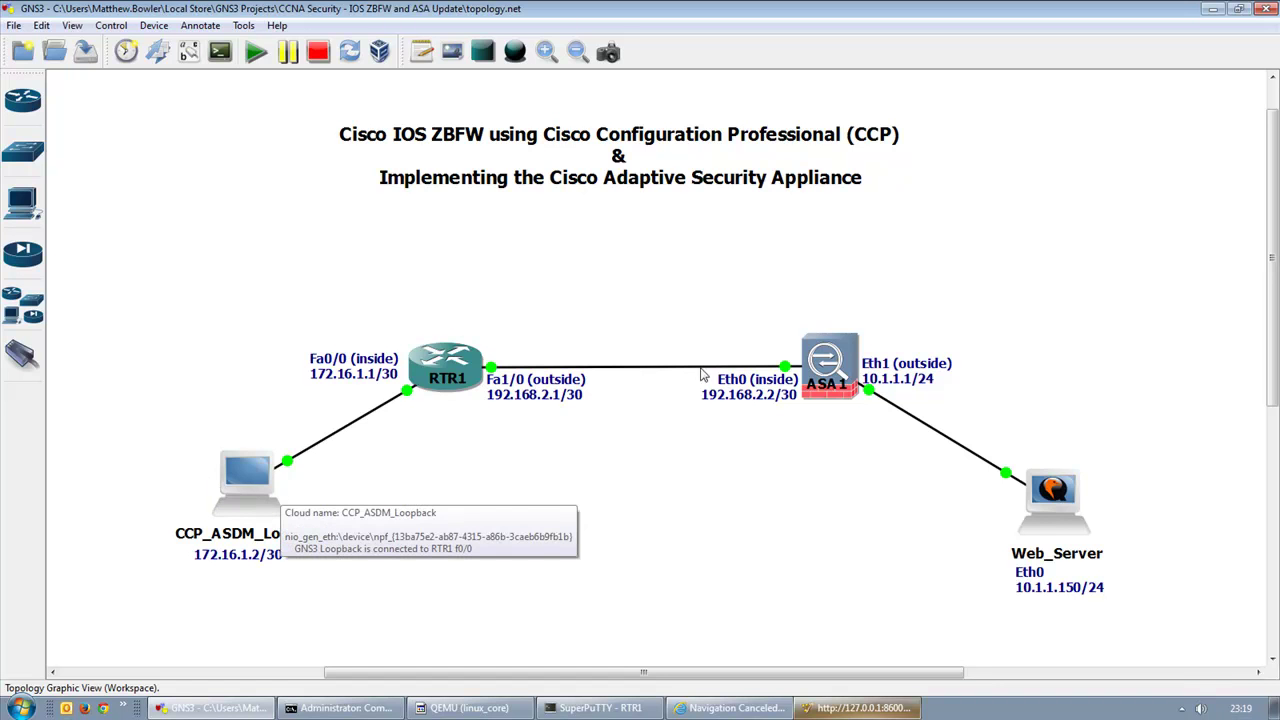
pyautogui.moveTo(490, 405)
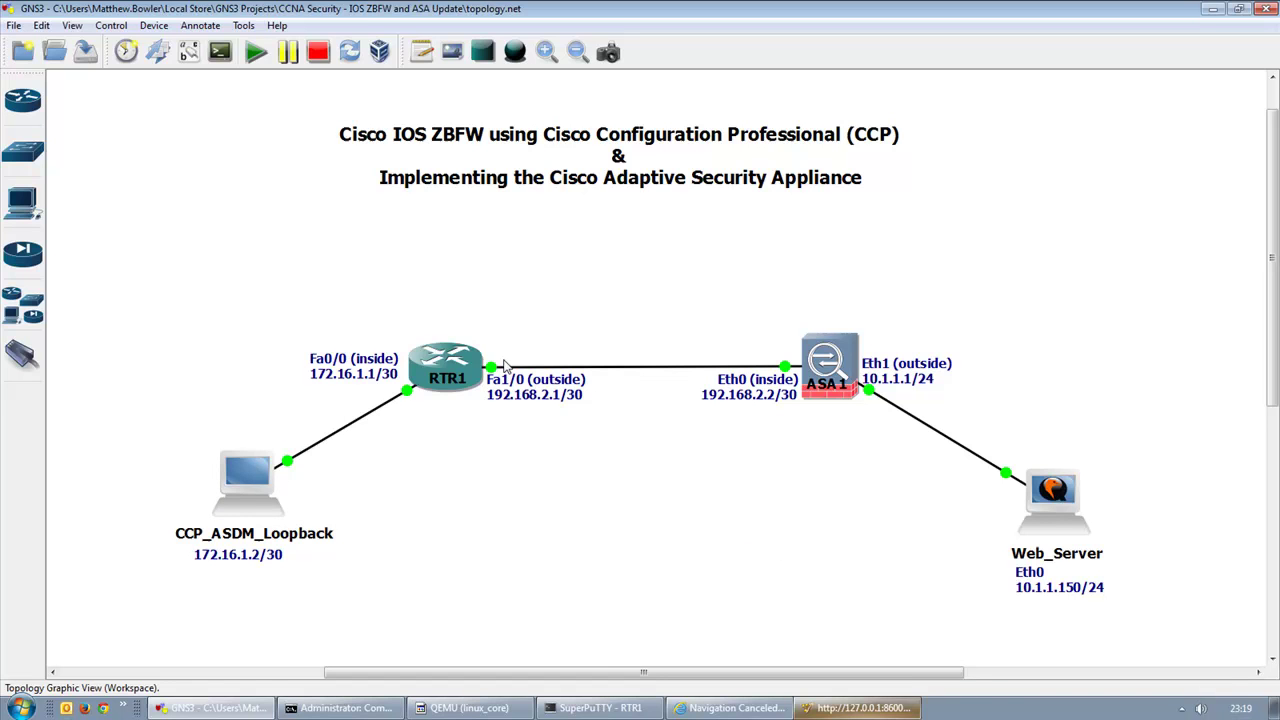
pyautogui.moveTo(1050, 484)
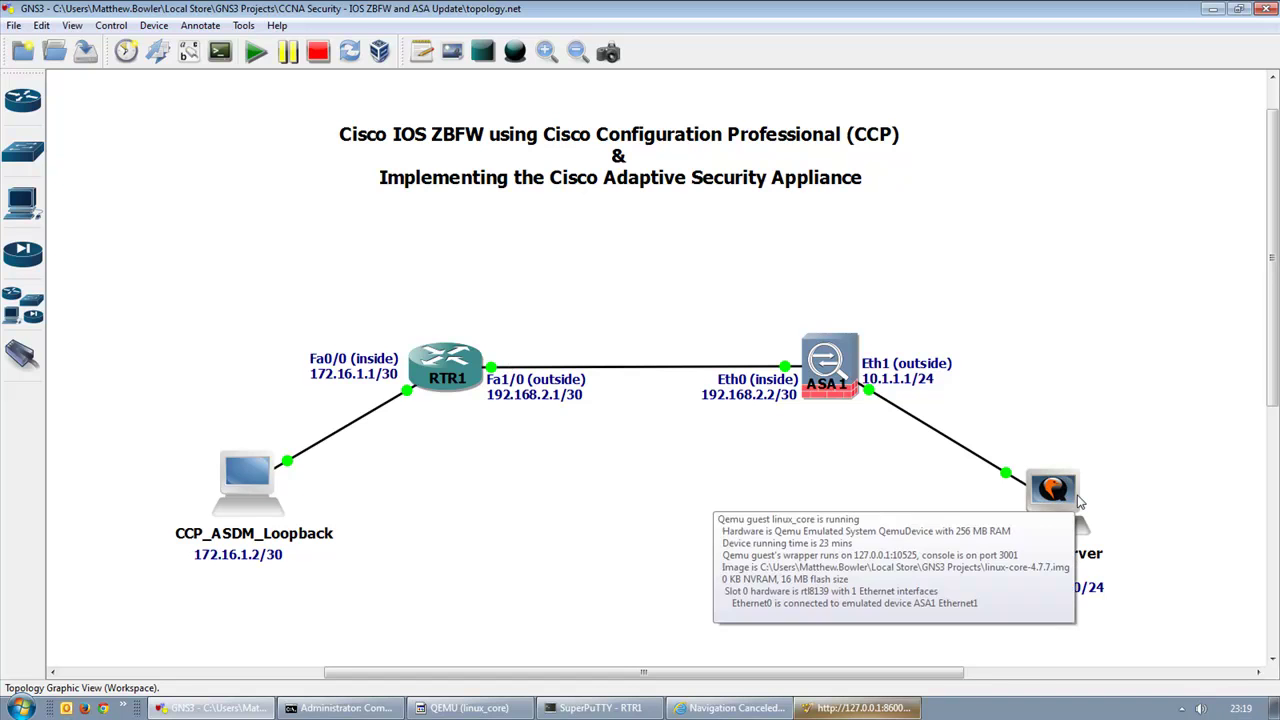
pyautogui.moveTo(408, 388)
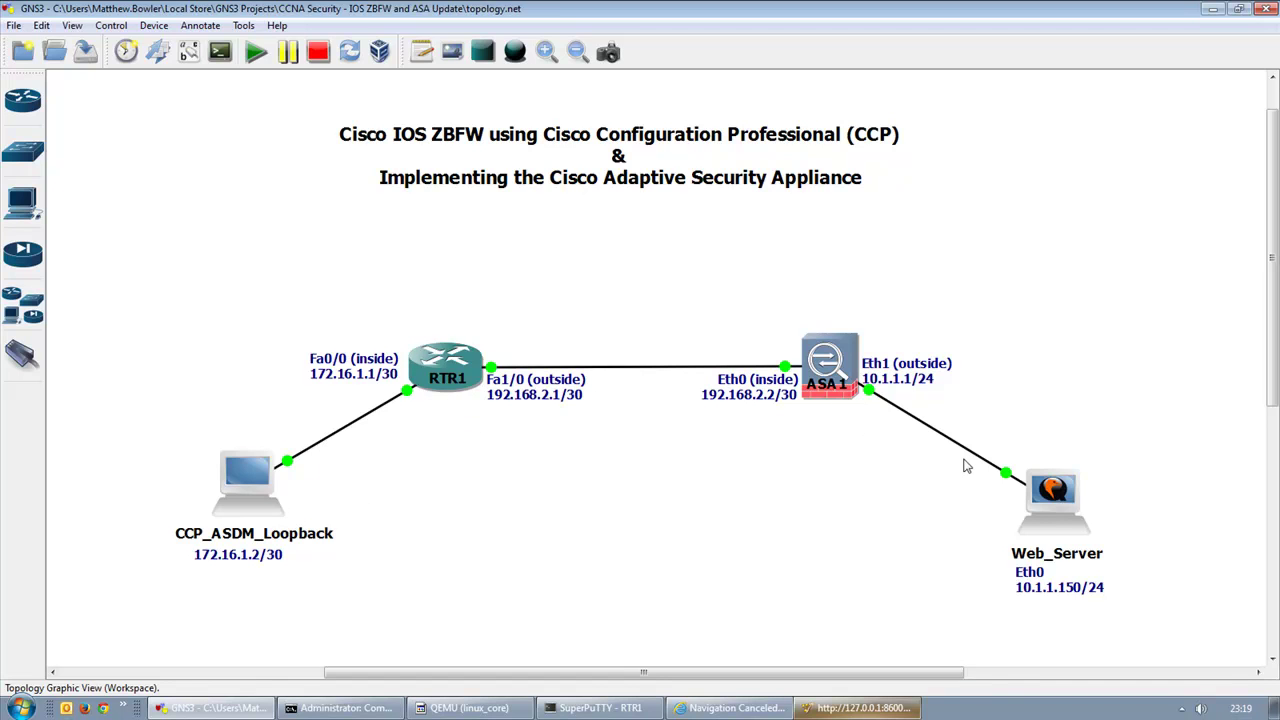
pyautogui.moveTo(451, 352)
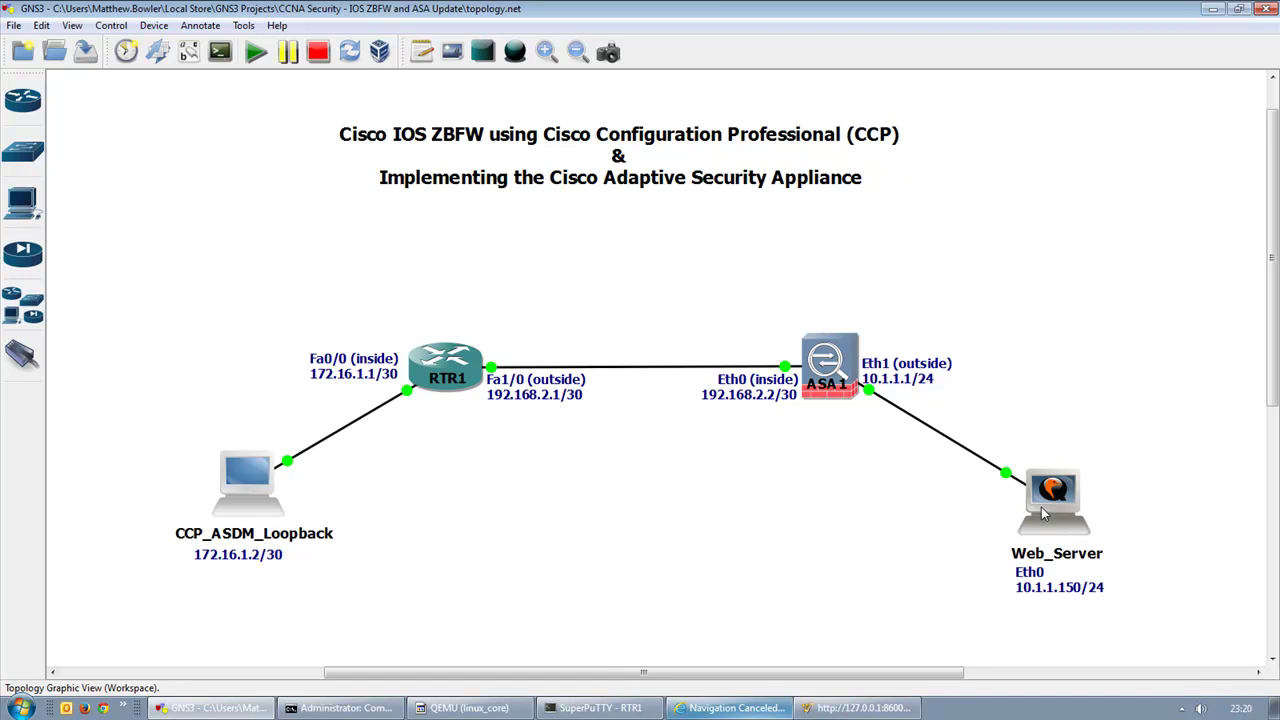
pyautogui.moveTo(1050, 517)
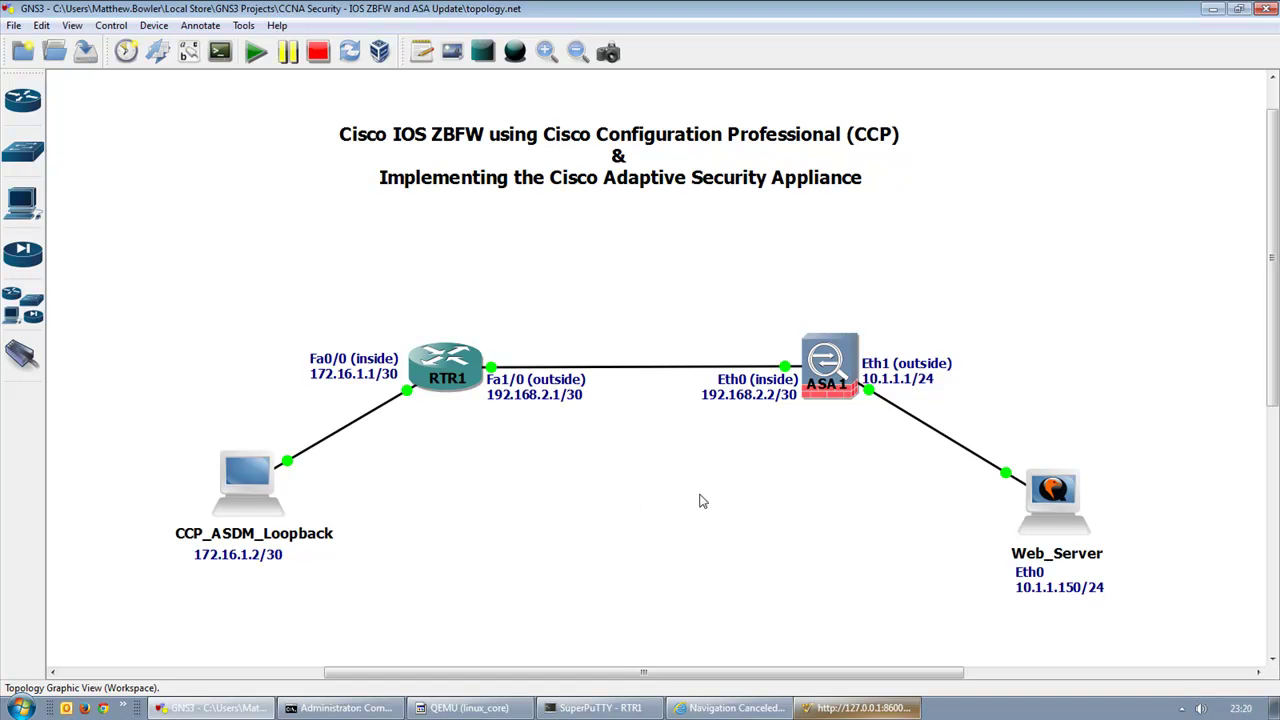
pyautogui.click(860, 708)
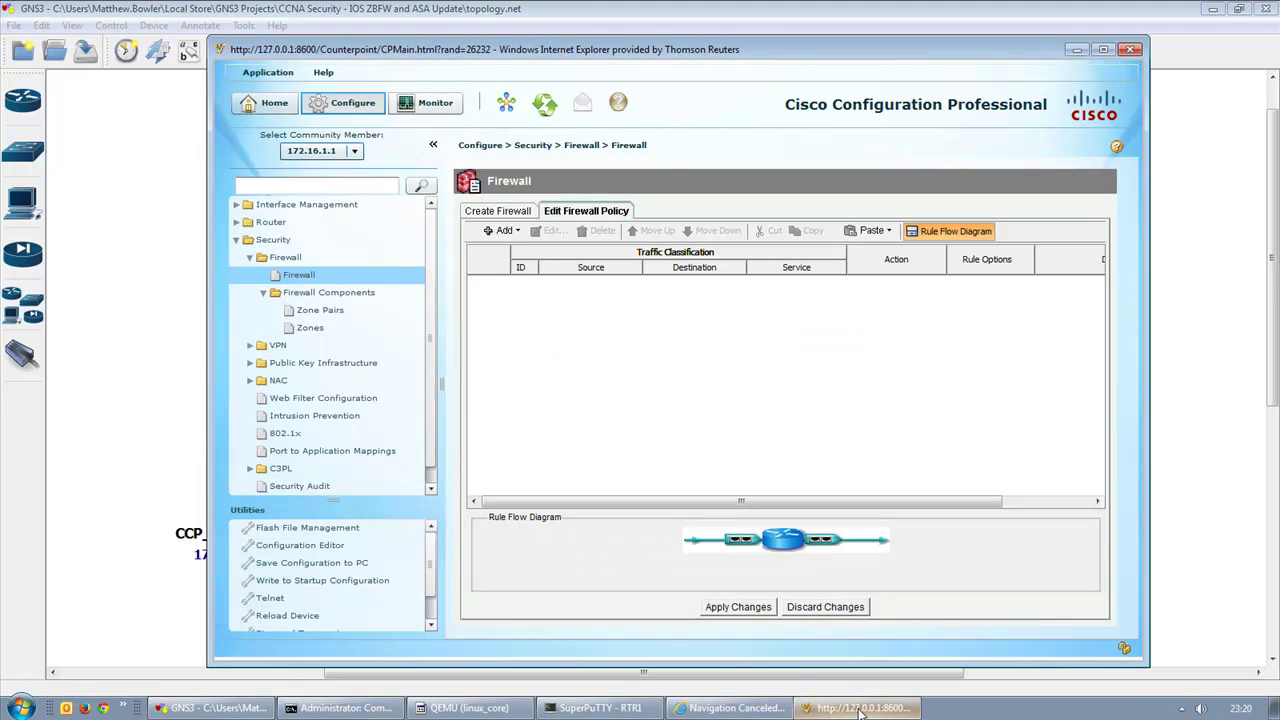
# Step: Keep the rule's action on Inspect and try to confirm the rule with any source and destination
pyautogui.click(486, 548)
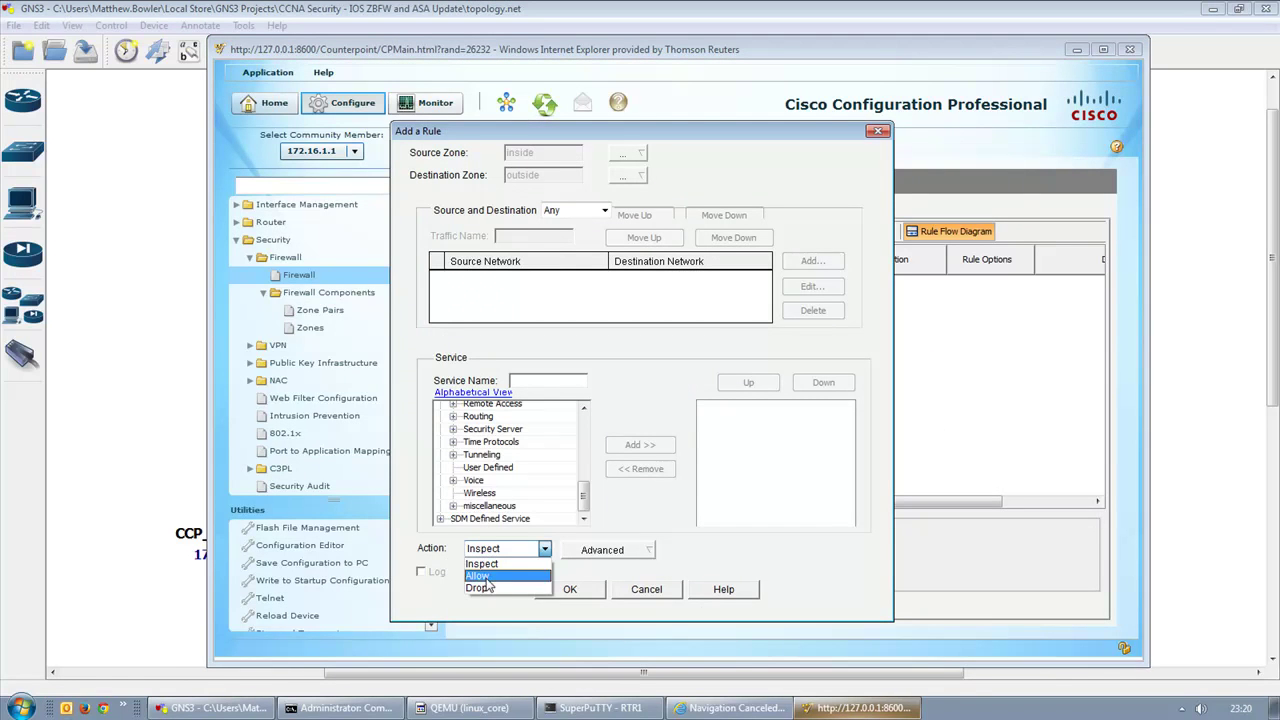
pyautogui.click(518, 541)
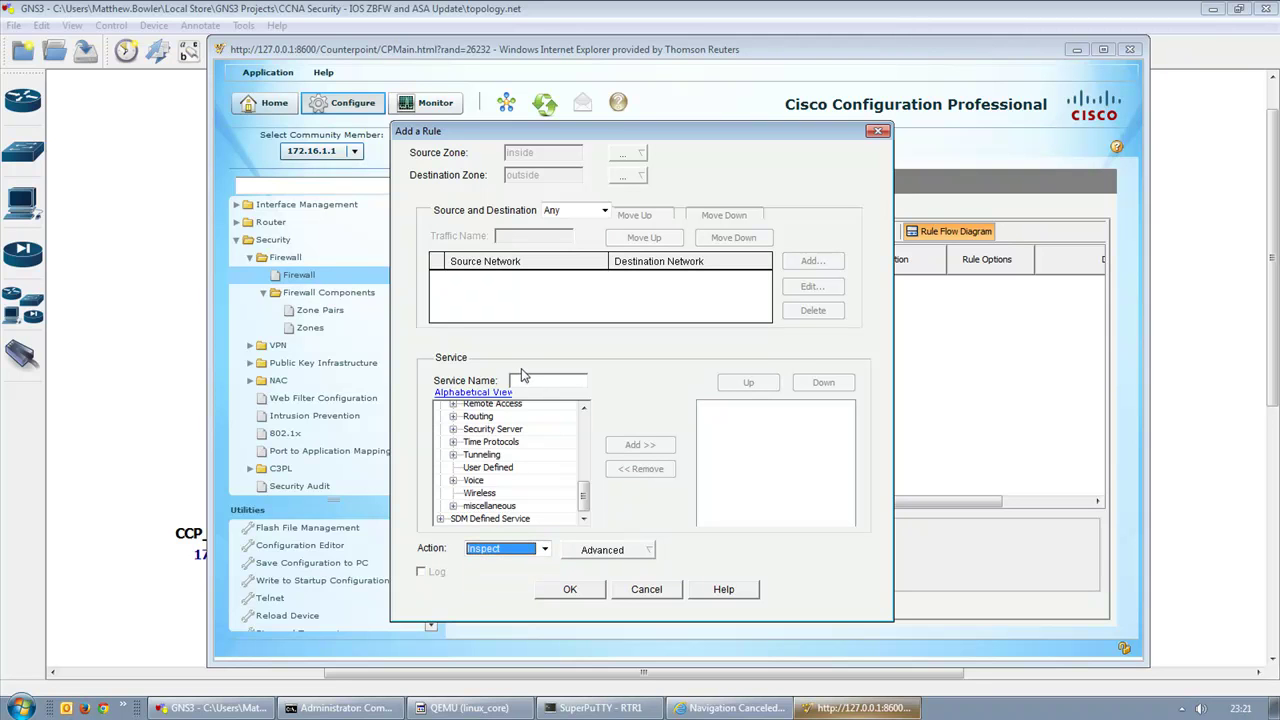
pyautogui.click(574, 592)
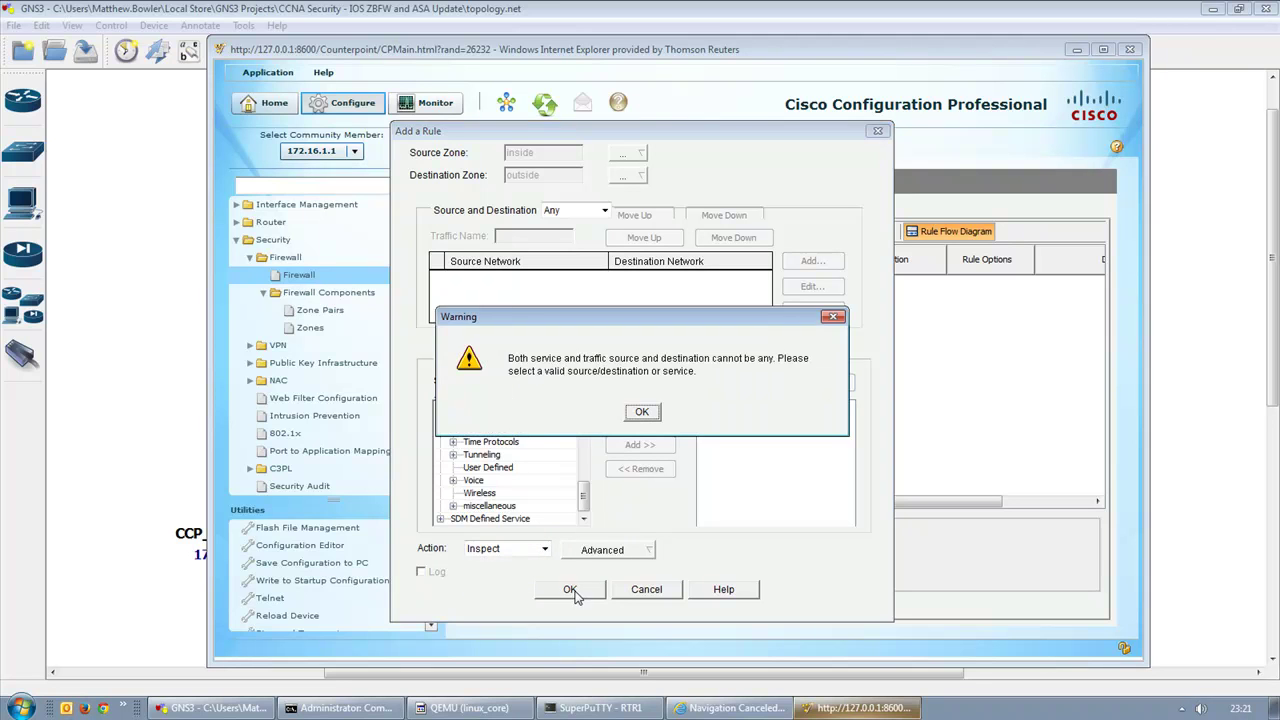
pyautogui.click(643, 412)
# Step: Switch the rule's source and destination to Network, and start a traffic entry with source network 172.16.1.0 and wildcard mask 0.0.0.3
pyautogui.click(600, 210)
pyautogui.click(590, 235)
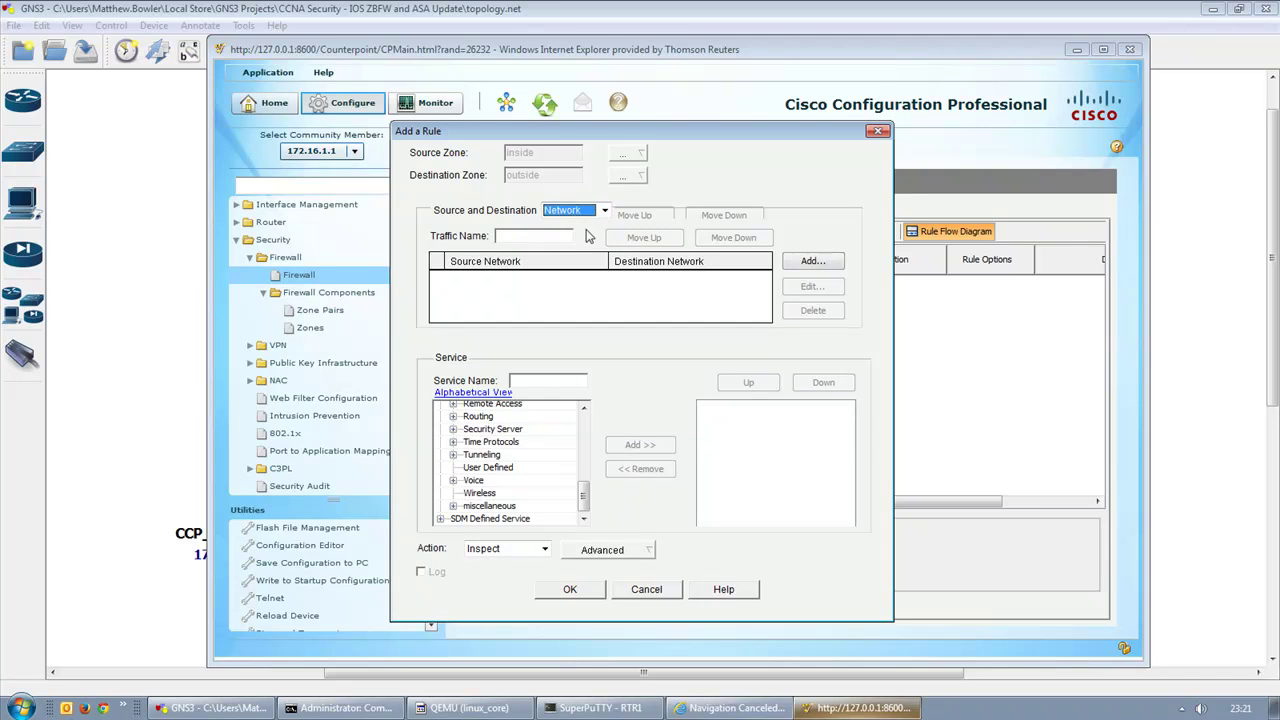
pyautogui.click(811, 262)
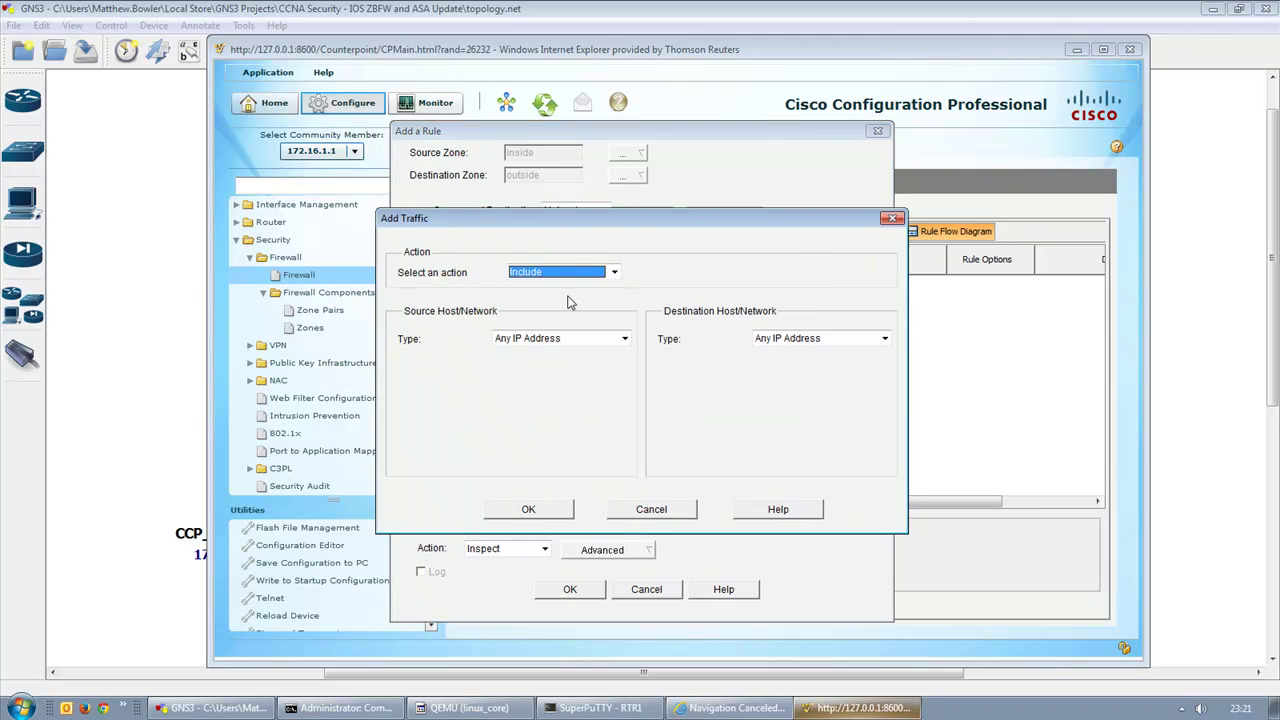
pyautogui.click(562, 337)
pyautogui.click(558, 350)
pyautogui.click(549, 370)
pyautogui.write('172.16.1.0')
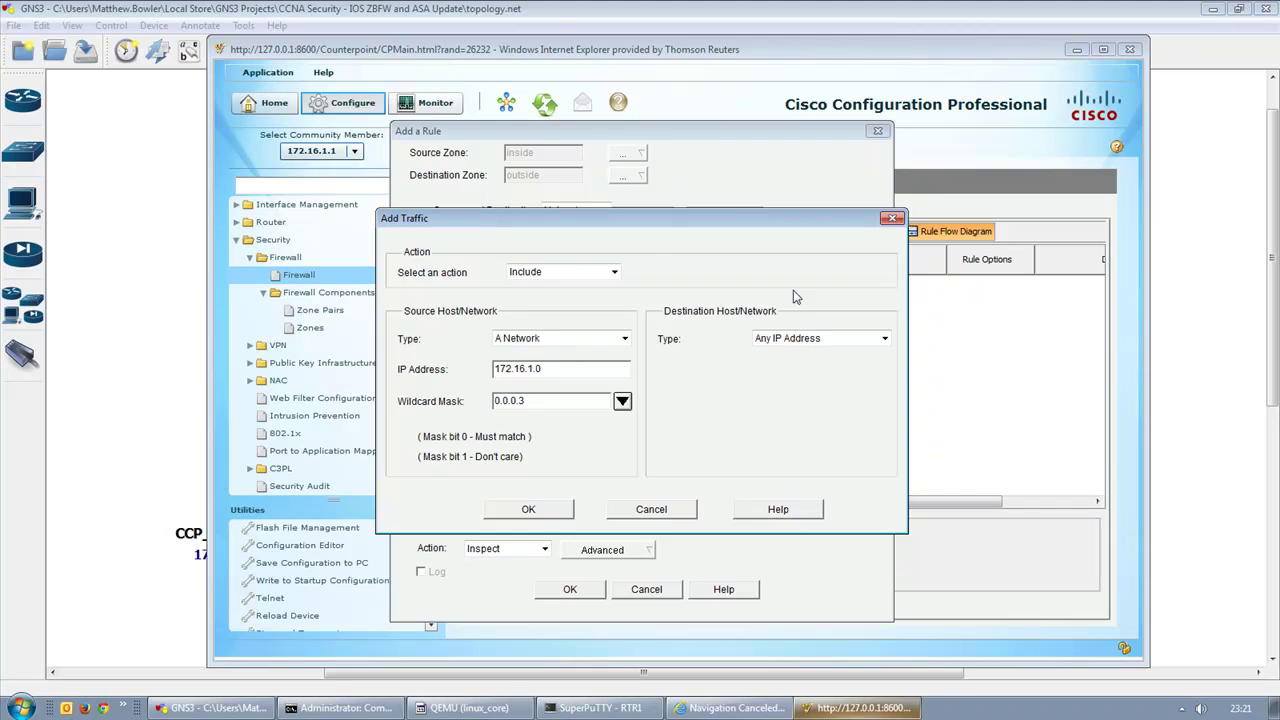
# Step: Set the traffic entry's destination to Any IP Address and add the entry to the rule
pyautogui.click(784, 338)
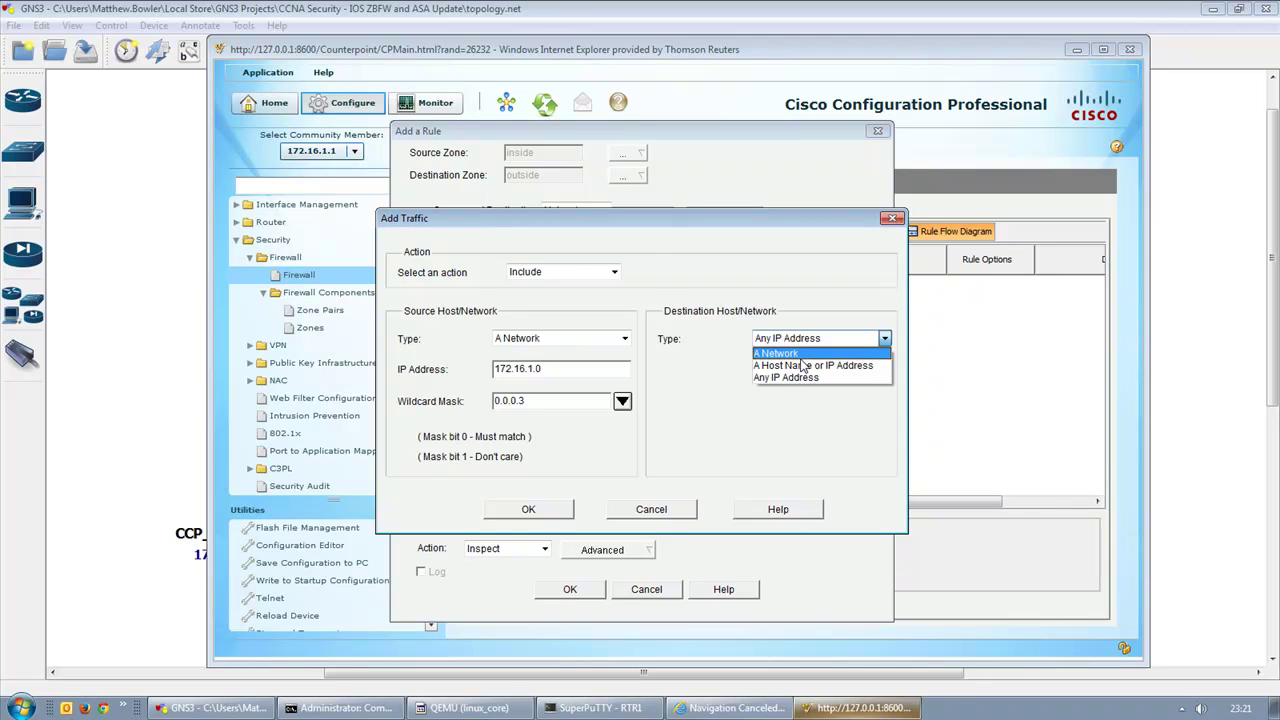
pyautogui.click(806, 354)
pyautogui.click(796, 366)
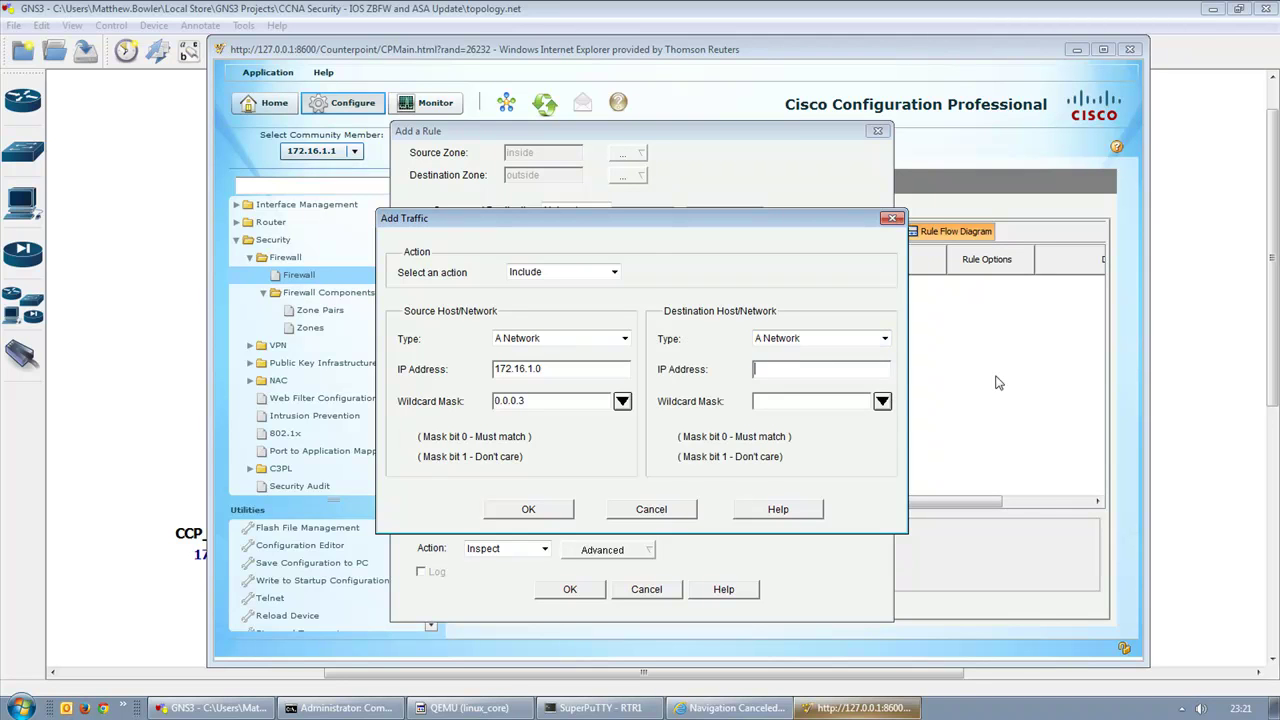
pyautogui.click(805, 340)
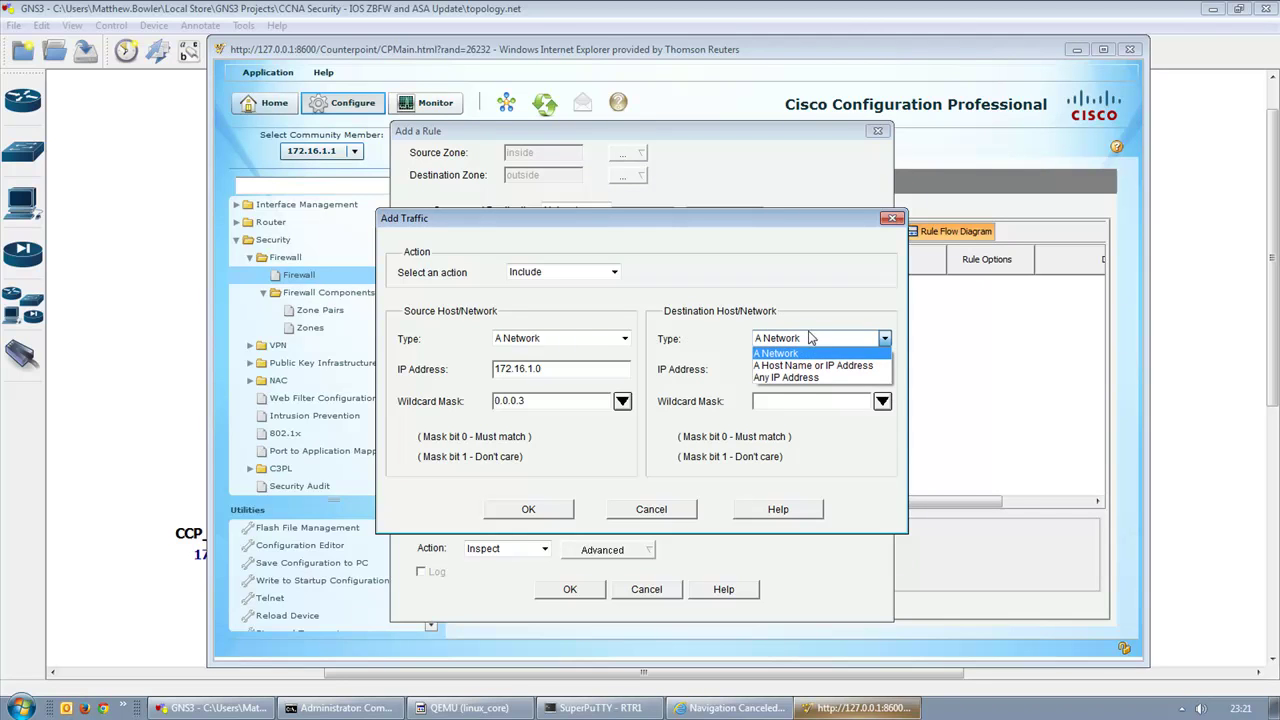
pyautogui.click(808, 383)
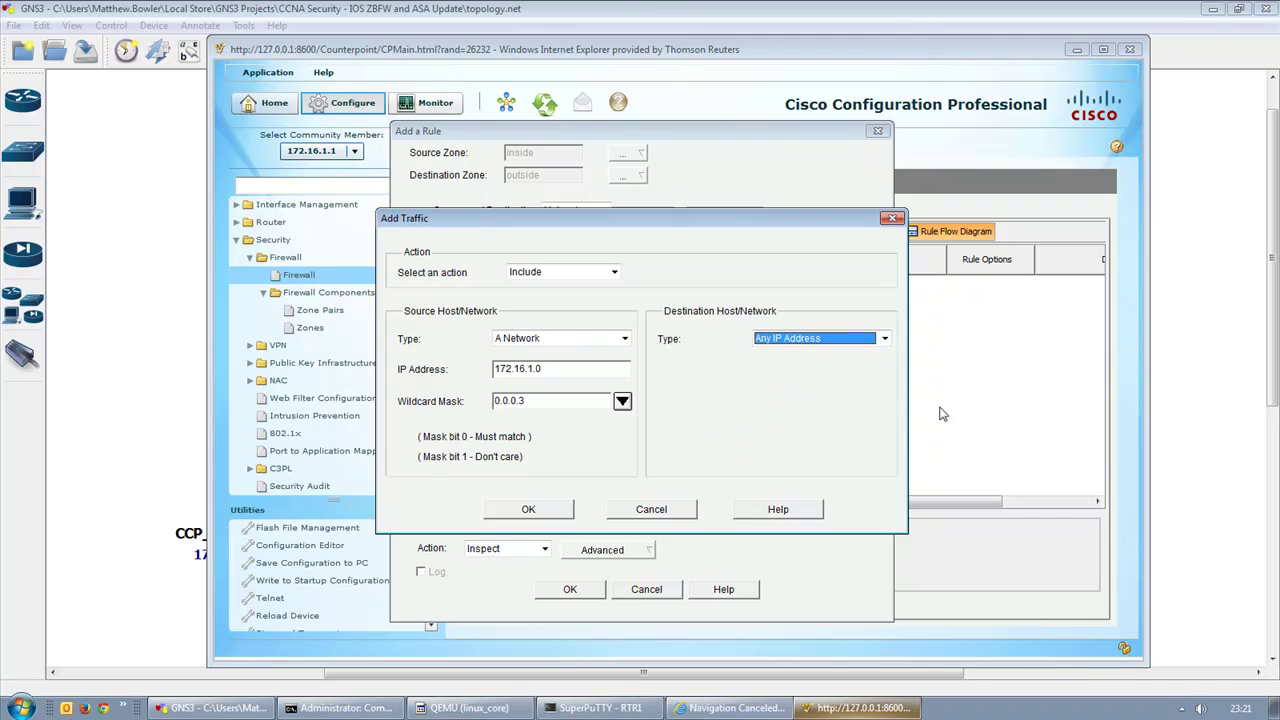
pyautogui.click(530, 511)
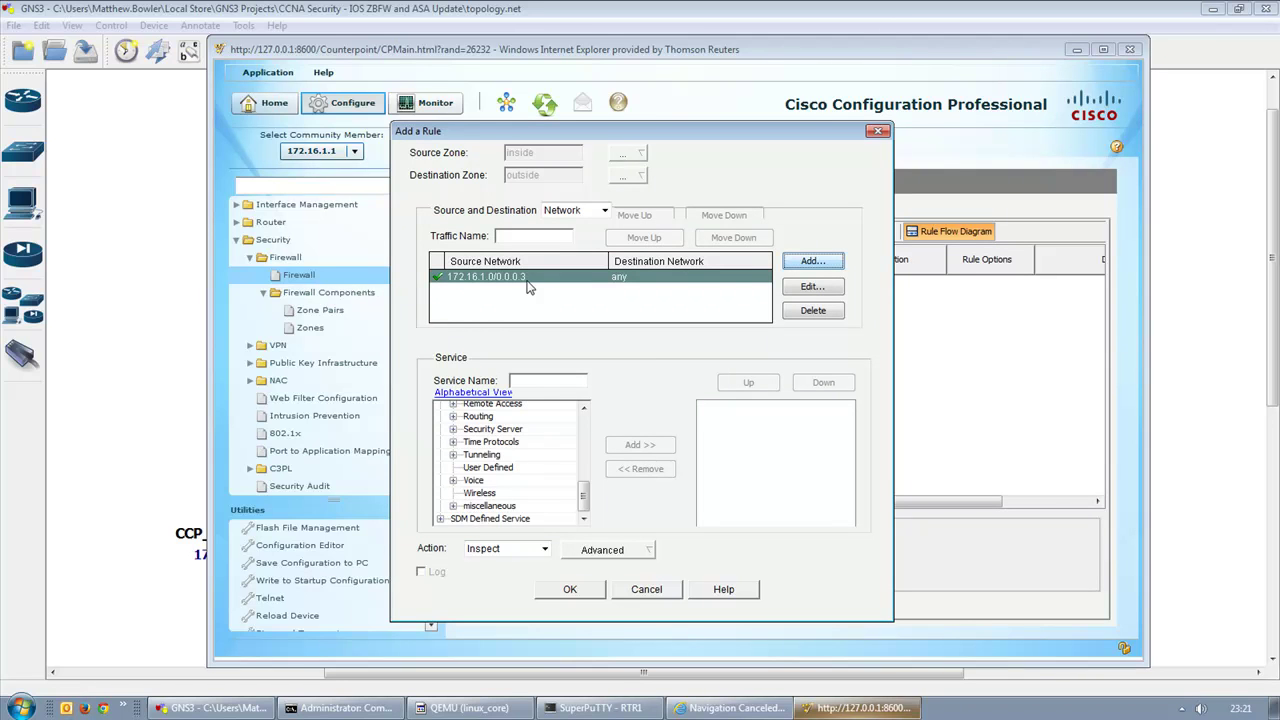
# Step: Name the traffic Inside-to-Outside and submit the rule without selecting services, so that all protocols are inspected
pyautogui.click(572, 588)
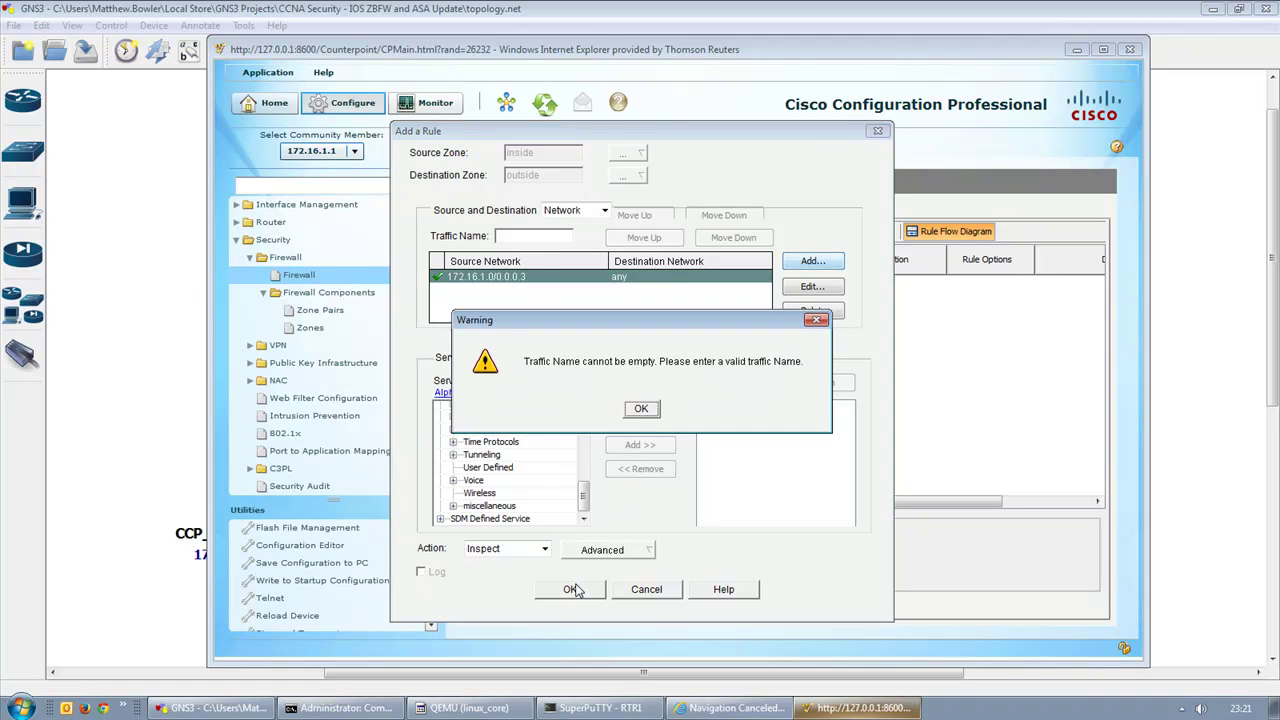
pyautogui.click(642, 410)
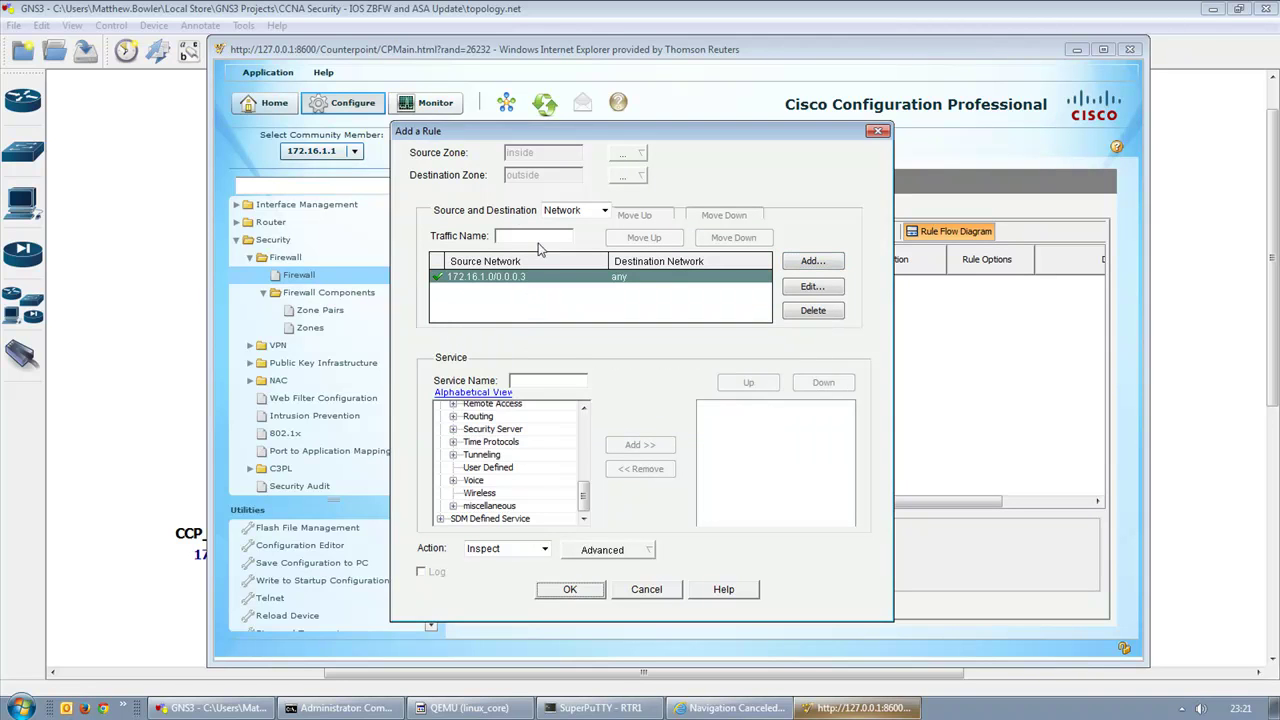
pyautogui.write('Inside-to-Outside')
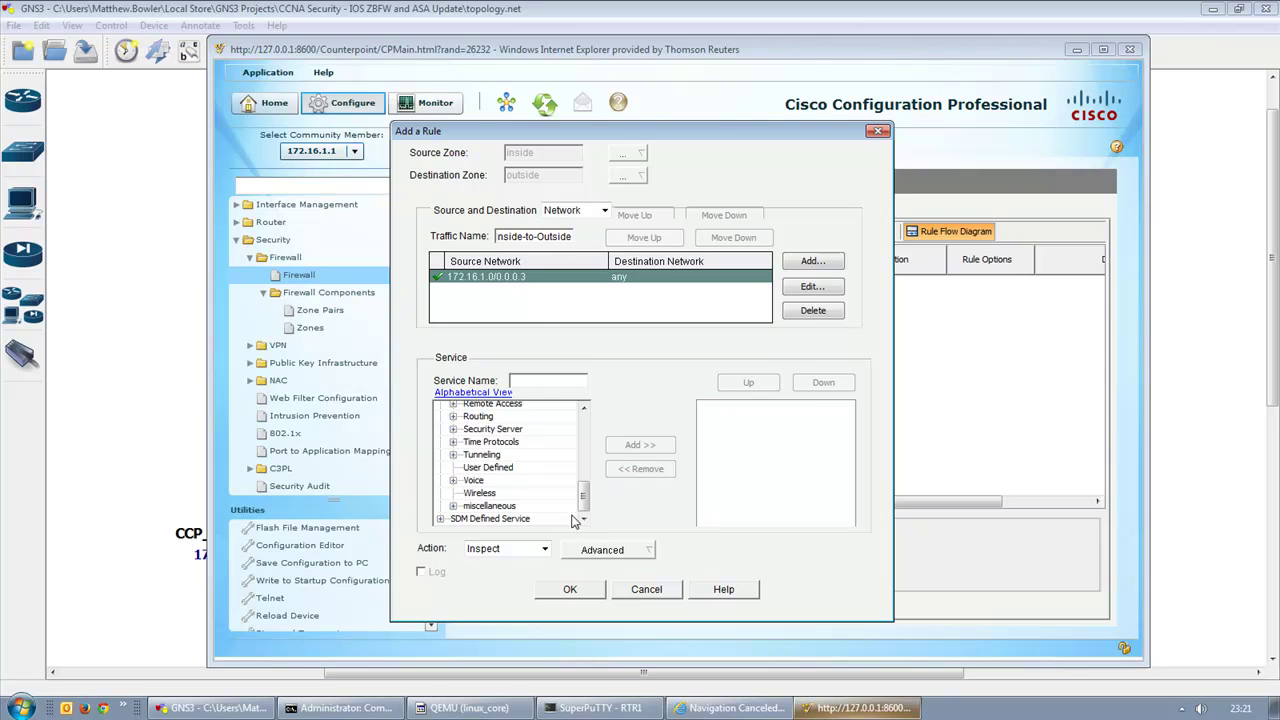
pyautogui.click(583, 590)
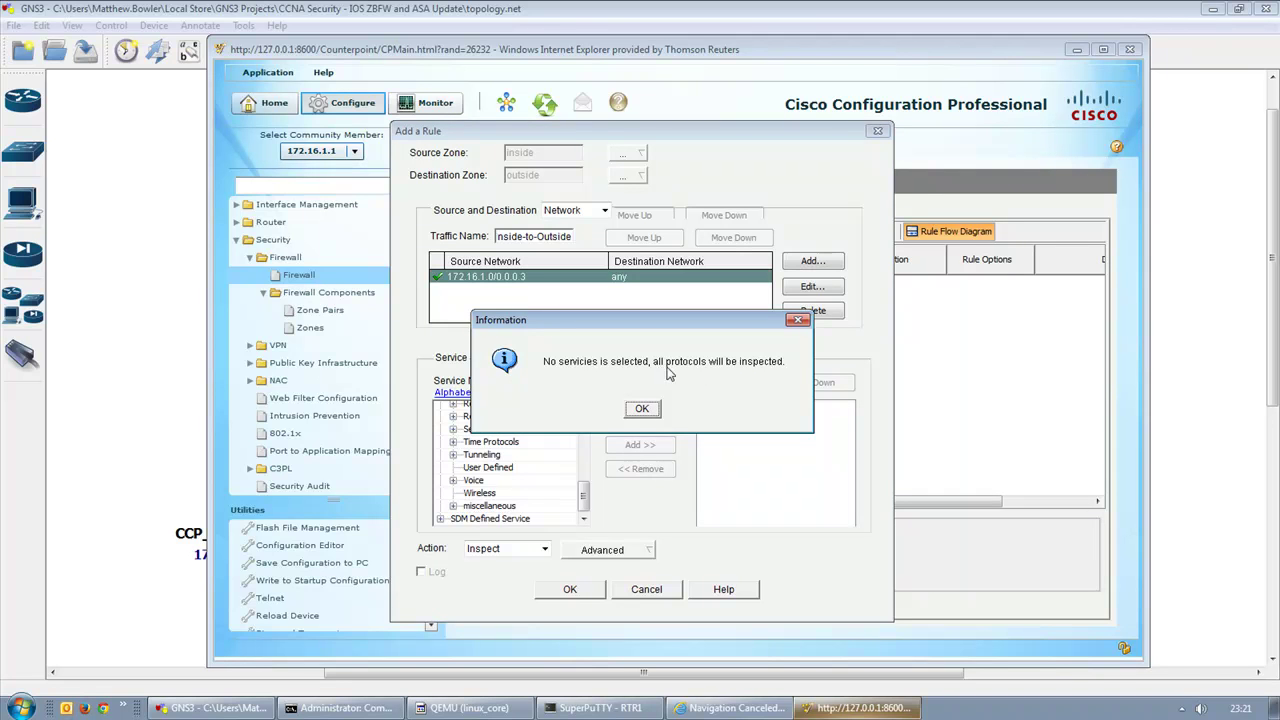
pyautogui.click(642, 410)
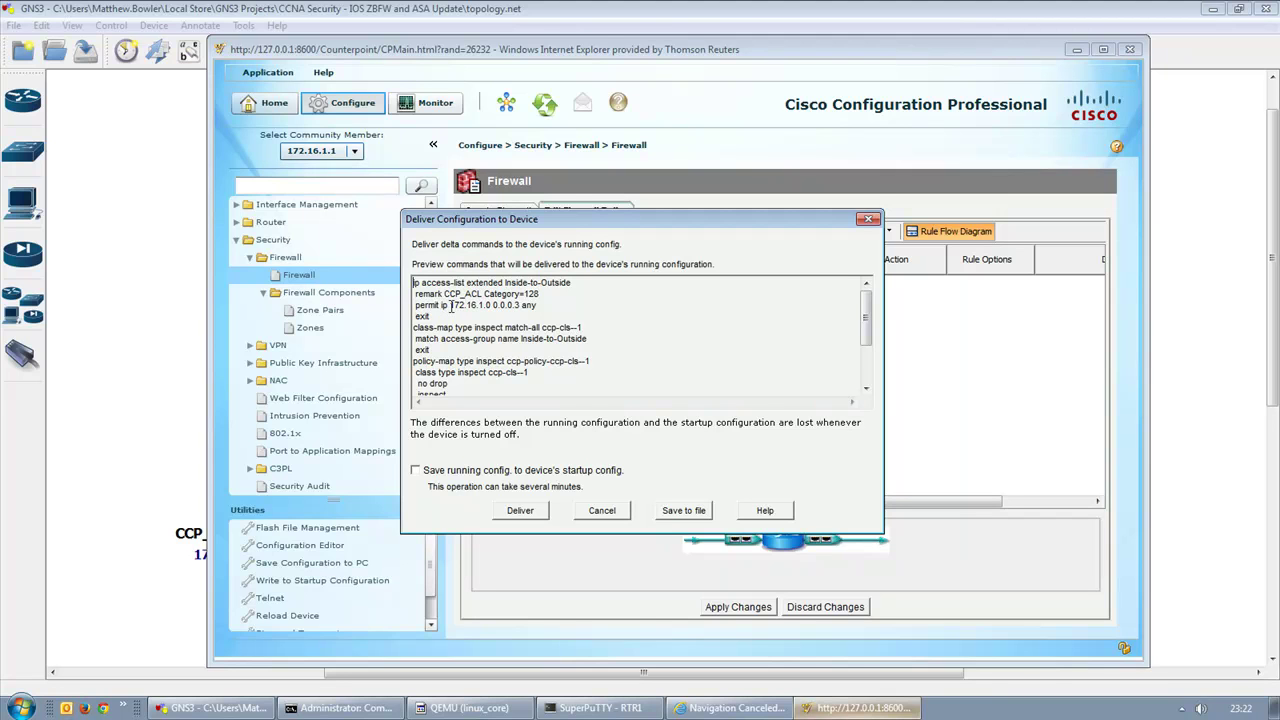
# Step: Examine the previewed commands, tracing the source network through the class map and policy map to the zone pair's service policy
pyautogui.moveTo(450, 305); pyautogui.dragTo(494, 306)
pyautogui.moveTo(866, 313); pyautogui.dragTo(866, 341)
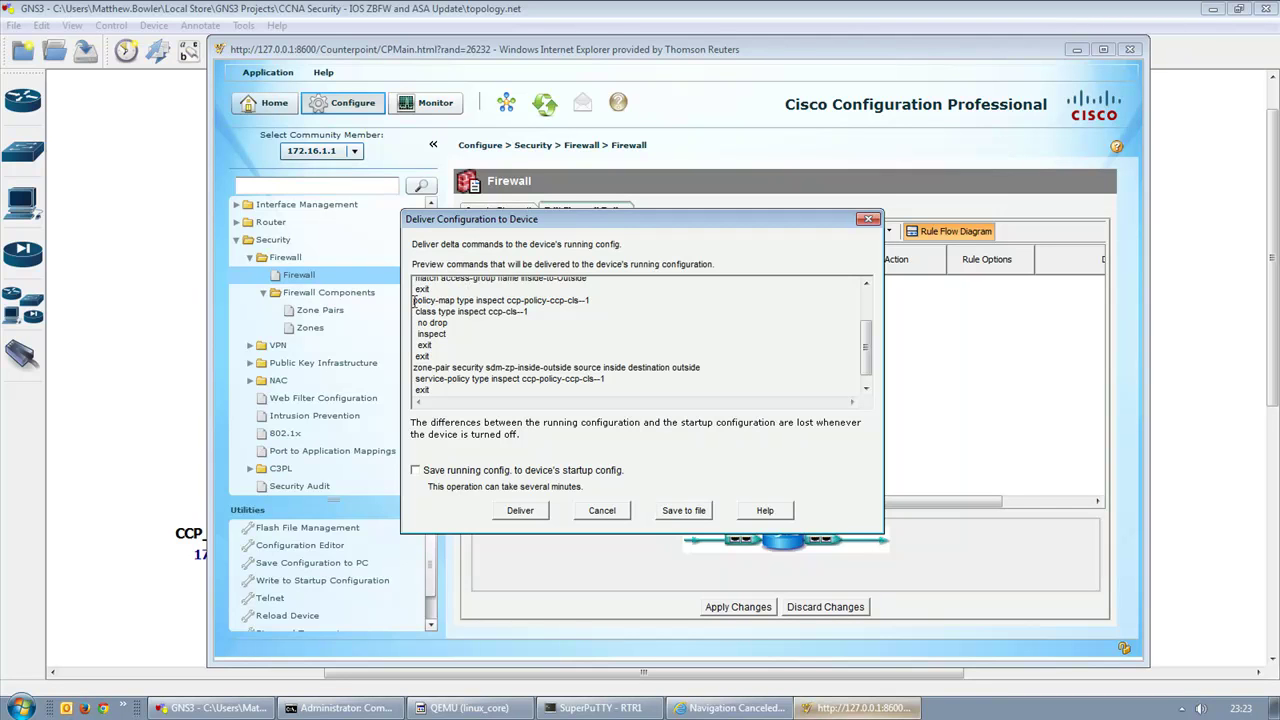
pyautogui.moveTo(866, 355); pyautogui.dragTo(873, 337)
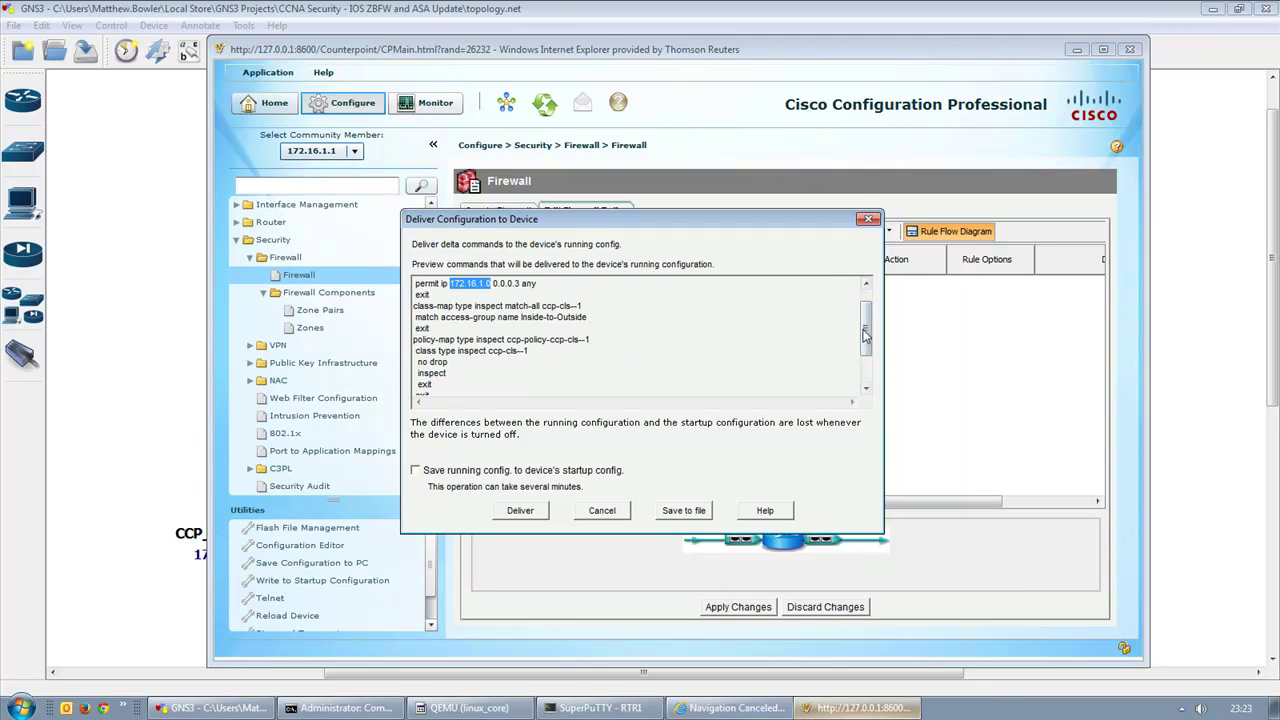
pyautogui.moveTo(582, 305); pyautogui.dragTo(542, 306)
pyautogui.moveTo(540, 350); pyautogui.dragTo(487, 345)
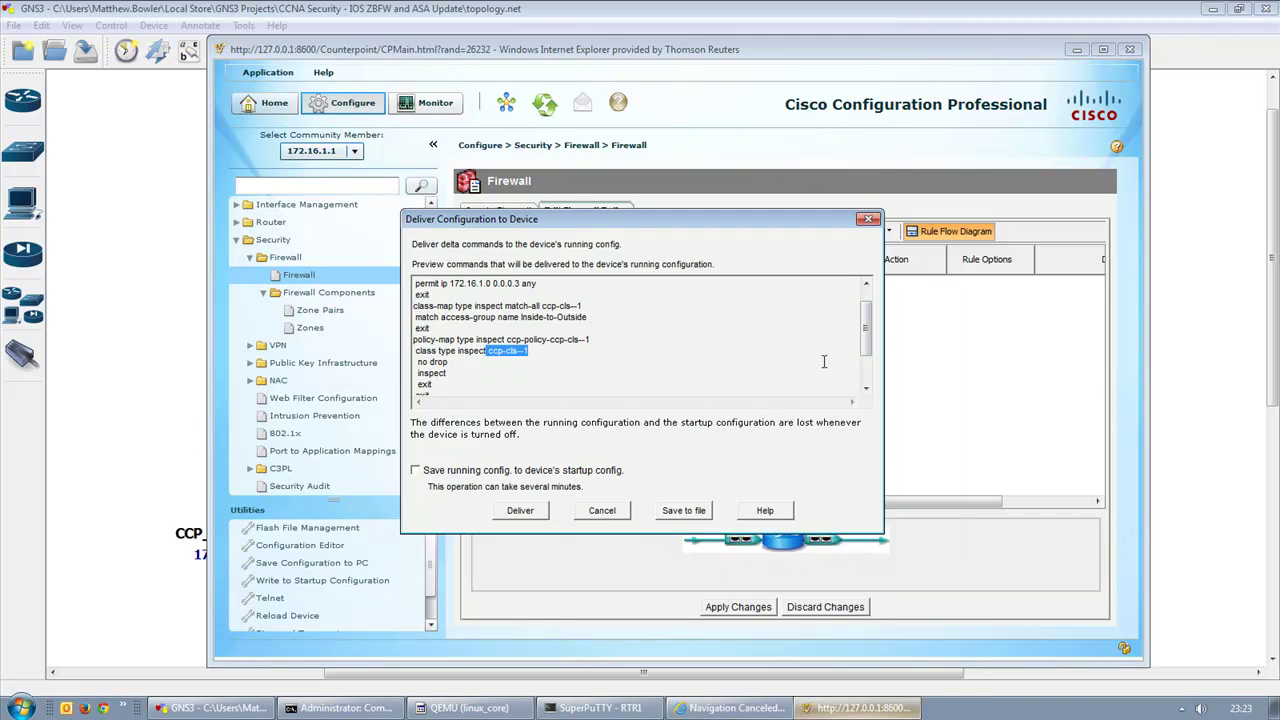
pyautogui.moveTo(868, 331); pyautogui.dragTo(868, 352)
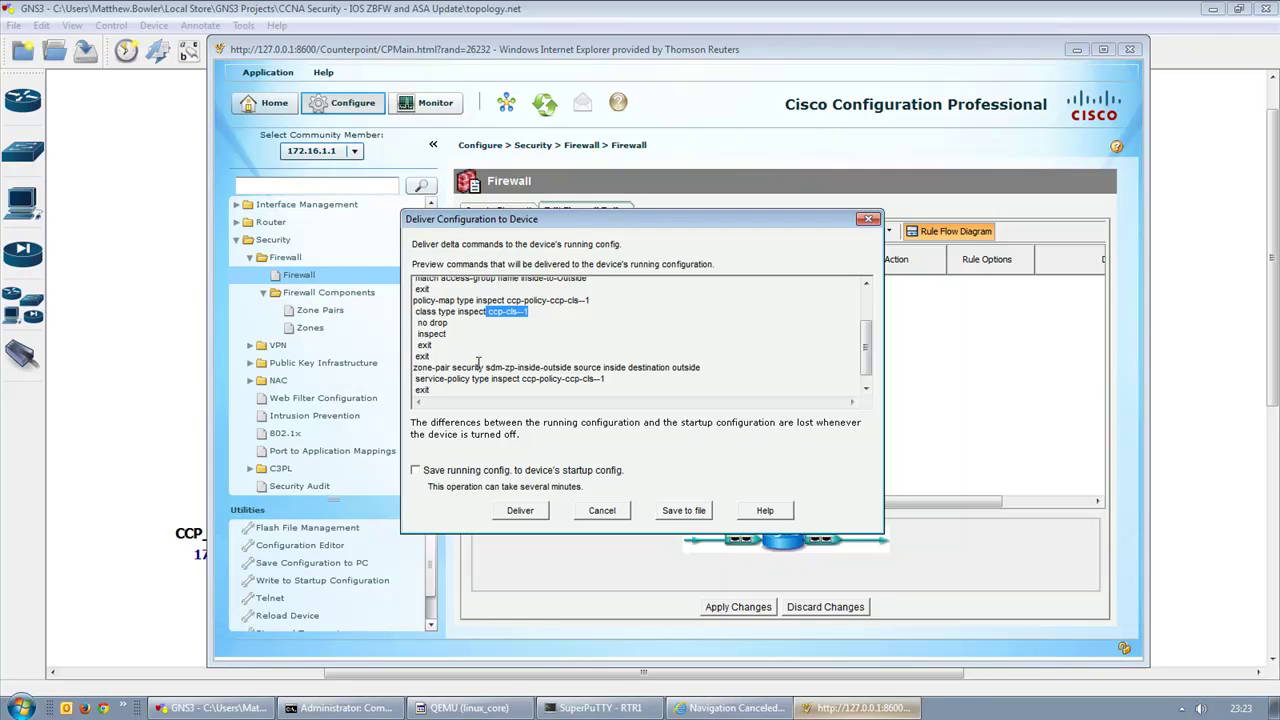
pyautogui.doubleClick(612, 367)
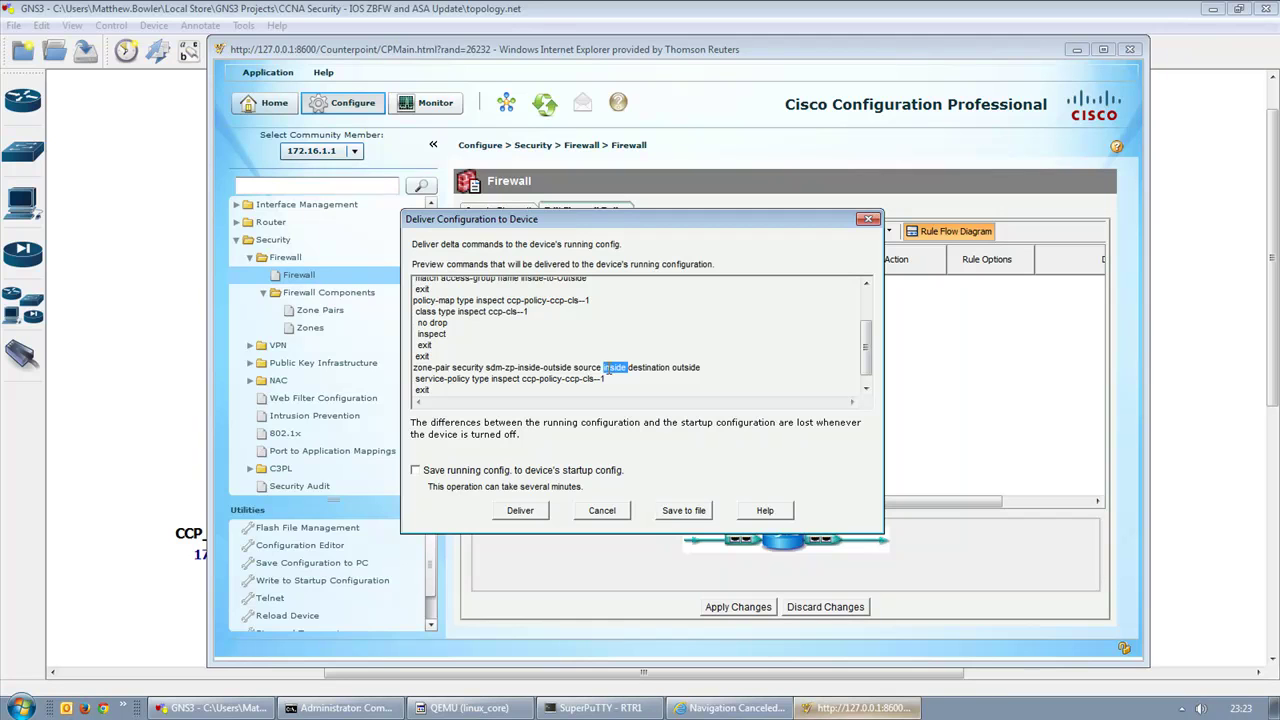
pyautogui.doubleClick(686, 367)
pyautogui.moveTo(415, 380); pyautogui.dragTo(636, 382)
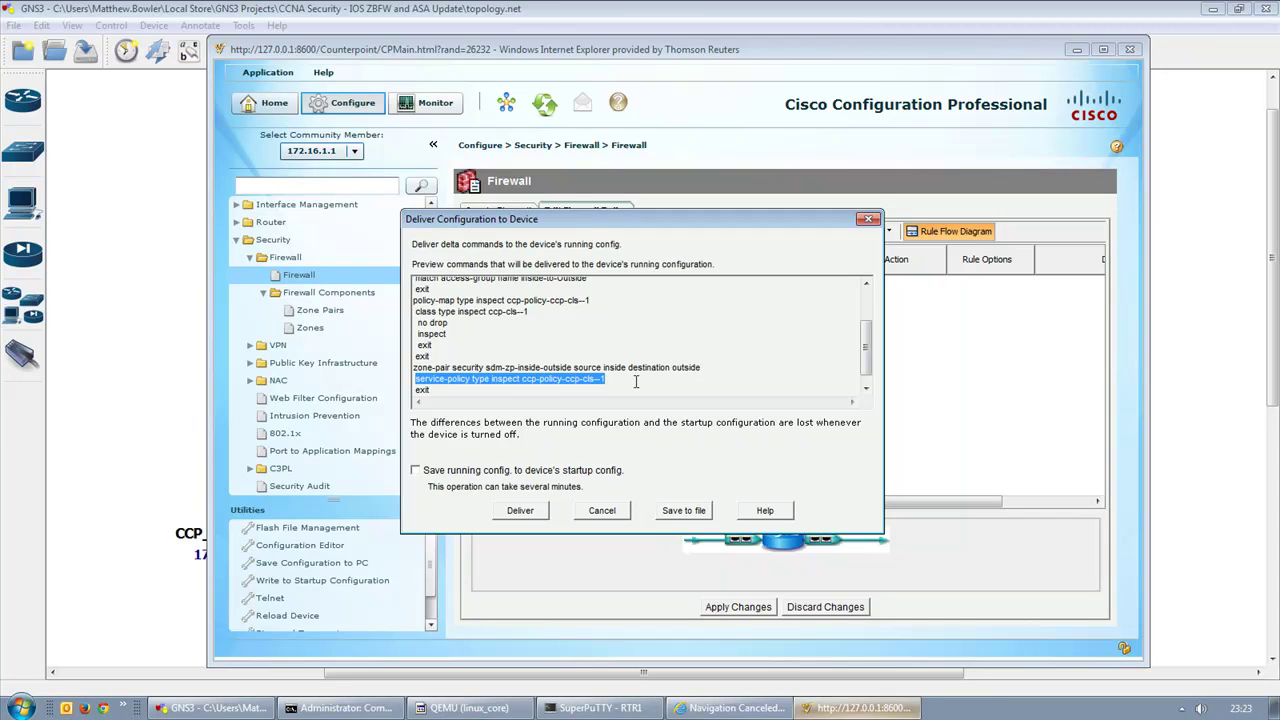
pyautogui.click(594, 300)
pyautogui.moveTo(594, 300); pyautogui.dragTo(505, 297)
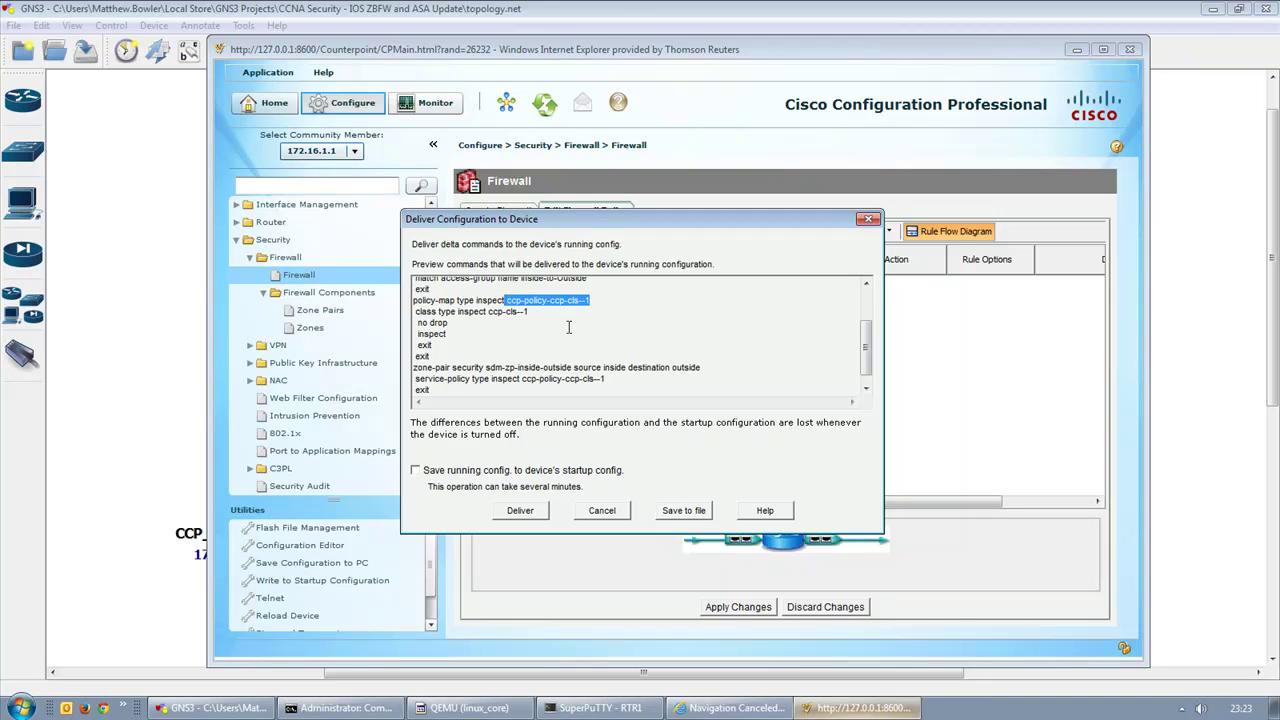
# Step: Recheck the previewed access list and class map commands, then deliver the configuration to the router without saving it to startup
pyautogui.scroll(2, 586, 299)
pyautogui.click(586, 299)
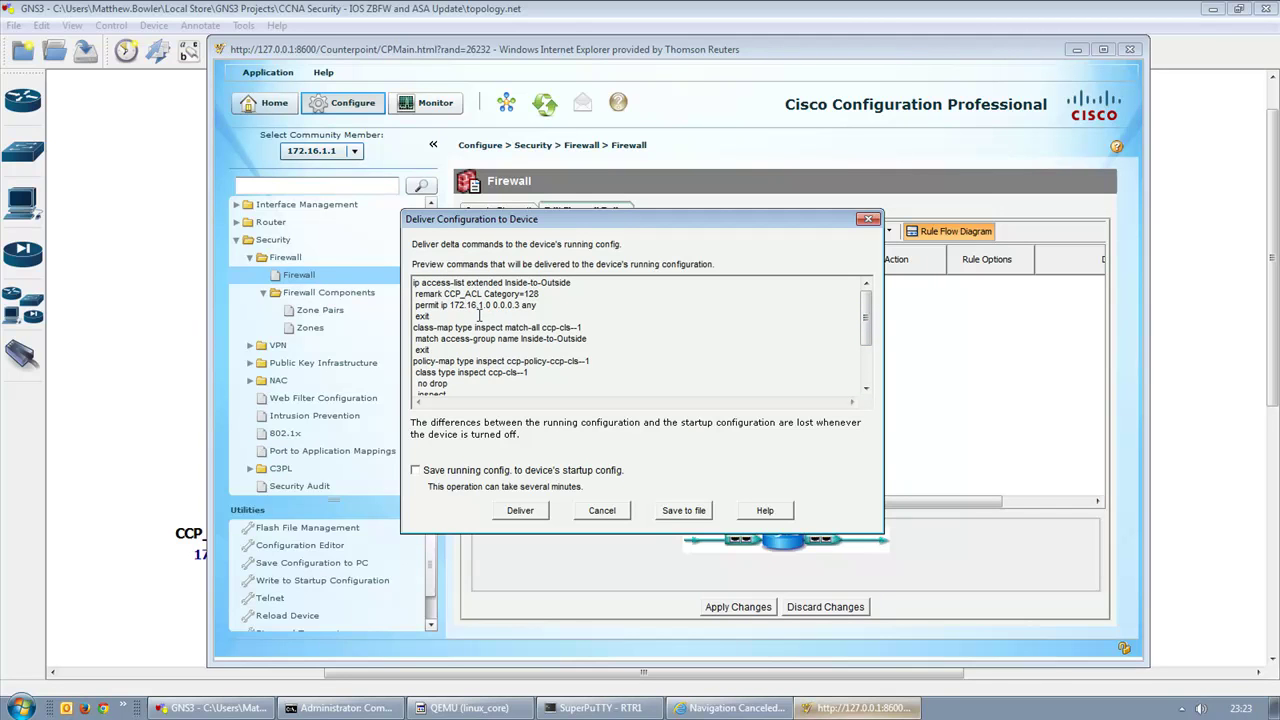
pyautogui.moveTo(451, 319); pyautogui.dragTo(389, 277)
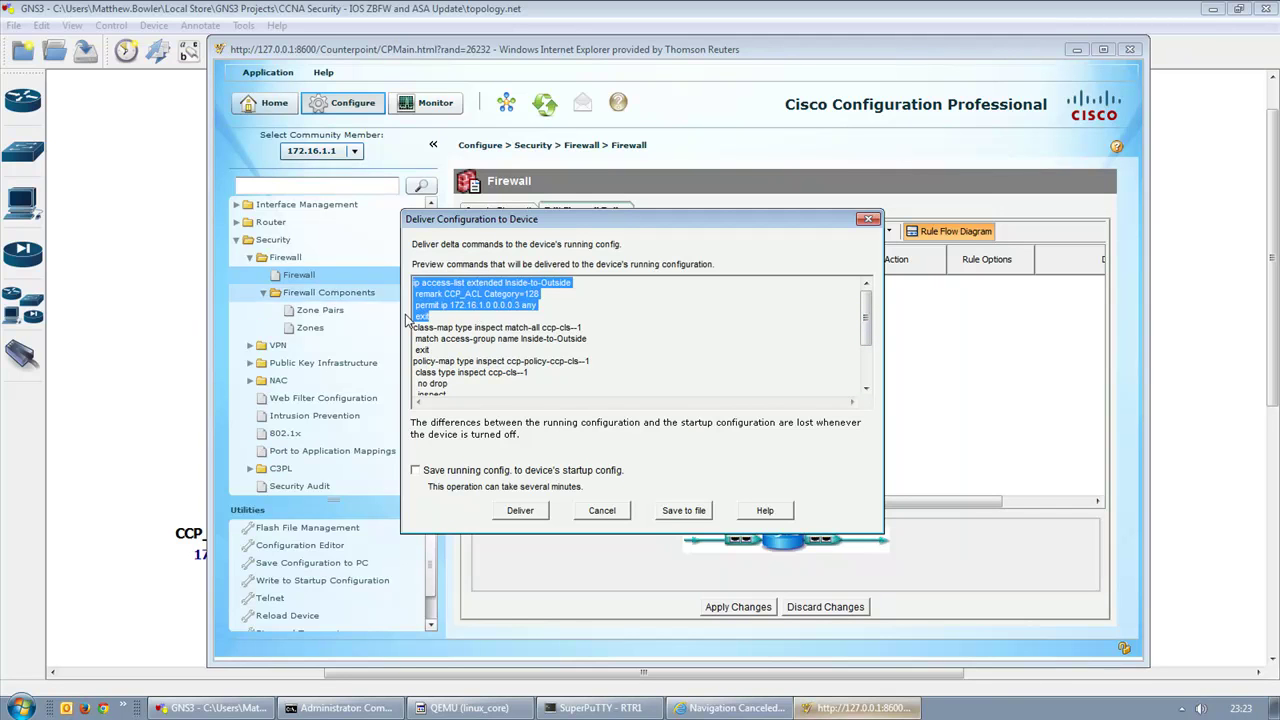
pyautogui.scroll(-2, 473, 298)
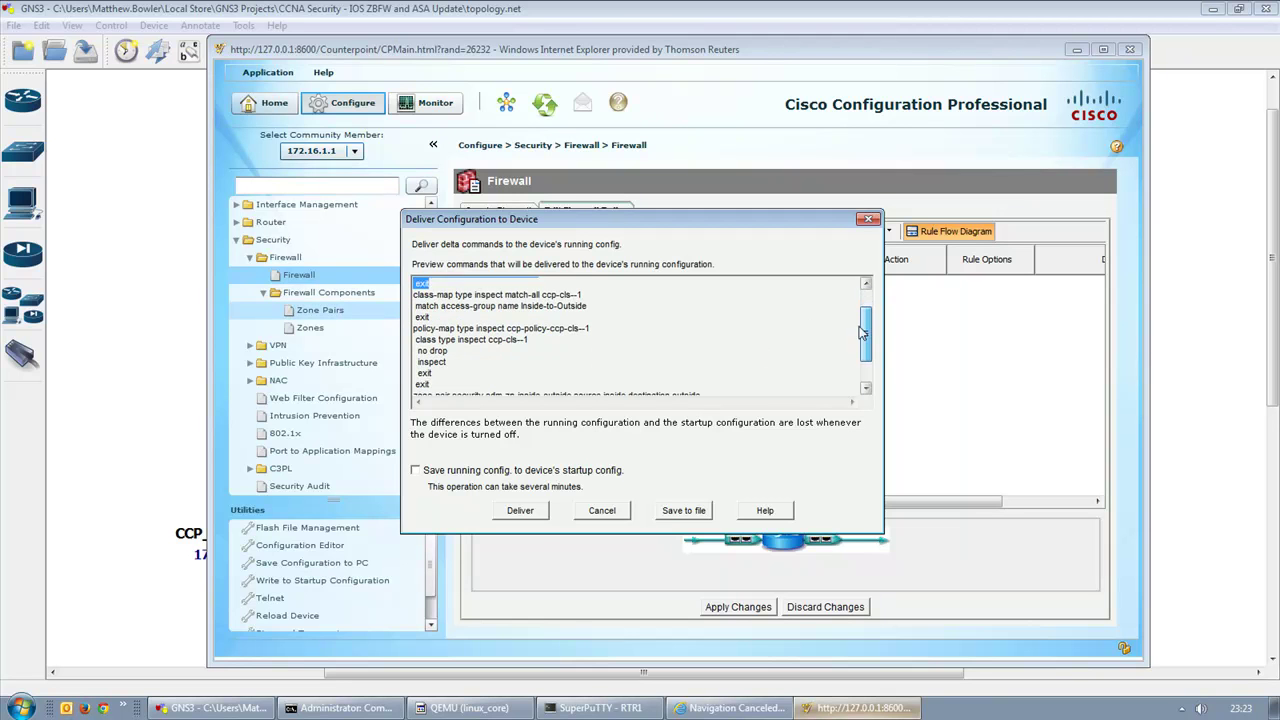
pyautogui.moveTo(413, 287); pyautogui.dragTo(444, 310)
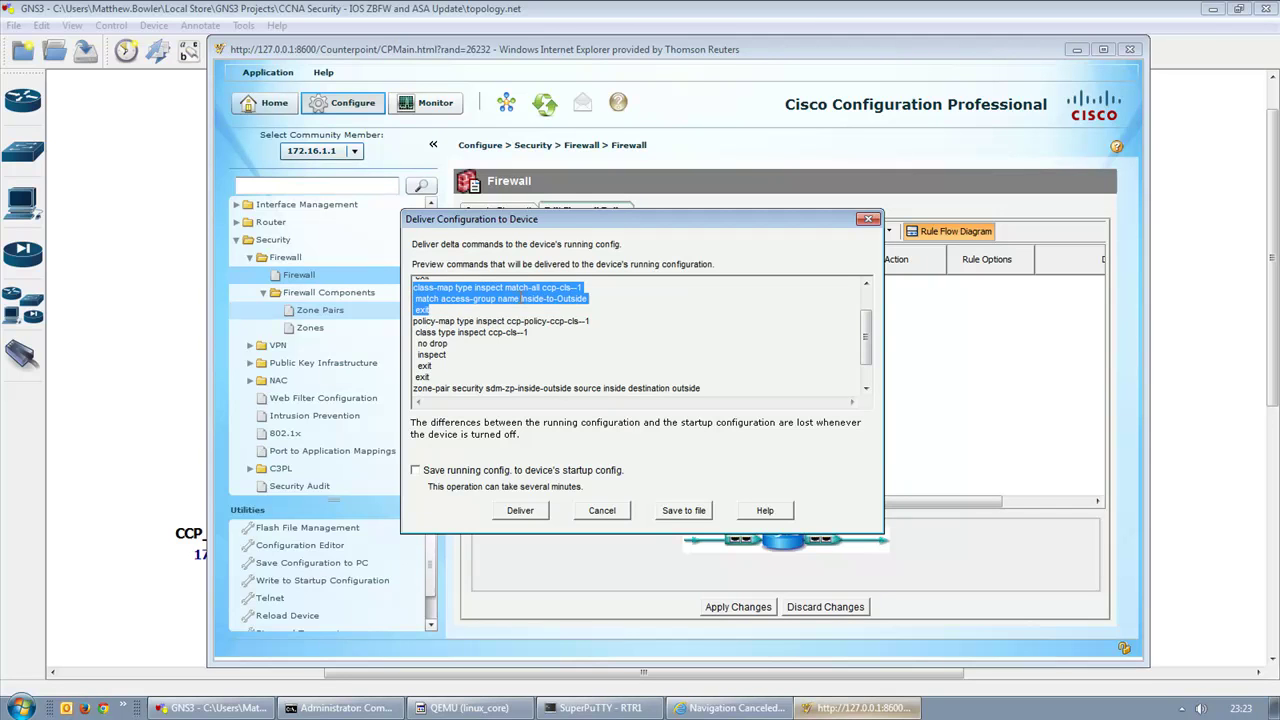
pyautogui.click(576, 299)
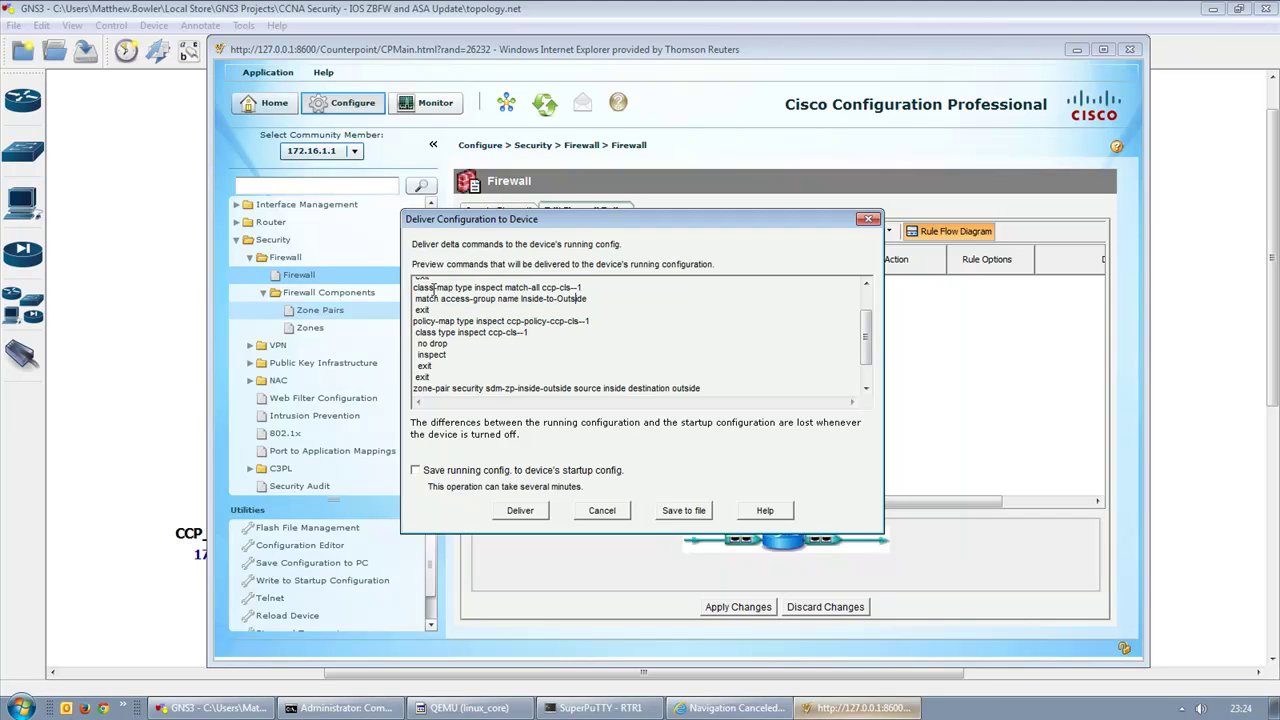
pyautogui.scroll(-1, 873, 345)
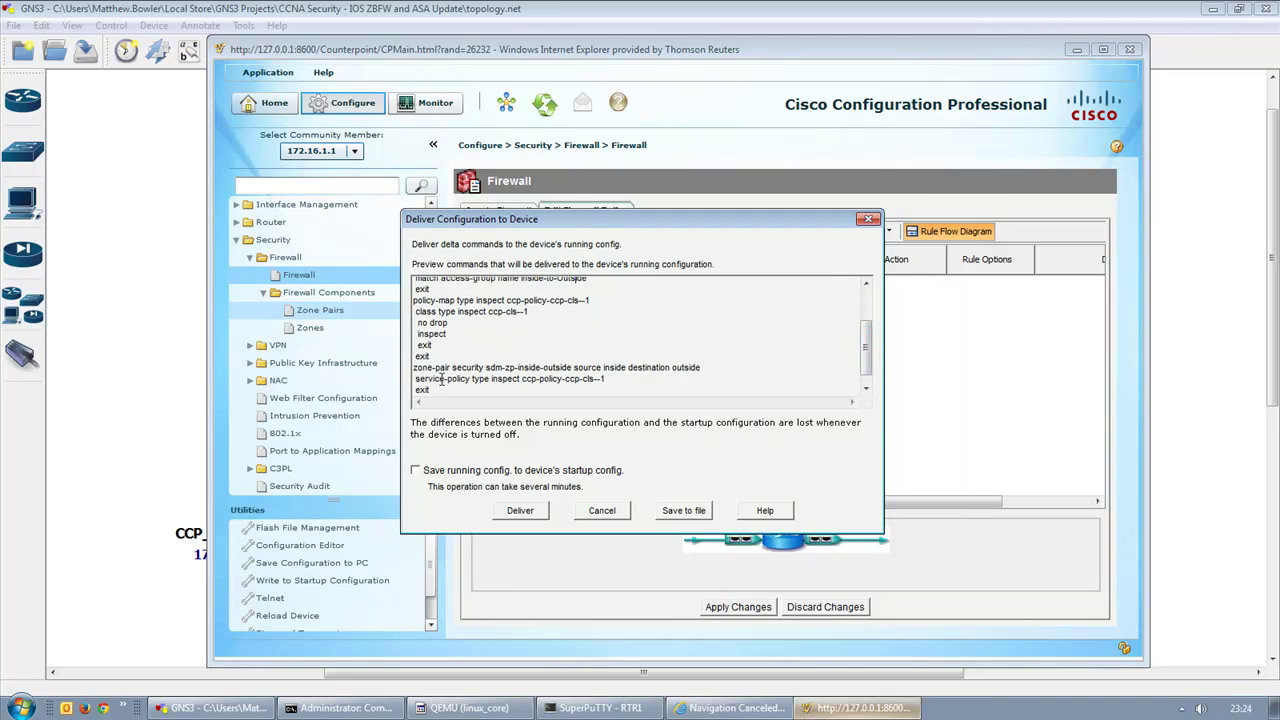
pyautogui.click(510, 512)
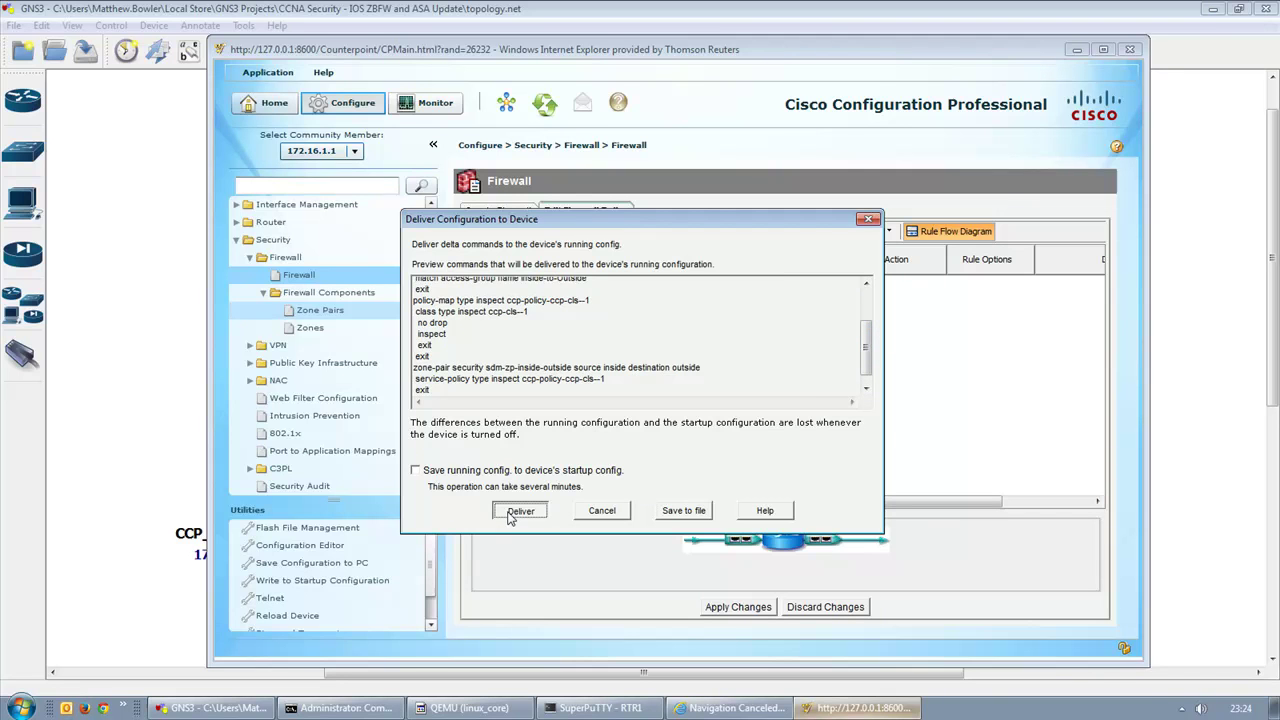
pyautogui.click(636, 467)
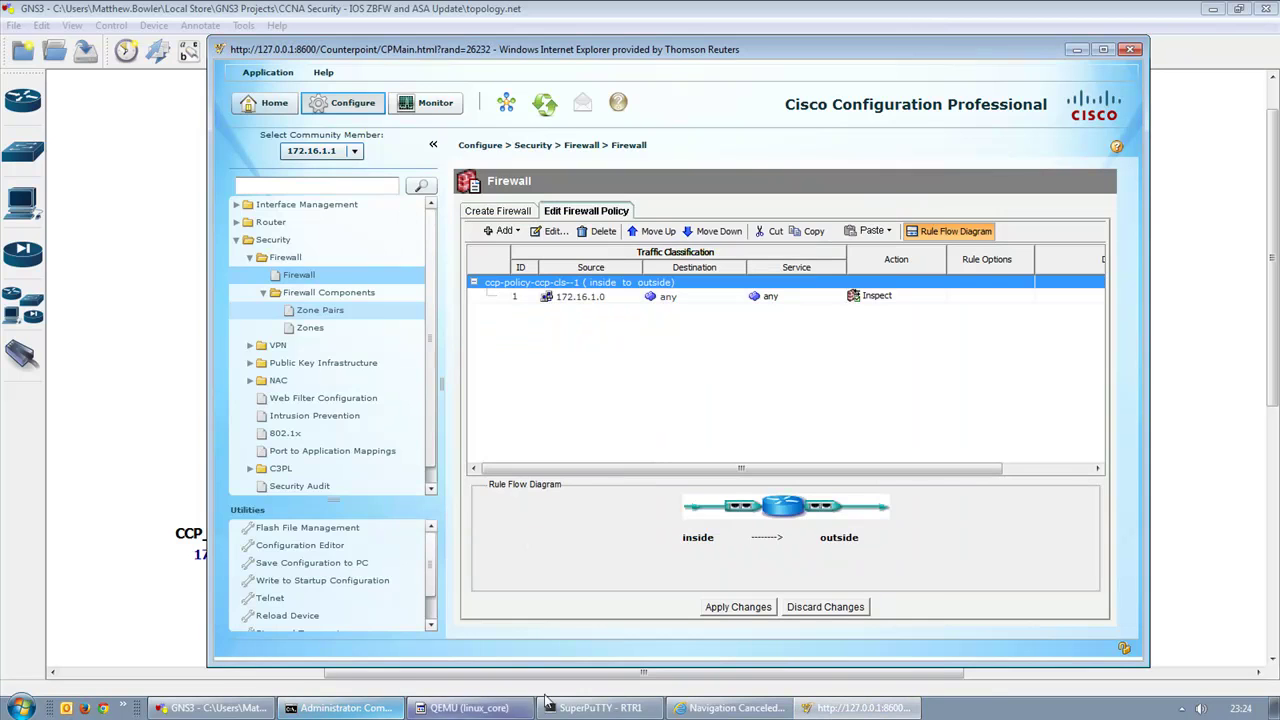
# Step: Switch to the RTR1 console in SuperPuTTY and bring up a fresh prompt
pyautogui.click(576, 710)
pyautogui.press('Return')
pyautogui.press('Return')
pyautogui.press('Return')
pyautogui.press('Return')
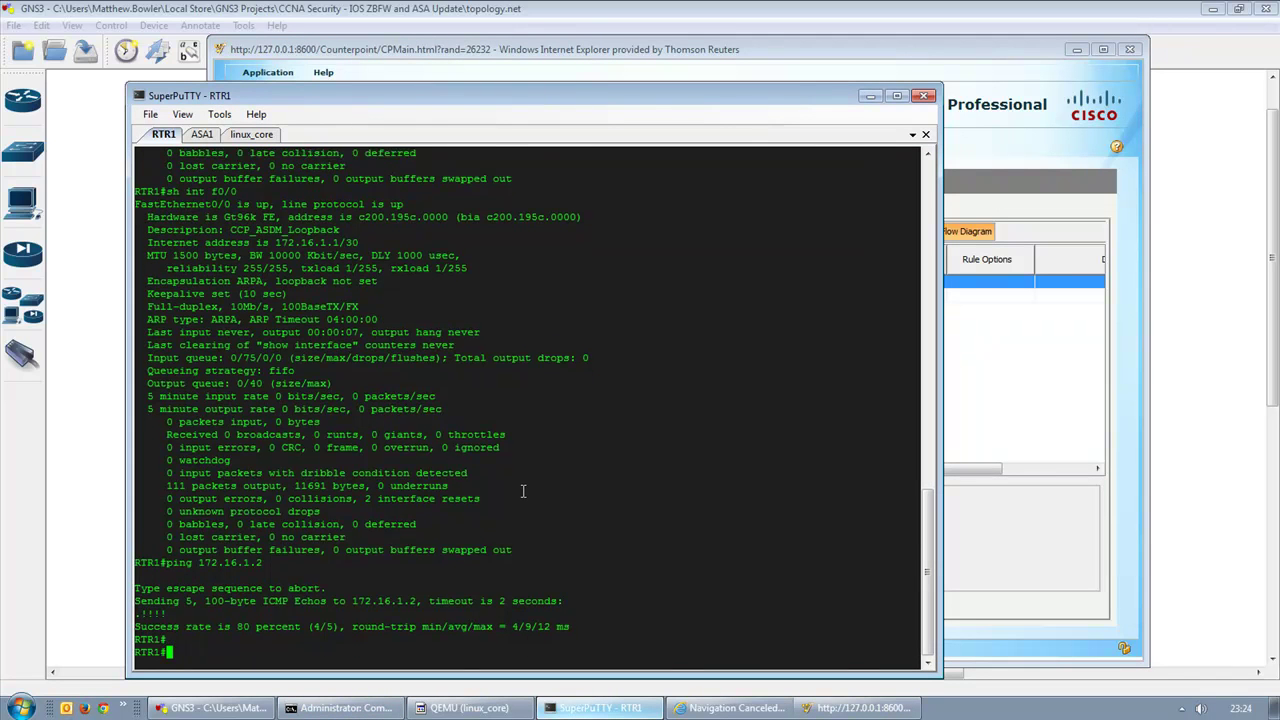
# Step: Switch to the Windows Command Prompt, move its window clear of the RTR1 console, and ping 192.168.2.2
pyautogui.click(340, 708)
pyautogui.moveTo(431, 98); pyautogui.dragTo(813, 119)
pyautogui.write('ping 192.168')
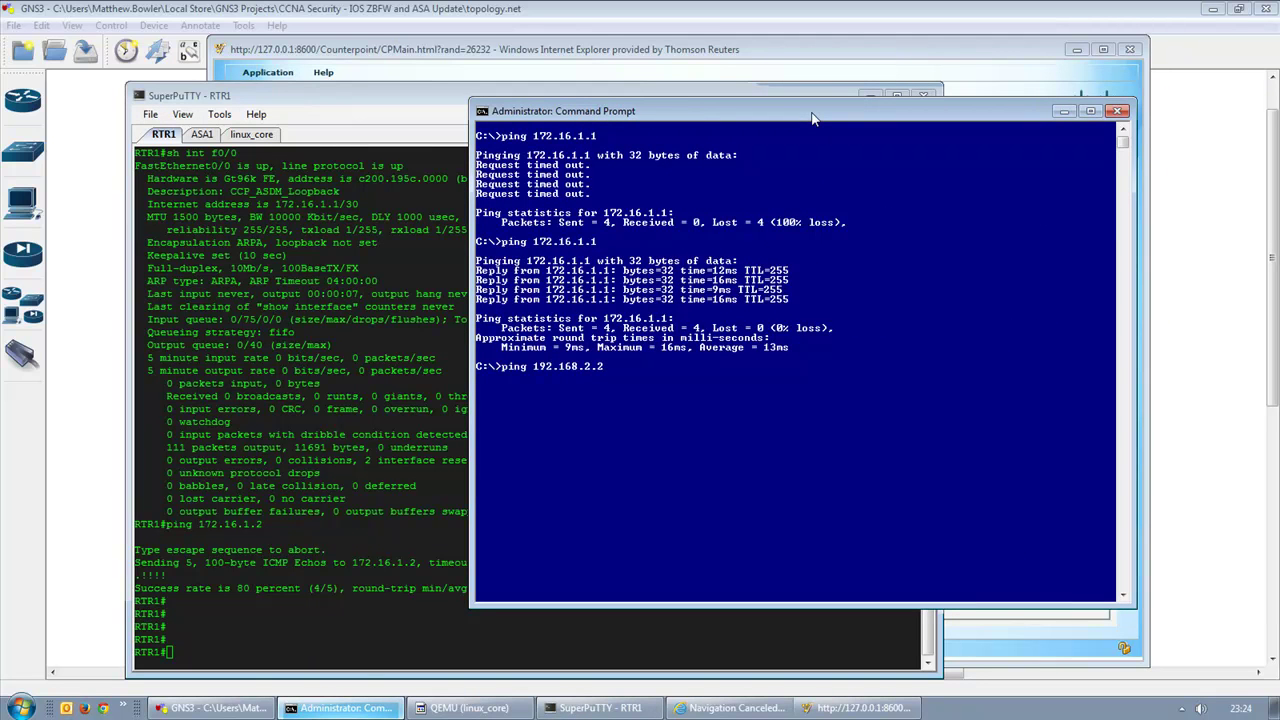
pyautogui.write('.2.2')
pyautogui.press('Return')
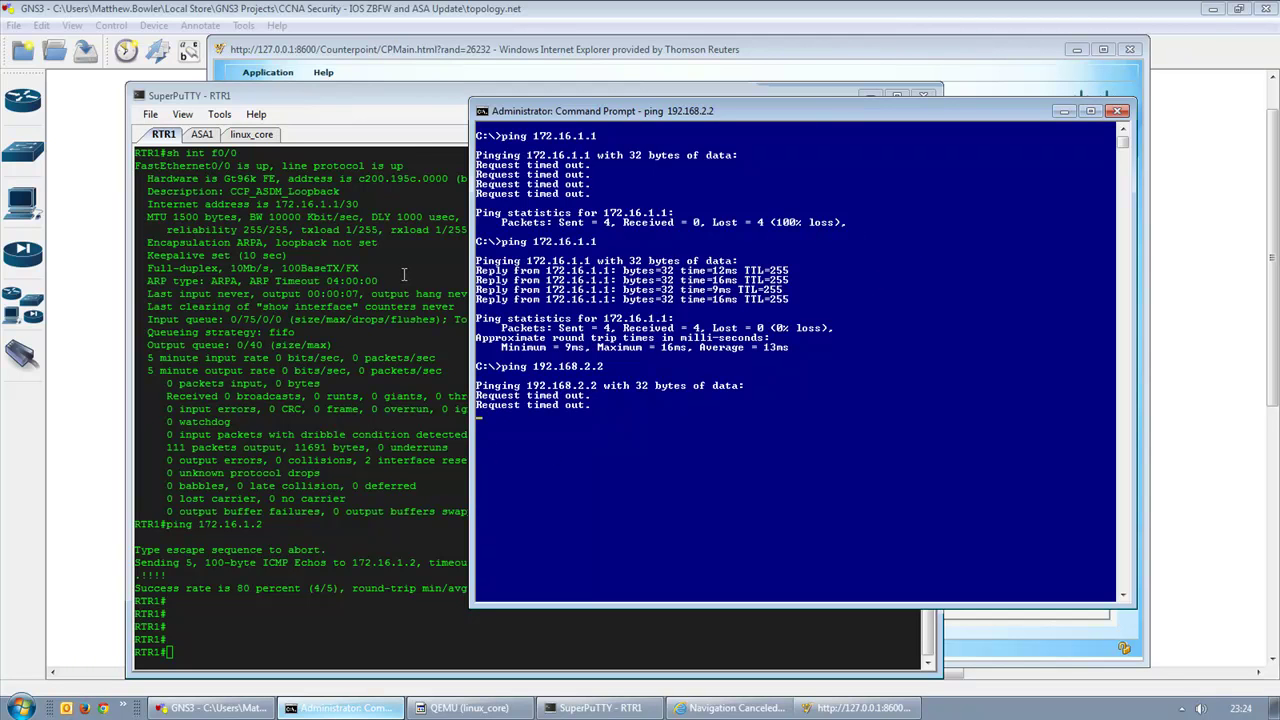
# Step: Apply the firewall policy changes in Cisco Configuration Professional and show the log with "sh log" on RTR1's console
pyautogui.click(465, 52)
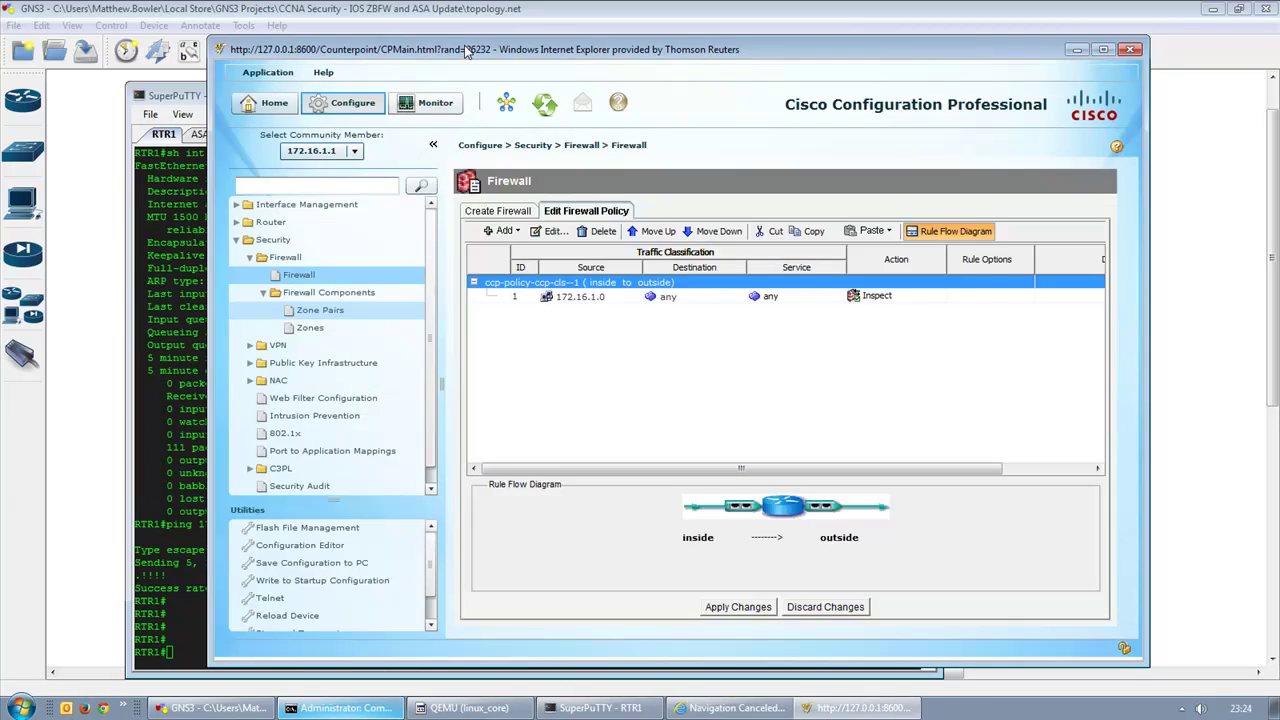
pyautogui.click(745, 608)
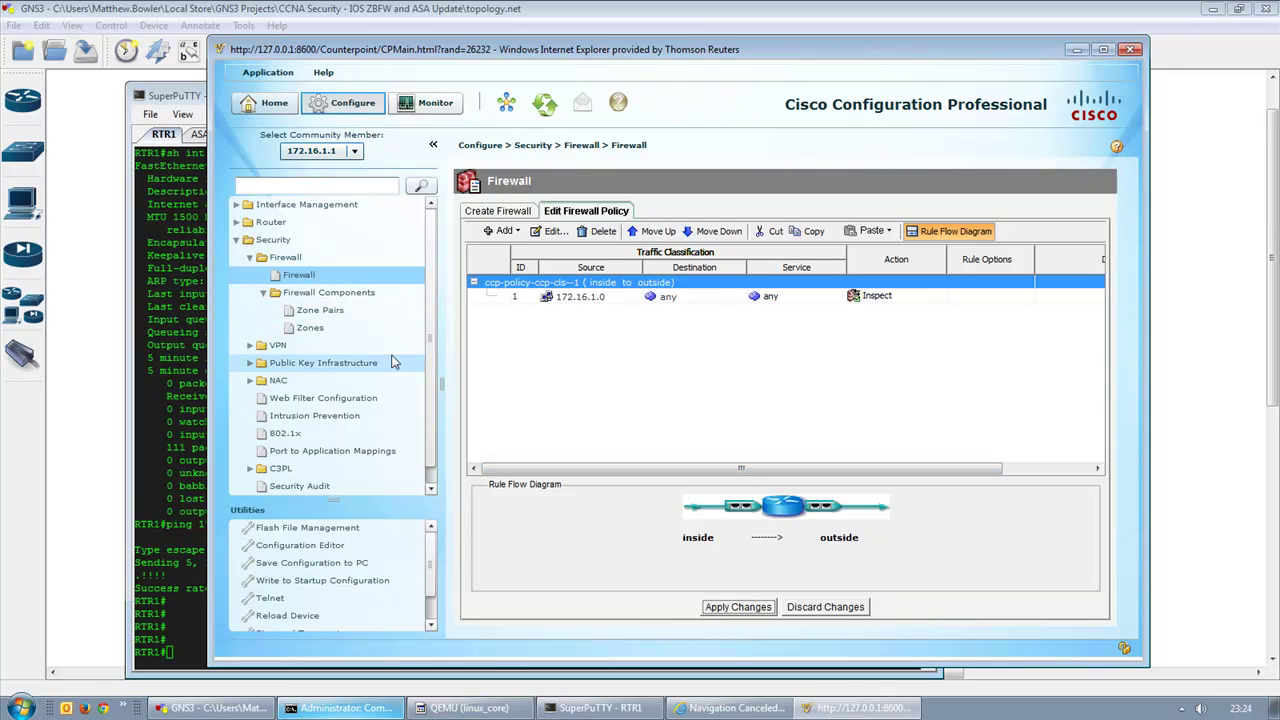
pyautogui.click(176, 545)
pyautogui.write('sh log')
pyautogui.press('Return')
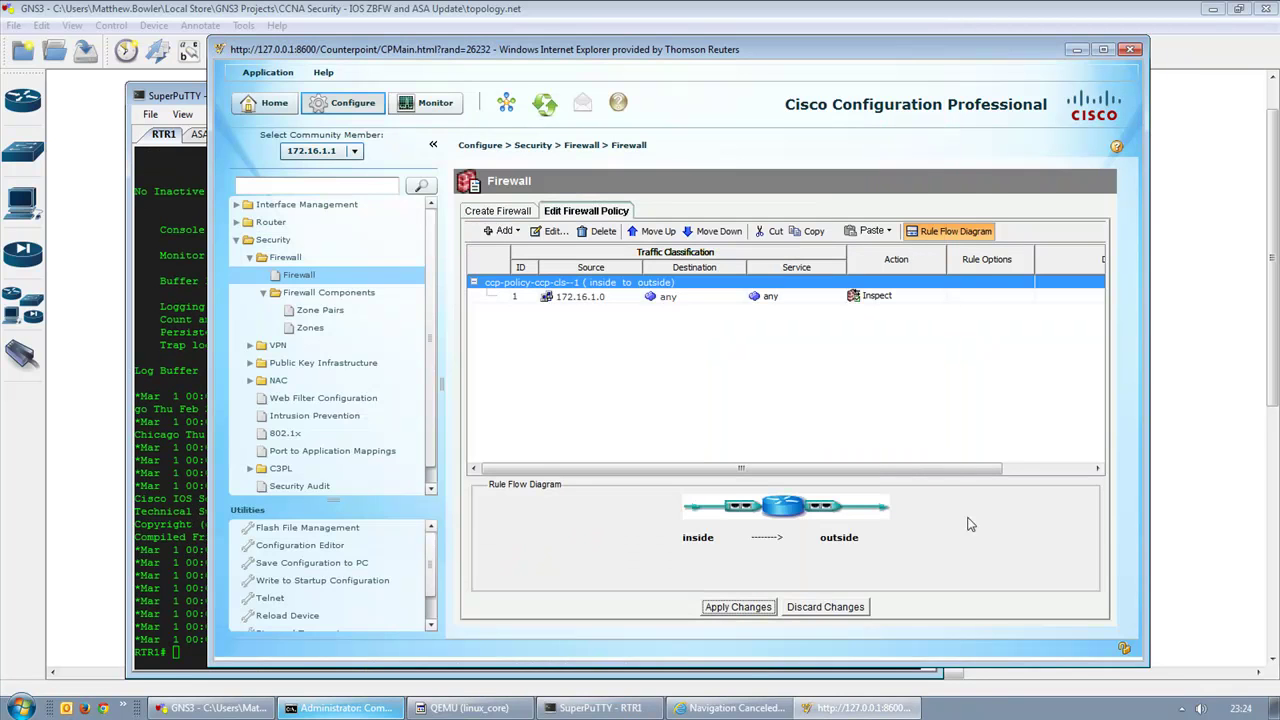
# Step: Return to the Windows Command Prompt and ping 192.168.2.1
pyautogui.click(972, 520)
pyautogui.moveTo(672, 708)
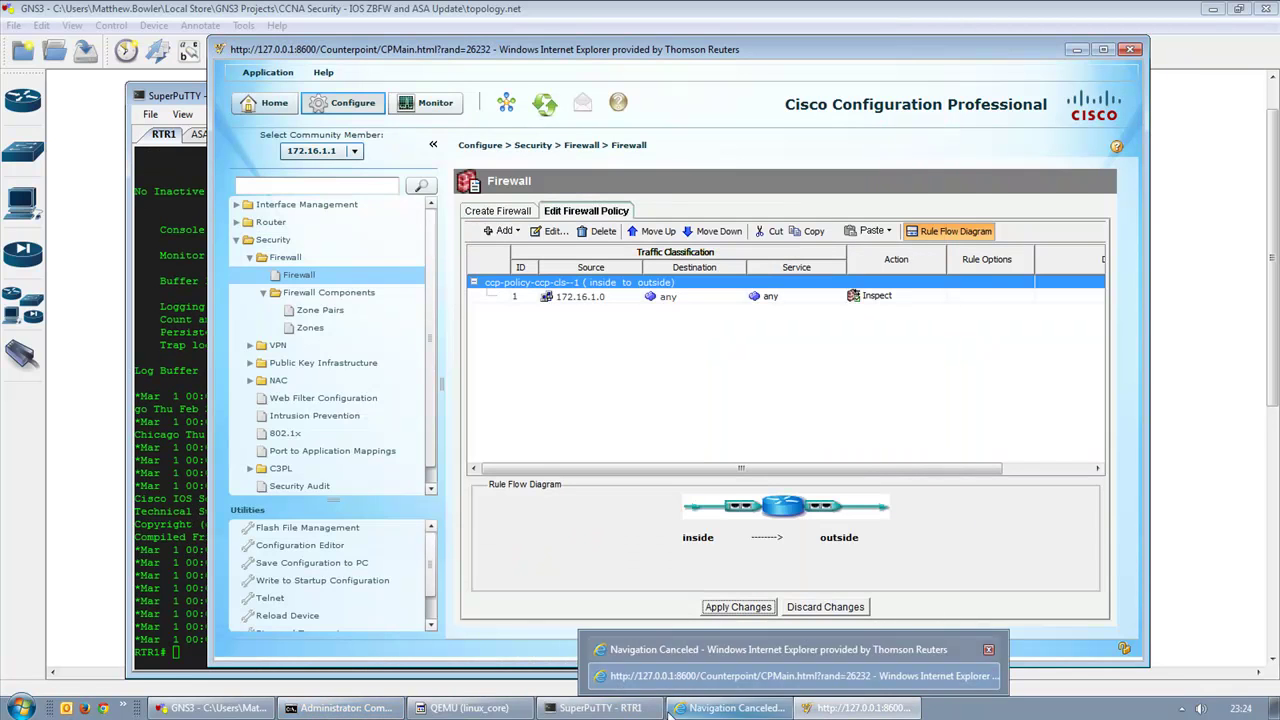
pyautogui.moveTo(375, 710)
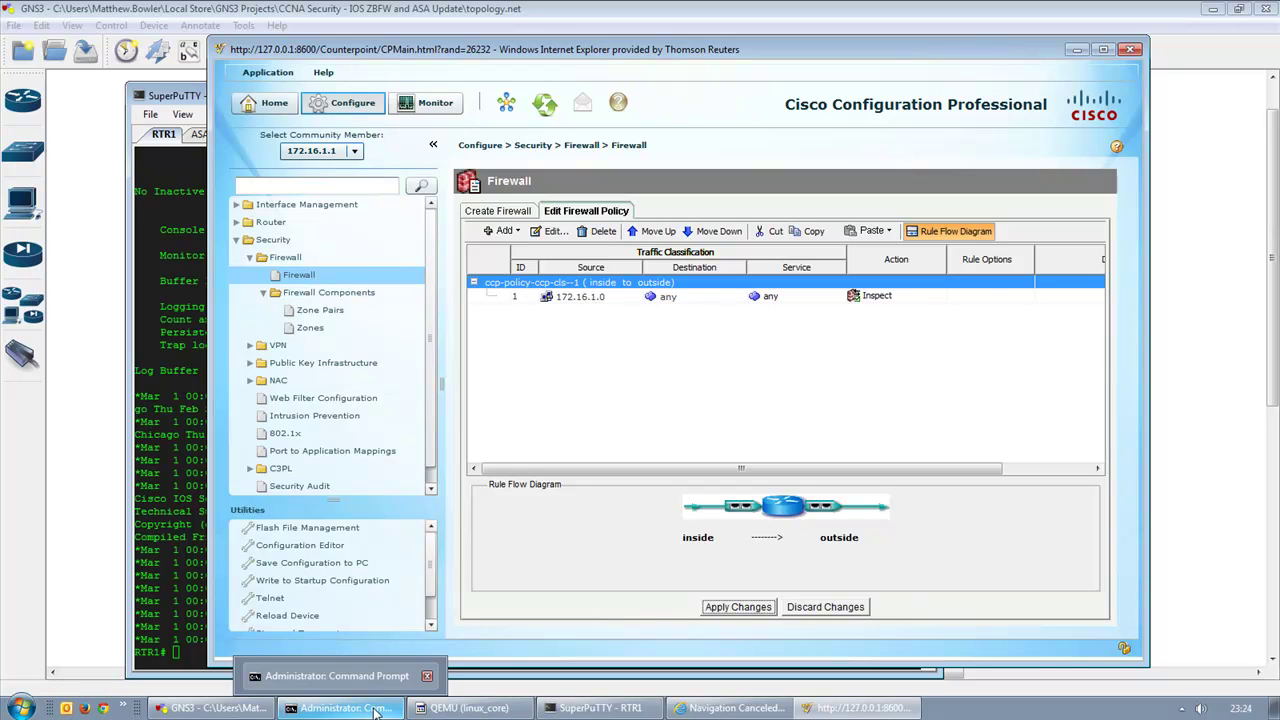
pyautogui.click(375, 710)
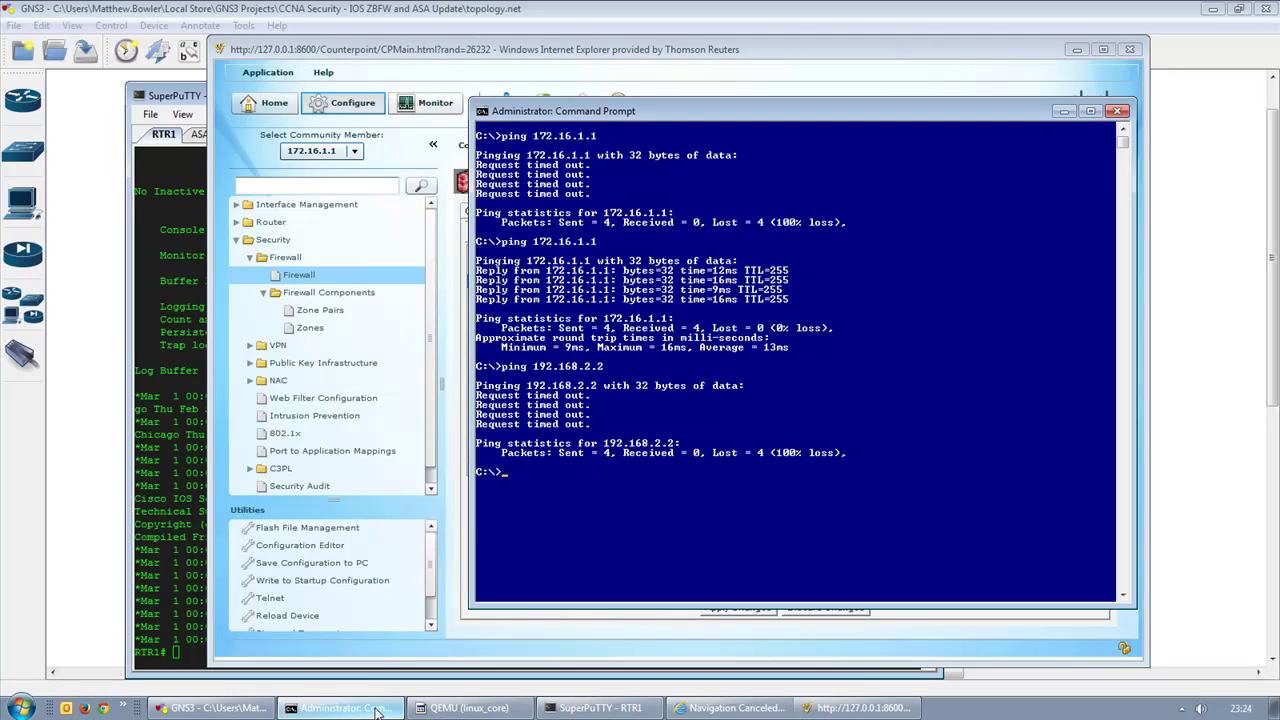
pyautogui.press('Up')
pyautogui.press('BackSpace')
pyautogui.write('192.168.2.1')
pyautogui.press('Return')
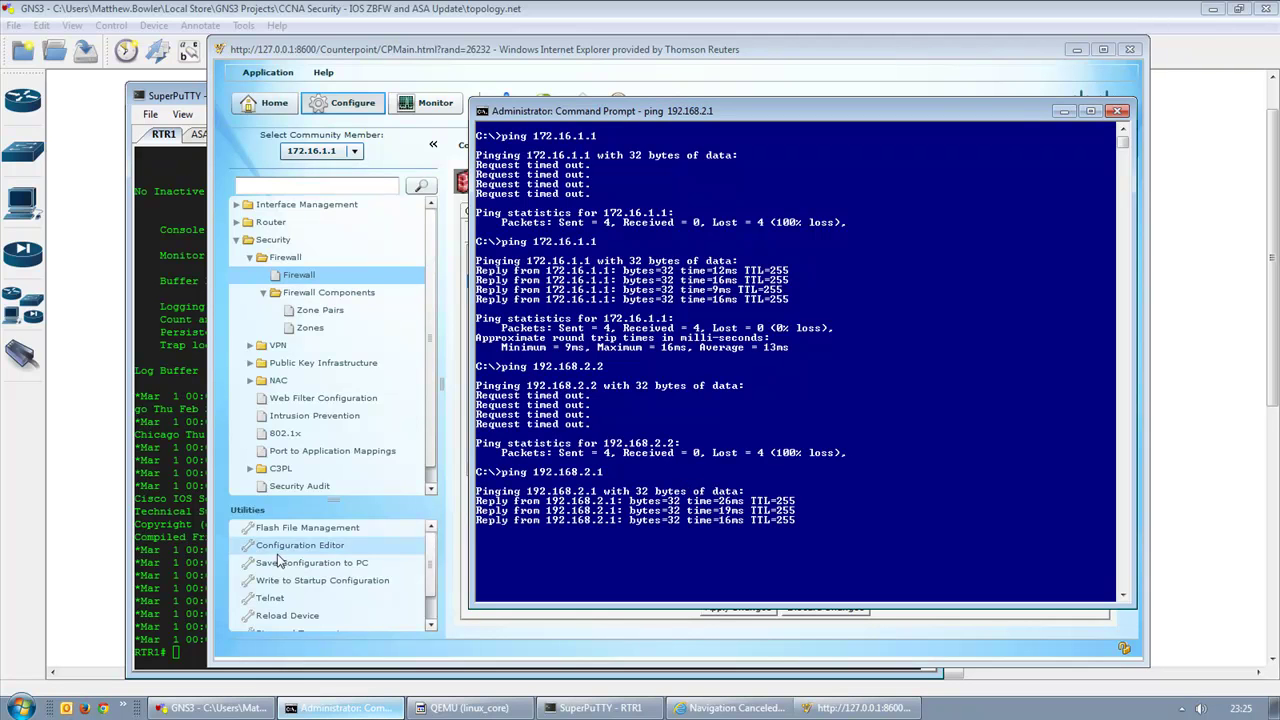
# Step: Switch to RTR1's console in SuperPuTTY and enter global configuration mode with "conf t"
pyautogui.click(187, 567)
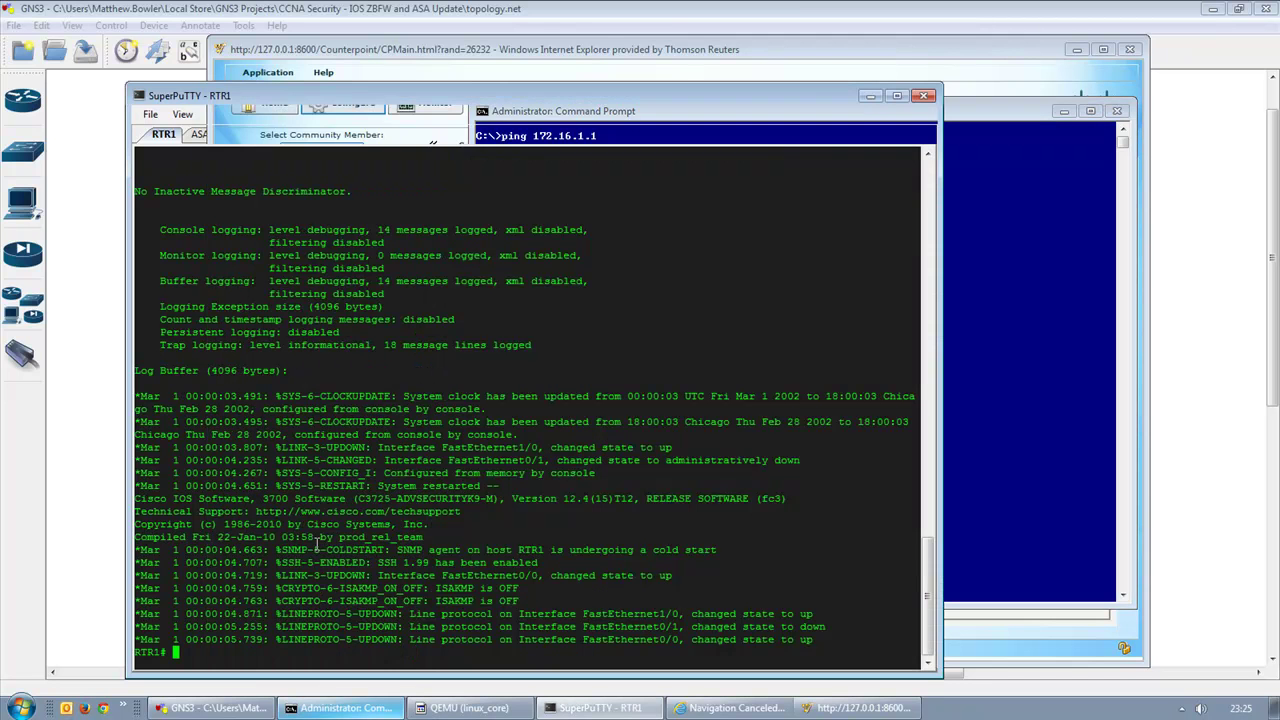
pyautogui.press('Return')
pyautogui.press('Return')
pyautogui.press('Return')
pyautogui.press('Return')
pyautogui.press('Return')
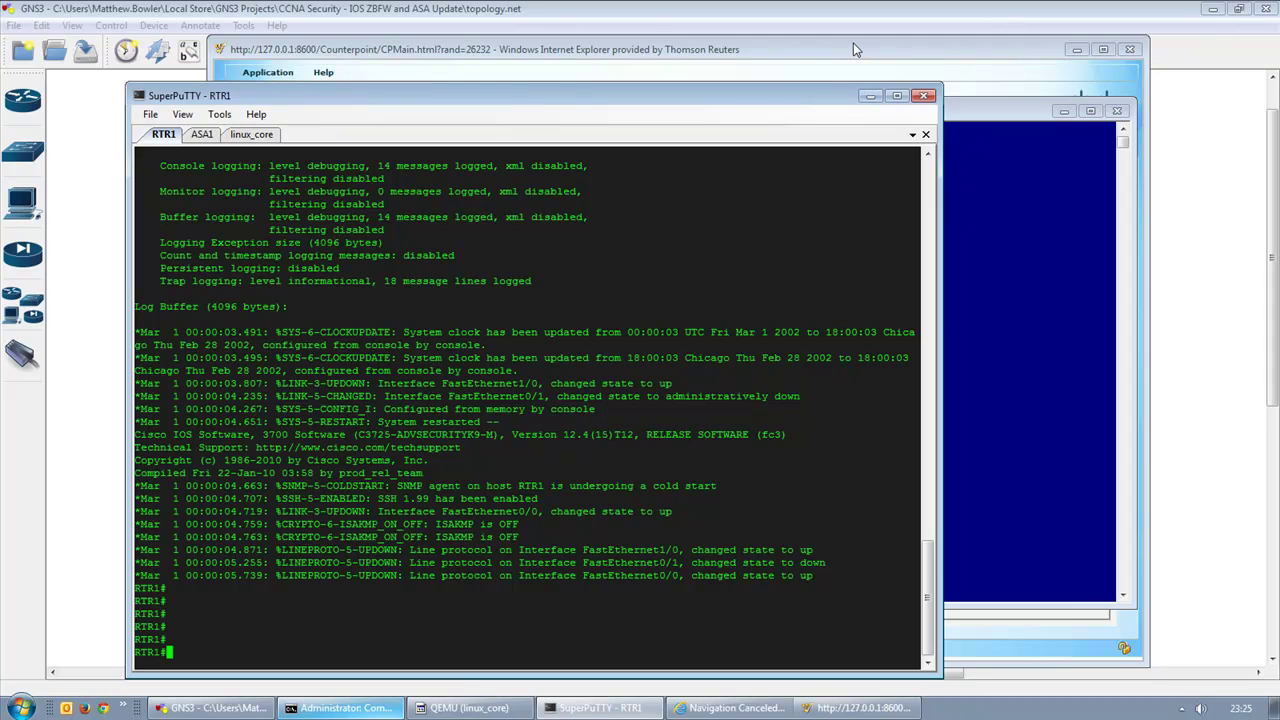
pyautogui.write('conf t')
pyautogui.press('Return')
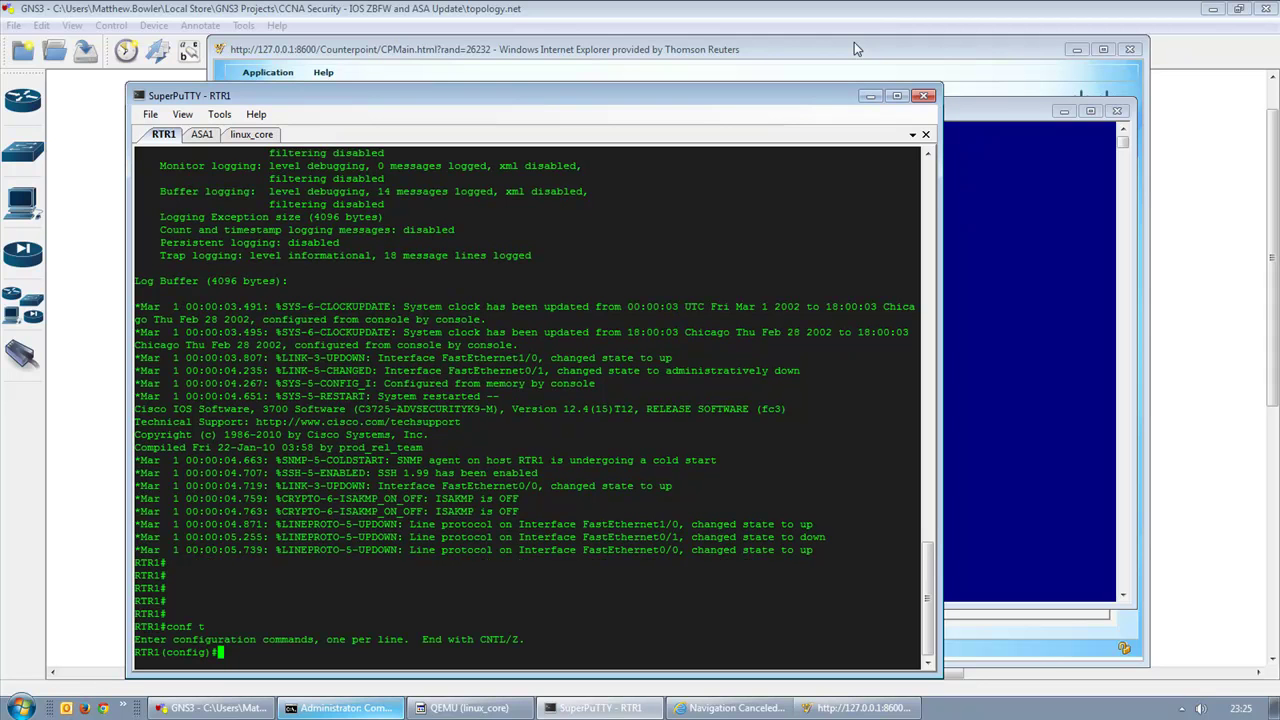
# Step: List the console logging options, set "logging console debugging" on RTR1, and exit configuration mode
pyautogui.write('logg')
pyautogui.press('Tab')
pyautogui.write('con')
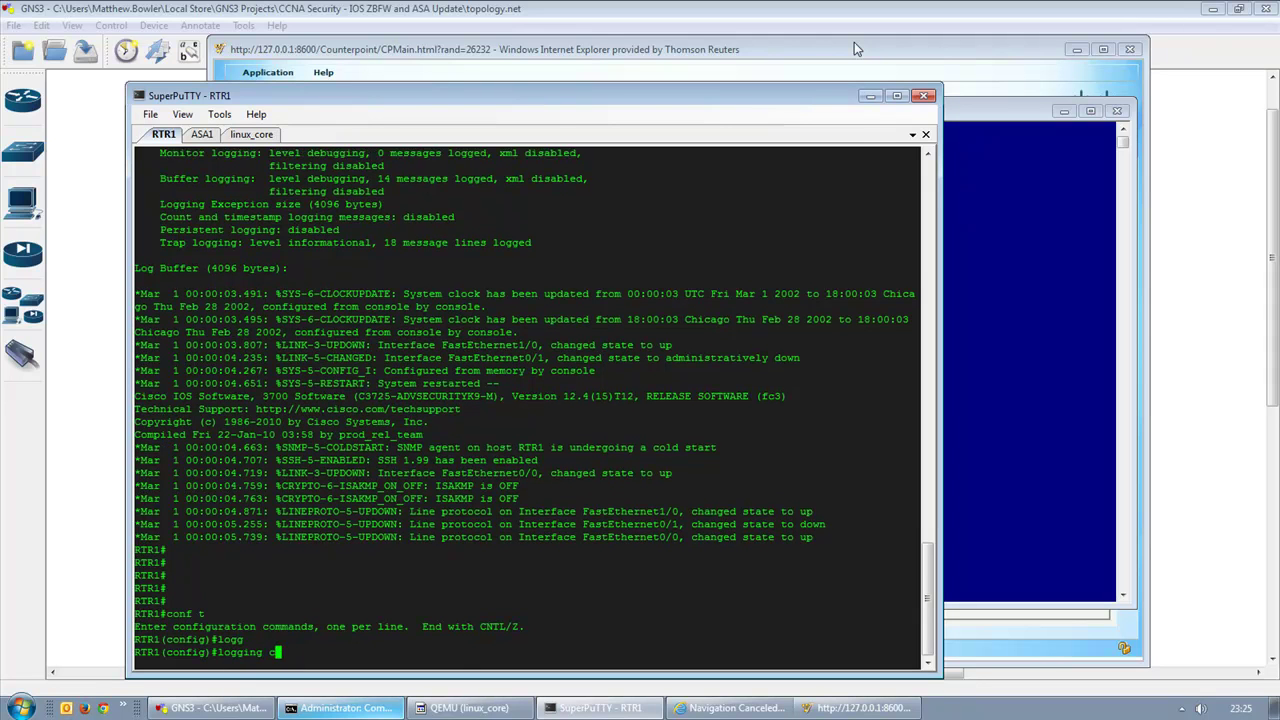
pyautogui.press('Tab')
pyautogui.write('?')
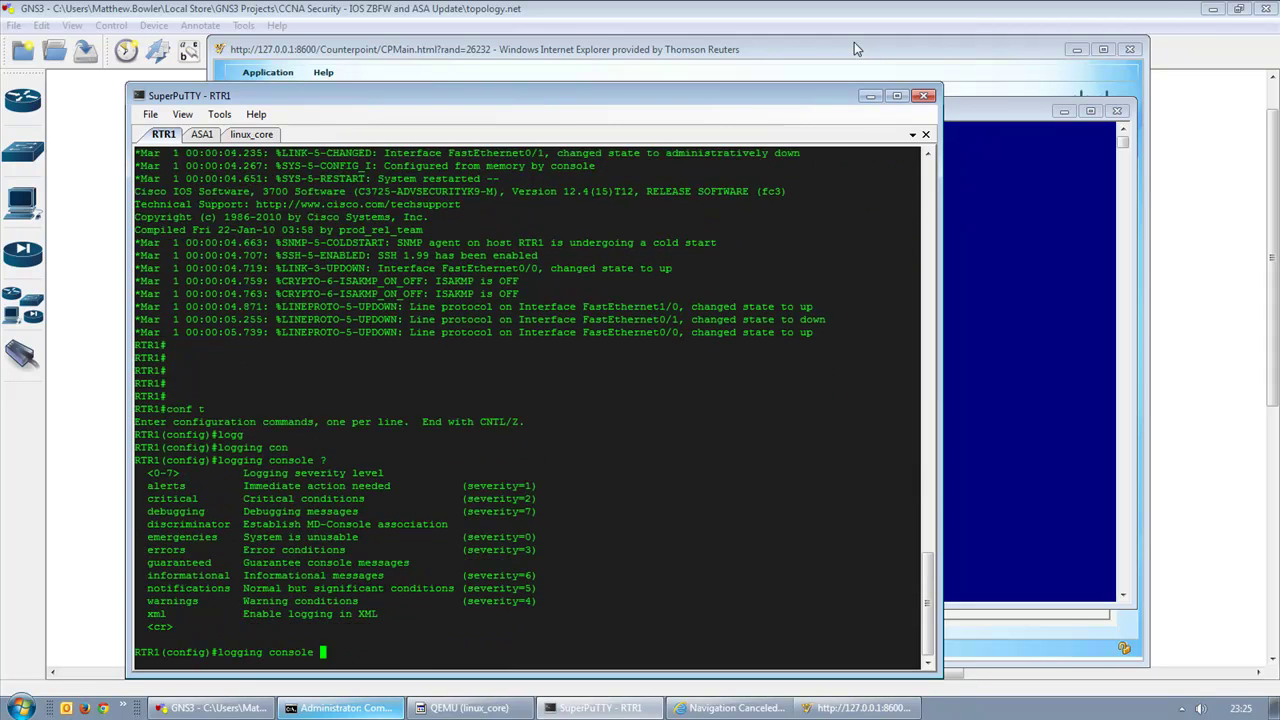
pyautogui.write('de')
pyautogui.press('Tab')
pyautogui.press('Return')
pyautogui.write('exit')
pyautogui.press('Return')
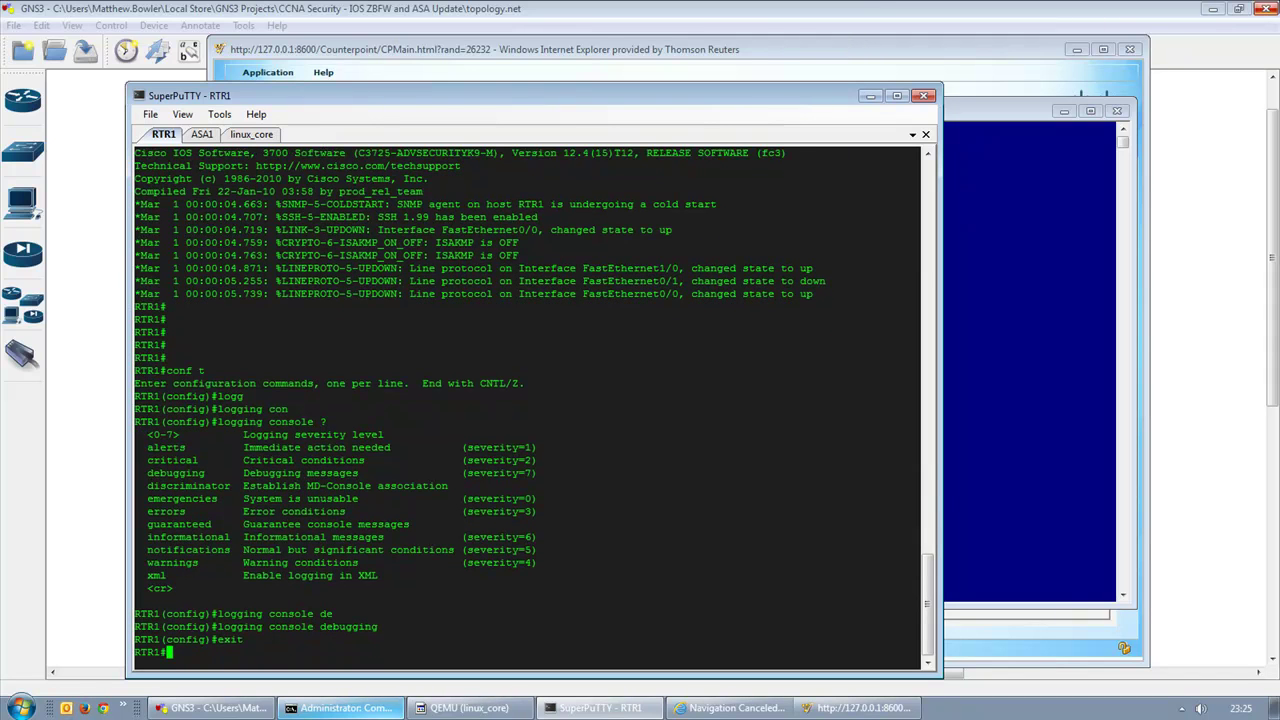
# Step: Repeat the ping to 192.168.2.1 from the Windows Command Prompt with console debugging logging enabled on the router
pyautogui.click(1037, 455)
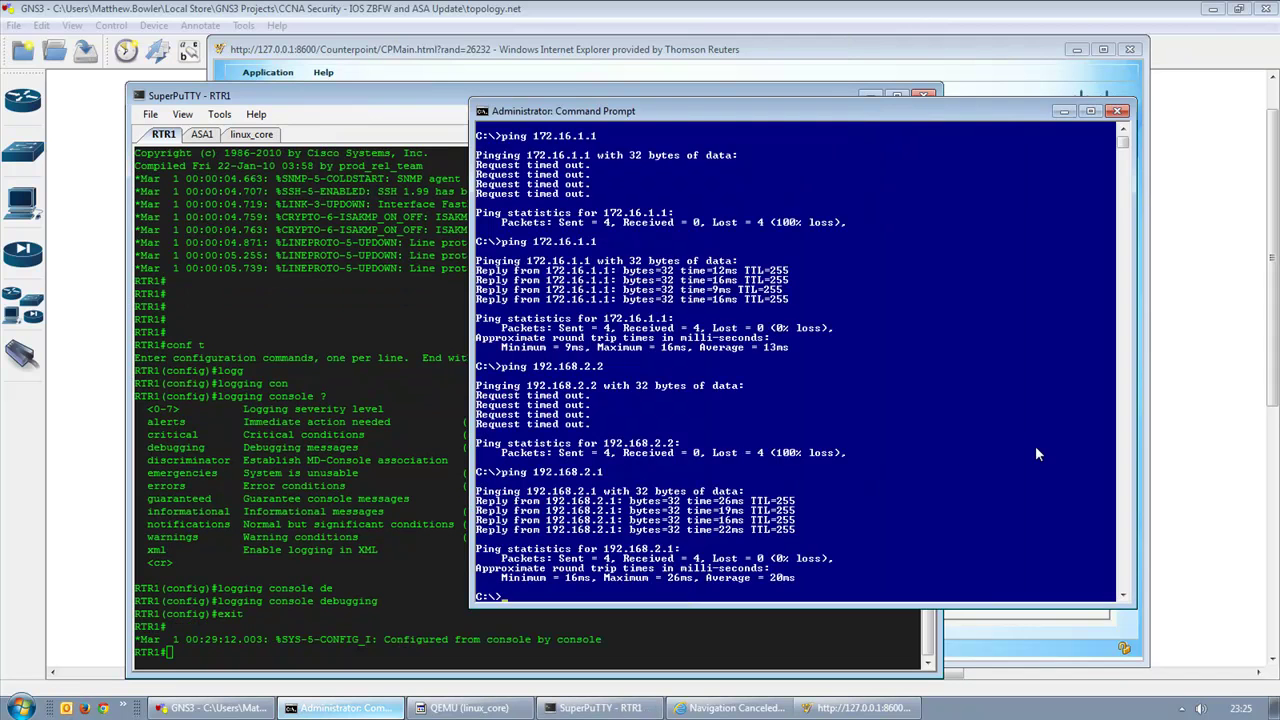
pyautogui.press('Up')
pyautogui.press('Return')
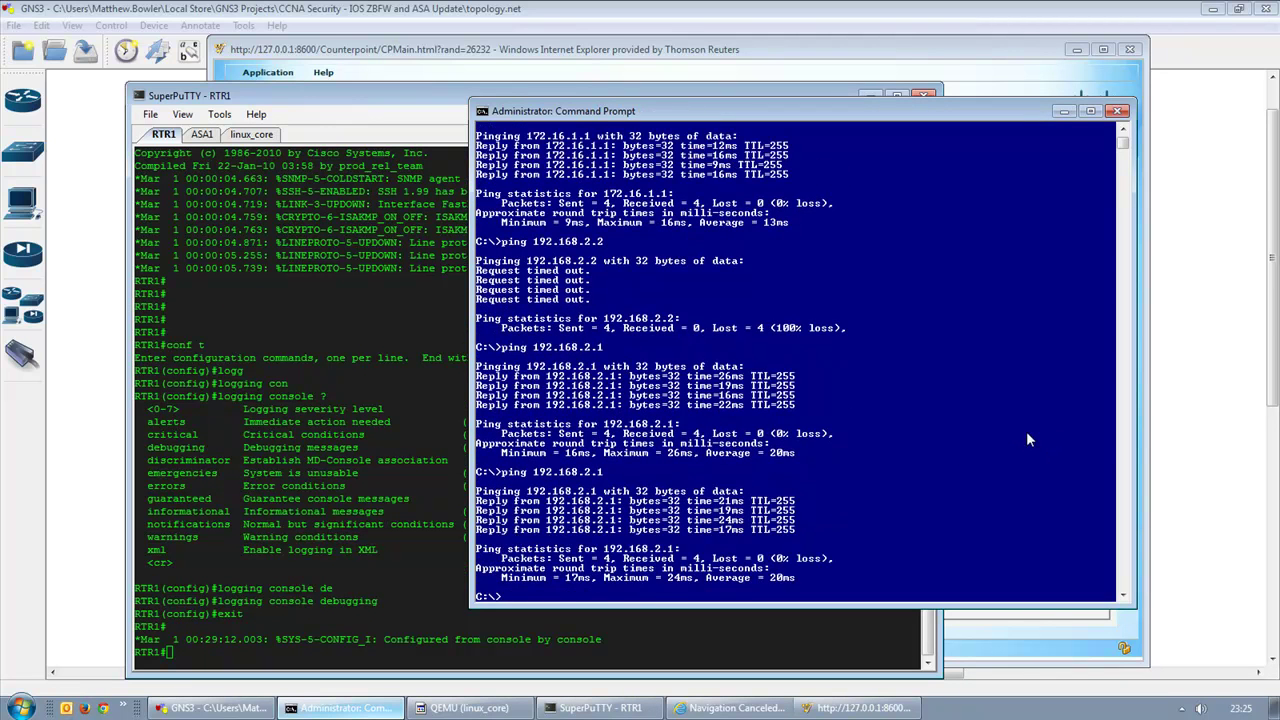
# Step: Switch to Cisco Configuration Professional and open the Firewall Status page in the Security monitoring section
pyautogui.click(697, 49)
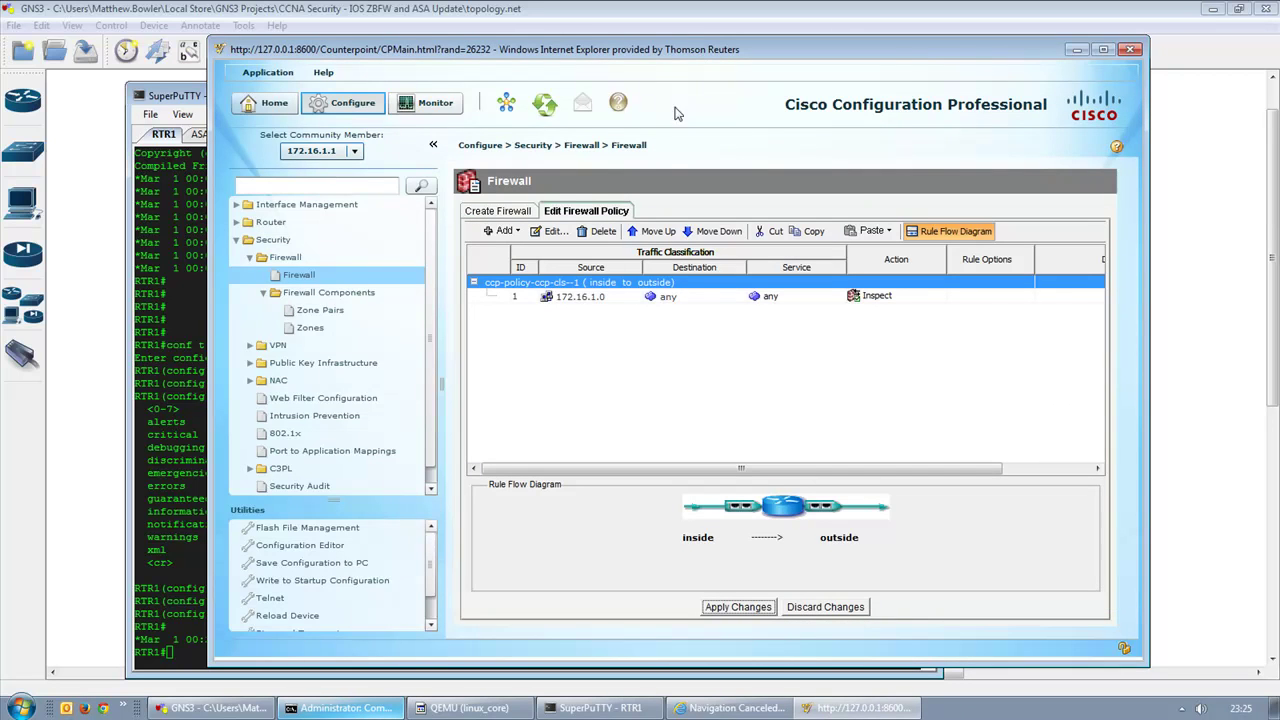
pyautogui.click(590, 303)
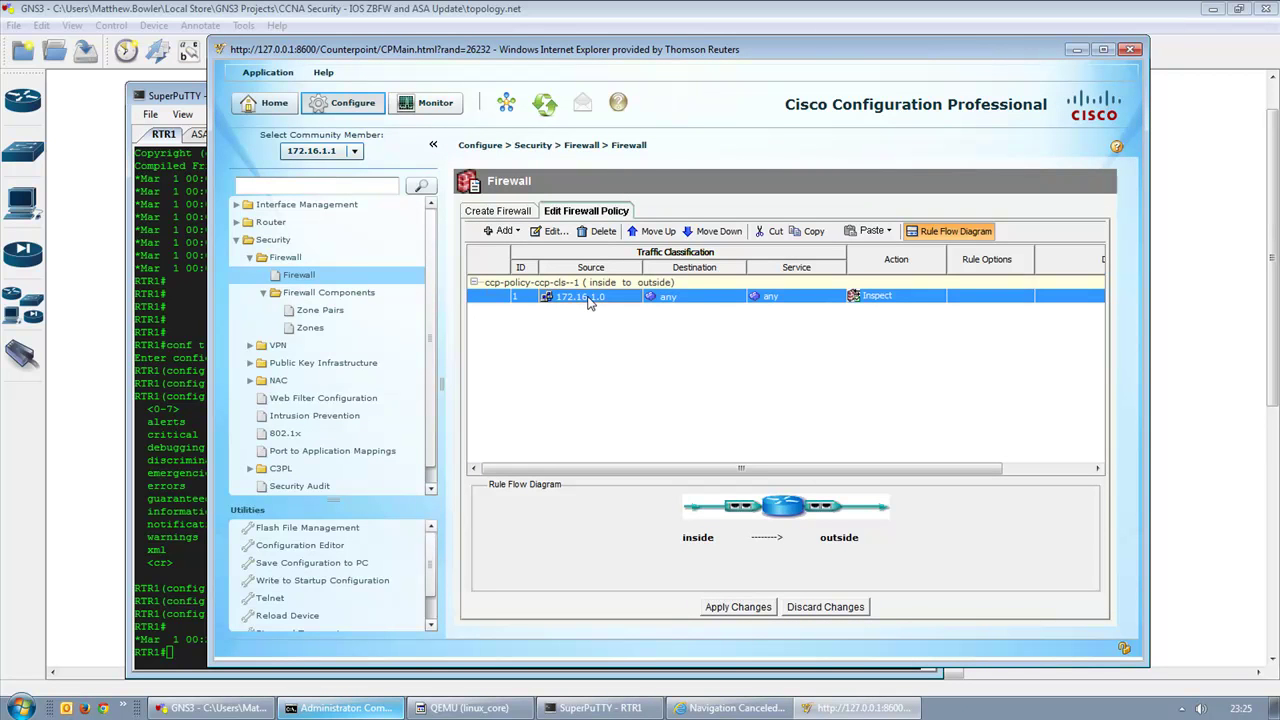
pyautogui.click(418, 102)
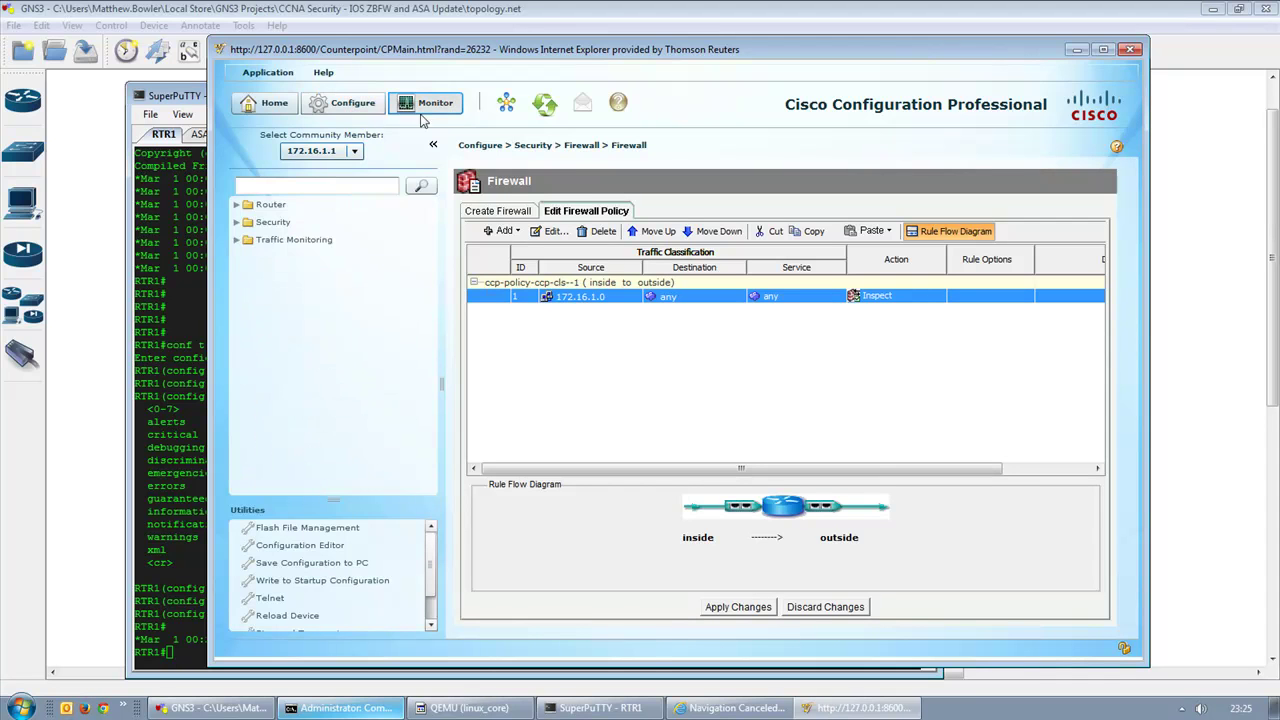
pyautogui.click(236, 222)
pyautogui.click(274, 239)
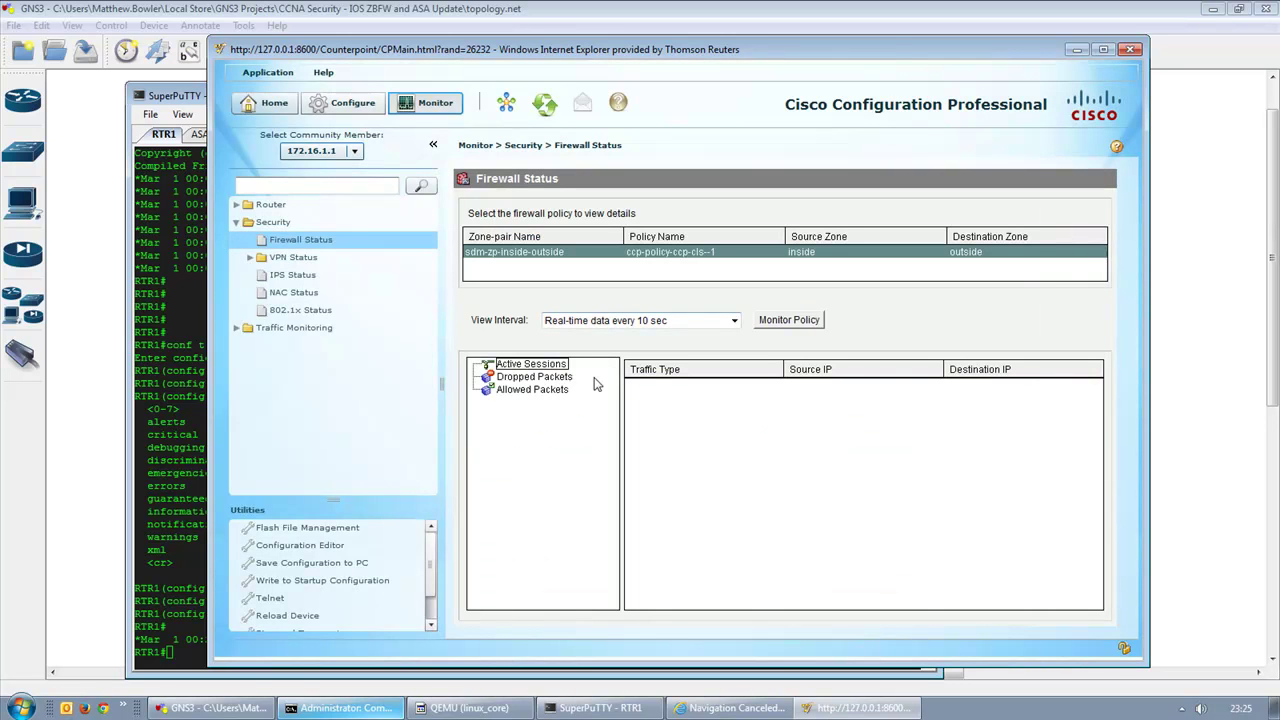
# Step: View the active sessions, dropped packets and allowed packets for the inside-to-outside zone pair, ending on allowed packets
pyautogui.click(530, 392)
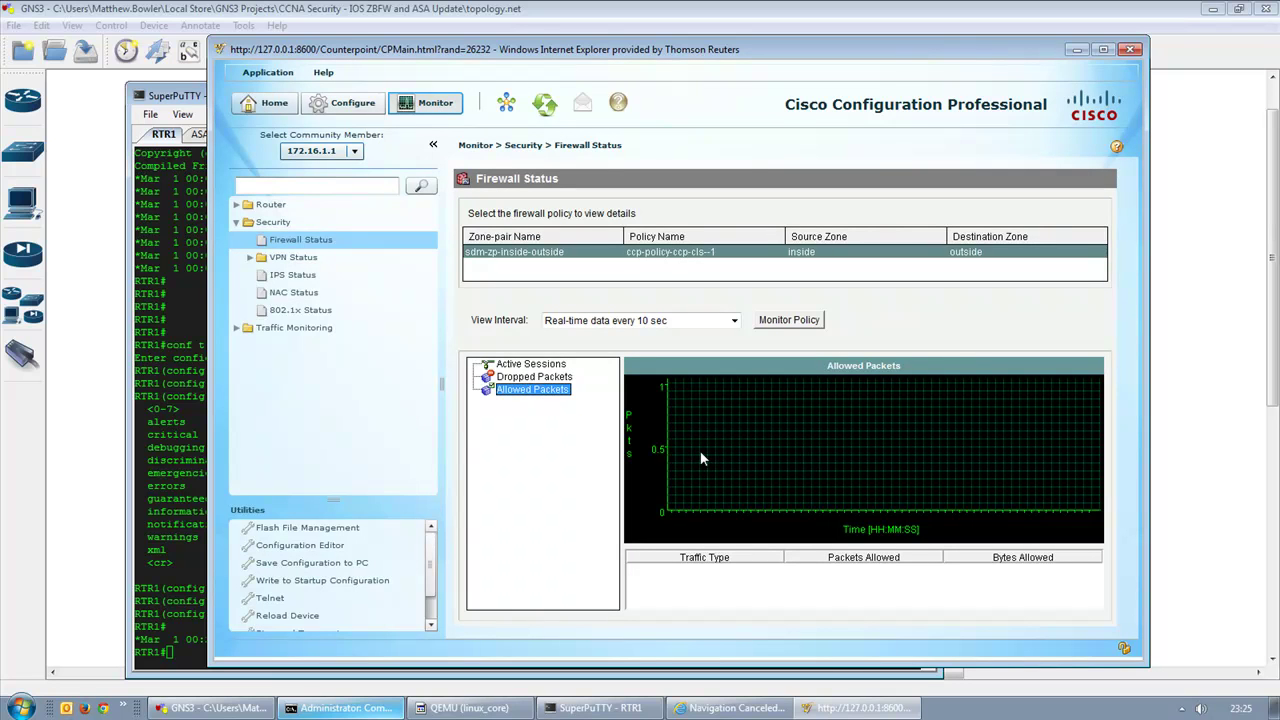
pyautogui.click(527, 366)
pyautogui.click(528, 377)
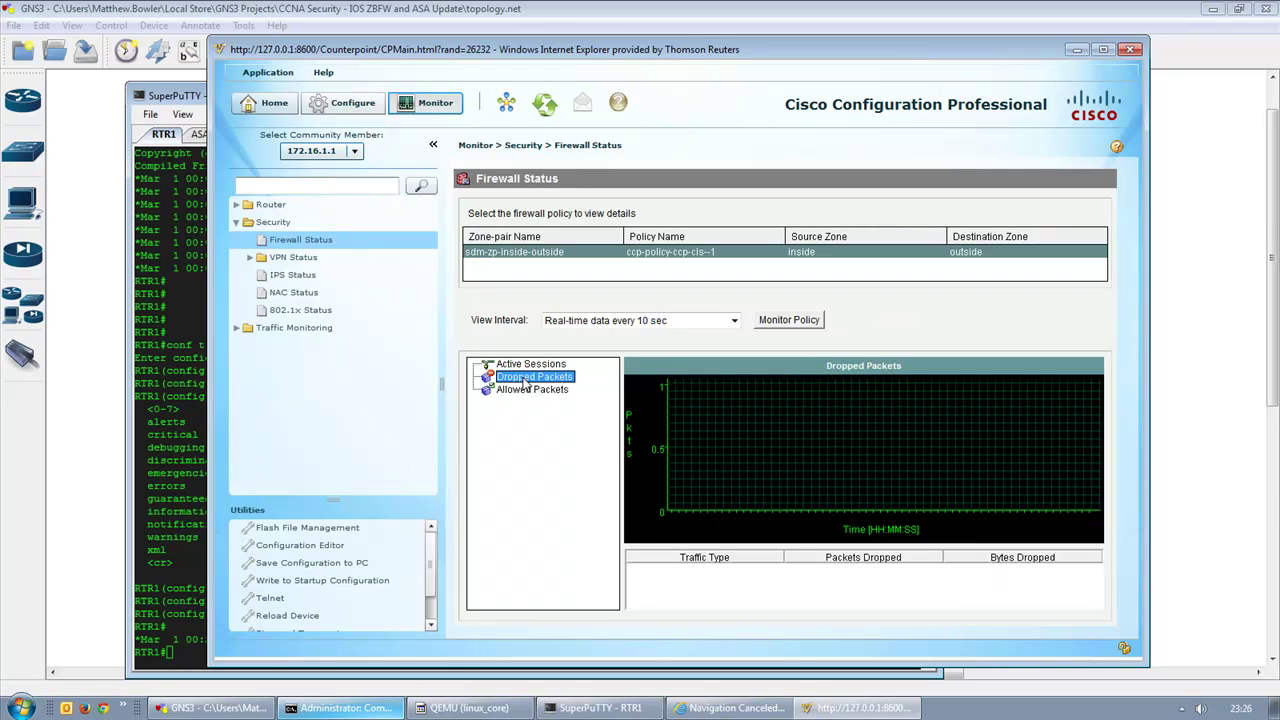
pyautogui.click(528, 390)
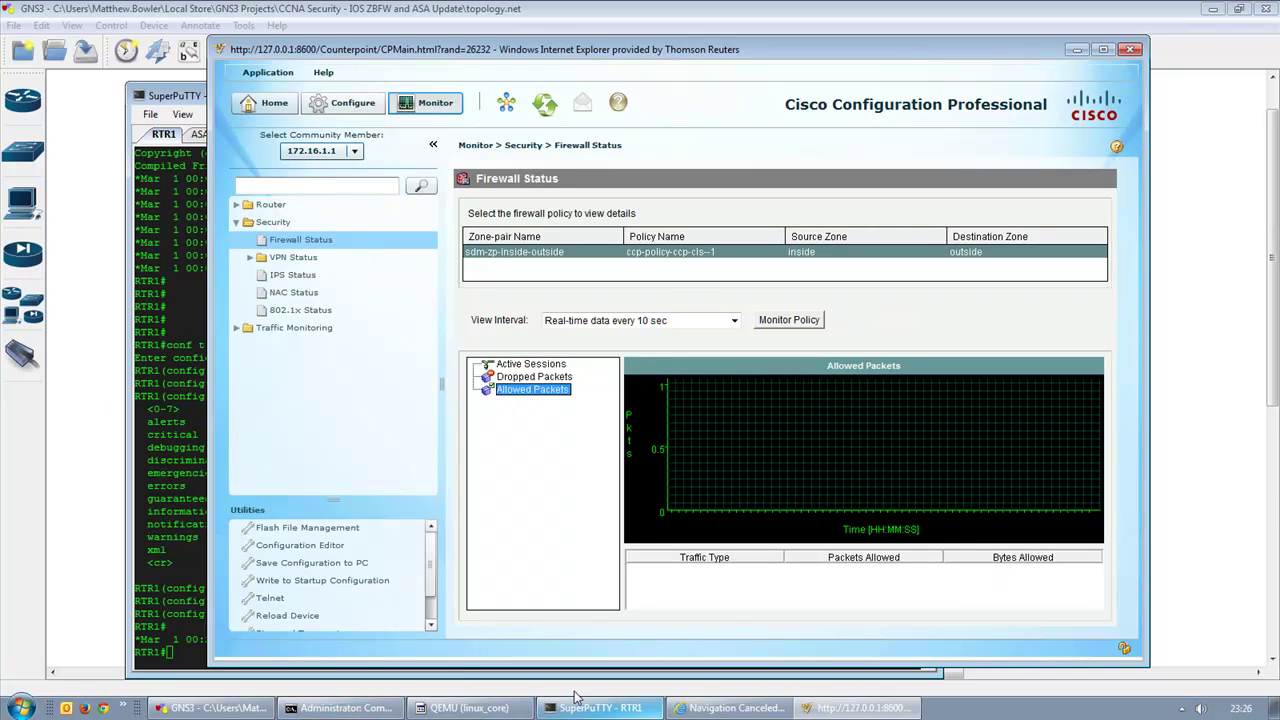
# Step: Switch to the Windows Command Prompt and start a continuous ping with "ping 192.168.2.1 -t\"
pyautogui.click(340, 708)
pyautogui.press('Up')
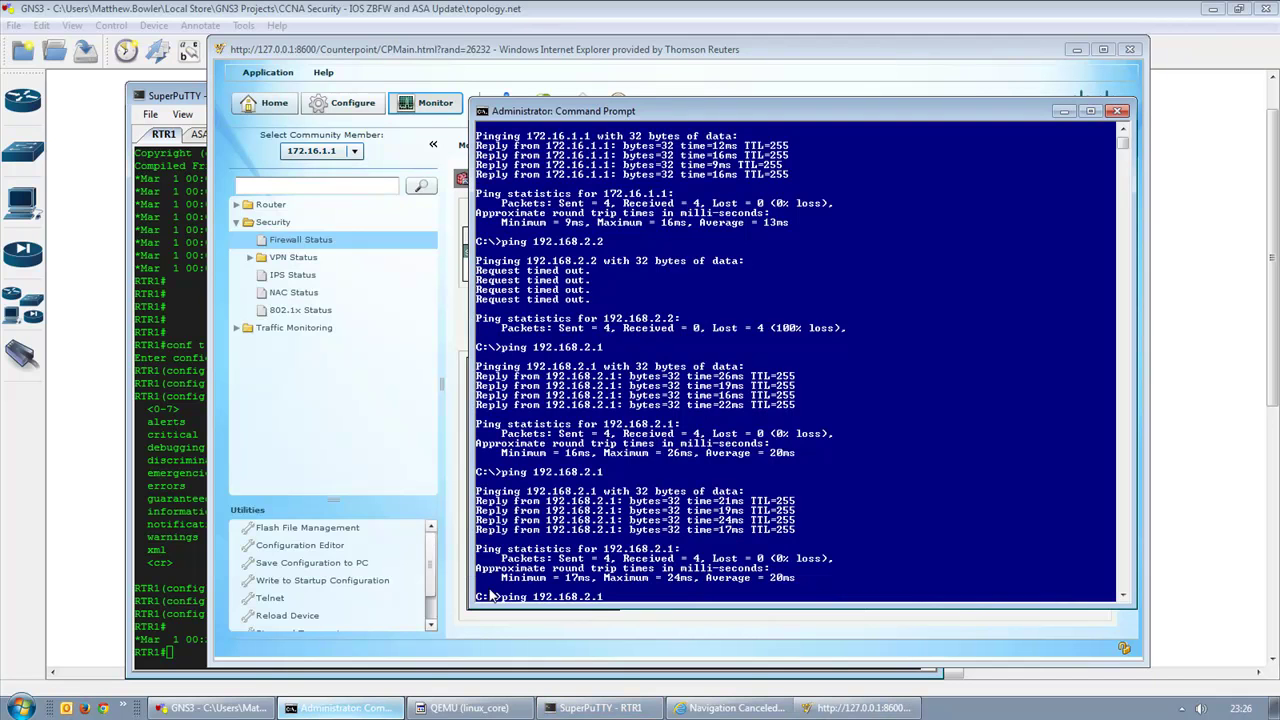
pyautogui.write('-t\\')
pyautogui.press('Return')
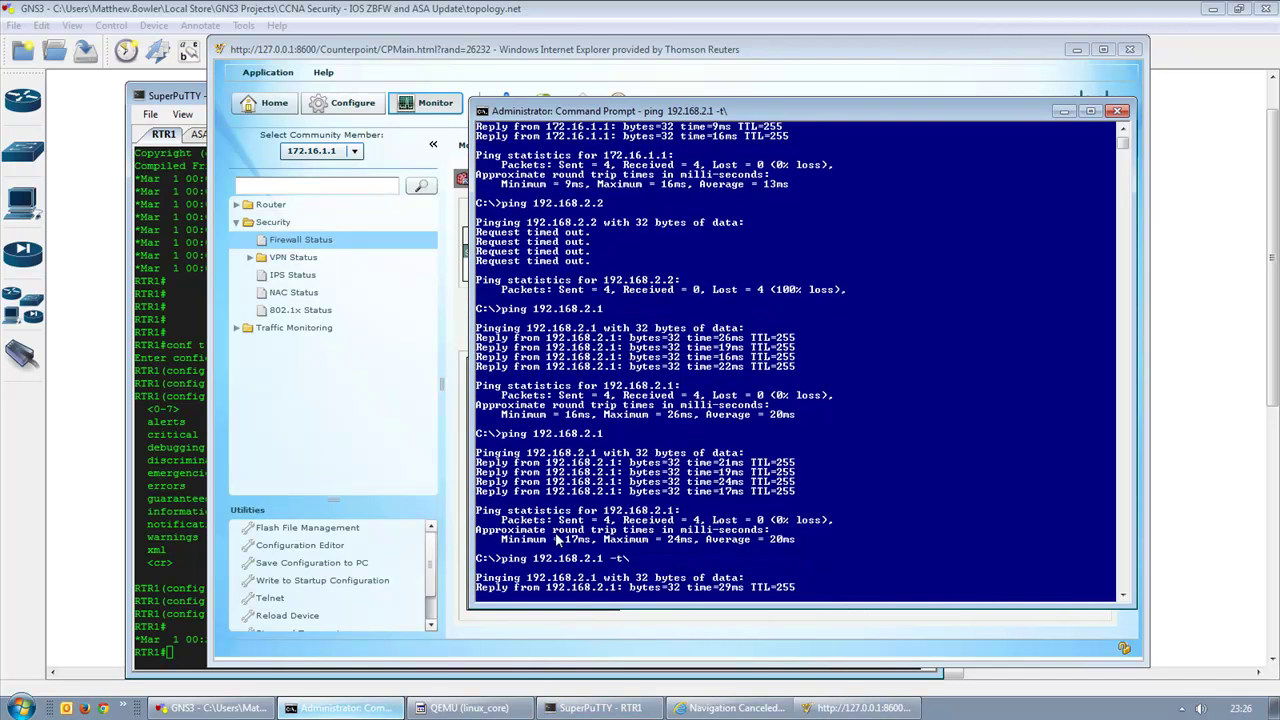
# Step: Return to Cisco Configuration Professional and start monitoring the inside-to-outside policy, keeping the view interval at real-time data every 10 sec
pyautogui.click(845, 56)
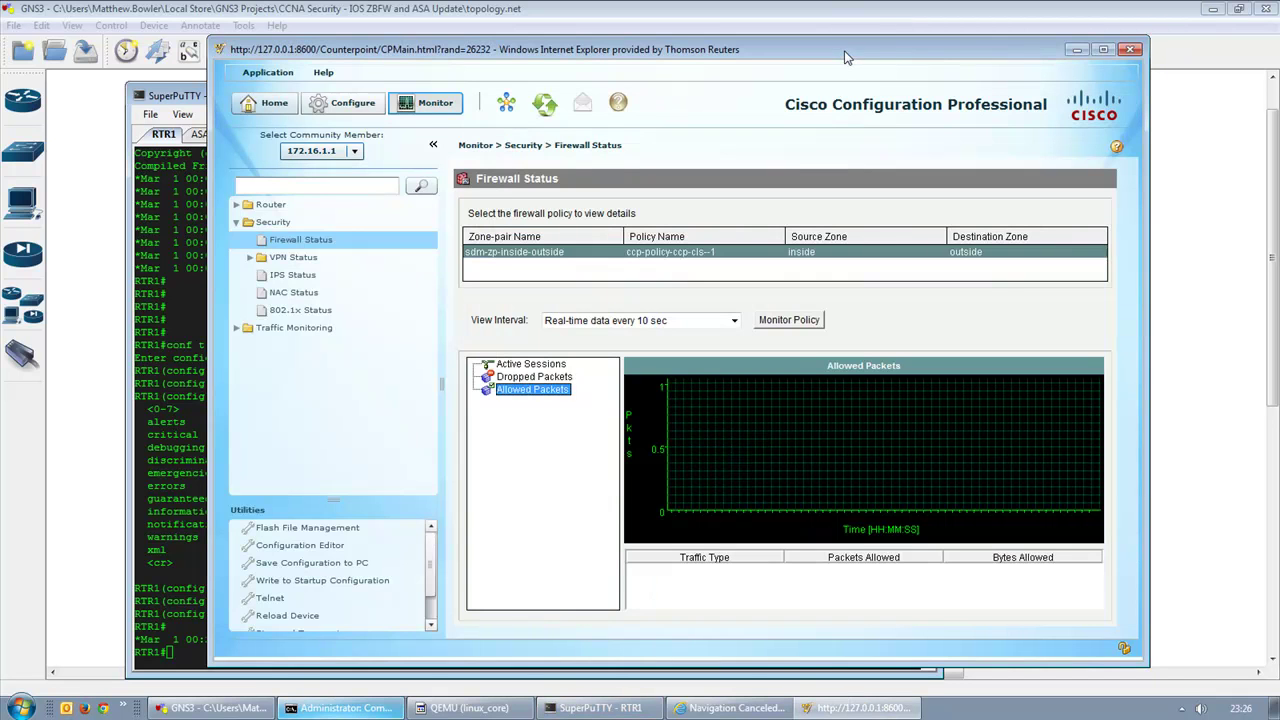
pyautogui.click(772, 320)
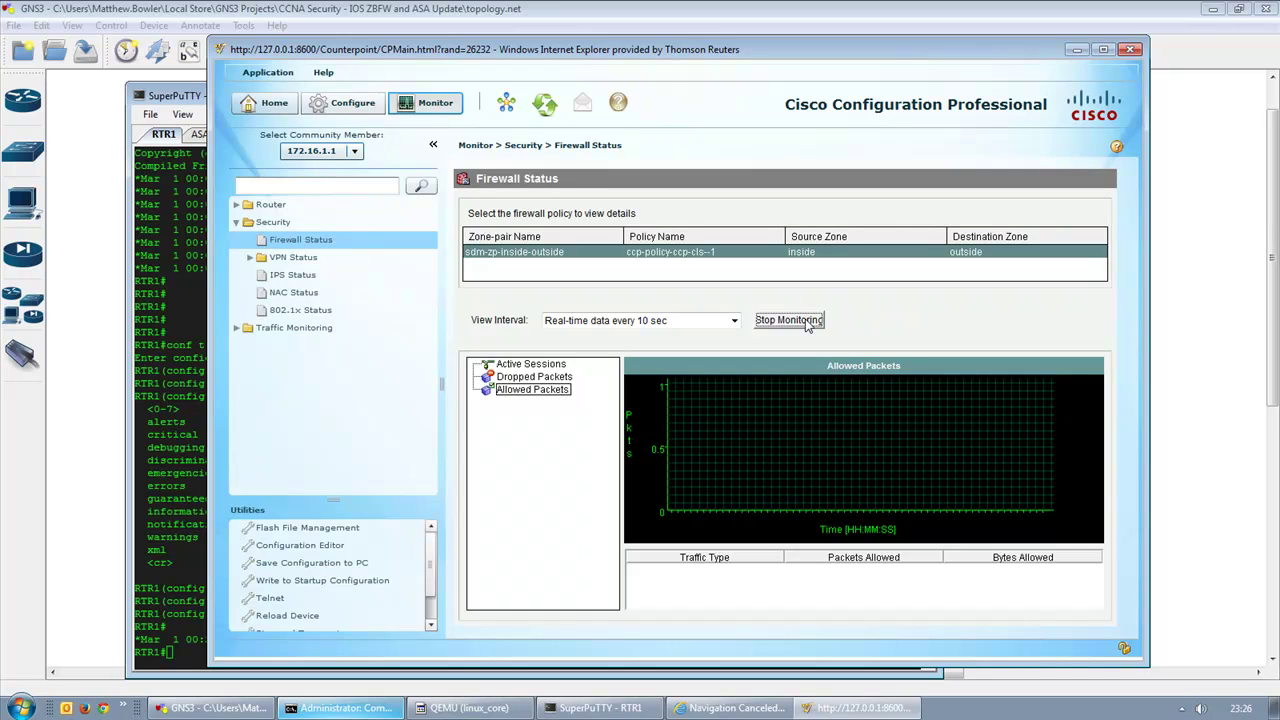
pyautogui.click(734, 321)
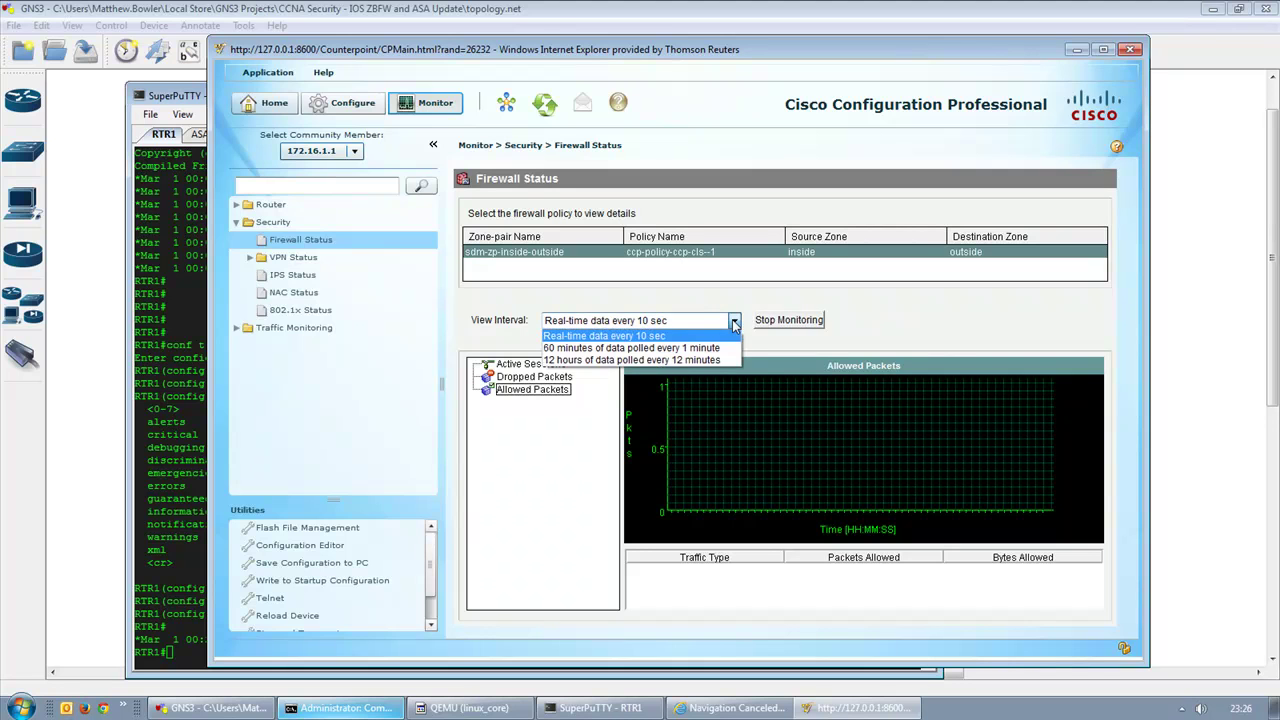
pyautogui.click(734, 321)
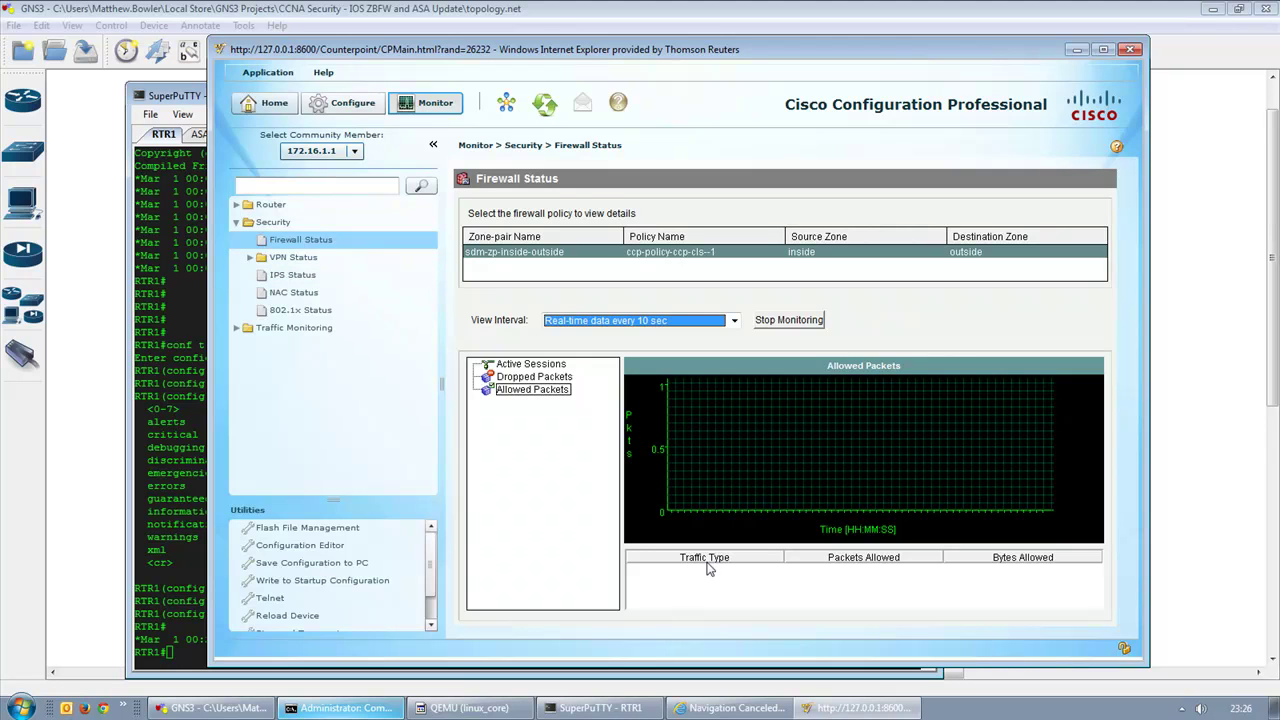
# Step: Glance at the traffic monitoring options, reopen the firewall policy for editing and select its 172.16.1.0 inspect rule
pyautogui.click(238, 329)
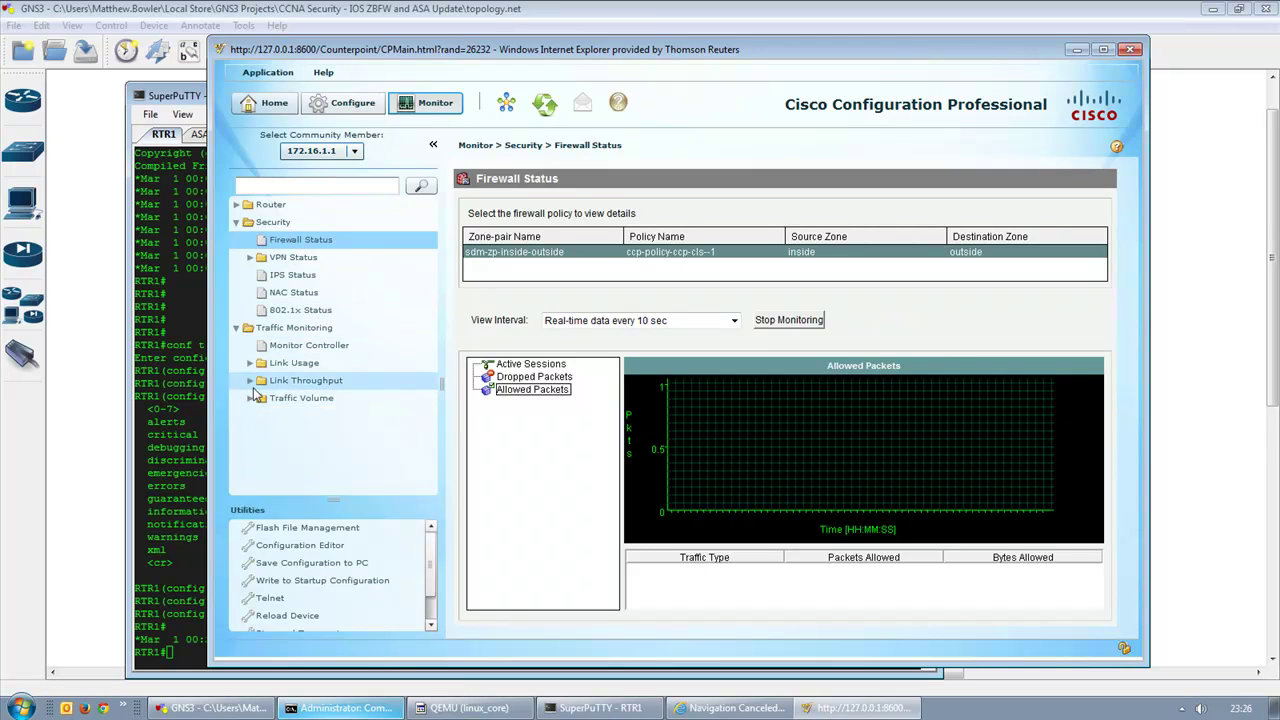
pyautogui.click(348, 103)
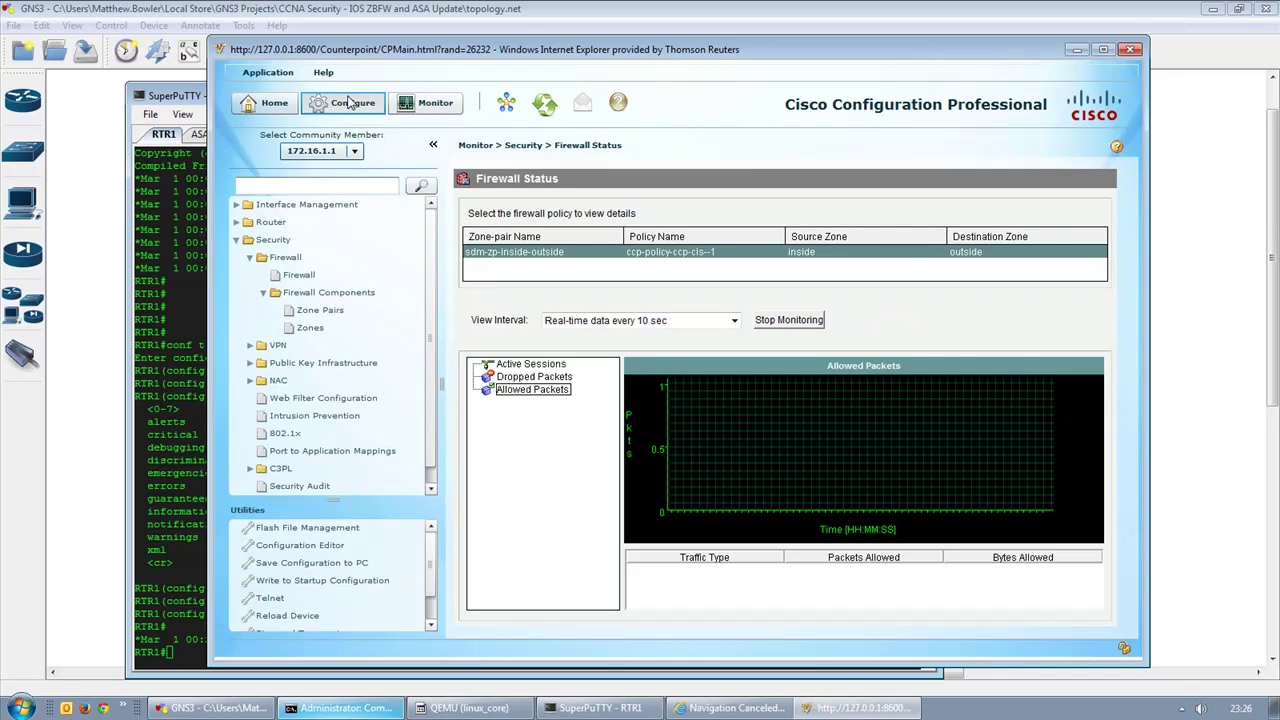
pyautogui.click(343, 278)
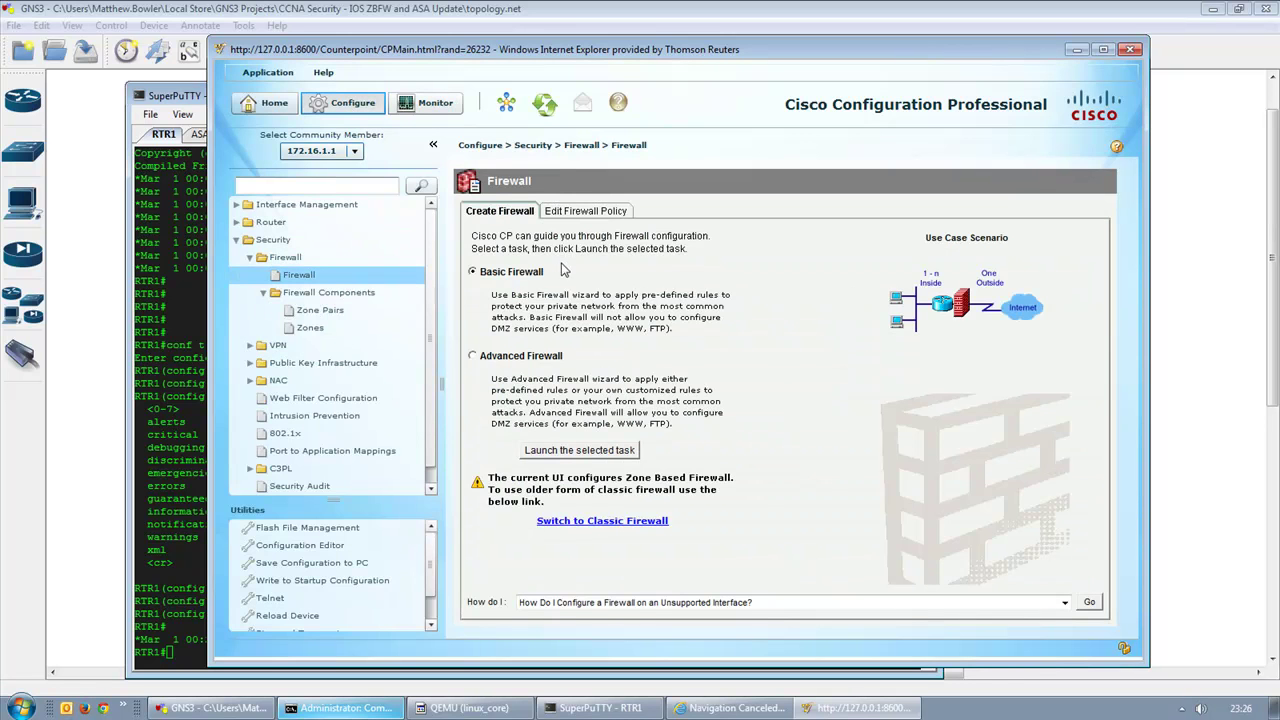
pyautogui.click(567, 213)
pyautogui.click(567, 299)
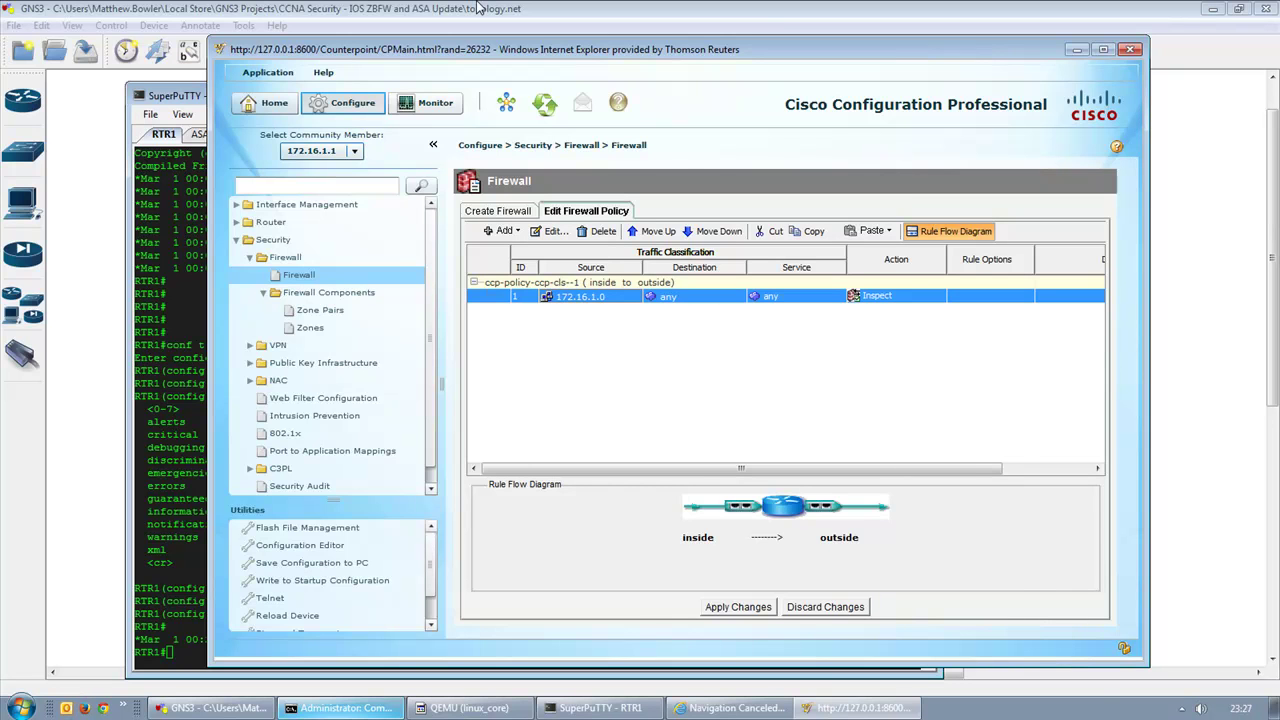
# Step: Check the network topology in GNS3 and RTR1's console output in SuperPuTTY
pyautogui.click(478, 8)
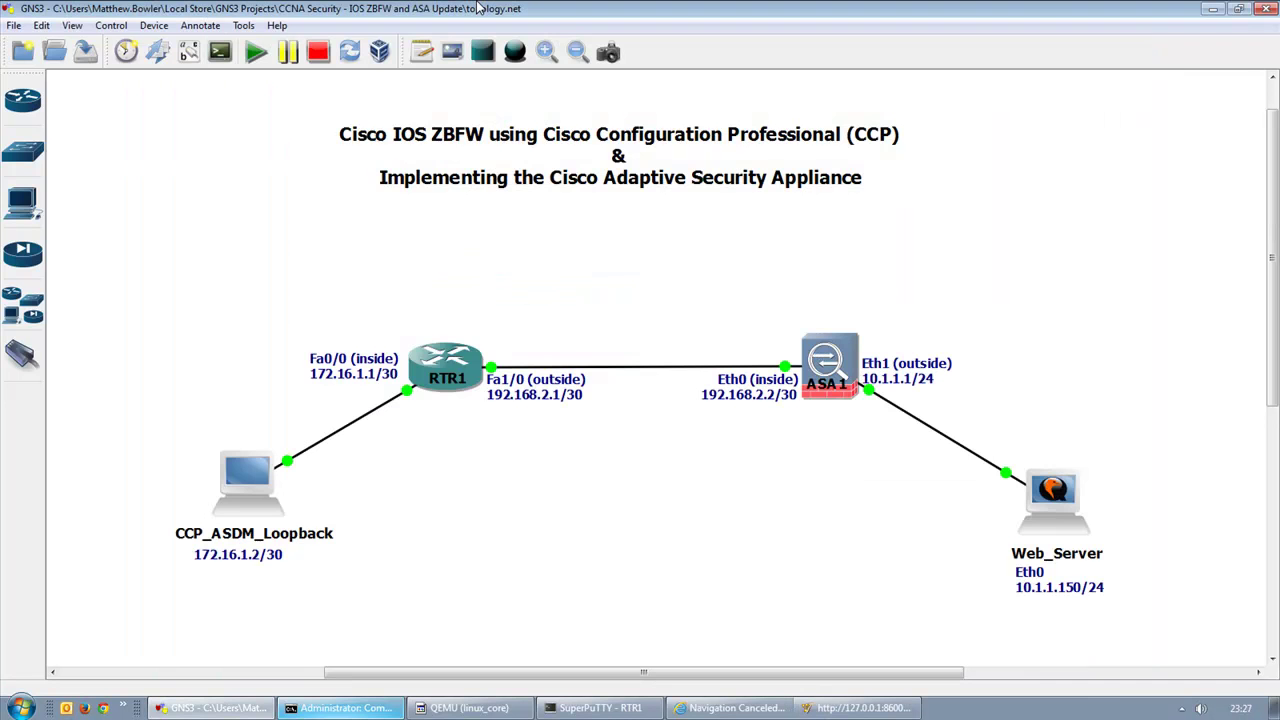
pyautogui.click(853, 708)
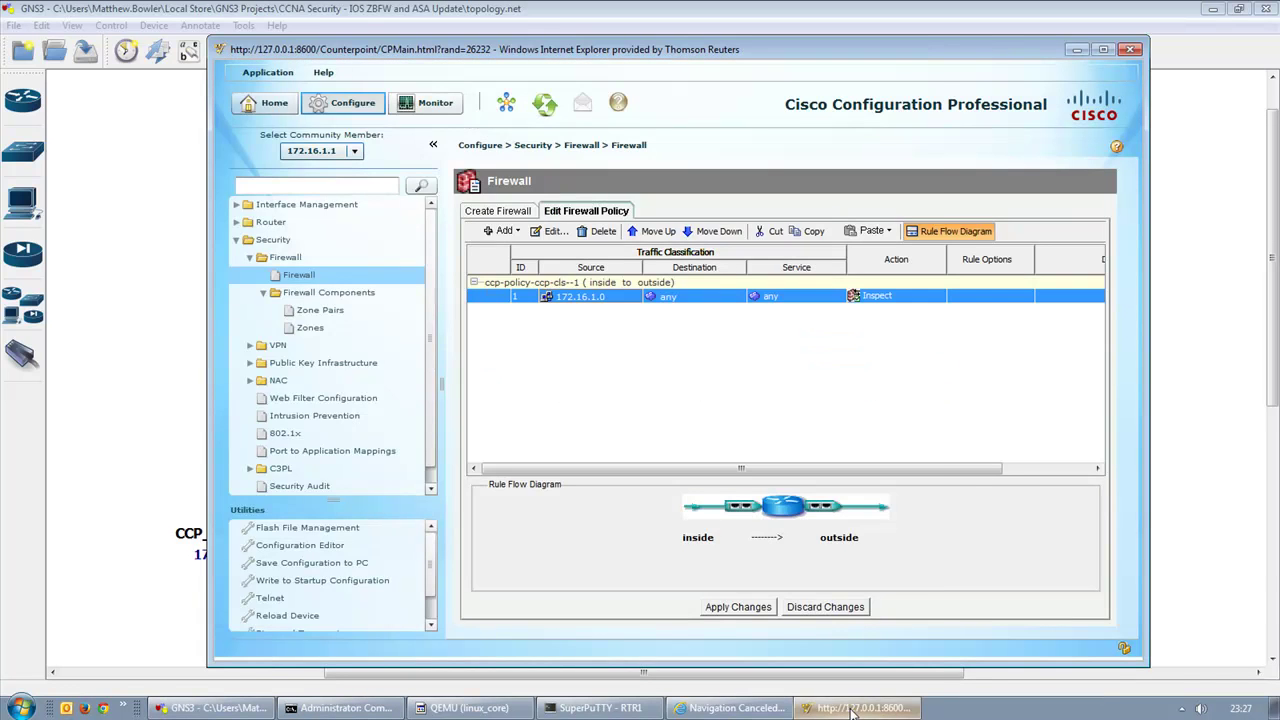
pyautogui.click(548, 708)
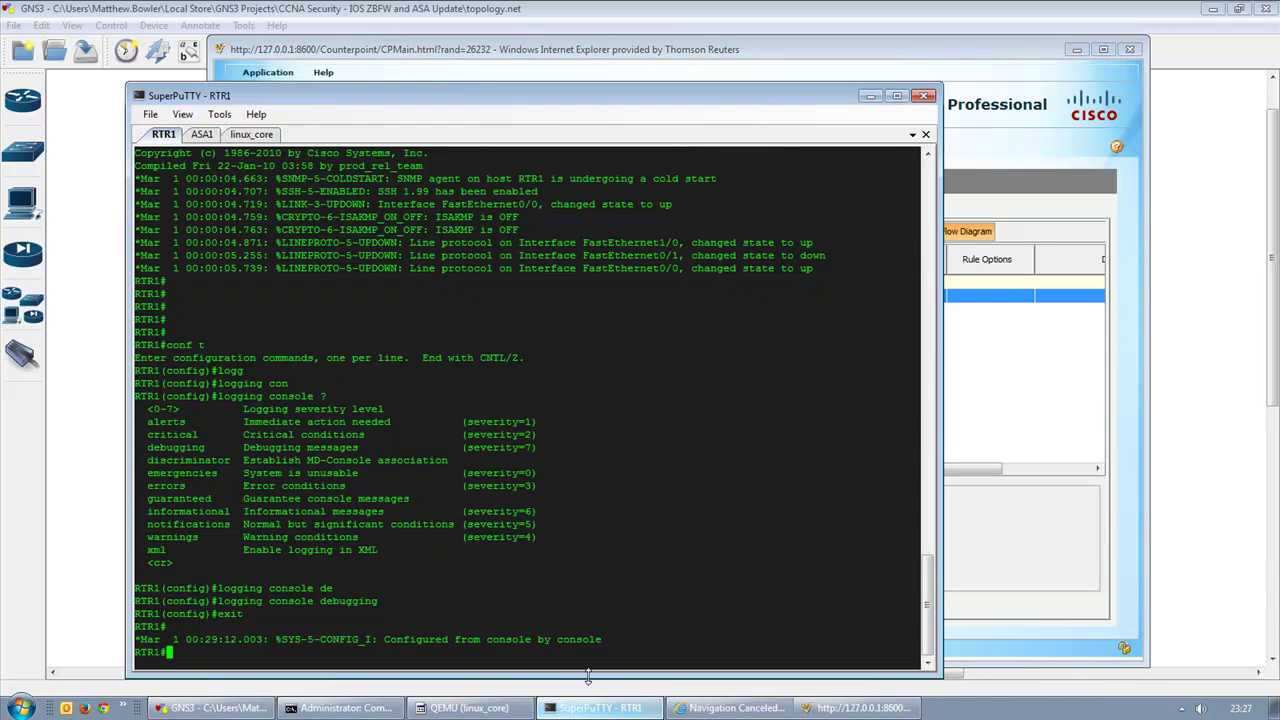
# Step: In Cisco Configuration Professional, set the 172.16.1.0 rule's action to Allow with logging enabled and deliver the change to the router
pyautogui.click(993, 415)
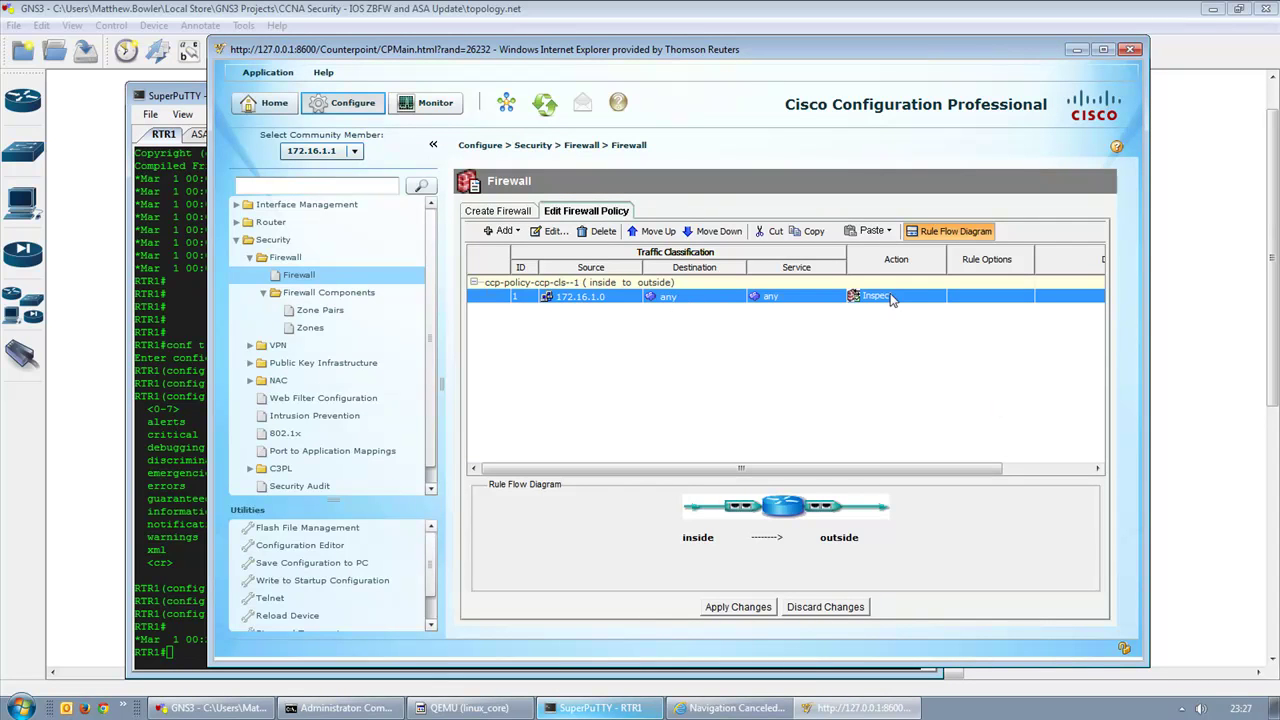
pyautogui.click(558, 233)
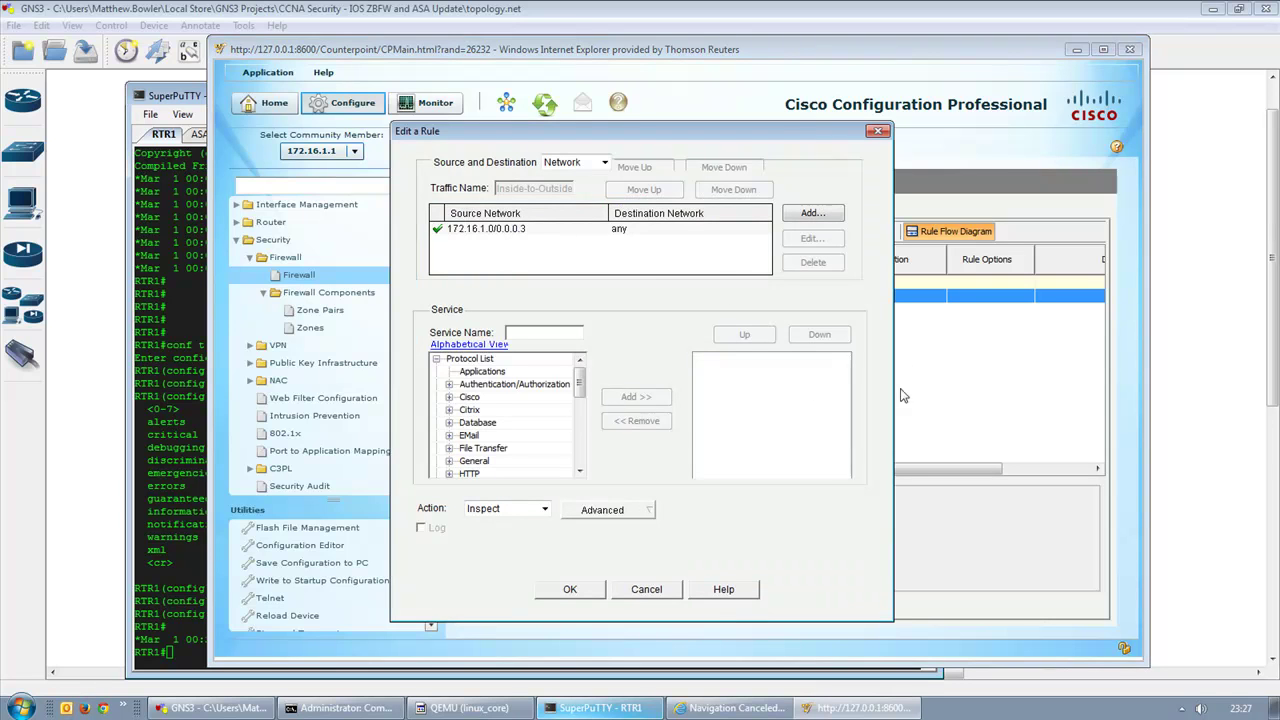
pyautogui.click(485, 511)
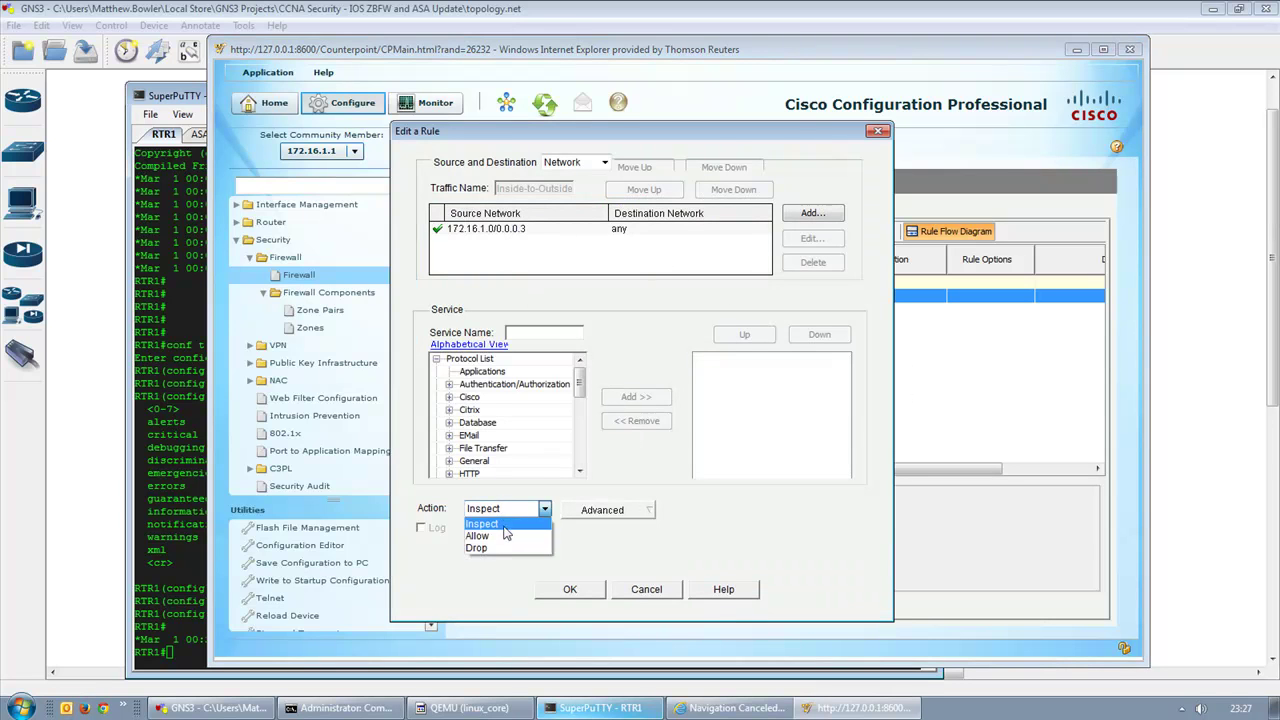
pyautogui.click(506, 535)
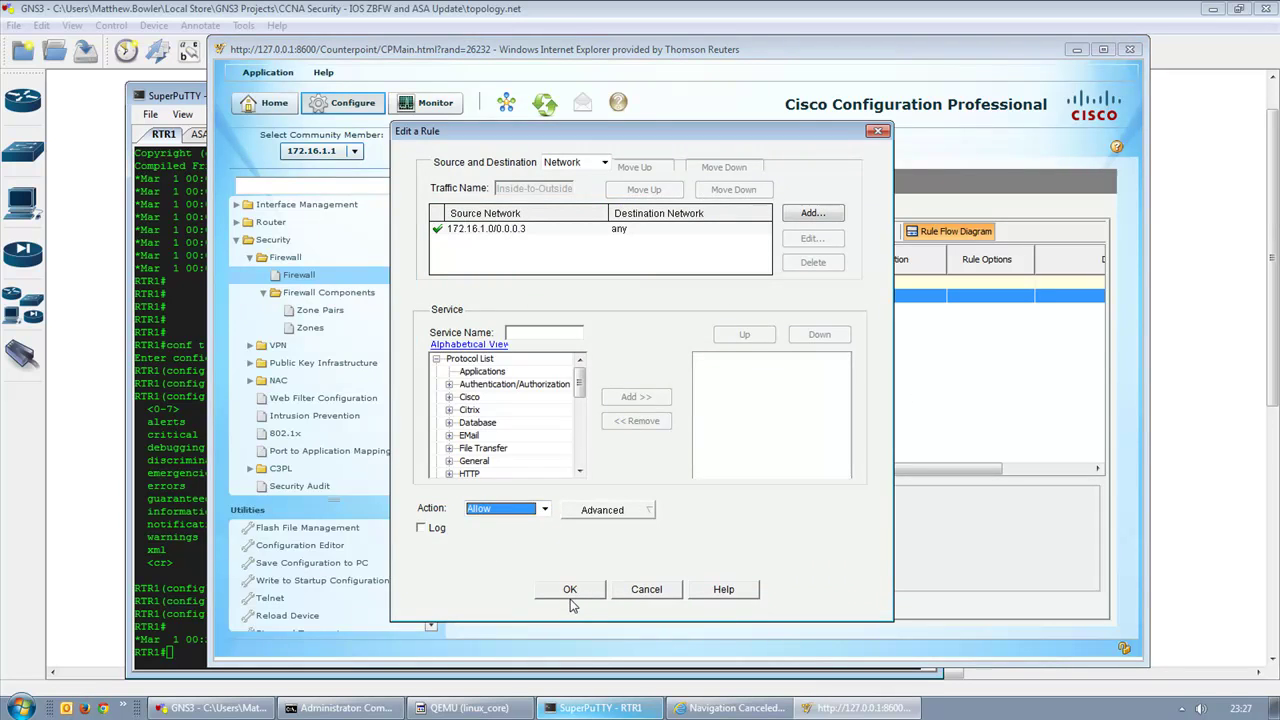
pyautogui.click(425, 527)
pyautogui.click(574, 588)
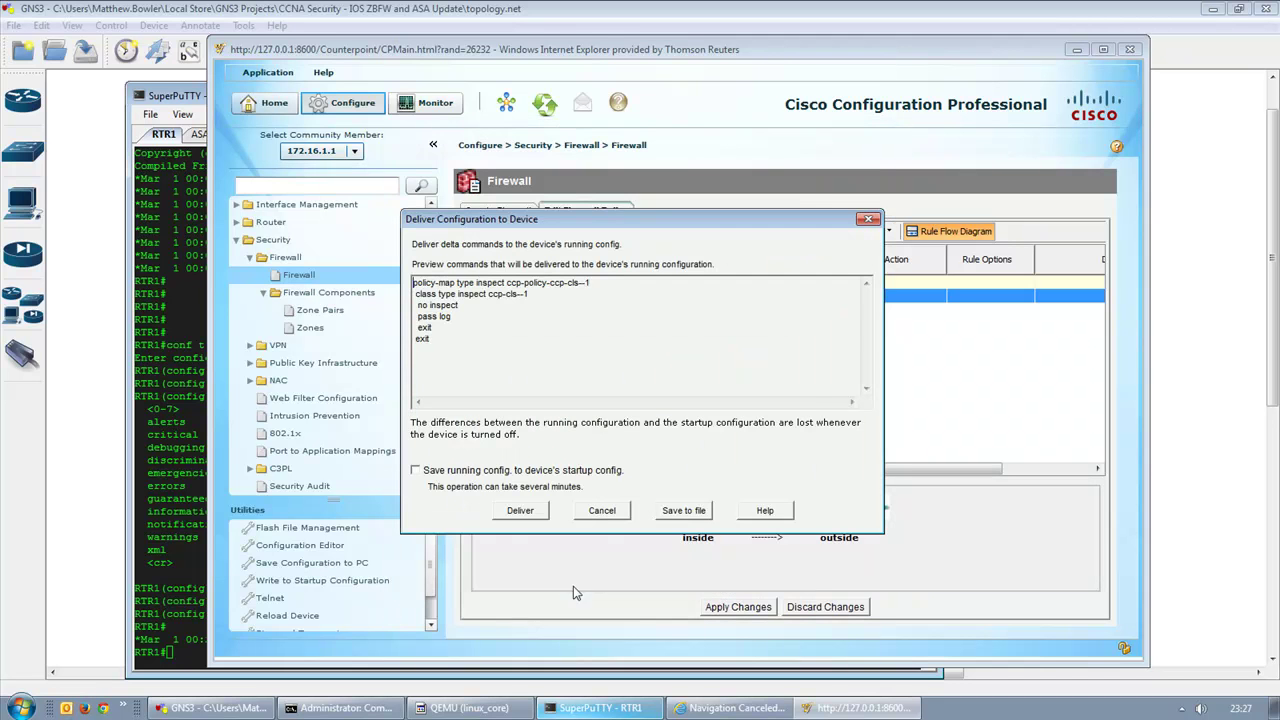
pyautogui.click(521, 511)
pyautogui.click(643, 471)
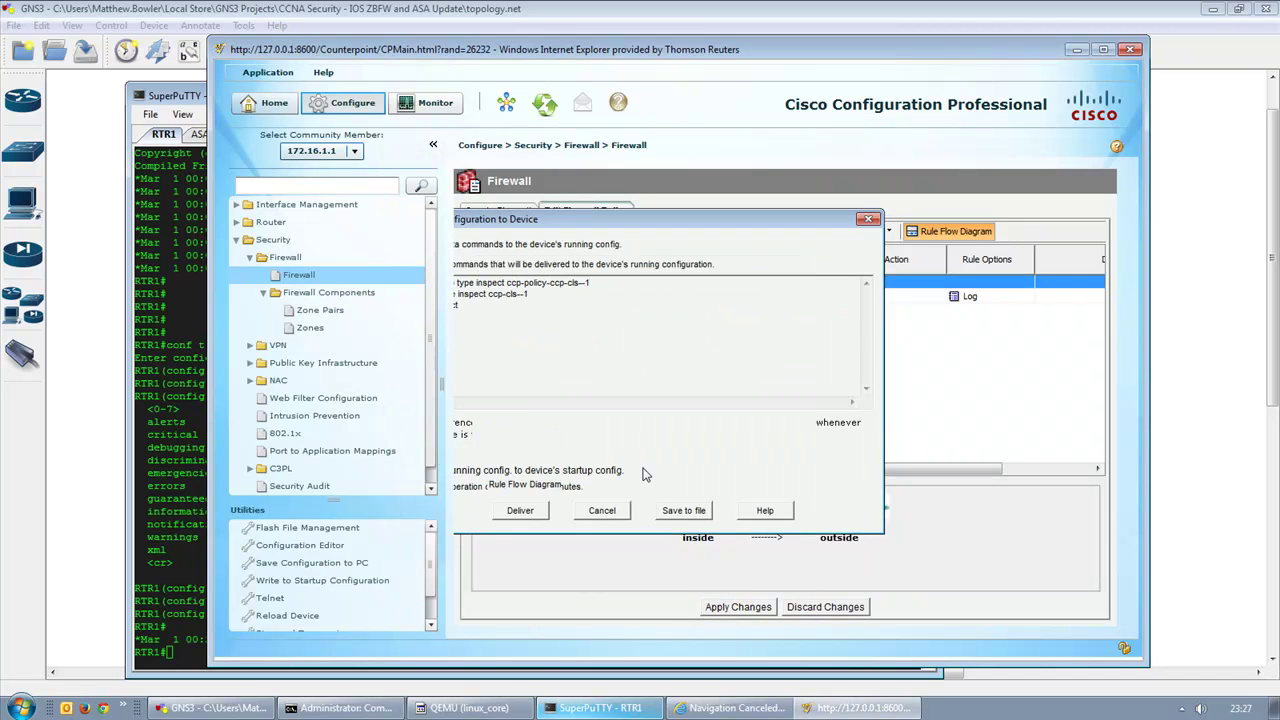
# Step: Return to the Windows Command Prompt, check the continuous ping to 192.168.2.1 and stop it
pyautogui.click(338, 705)
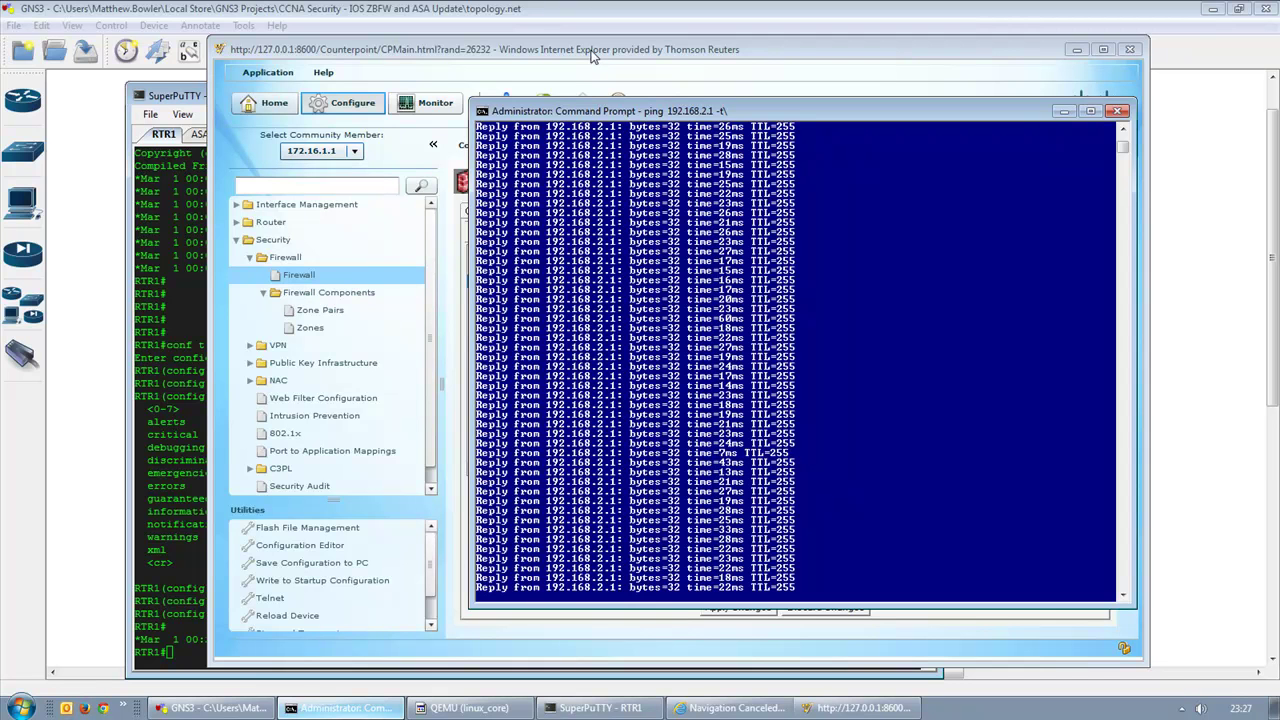
pyautogui.moveTo(662, 112); pyautogui.dragTo(717, 116)
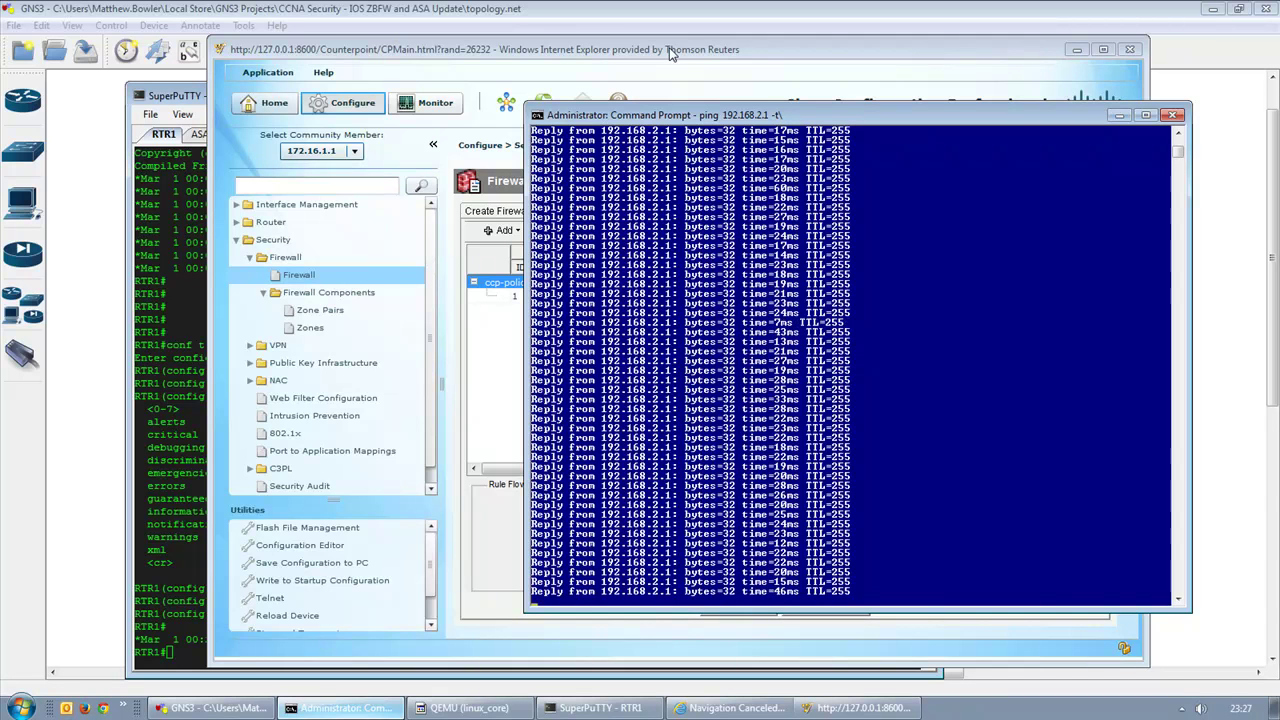
pyautogui.hotkey('ctrl', 'c')
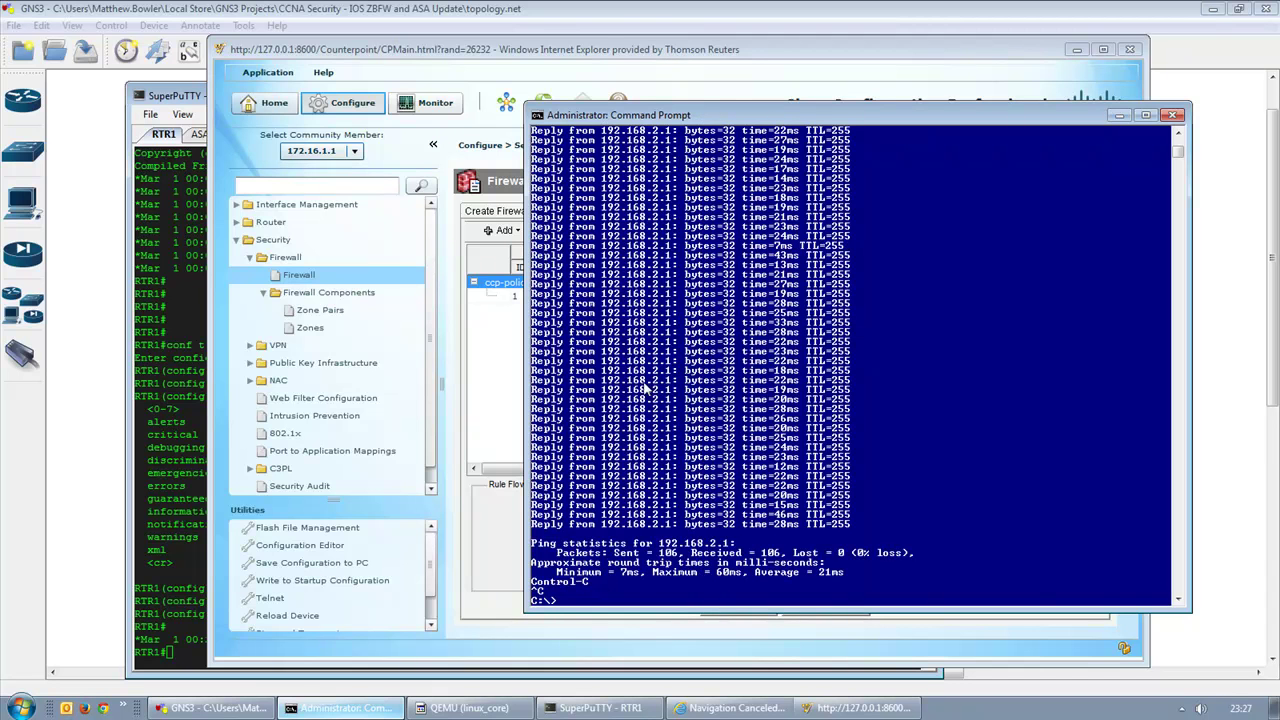
# Step: Review the GNS3 topology, switch to ASA1's console in SuperPuTTY and list its disk contents with "dir"
pyautogui.click(380, 10)
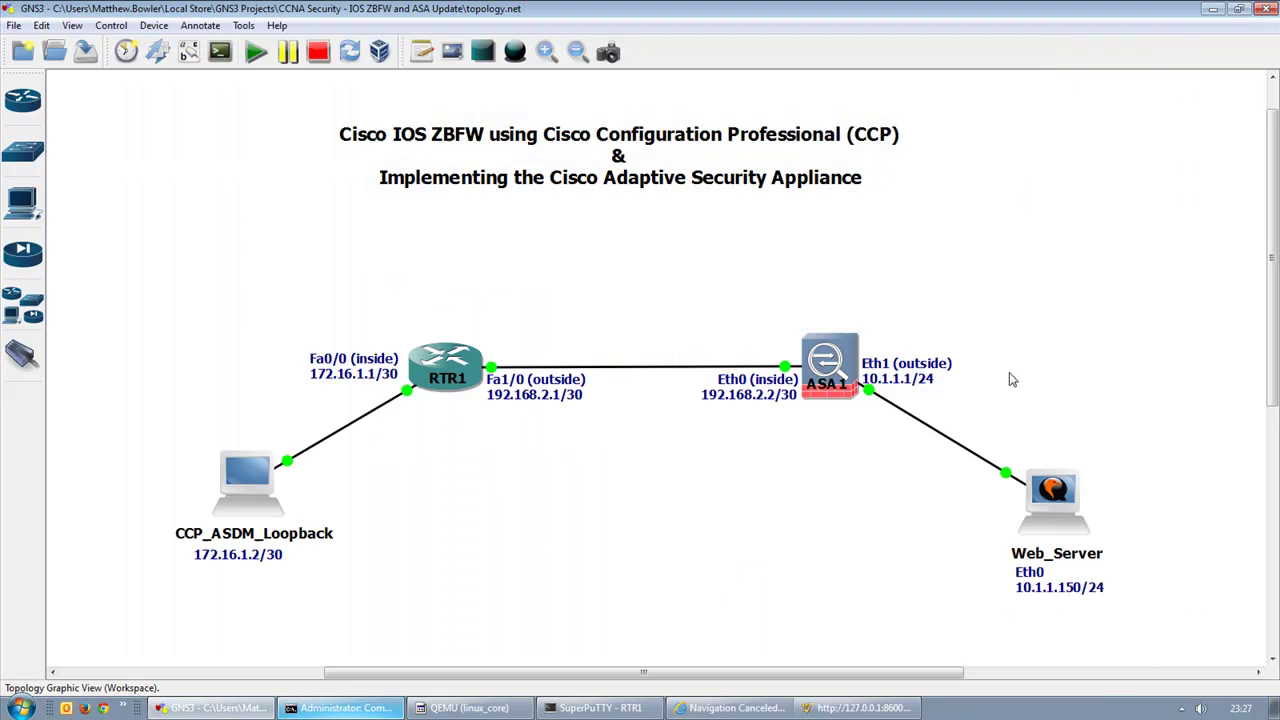
pyautogui.click(597, 707)
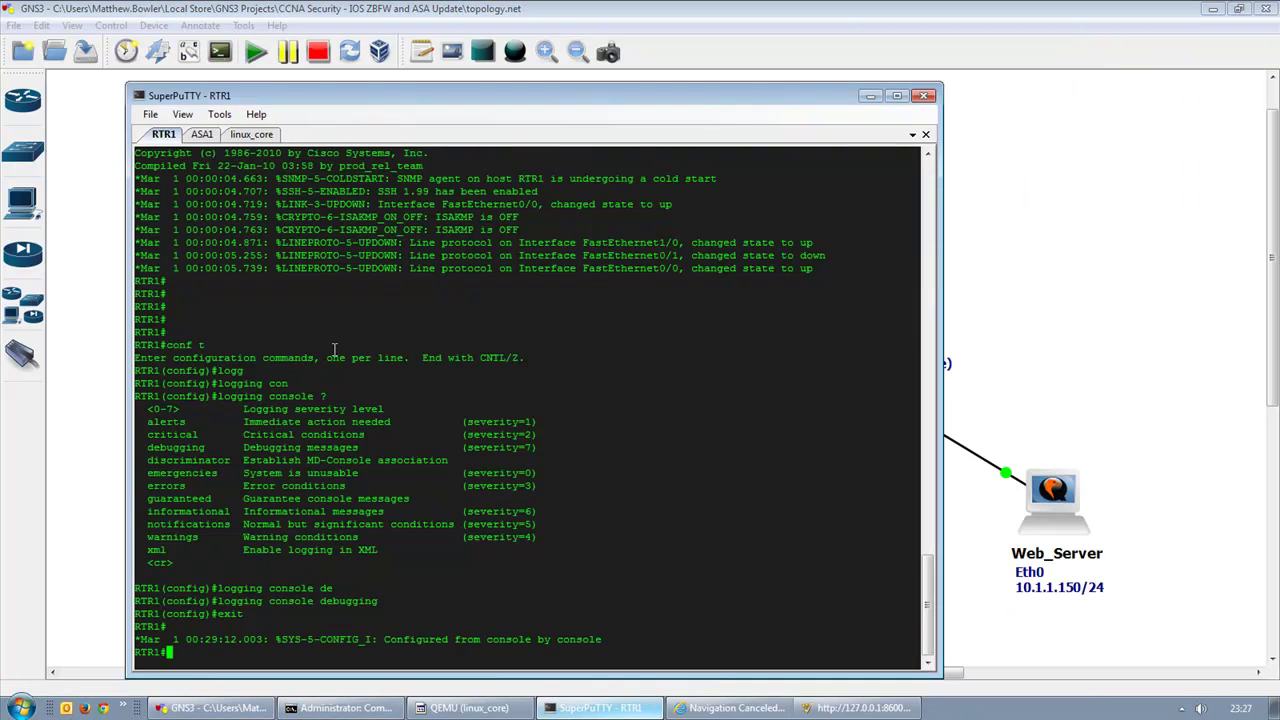
pyautogui.click(204, 136)
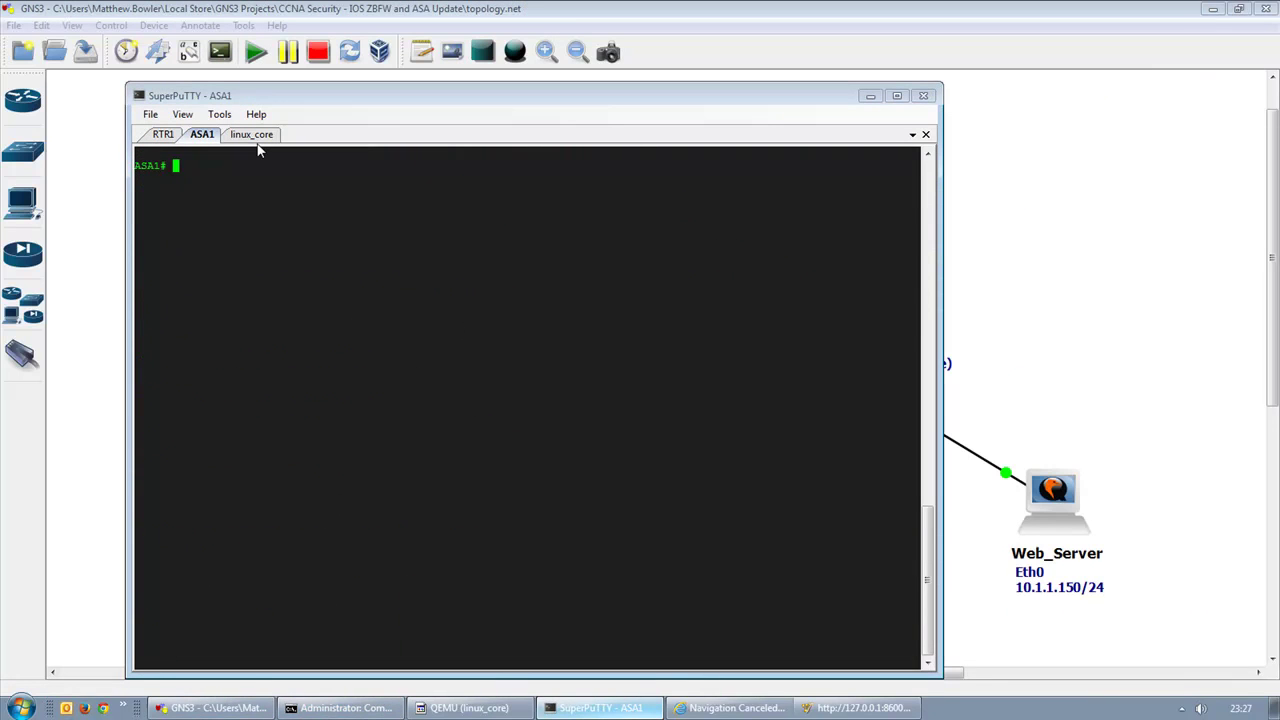
pyautogui.press('Return')
pyautogui.press('Return')
pyautogui.write('dir')
pyautogui.press('Return')
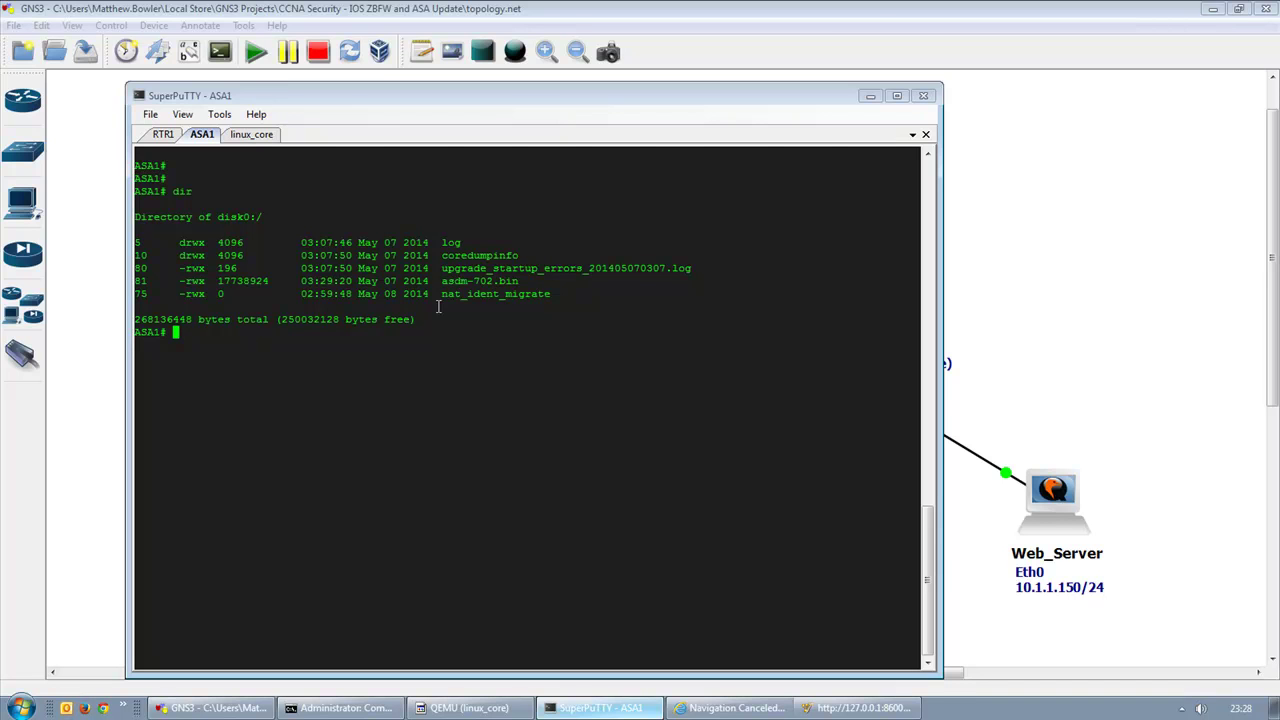
# Step: Highlight asdm-702.bin in ASA1's directory listing and display the interface summary with "show int ip br"
pyautogui.moveTo(444, 281); pyautogui.dragTo(521, 281)
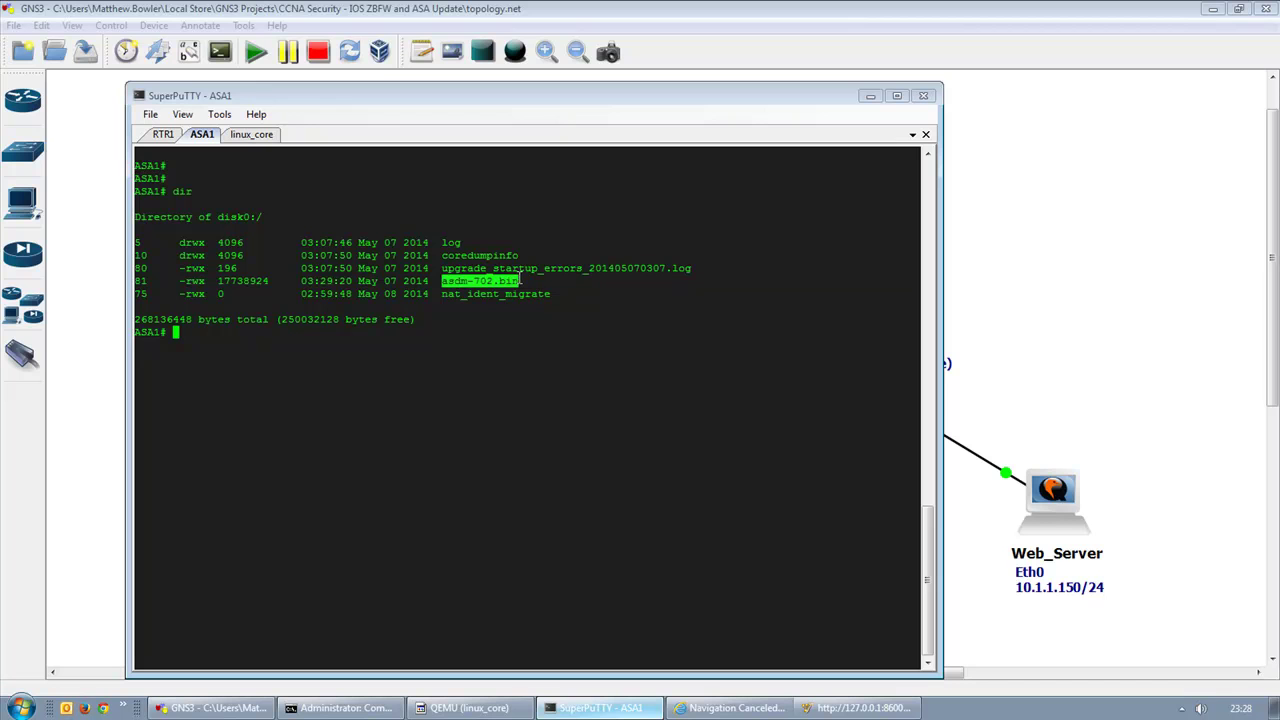
pyautogui.doubleClick(477, 281)
pyautogui.click(492, 427)
pyautogui.write('show int ip br')
pyautogui.press('Return')
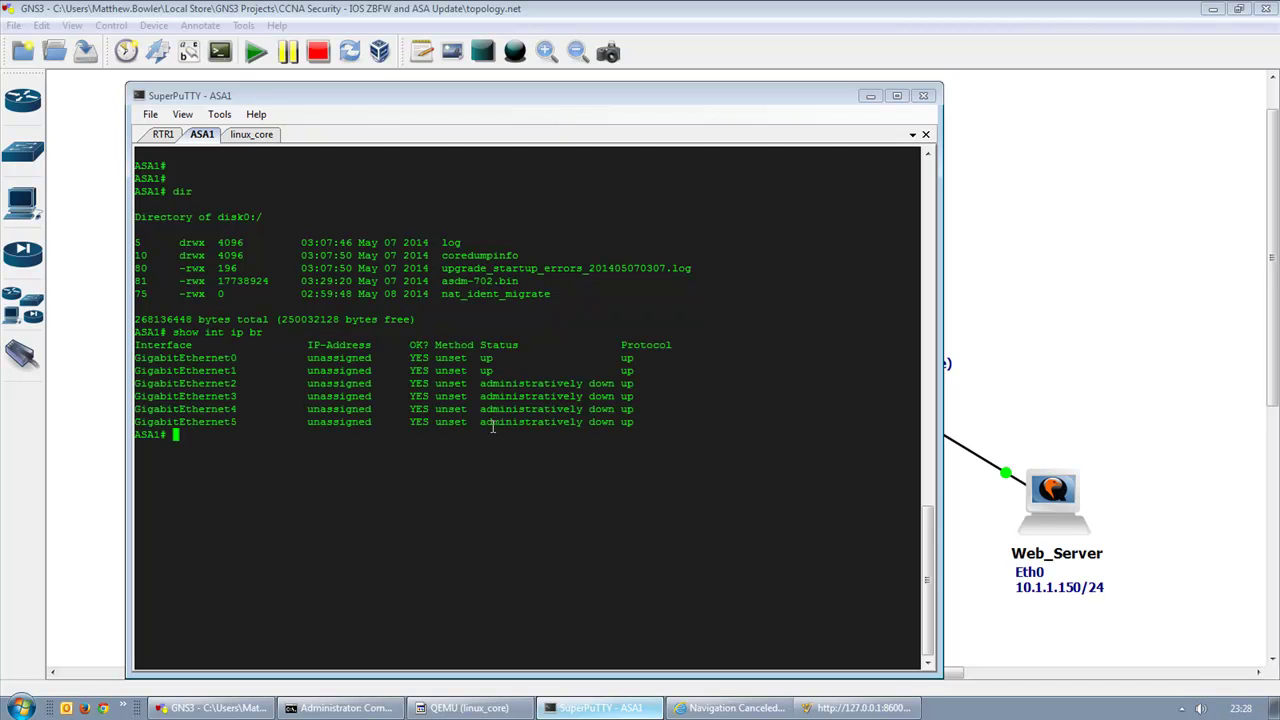
# Step: Highlight the up interfaces in ASA1's interface summary, enter global configuration mode, and briefly move the console aside to check the topology's addressing
pyautogui.tripleClick(471, 353)
pyautogui.moveTo(471, 353); pyautogui.dragTo(474, 370)
pyautogui.click(474, 370)
pyautogui.write('conf t')
pyautogui.press('Return')
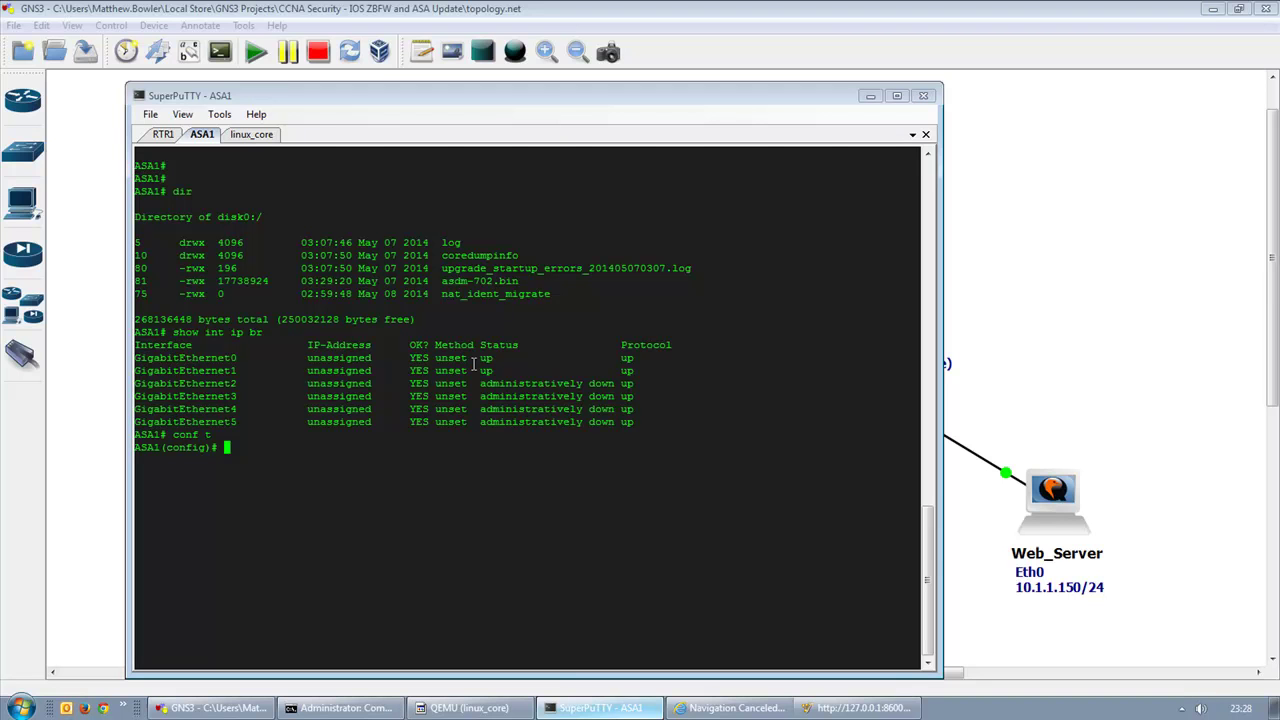
pyautogui.click(660, 116)
pyautogui.moveTo(717, 103); pyautogui.dragTo(769, 456)
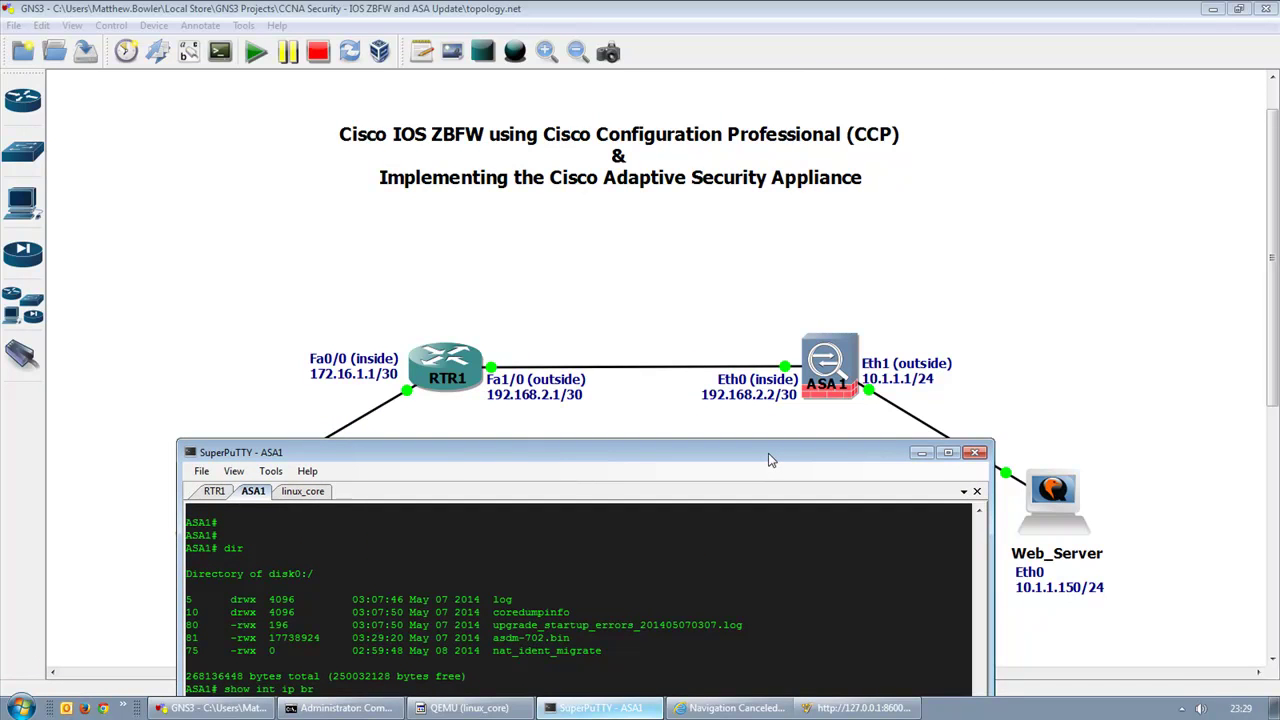
pyautogui.moveTo(769, 456); pyautogui.dragTo(753, 90)
# Step: Assign IP address 192.168.2.2 with mask 255.255.255.252 to ASA1's interface gi0, consulting the inline help for the command's arguments
pyautogui.write('int')
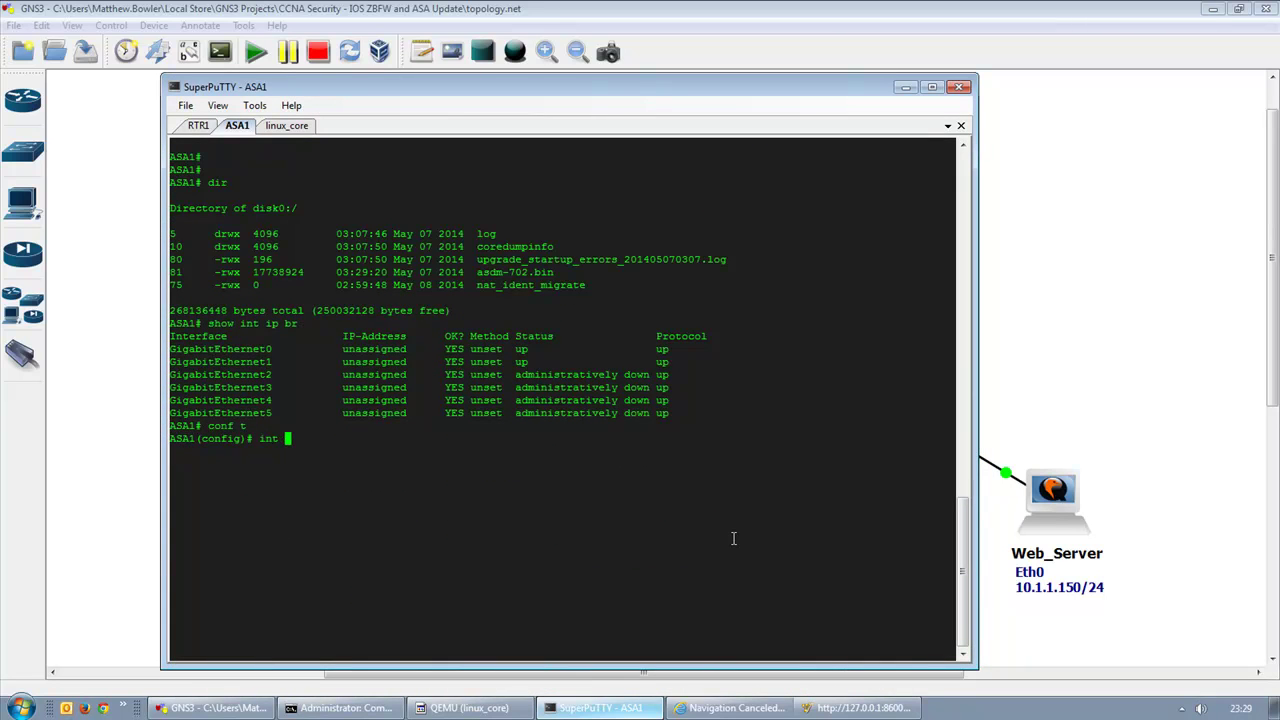
pyautogui.write(' gi0')
pyautogui.press('Return')
pyautogui.write('ip address')
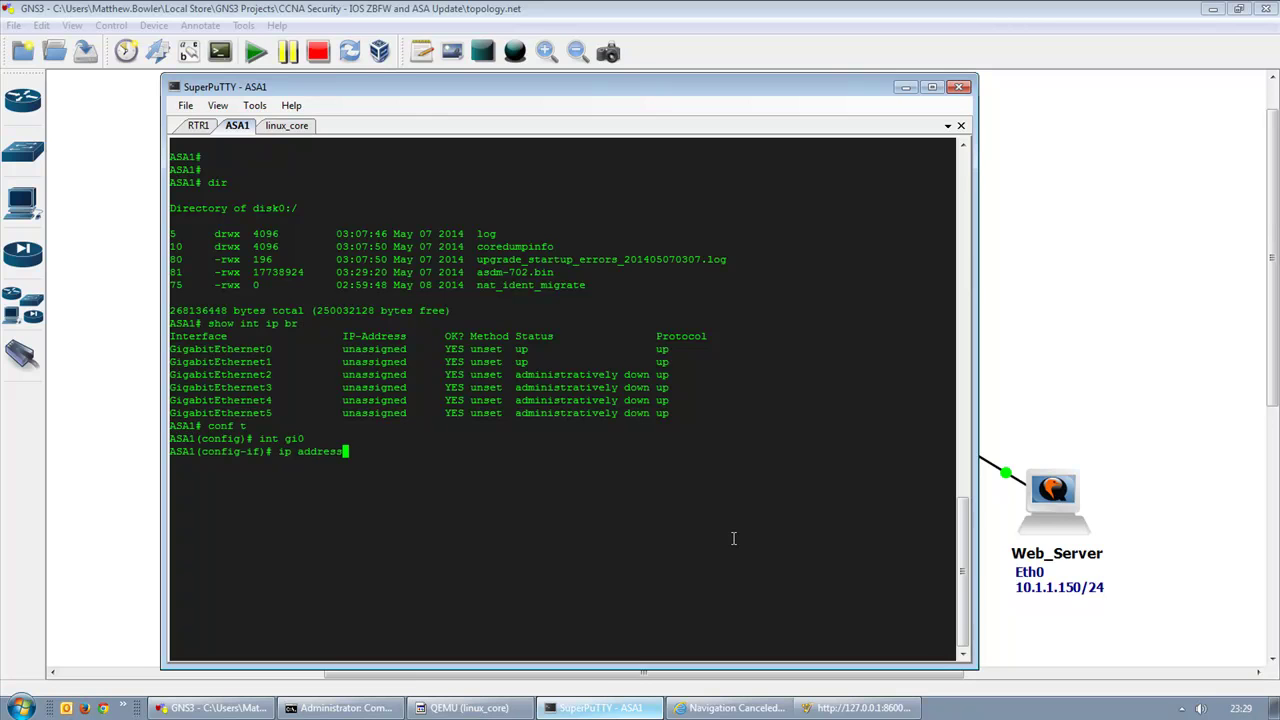
pyautogui.write(' ?')
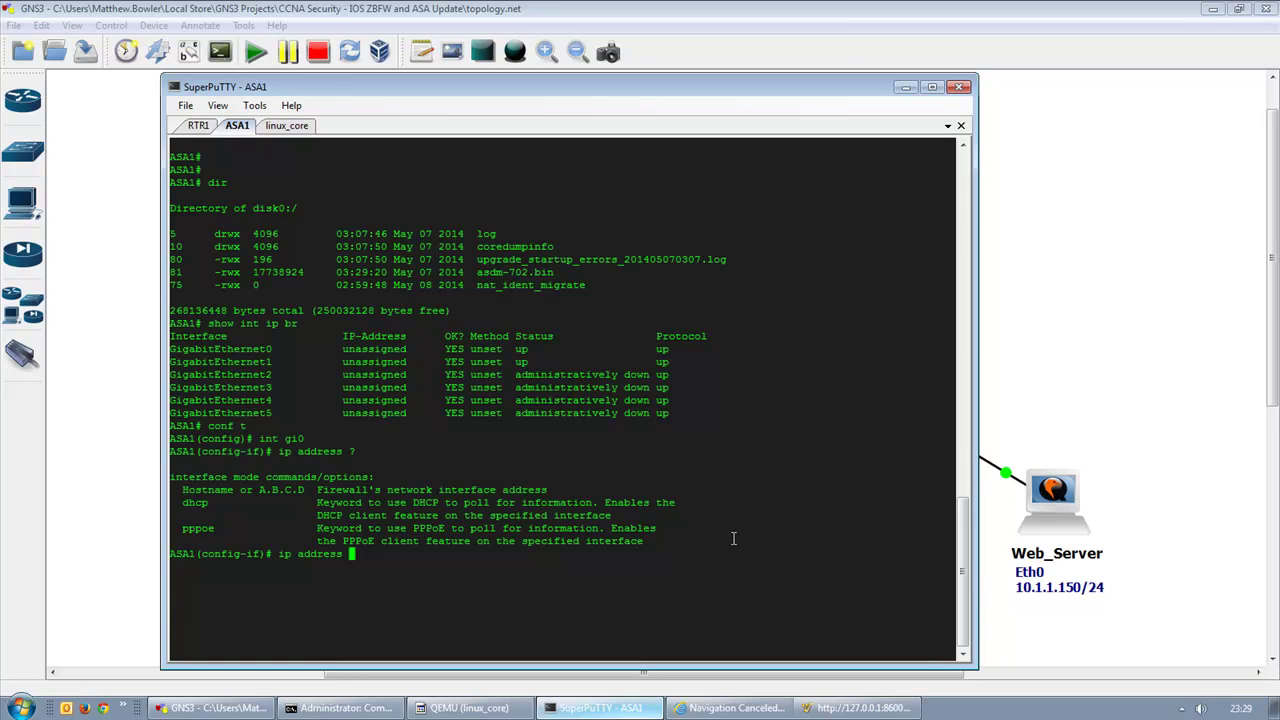
pyautogui.write('192.168.2')
pyautogui.write('.2 ?')
pyautogui.write('25')
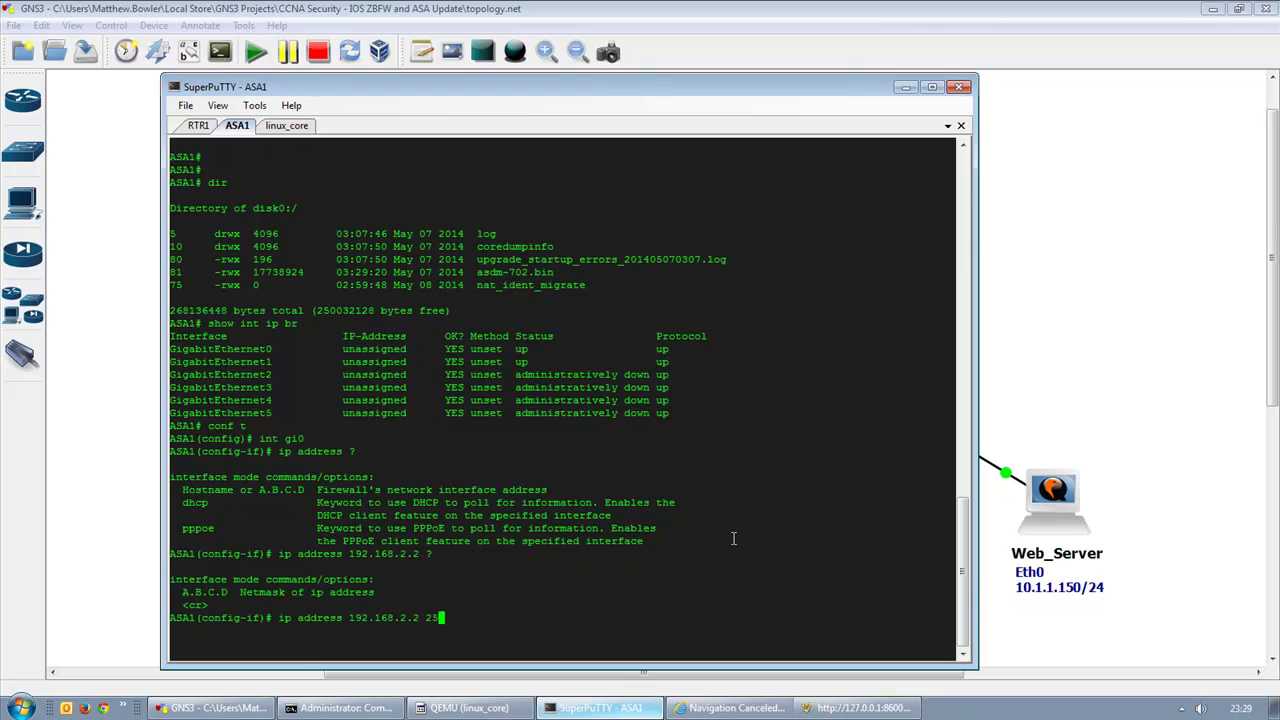
pyautogui.write('5.255.255.252 ?')
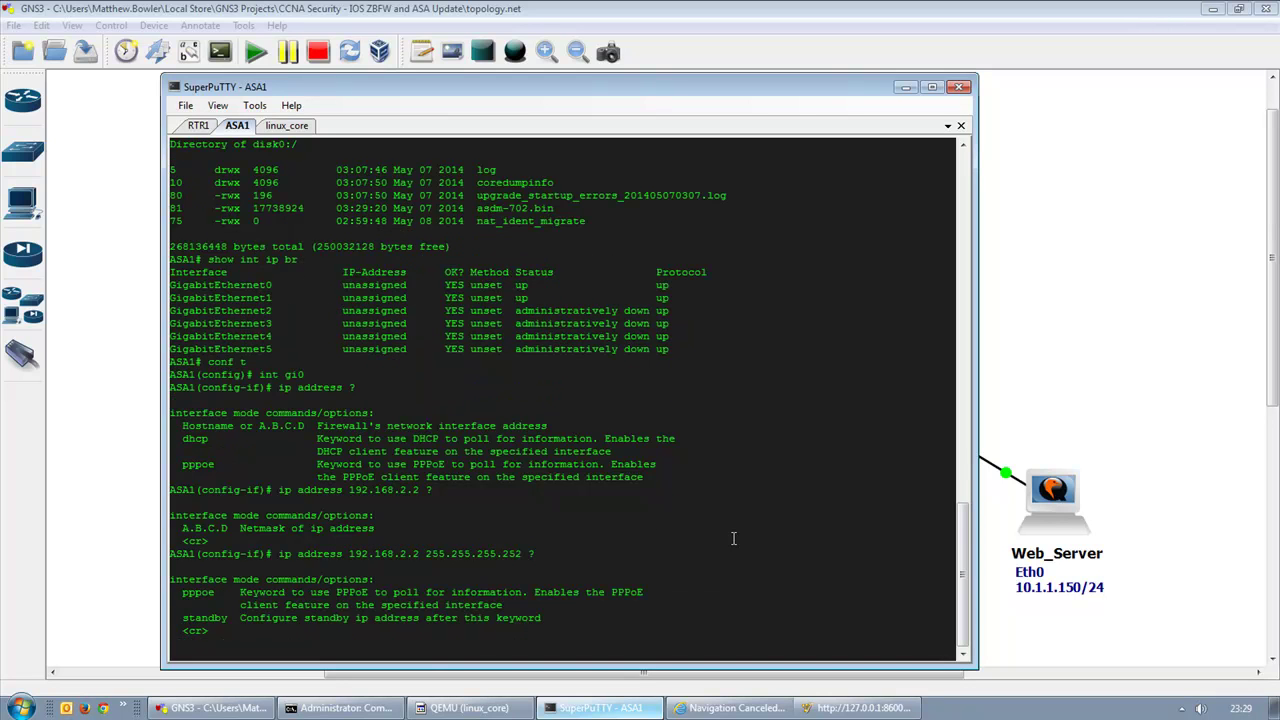
pyautogui.press('Return')
# Step: Name ASA1's interface gi0 "inside" with nameif, consulting the command's help and the GNS3 topology
pyautogui.write('no')
pyautogui.press('BackSpace')
pyautogui.press('BackSpace')
pyautogui.press('BackSpace')
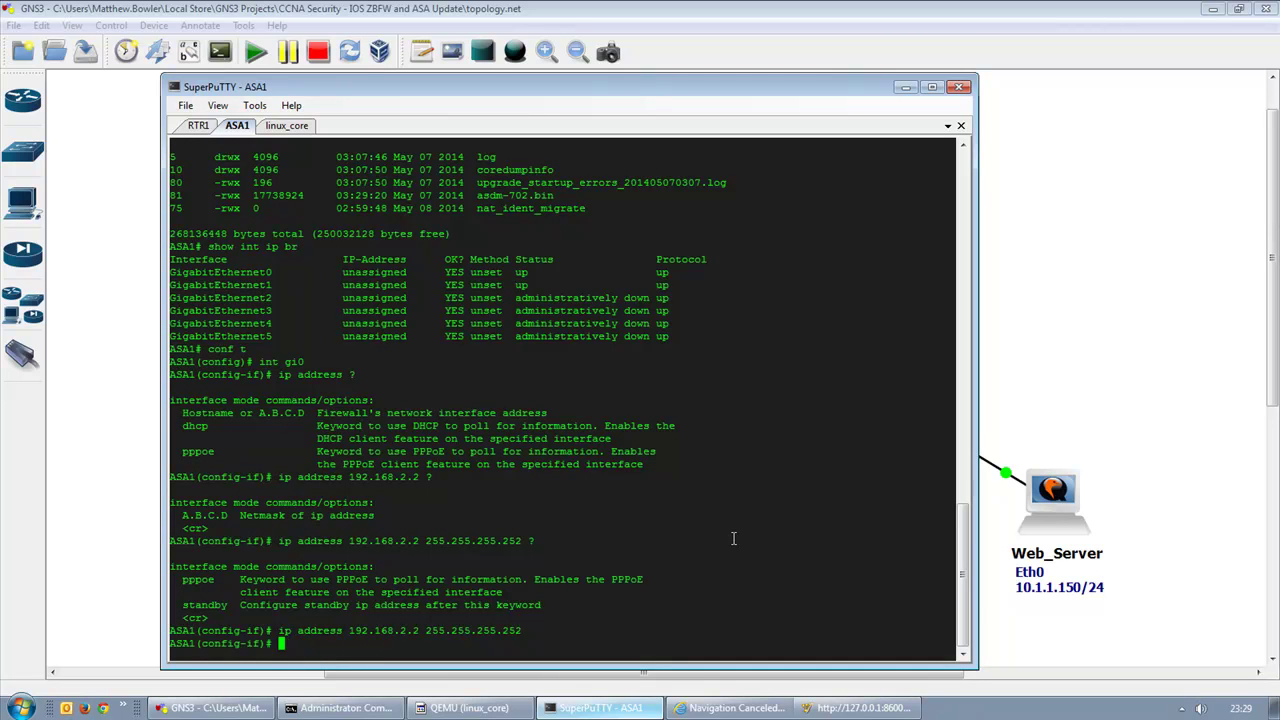
pyautogui.write('nameif ?')
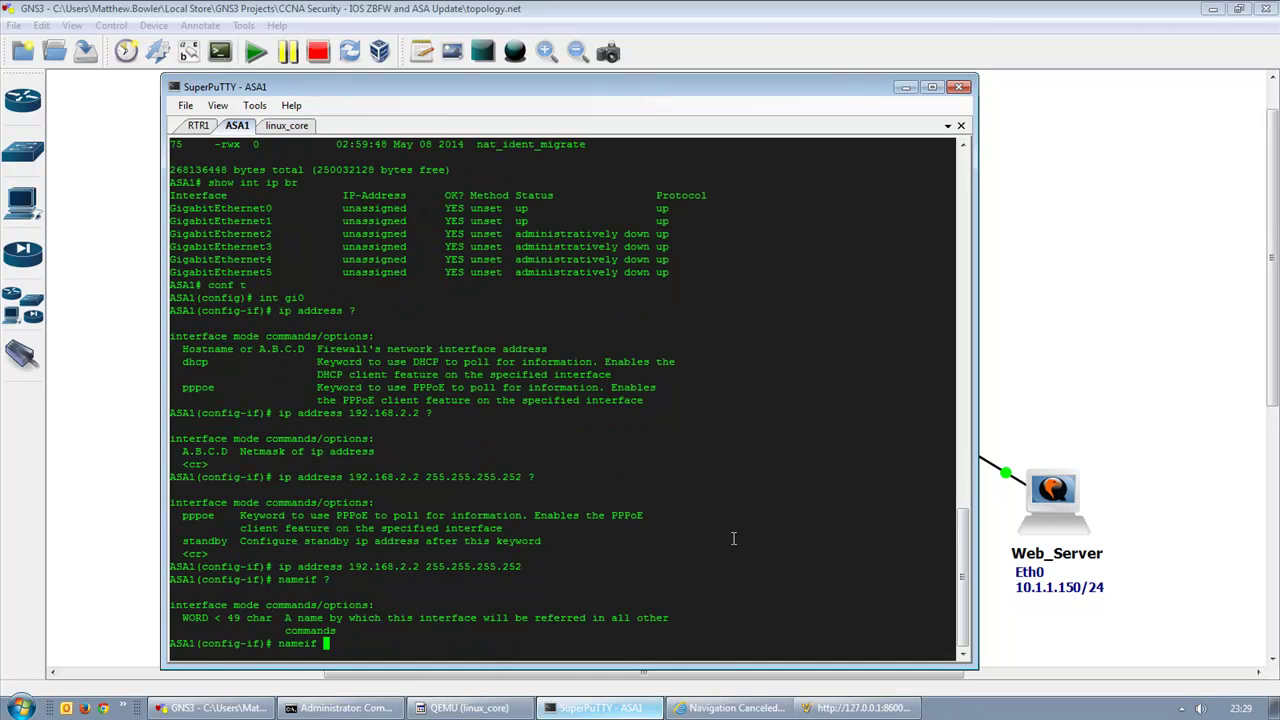
pyautogui.click(668, 8)
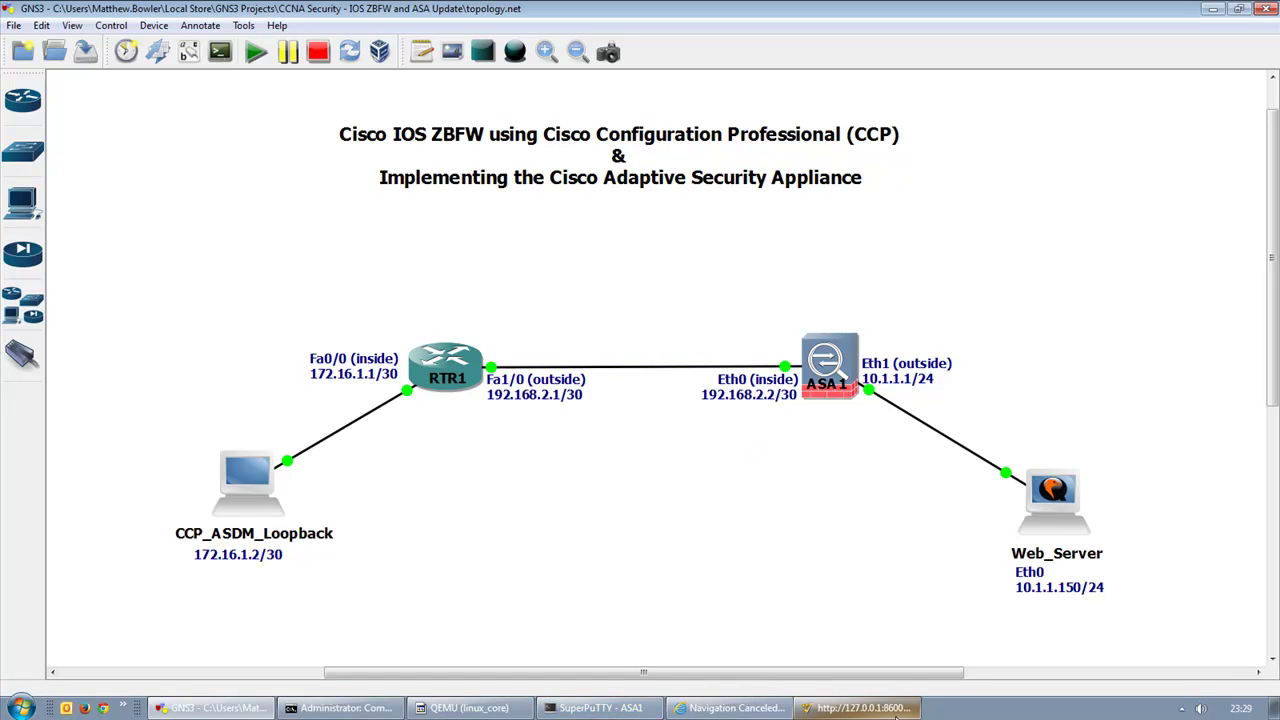
pyautogui.click(600, 708)
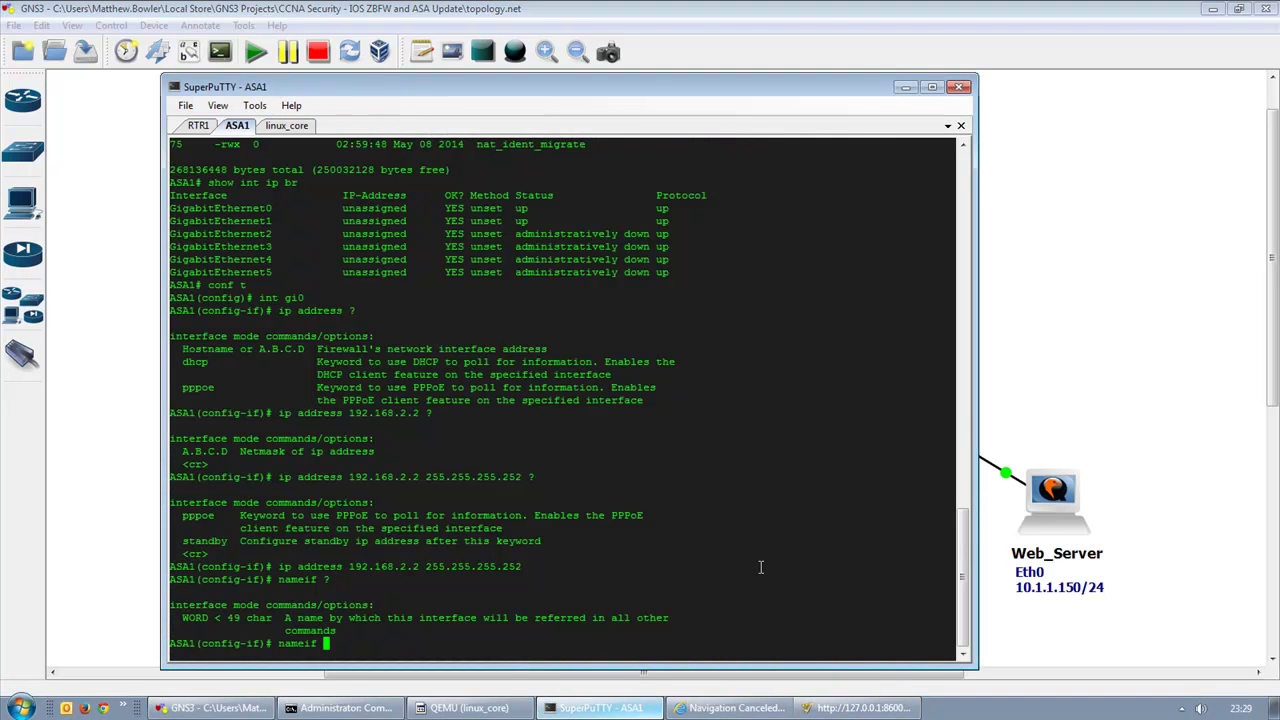
pyautogui.write('inside')
pyautogui.press('Return')
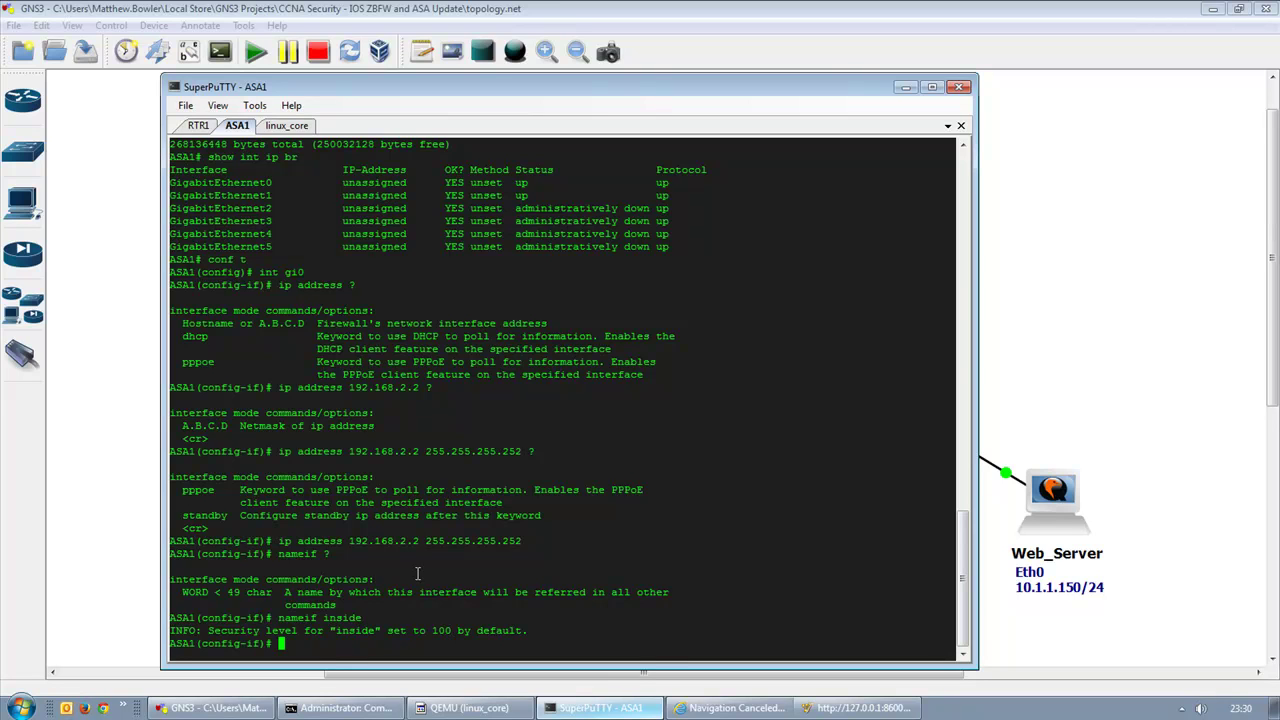
# Step: Configure ASA1's interface g1 with IP address 10.1.1.1, mask 255.255.255.0 and the nameif "outside"
pyautogui.write('int g1')
pyautogui.press('Return')
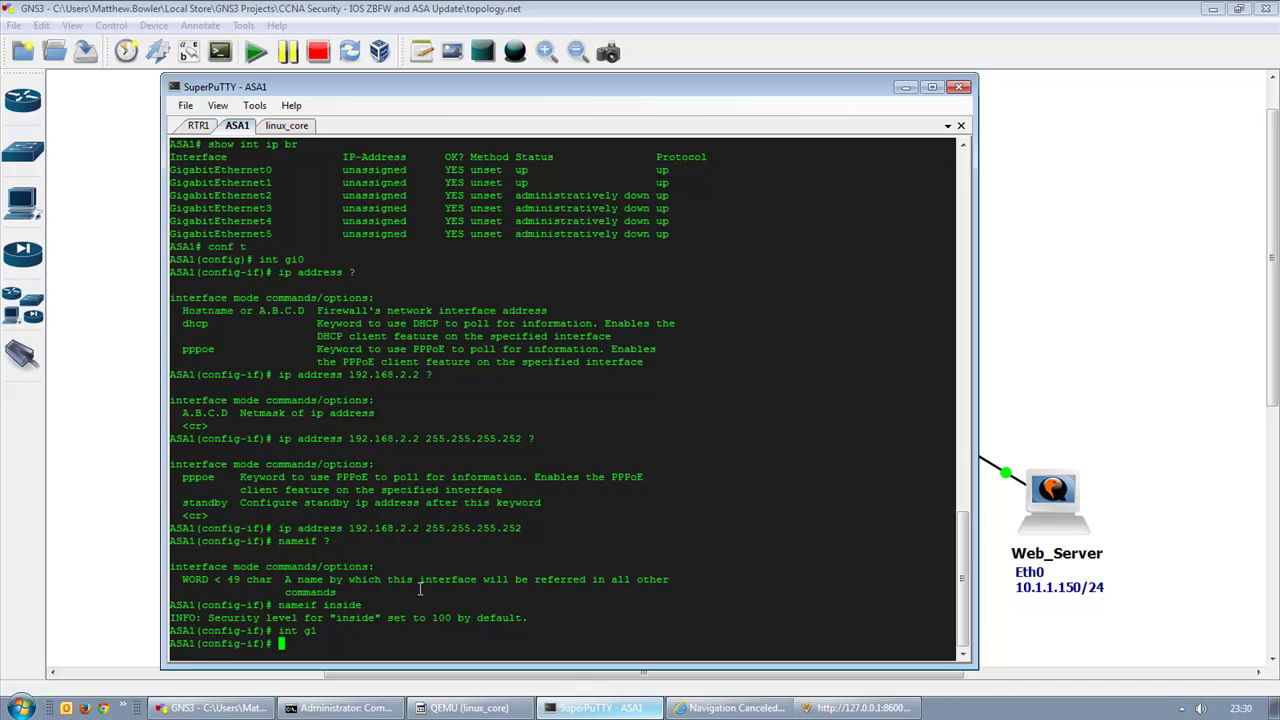
pyautogui.write('ip address 10.1.1.1 255.255.255.0')
pyautogui.press('Return')
pyautogui.write('name out')
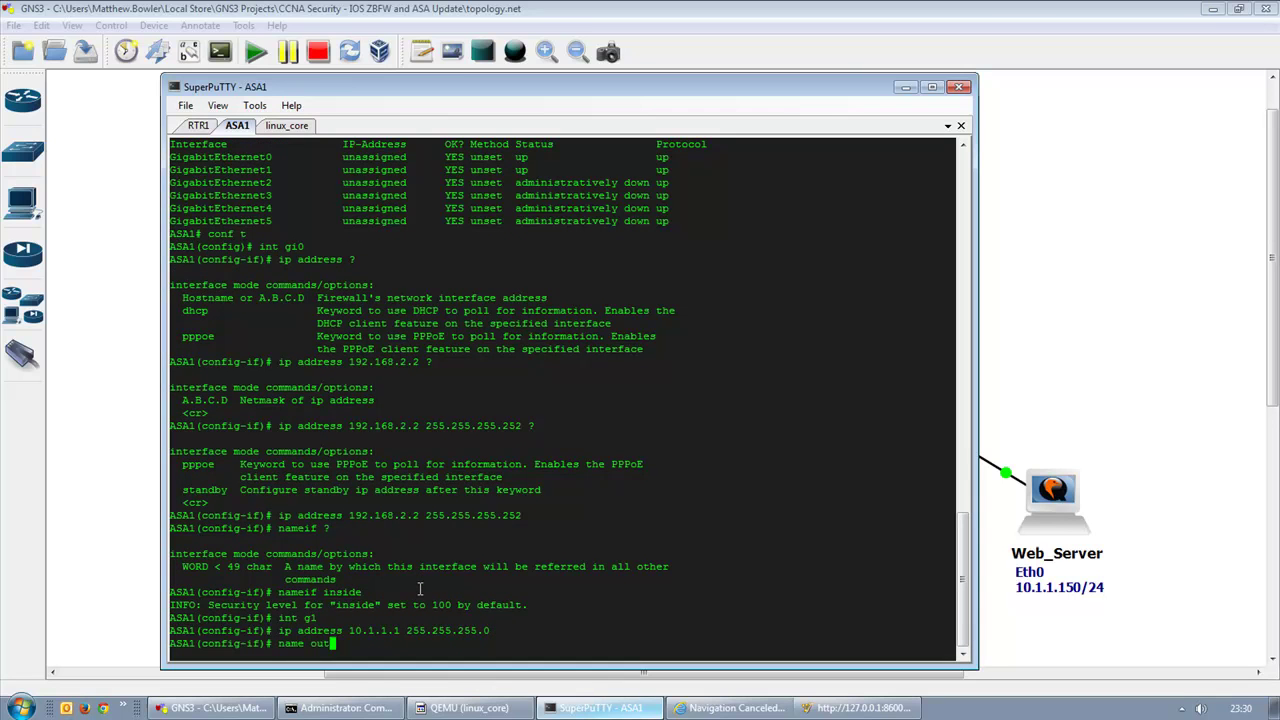
pyautogui.write('iuf')
pyautogui.press('BackSpace')
pyautogui.press('BackSpace')
pyautogui.write('f outside')
pyautogui.press('Return')
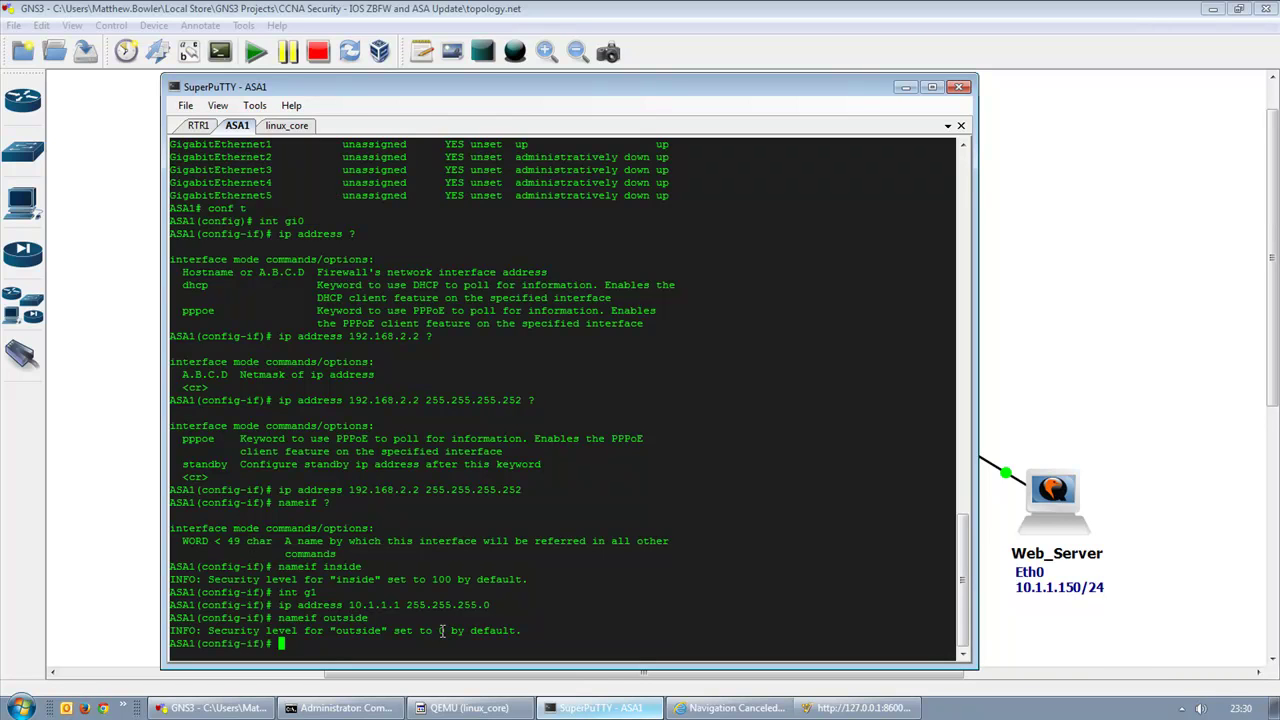
# Step: Examine the traffic path between CCP_ASDM_Loopback, ASA1 and Web_Server in the GNS3 topology
pyautogui.click(1134, 339)
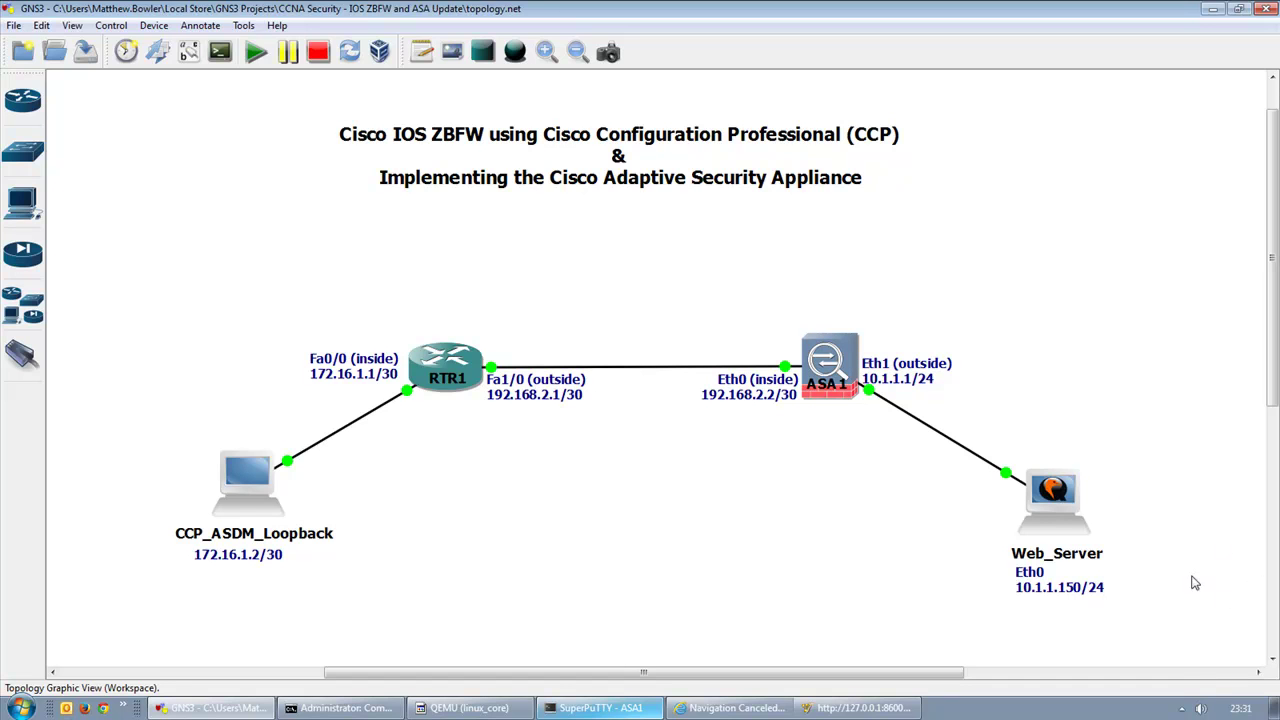
pyautogui.moveTo(848, 365)
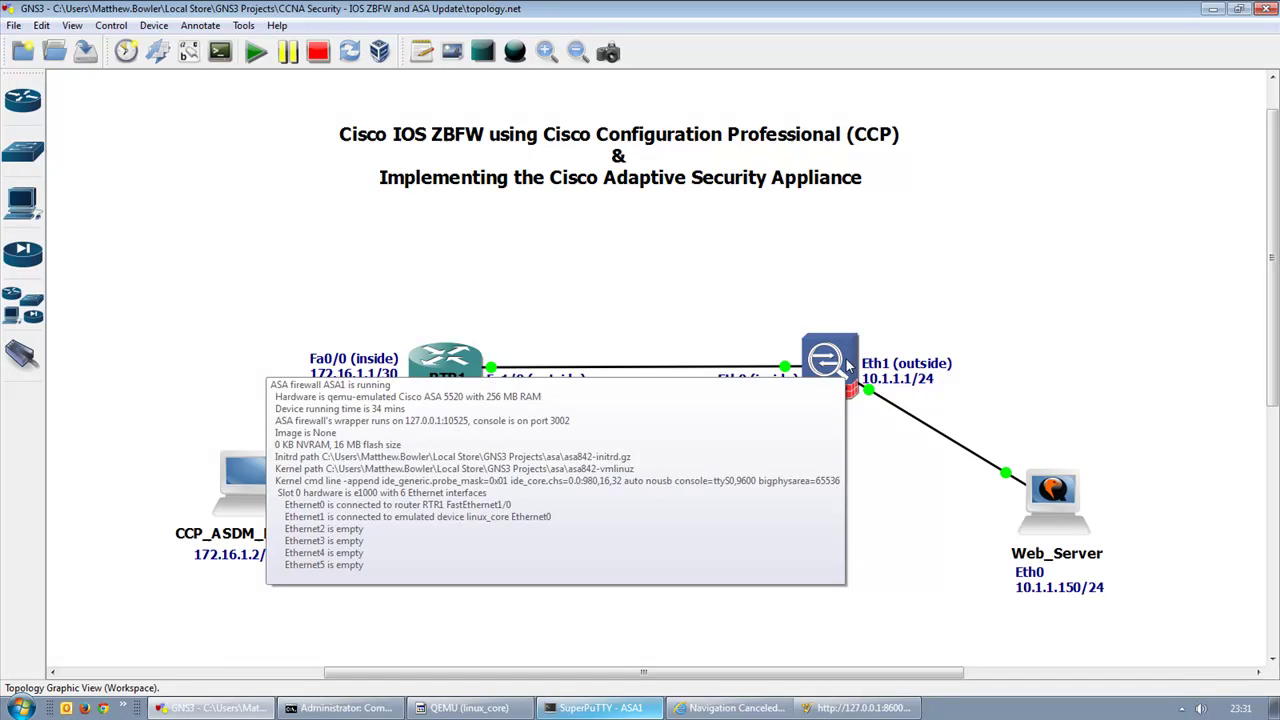
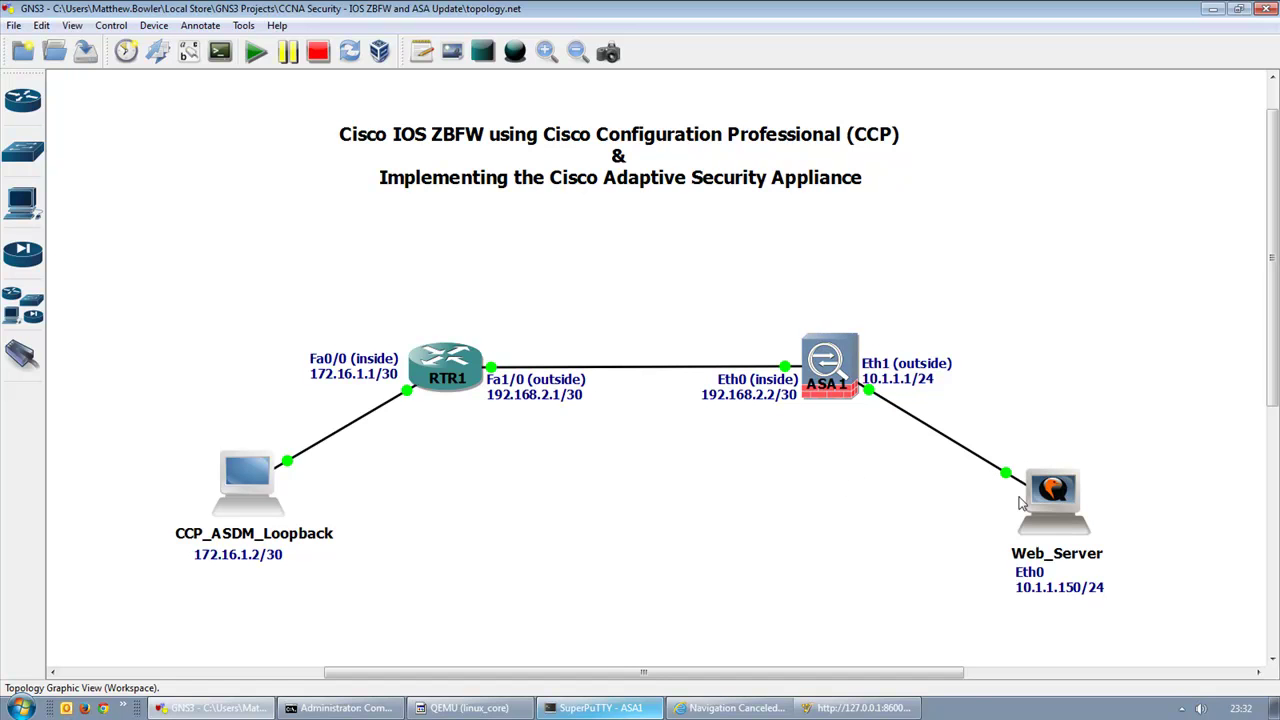
pyautogui.moveTo(1021, 503)
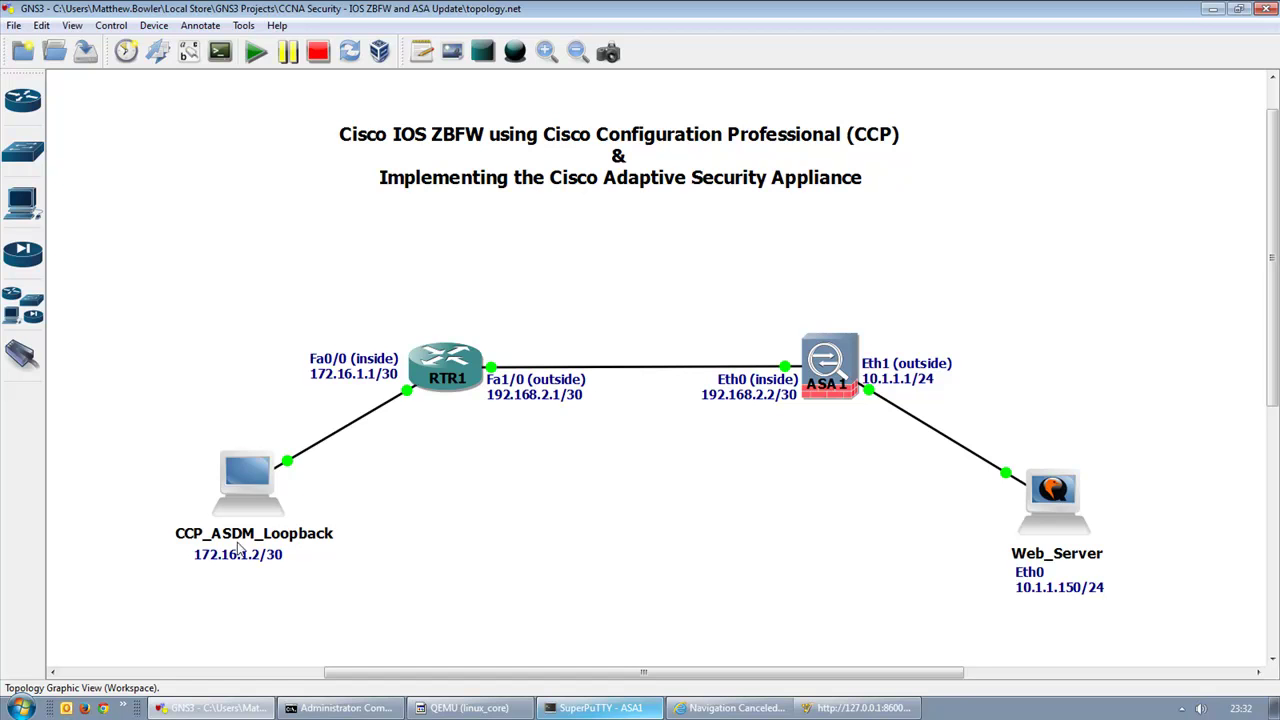
pyautogui.moveTo(1036, 480)
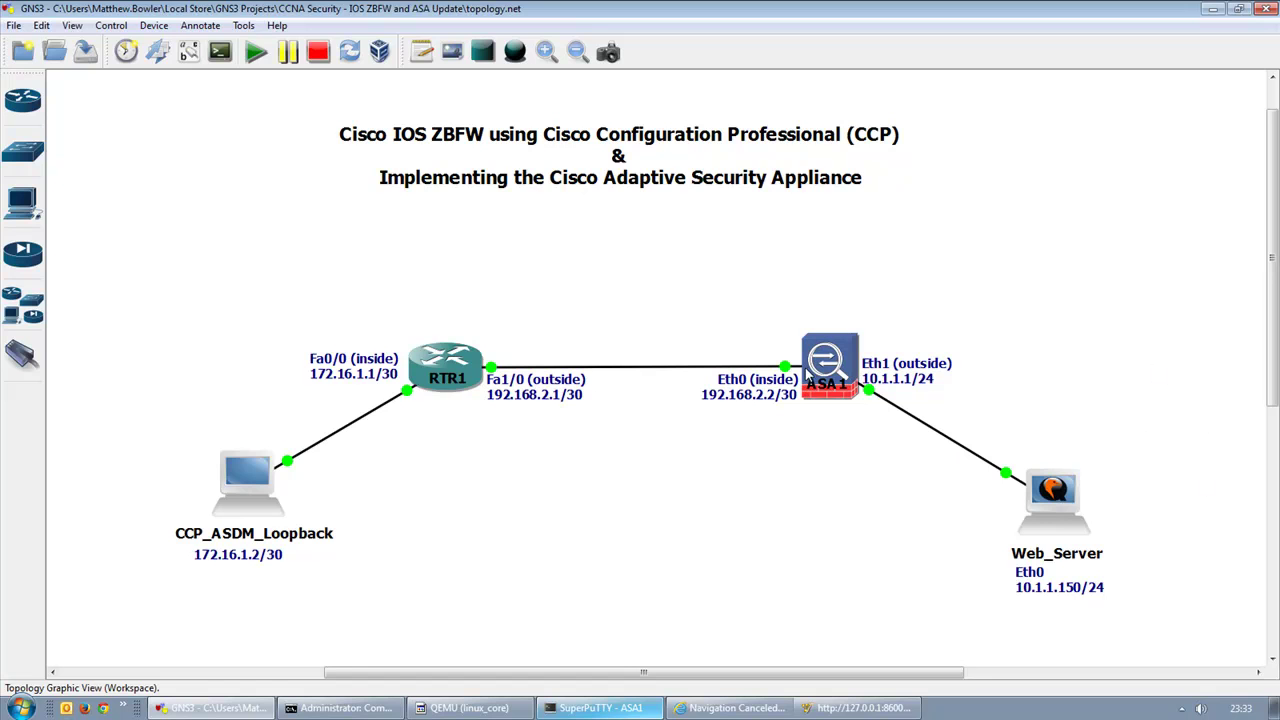
pyautogui.moveTo(812, 372)
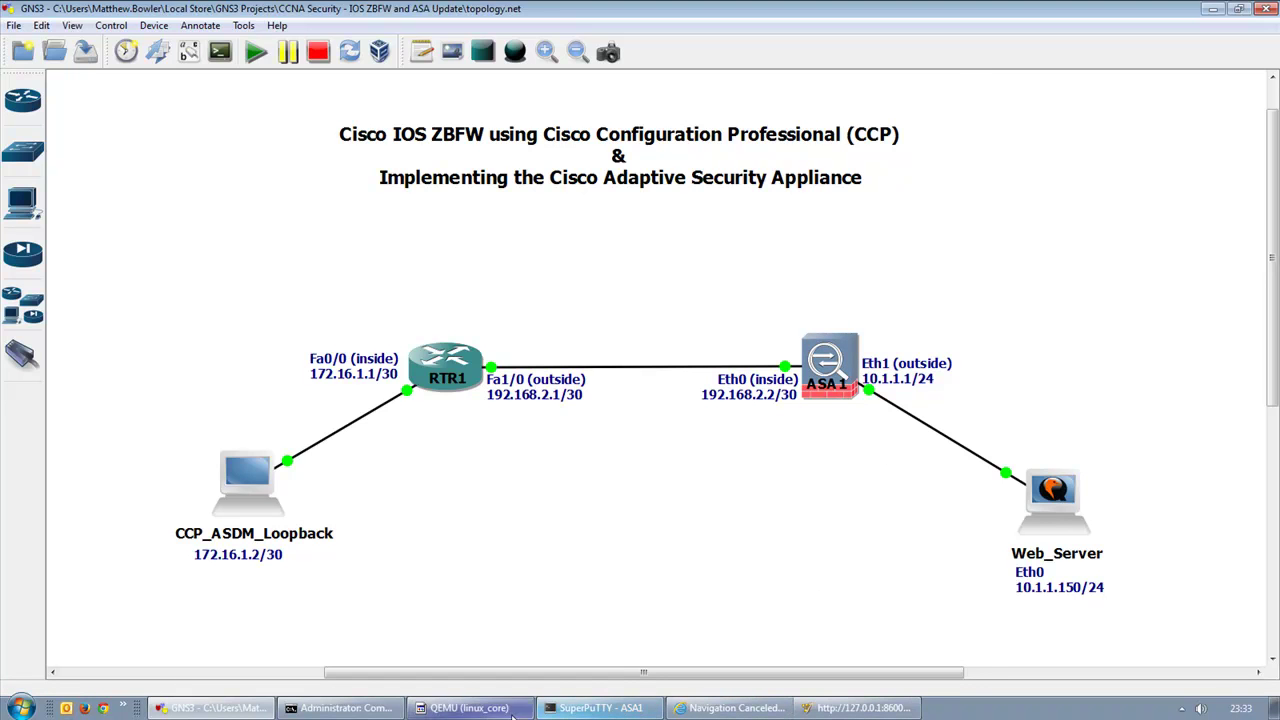
# Step: Return to ASA1's console in SuperPuTTY and exit interface configuration mode
pyautogui.click(575, 709)
pyautogui.write('exit')
pyautogui.press('Return')
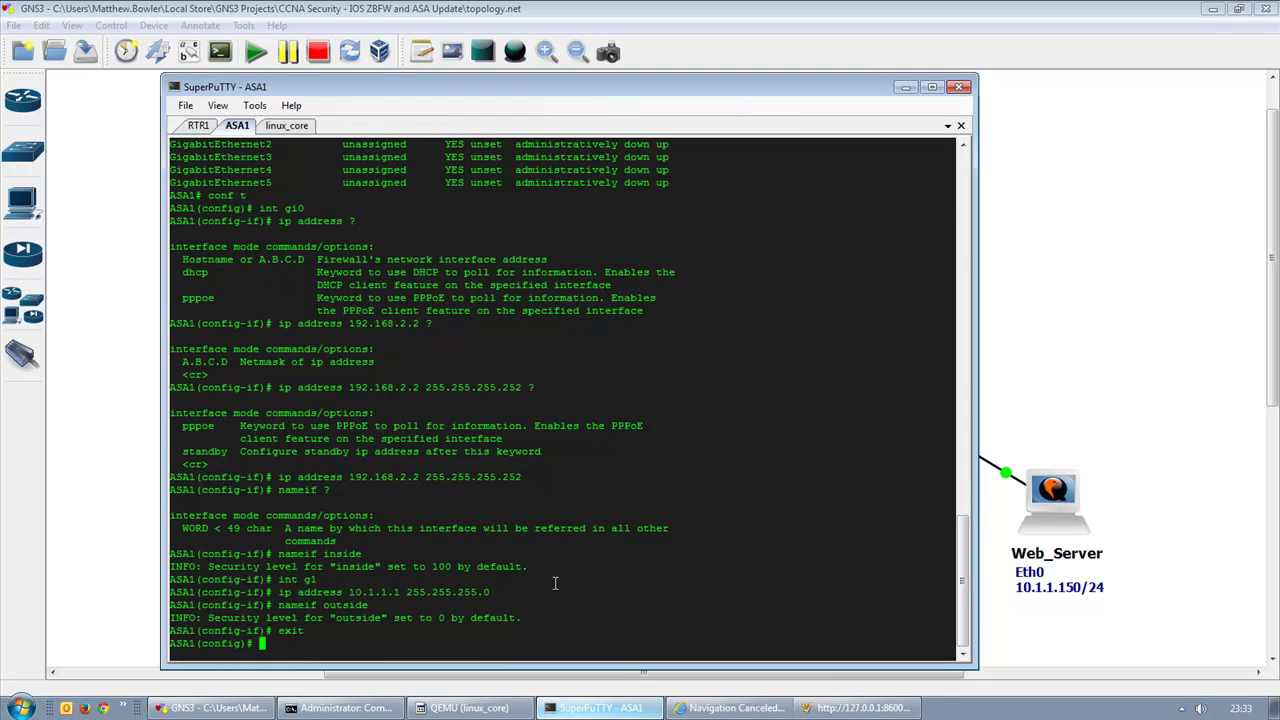
# Step: Switch to the Windows Command Prompt and start a continuous ping to 192.168.2.2
pyautogui.click(340, 708)
pyautogui.press('Up')
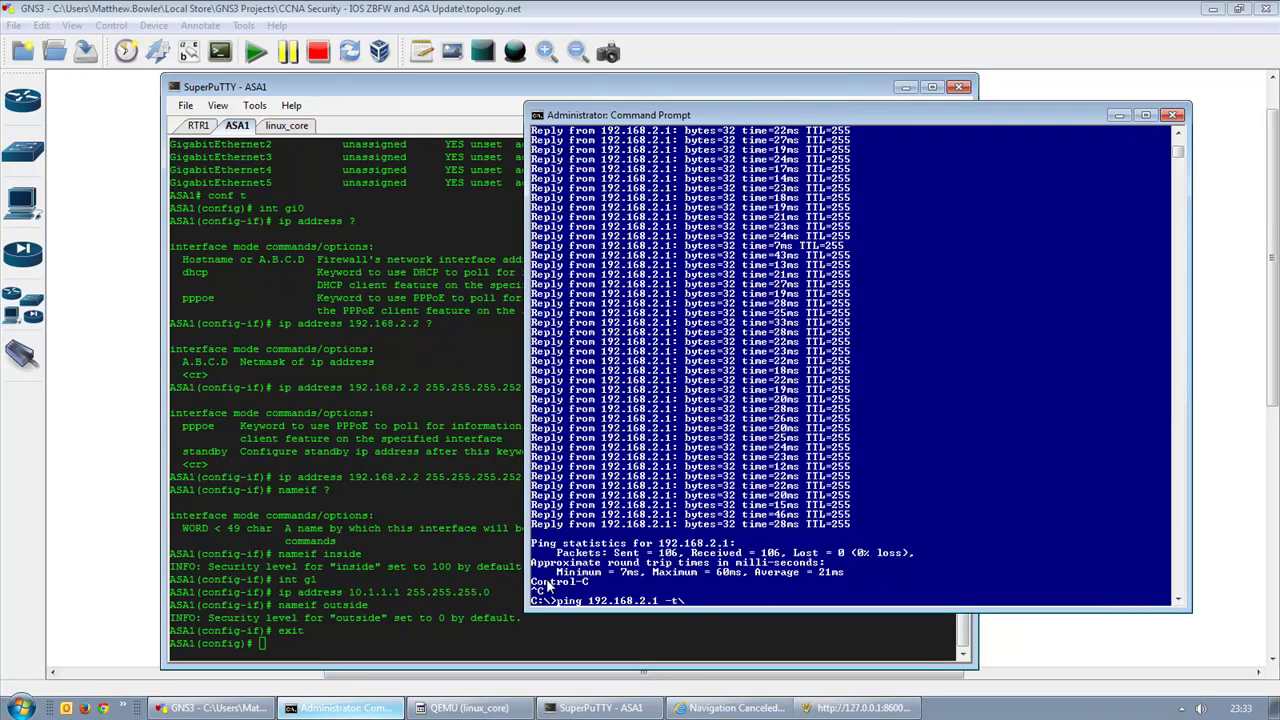
pyautogui.press('Left')
pyautogui.press('Left')
pyautogui.press('Left')
pyautogui.press('BackSpace')
pyautogui.write('2')
pyautogui.press('Return')
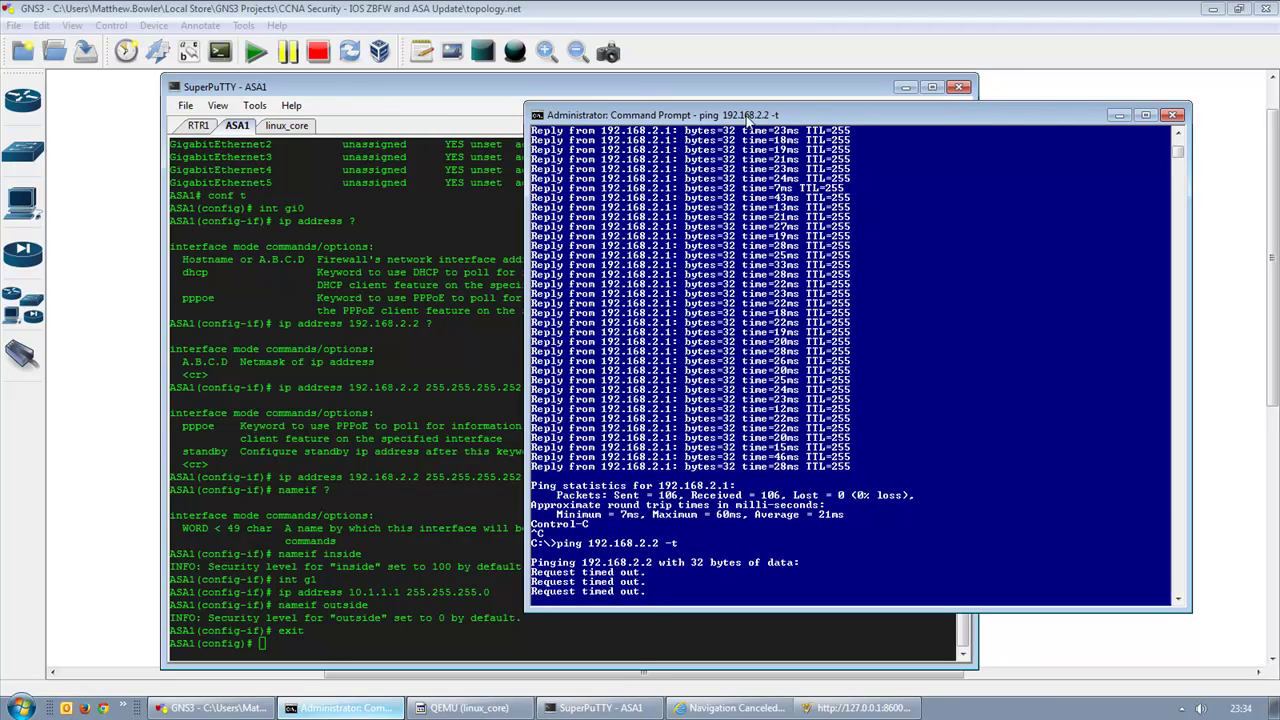
# Step: Minimize the Command Prompt and examine RTR1's console in SuperPuTTY for firewall log messages, comparing them with the GNS3 topology
pyautogui.click(1119, 118)
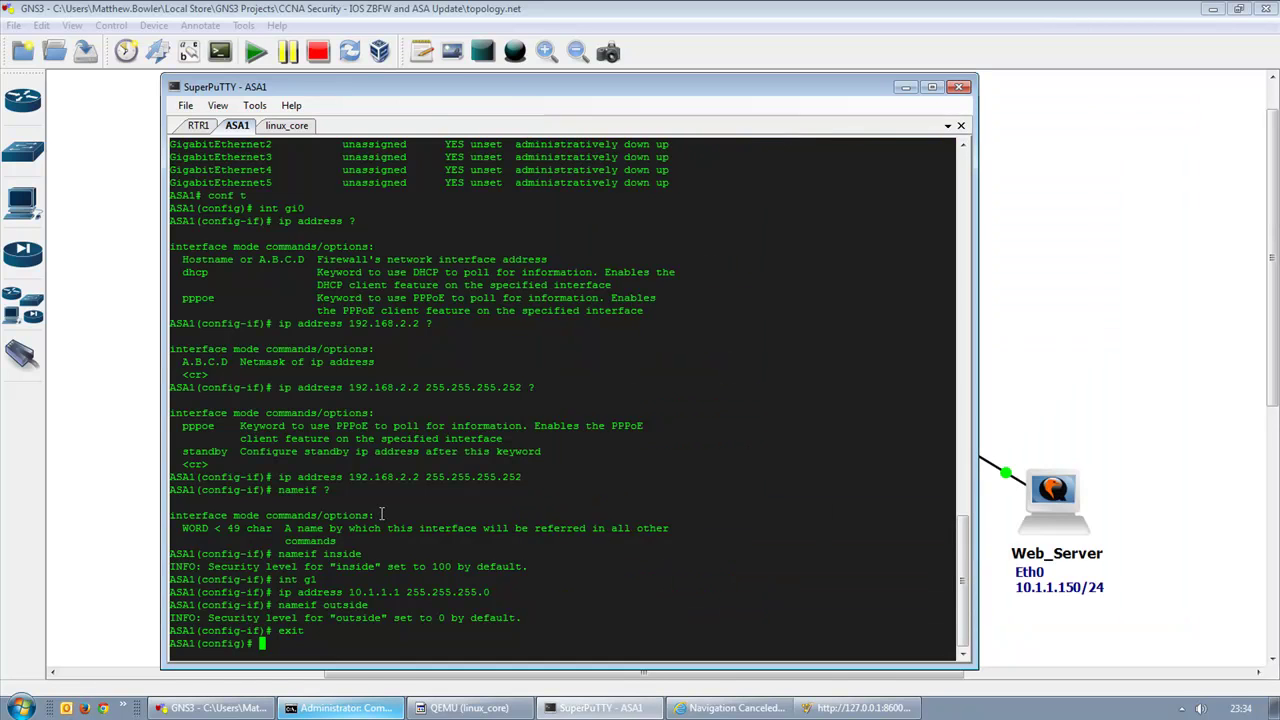
pyautogui.click(1203, 360)
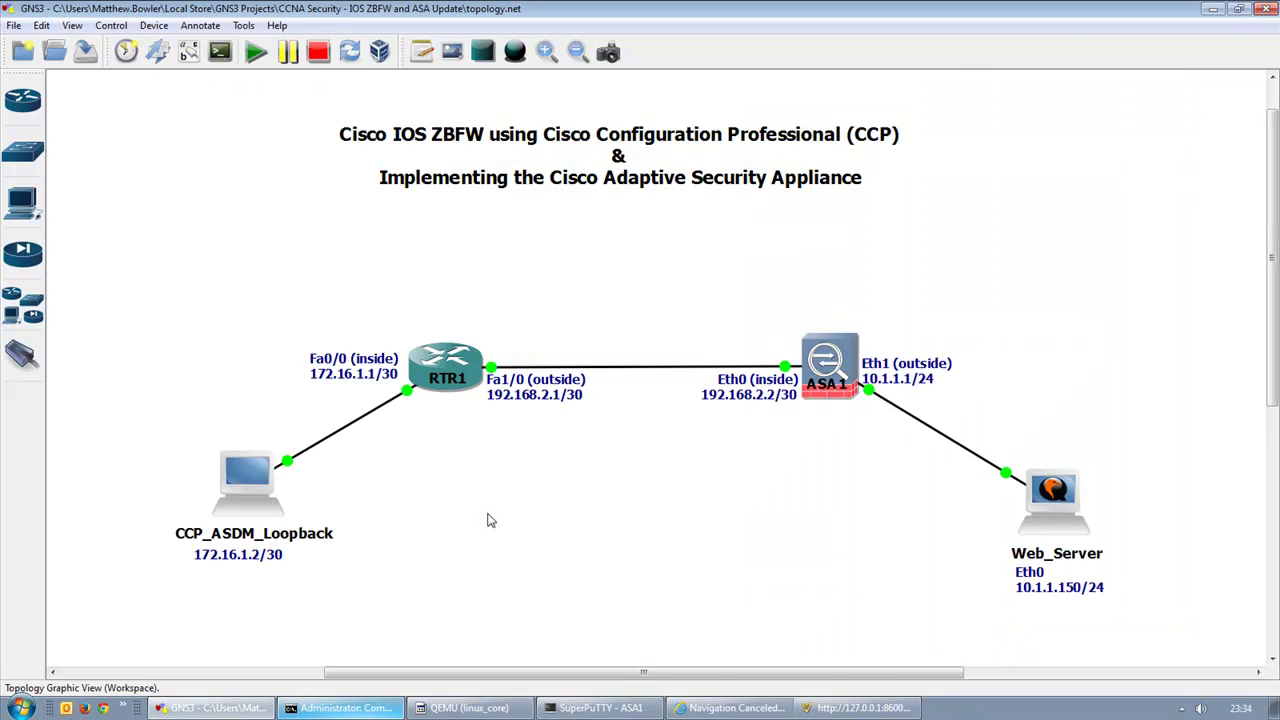
pyautogui.click(612, 707)
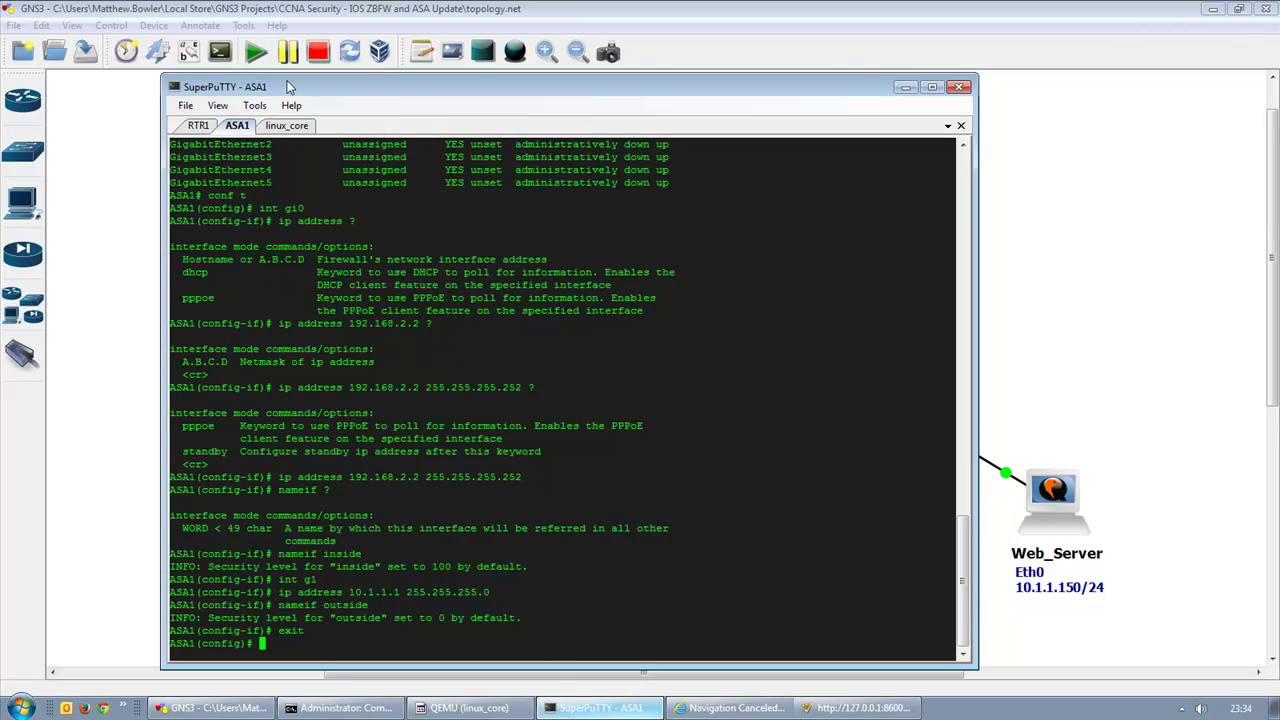
pyautogui.click(199, 126)
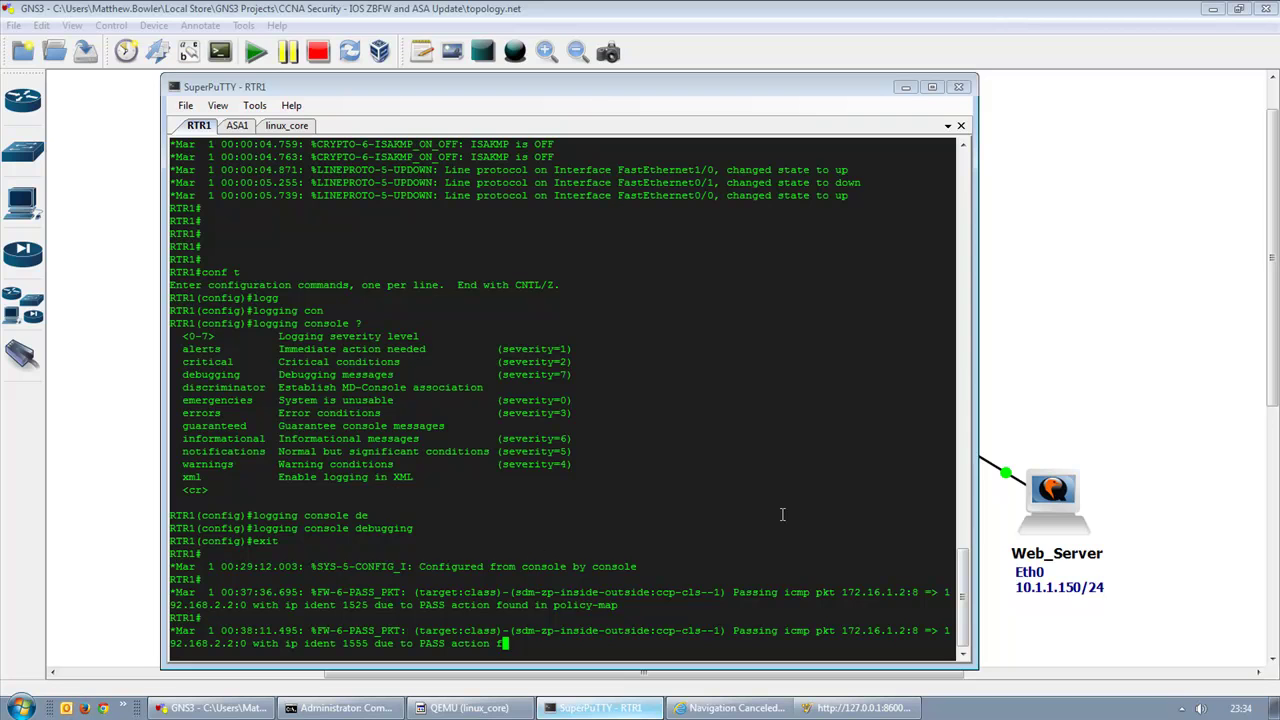
pyautogui.click(1047, 334)
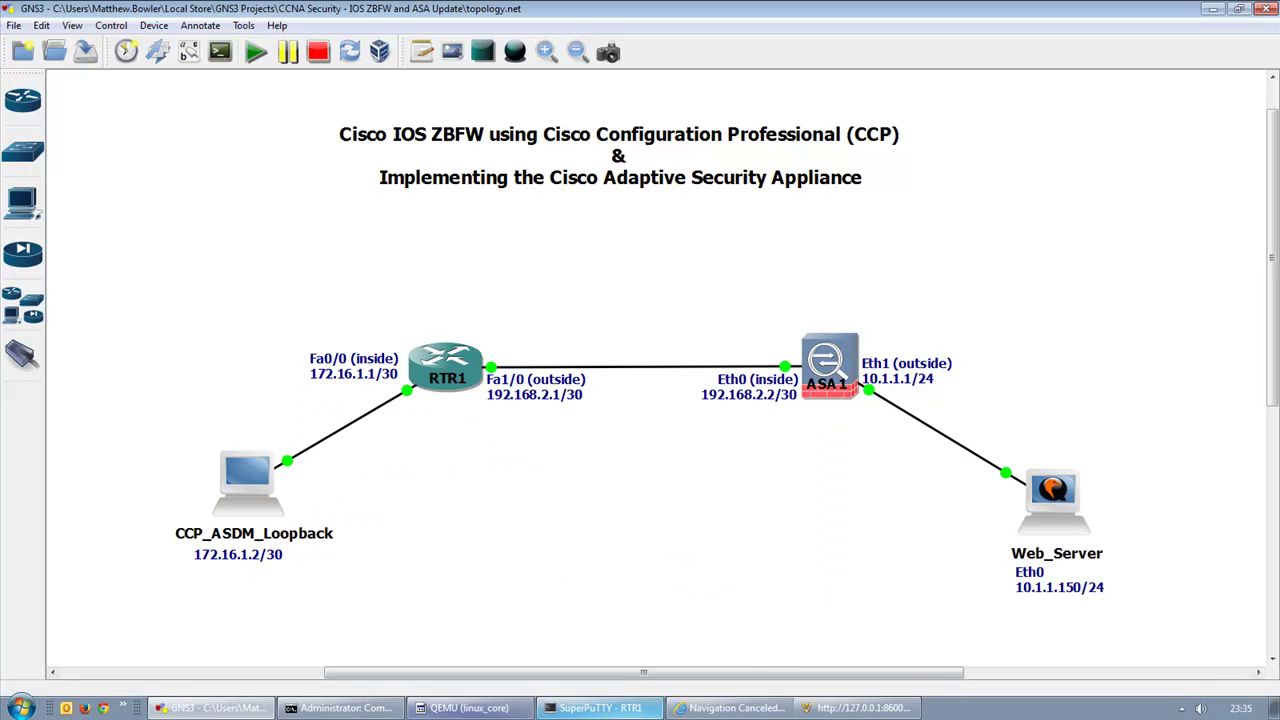
pyautogui.click(590, 708)
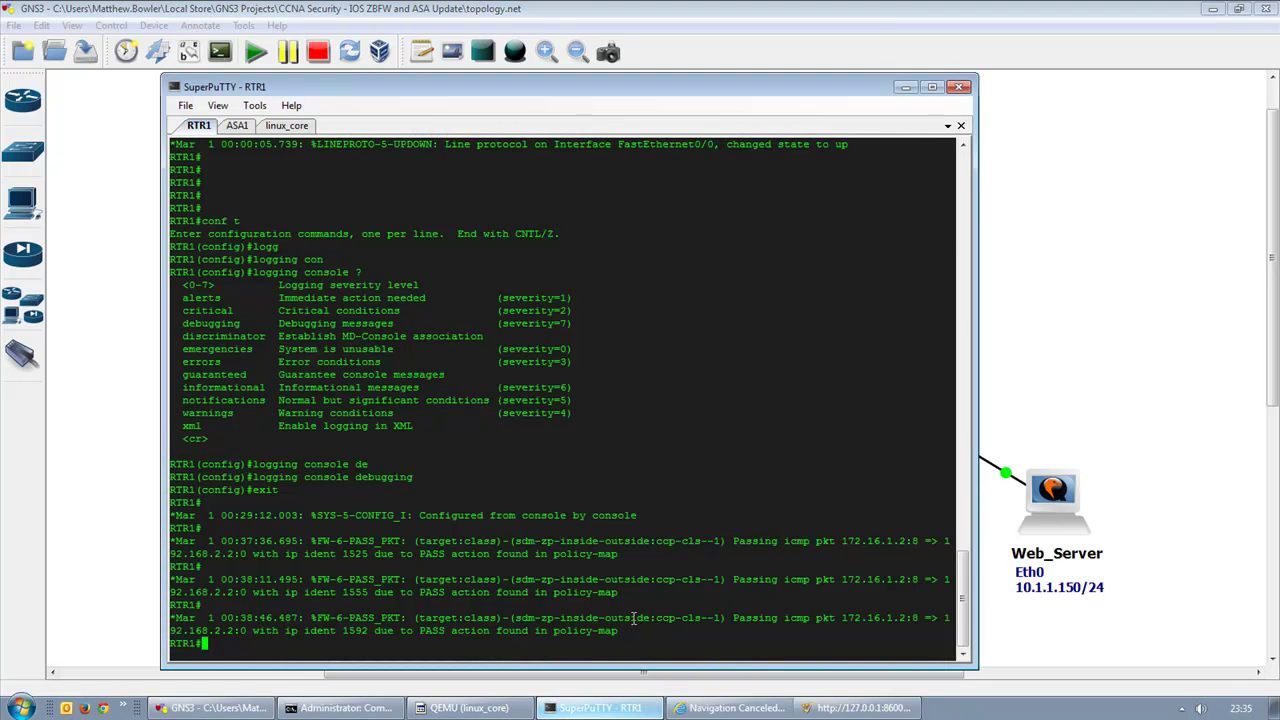
# Step: Switch to Cisco Configuration Professional, view the allowed packets in the firewall status monitor and select the ccp-cls--1 traffic class
pyautogui.click(860, 708)
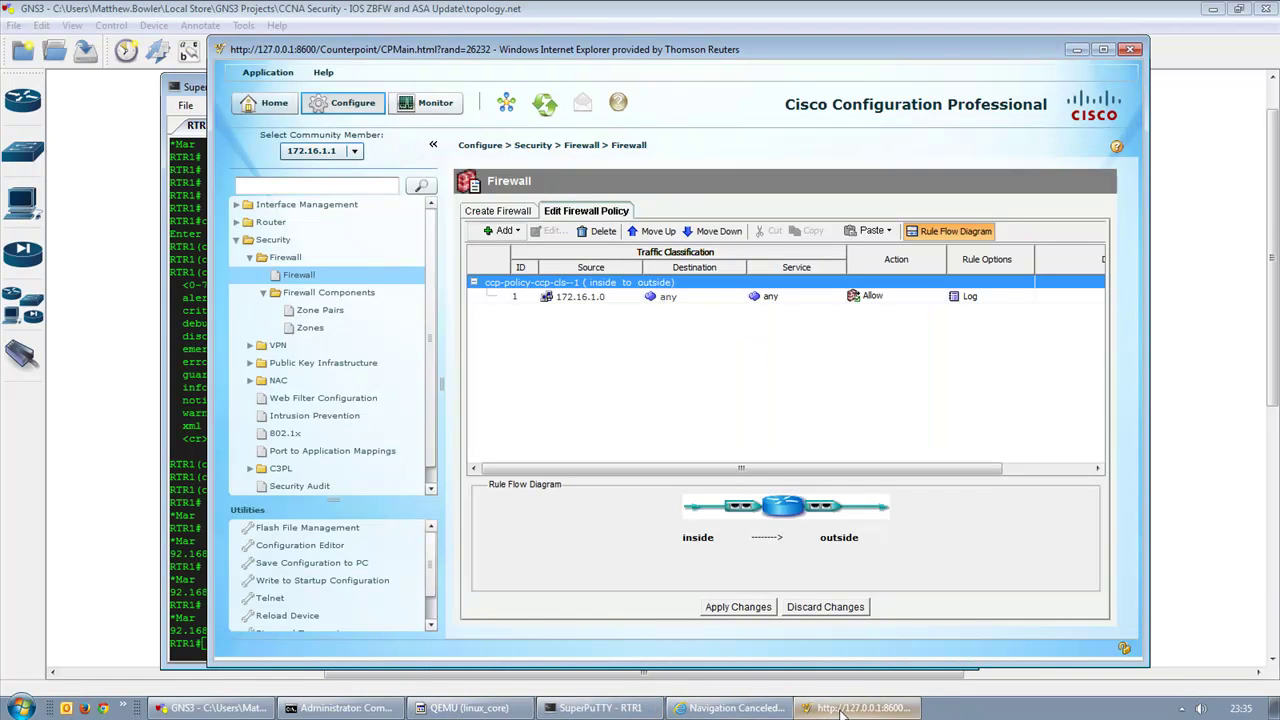
pyautogui.click(428, 102)
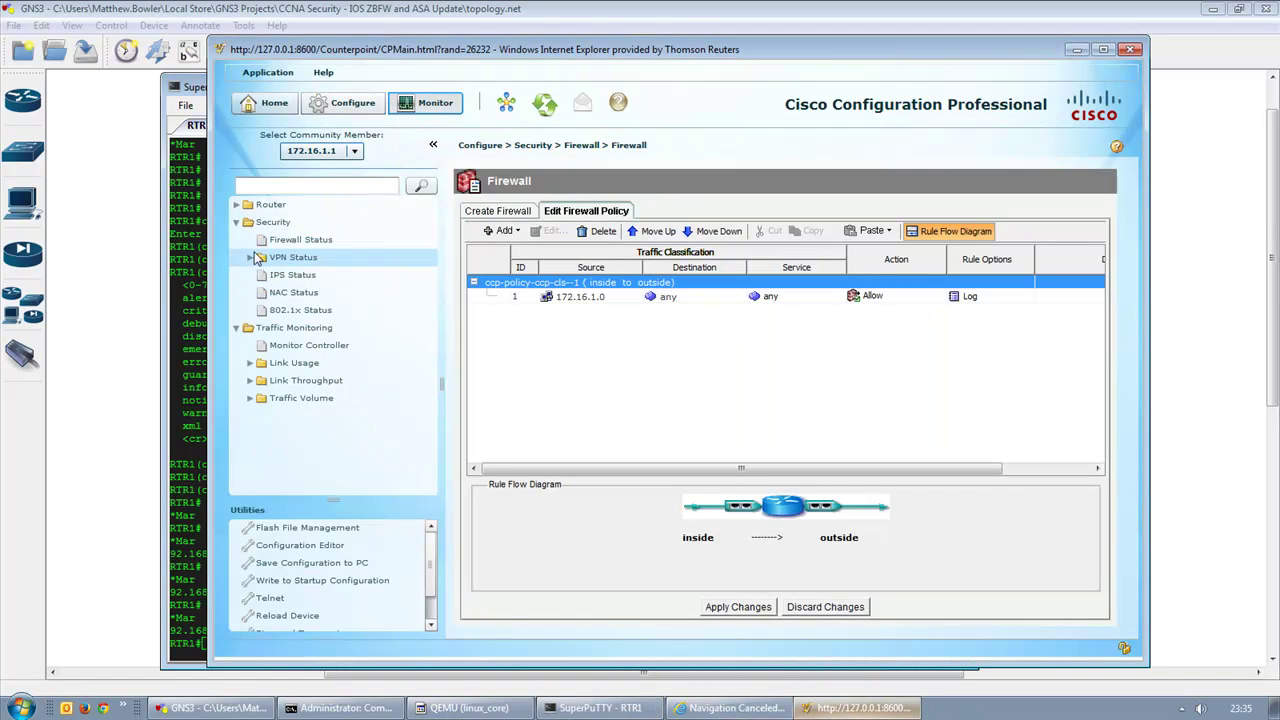
pyautogui.click(290, 240)
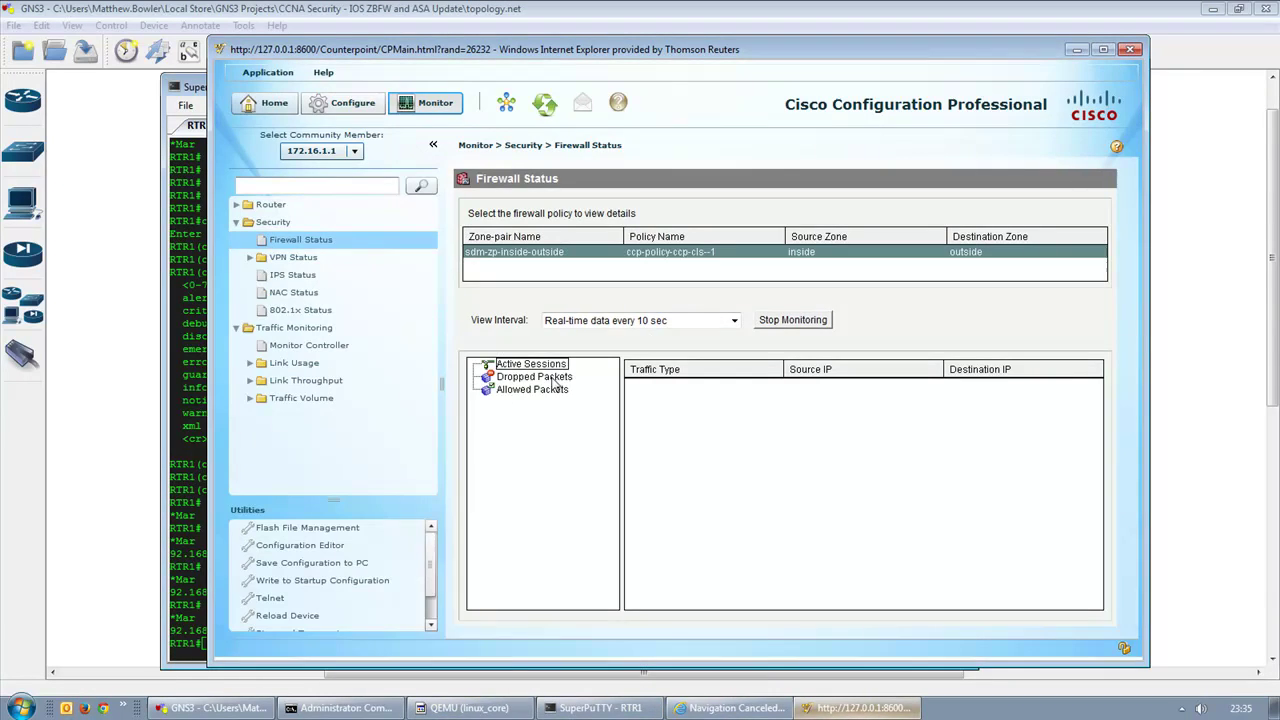
pyautogui.click(552, 390)
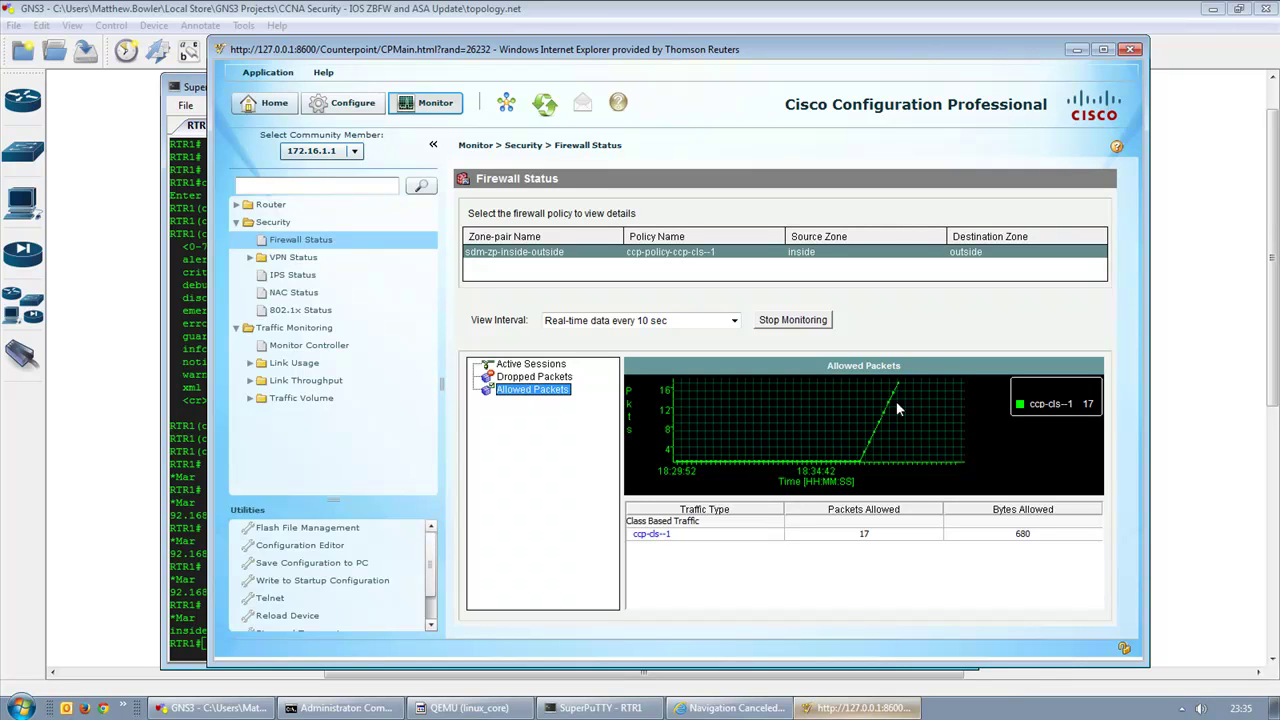
pyautogui.click(676, 535)
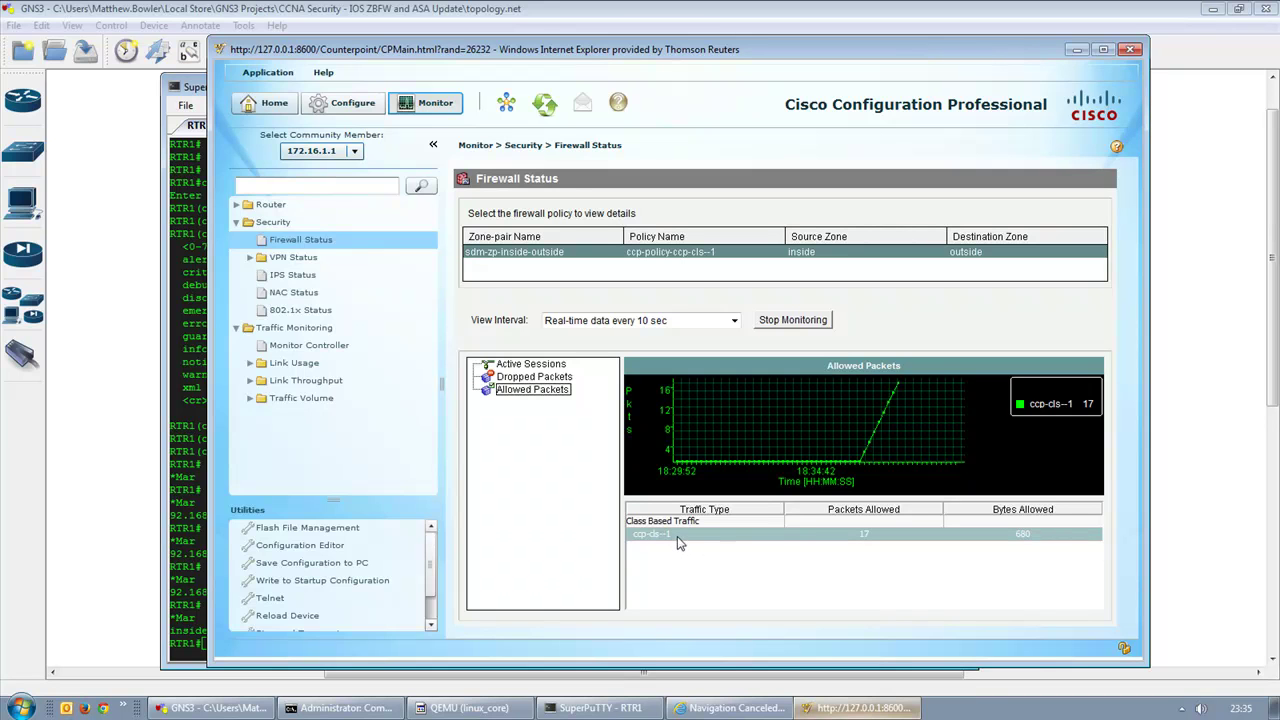
# Step: View the active sessions in the firewall status monitor, checking them against the Command Prompt ping and RTR1's log messages in SuperPuTTY
pyautogui.click(525, 366)
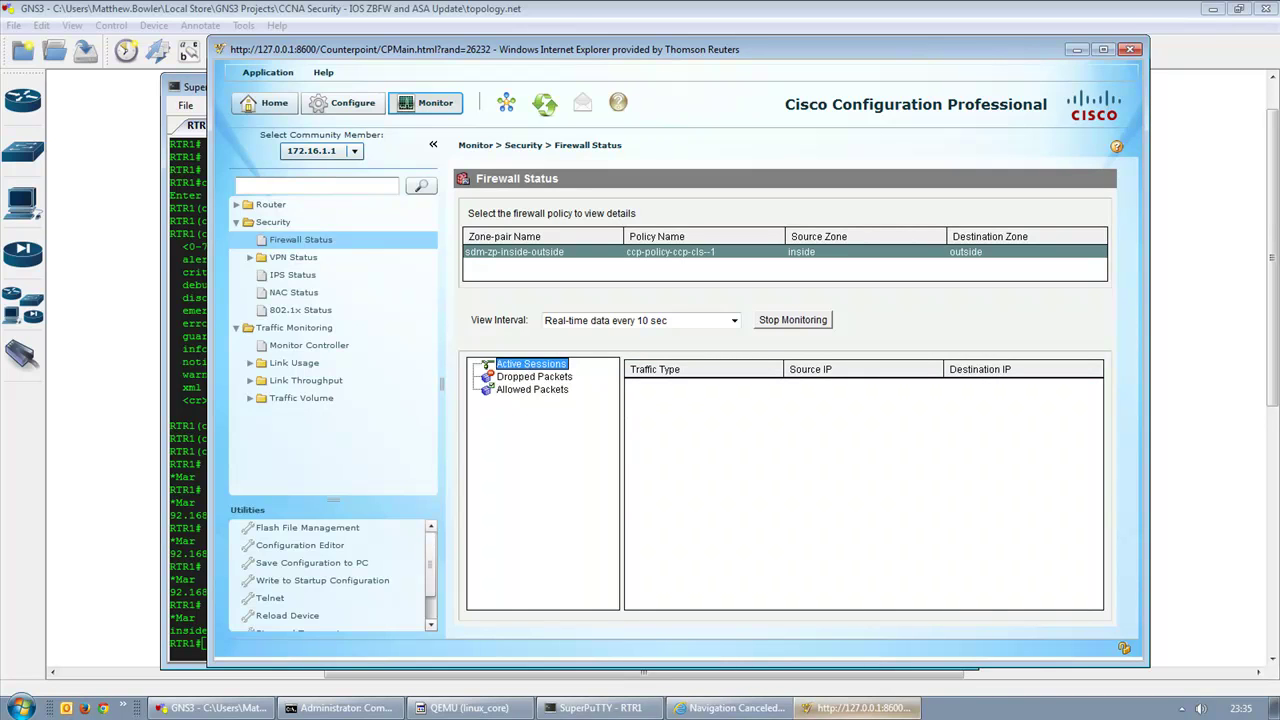
pyautogui.click(372, 710)
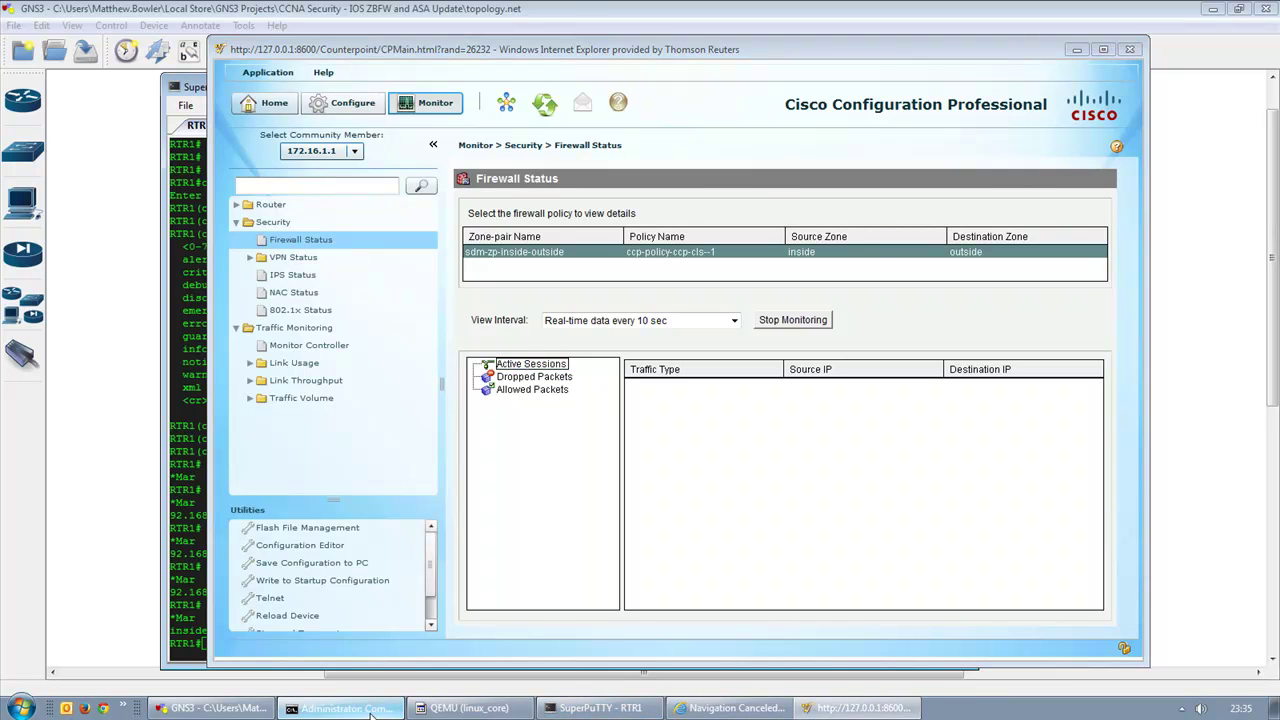
pyautogui.click(1119, 115)
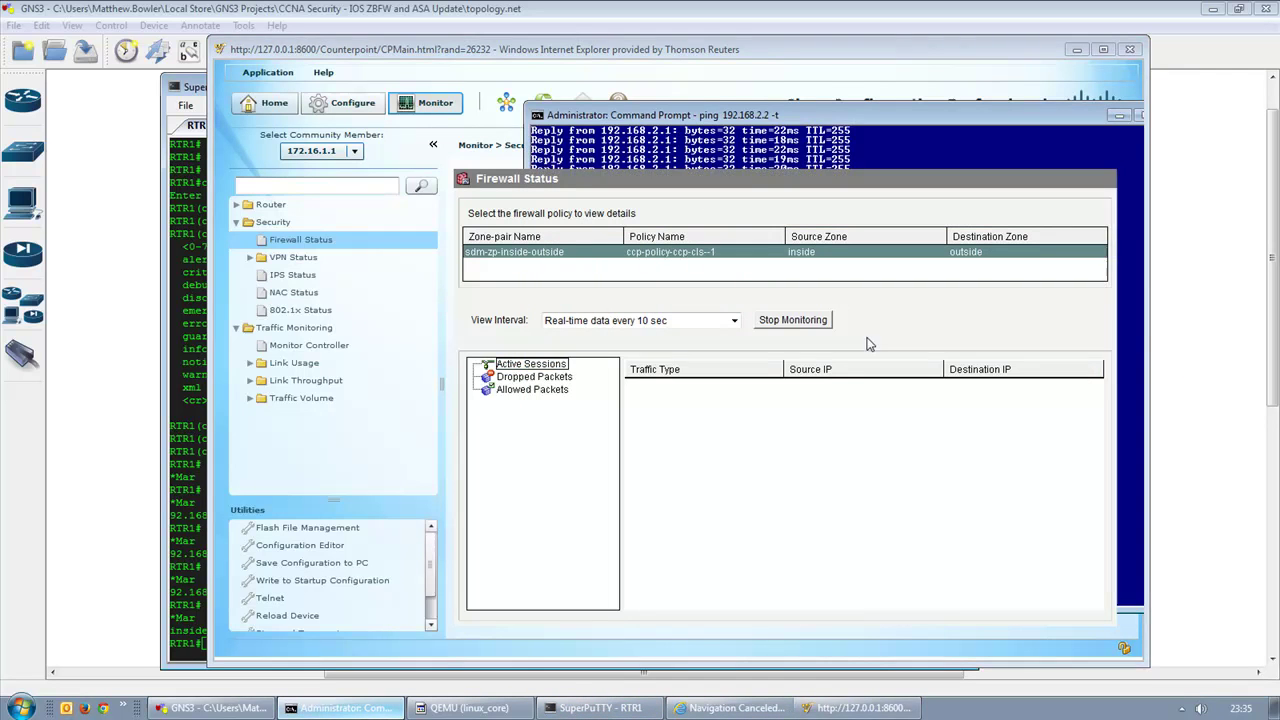
pyautogui.click(556, 376)
pyautogui.click(548, 366)
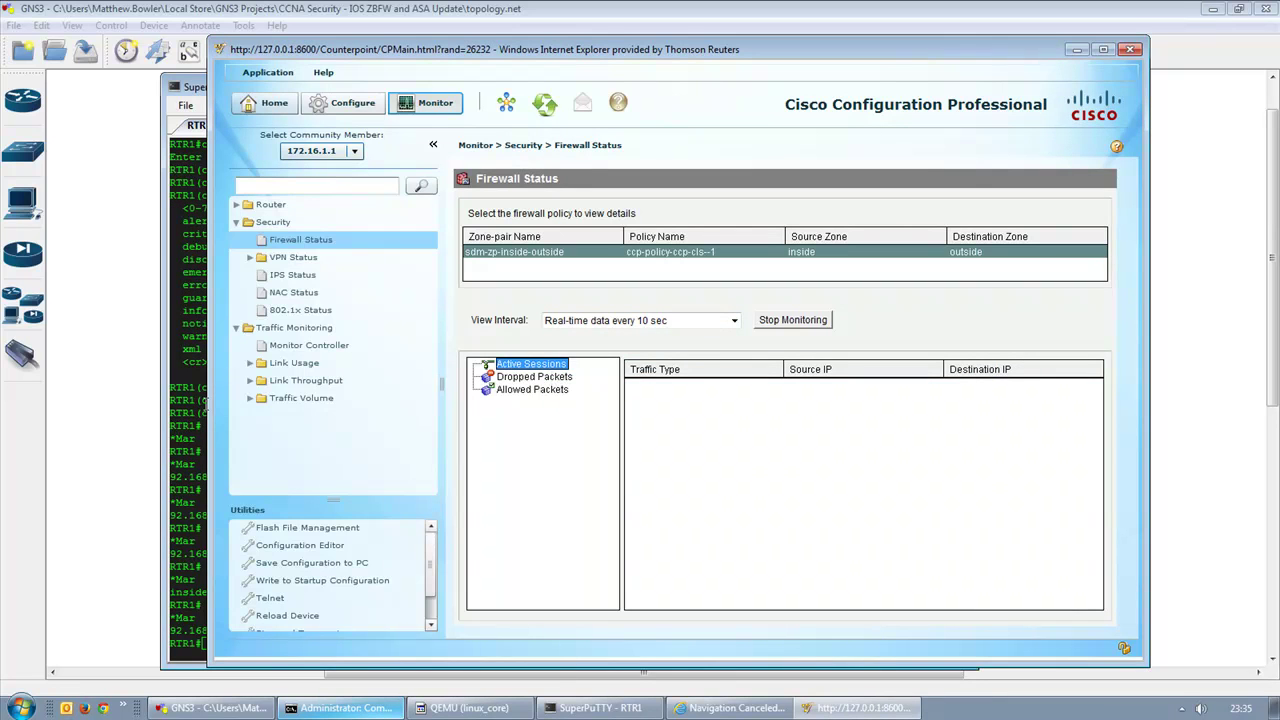
pyautogui.click(196, 430)
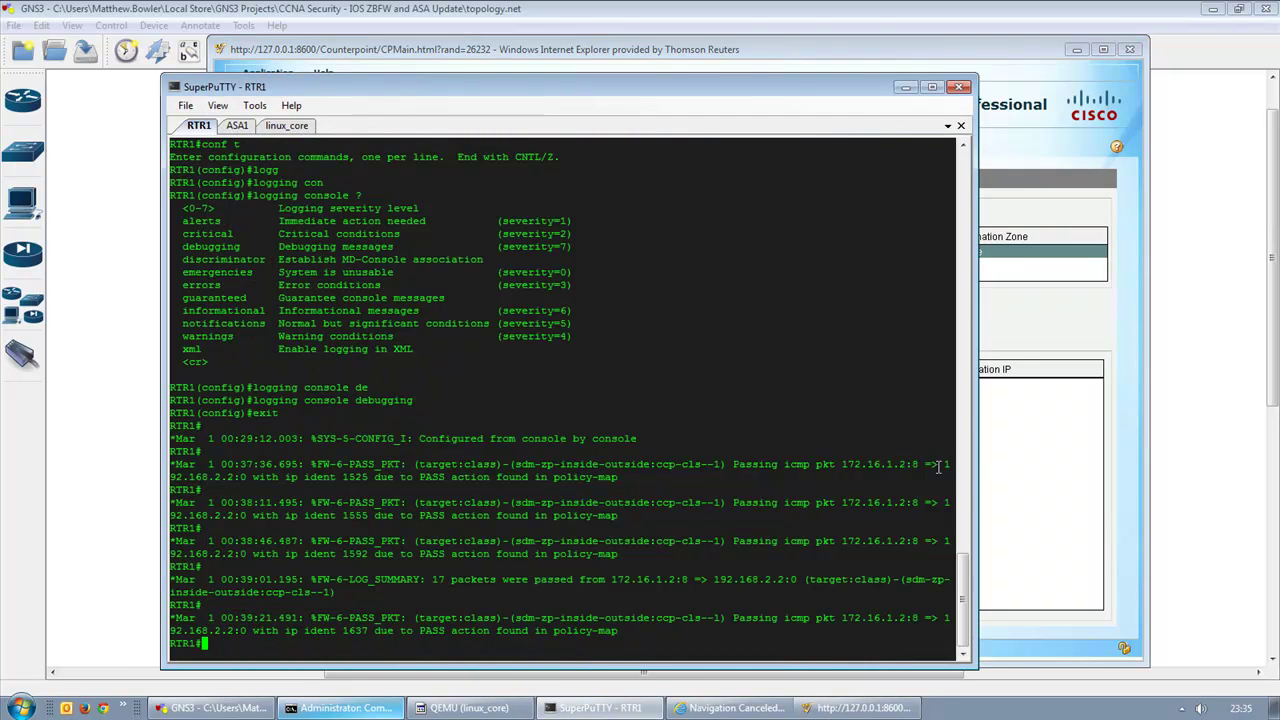
pyautogui.click(988, 452)
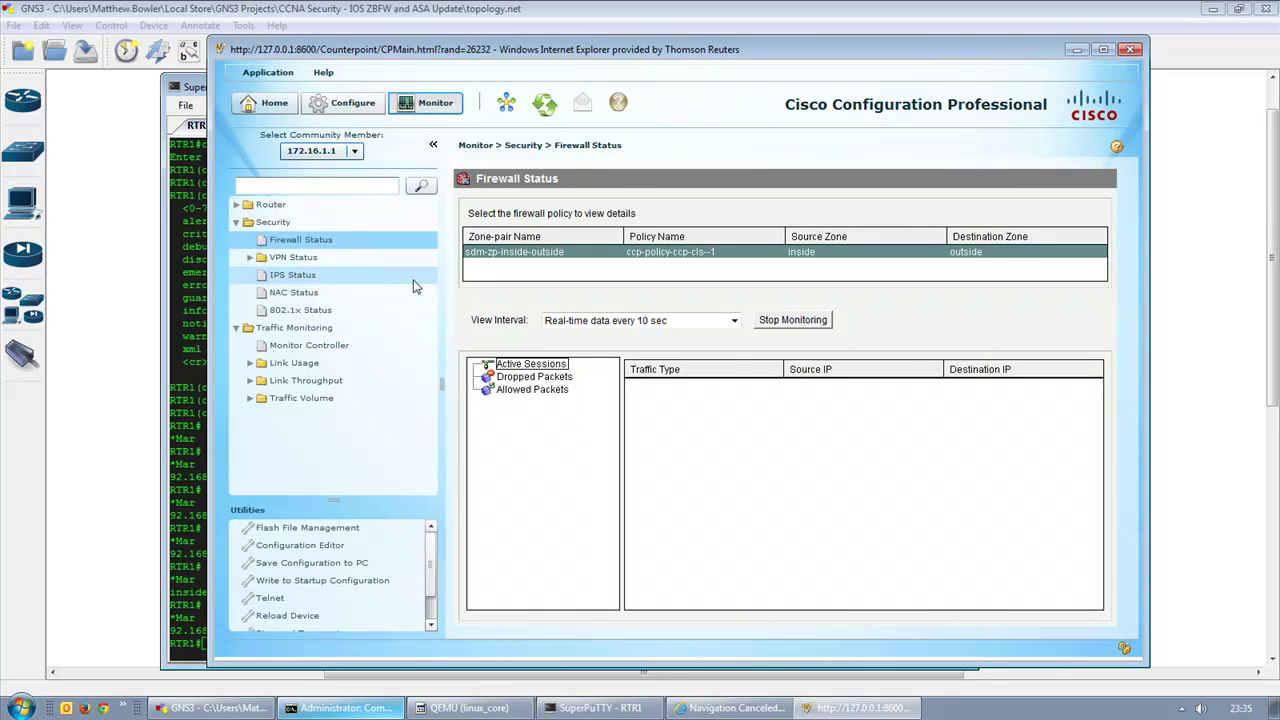
# Step: Review the configured firewall zones and zone pairs in RTR1's security configuration
pyautogui.click(352, 104)
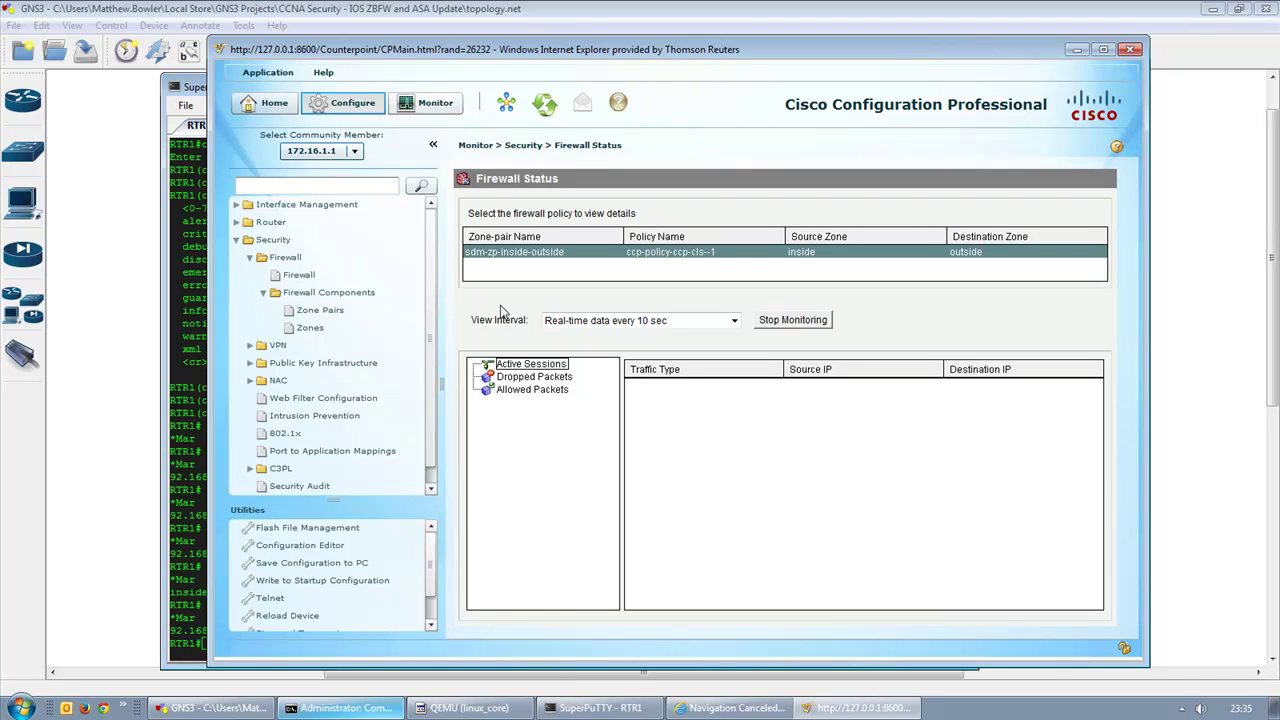
pyautogui.click(310, 327)
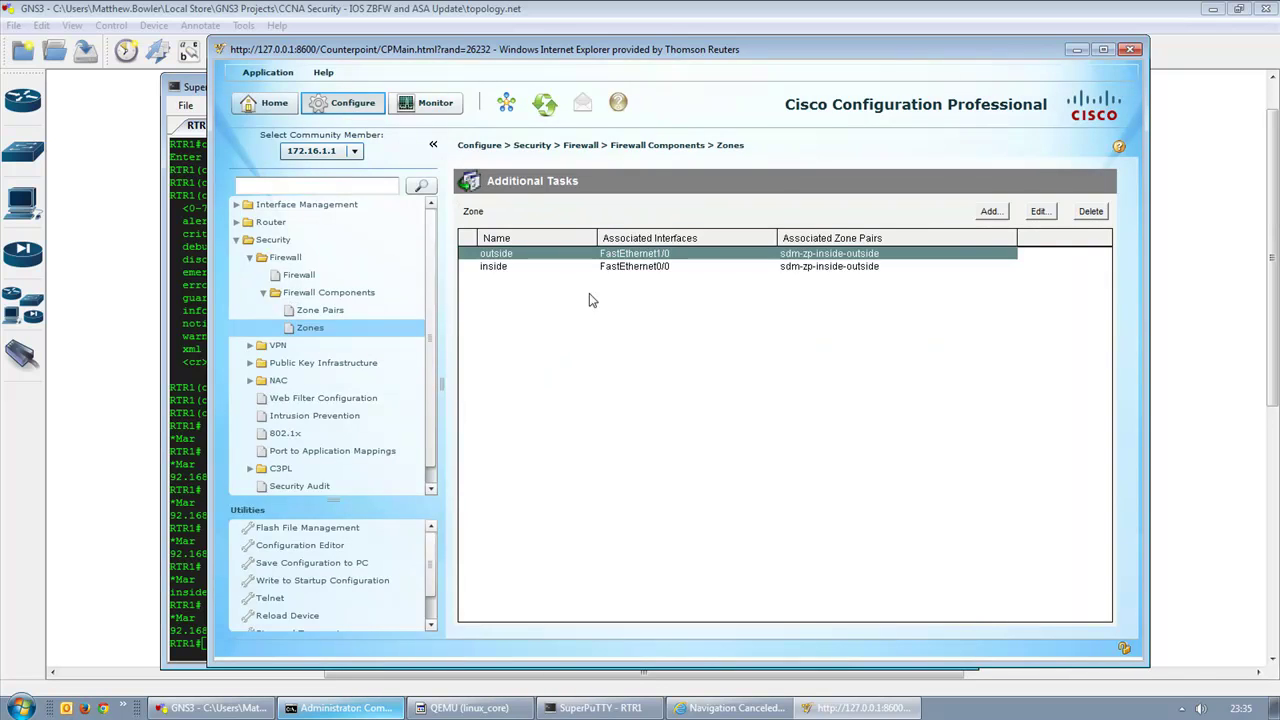
pyautogui.click(345, 312)
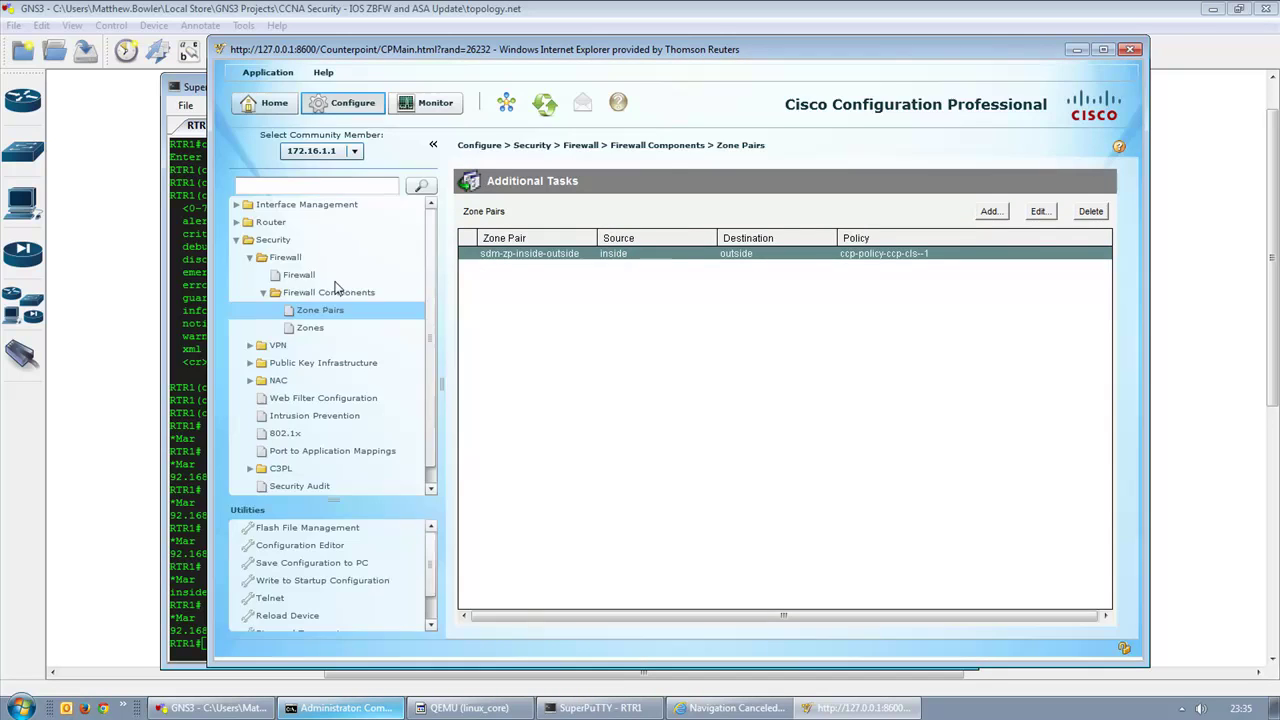
# Step: Set the action of the inside-to-outside firewall rule for source 172.16.1.0 to Inspect and deliver the configuration to the router
pyautogui.click(303, 276)
pyautogui.click(578, 212)
pyautogui.click(632, 296)
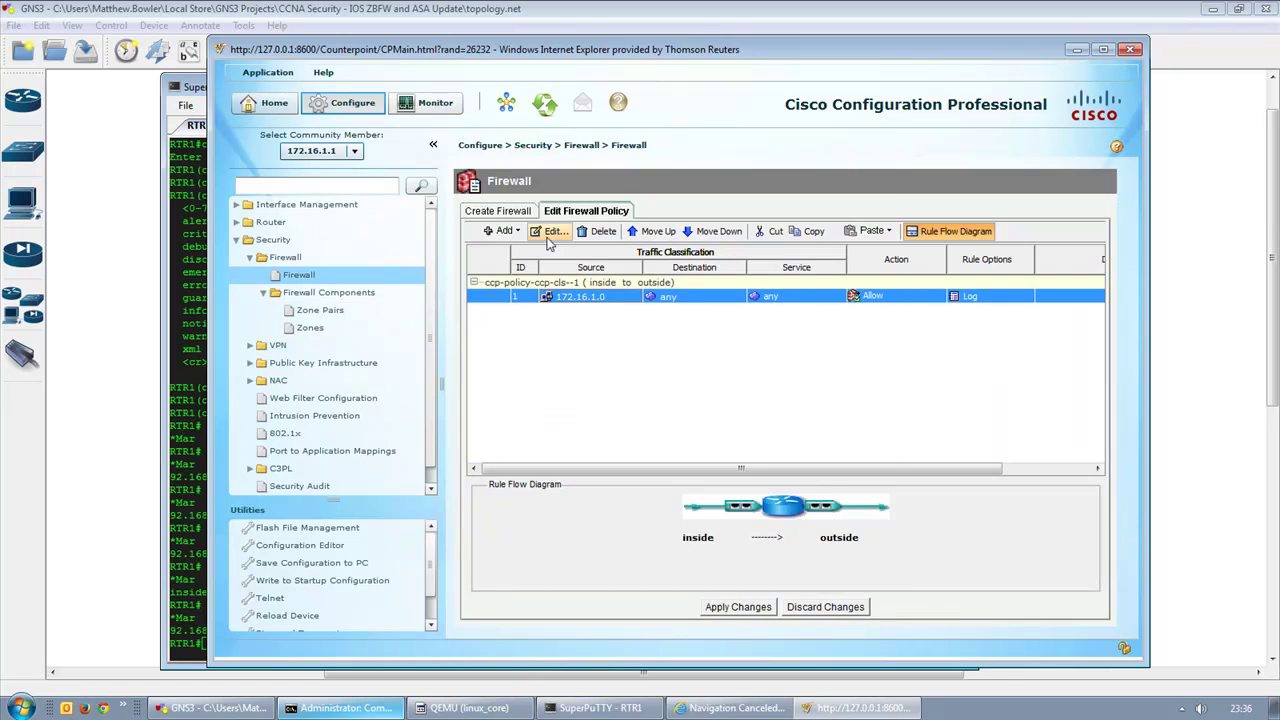
pyautogui.click(549, 237)
pyautogui.click(545, 509)
pyautogui.click(545, 531)
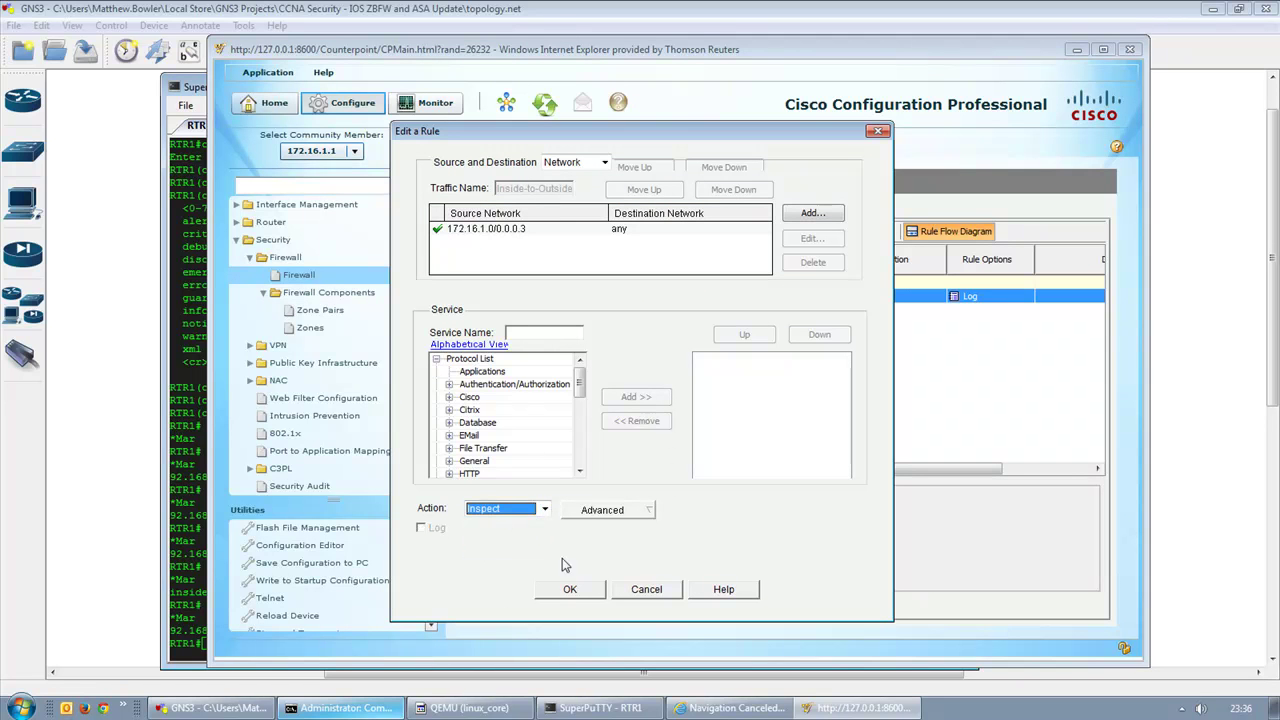
pyautogui.click(570, 590)
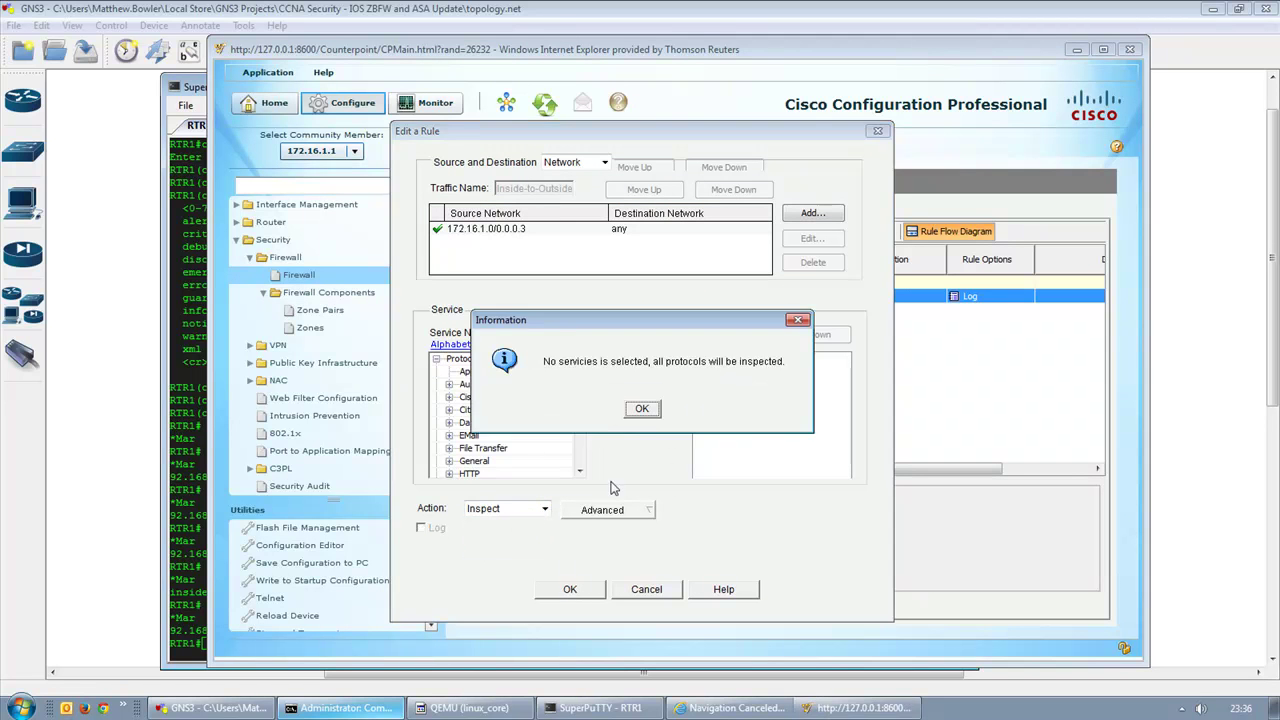
pyautogui.click(650, 413)
pyautogui.click(520, 511)
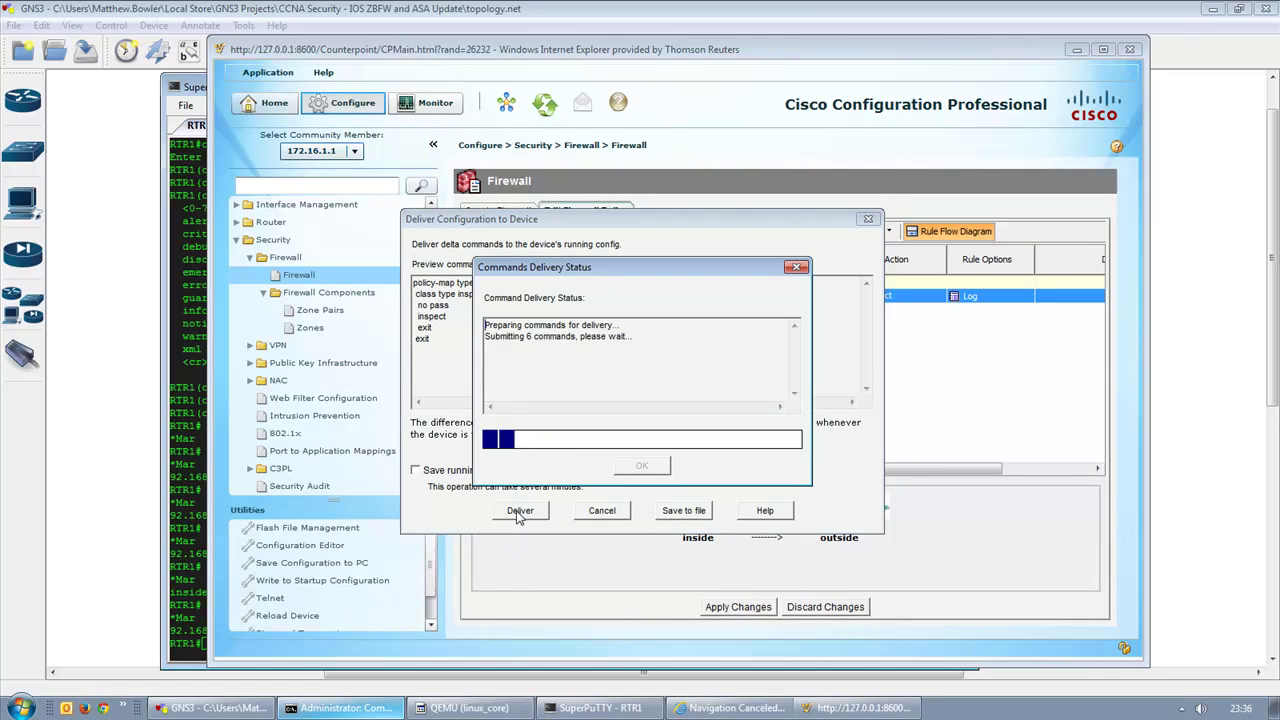
pyautogui.click(640, 465)
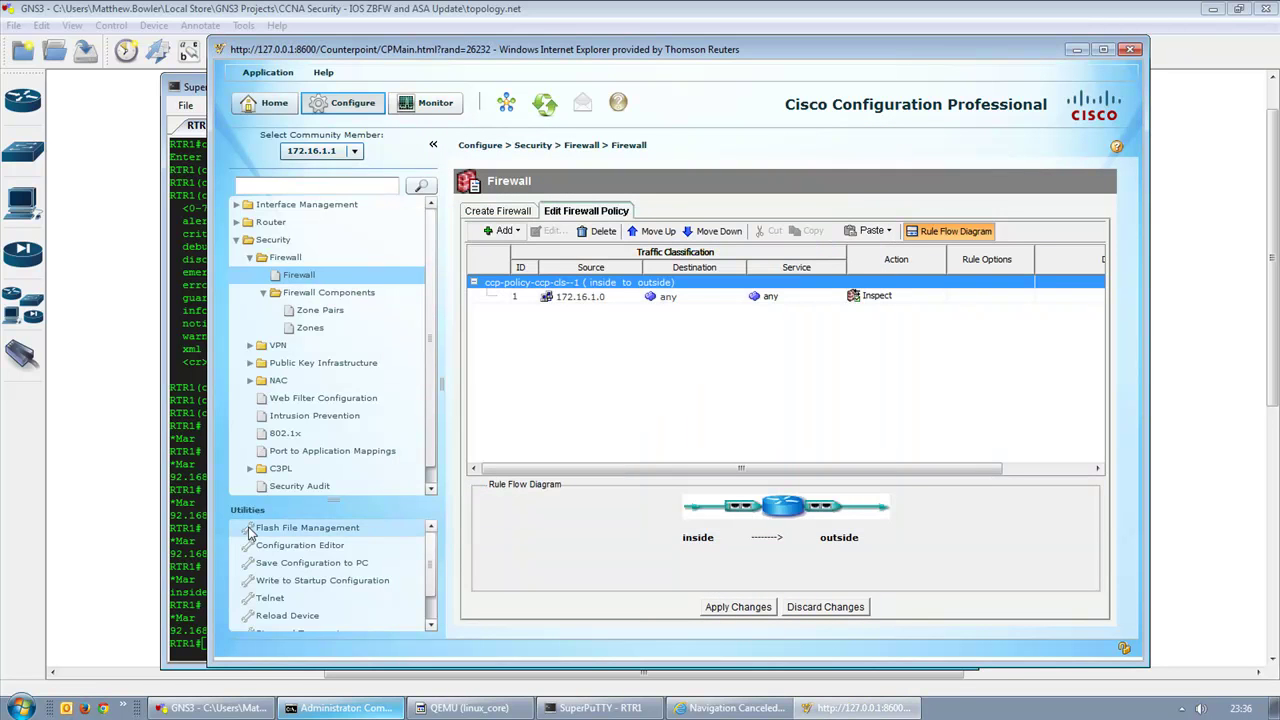
# Step: Check the running ping in the Command Prompt and return to Cisco Configuration Professional to view the firewall's active sessions
pyautogui.click(343, 708)
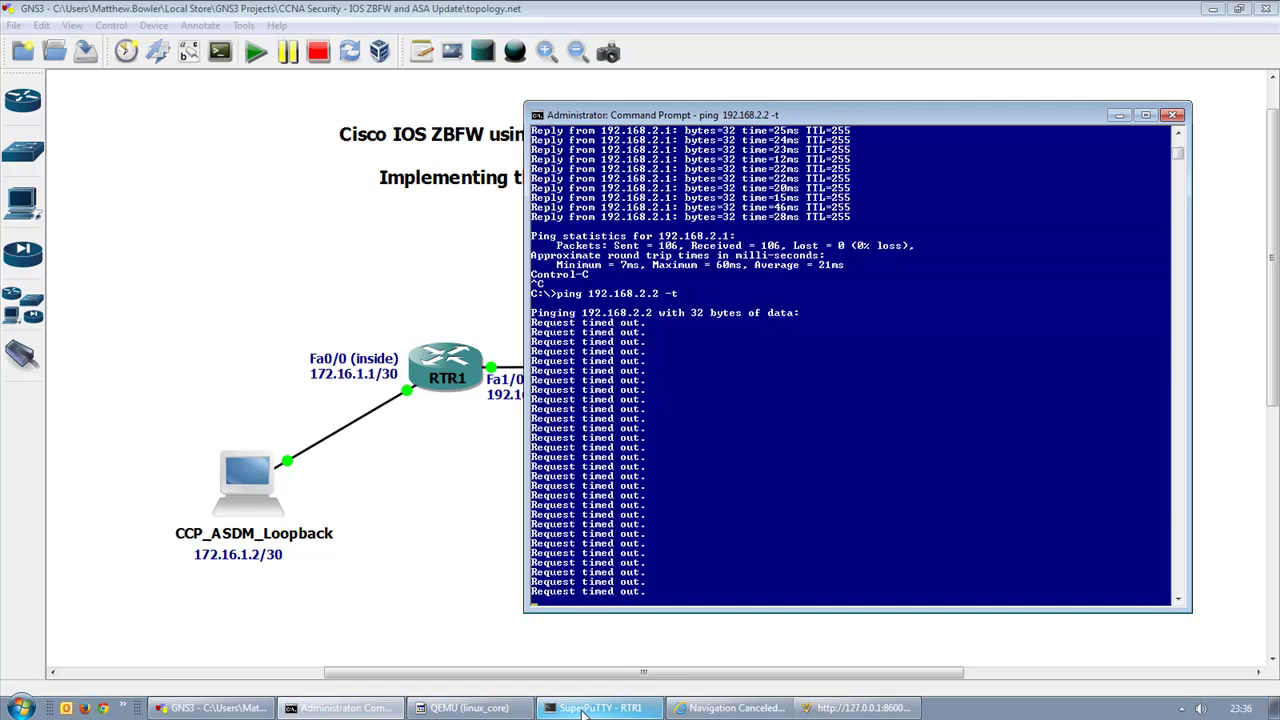
pyautogui.click(833, 708)
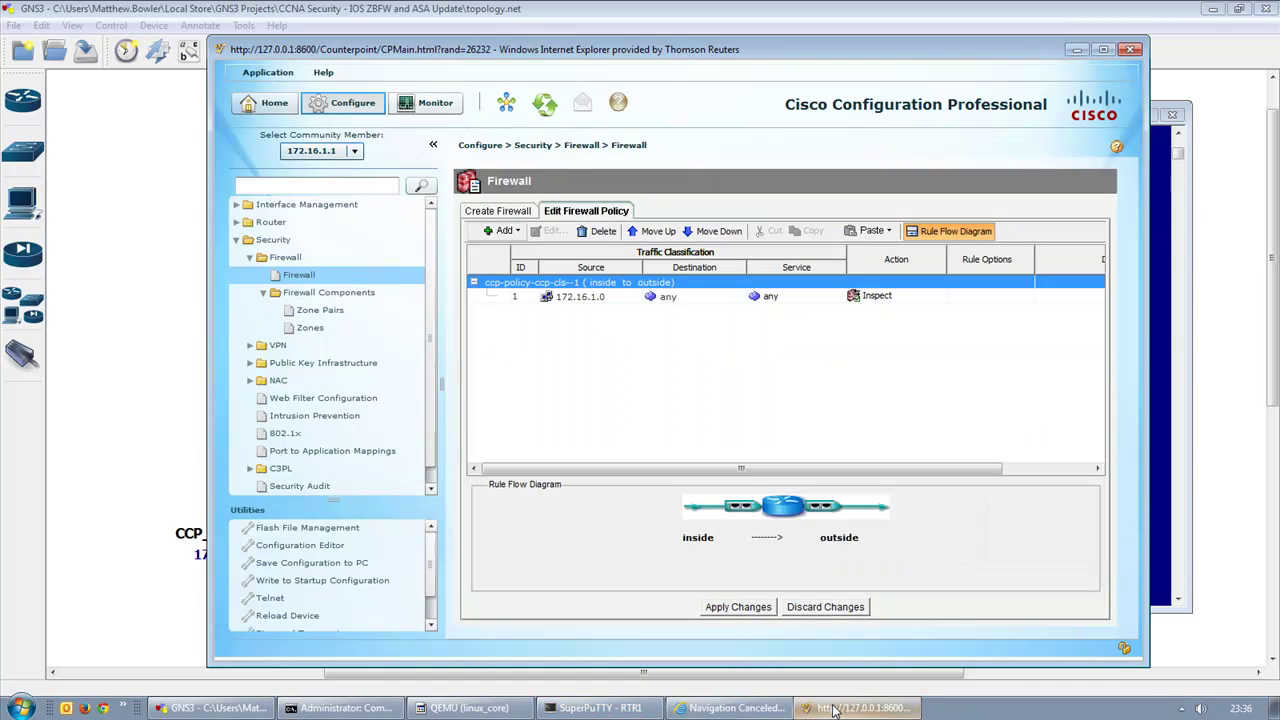
pyautogui.click(416, 104)
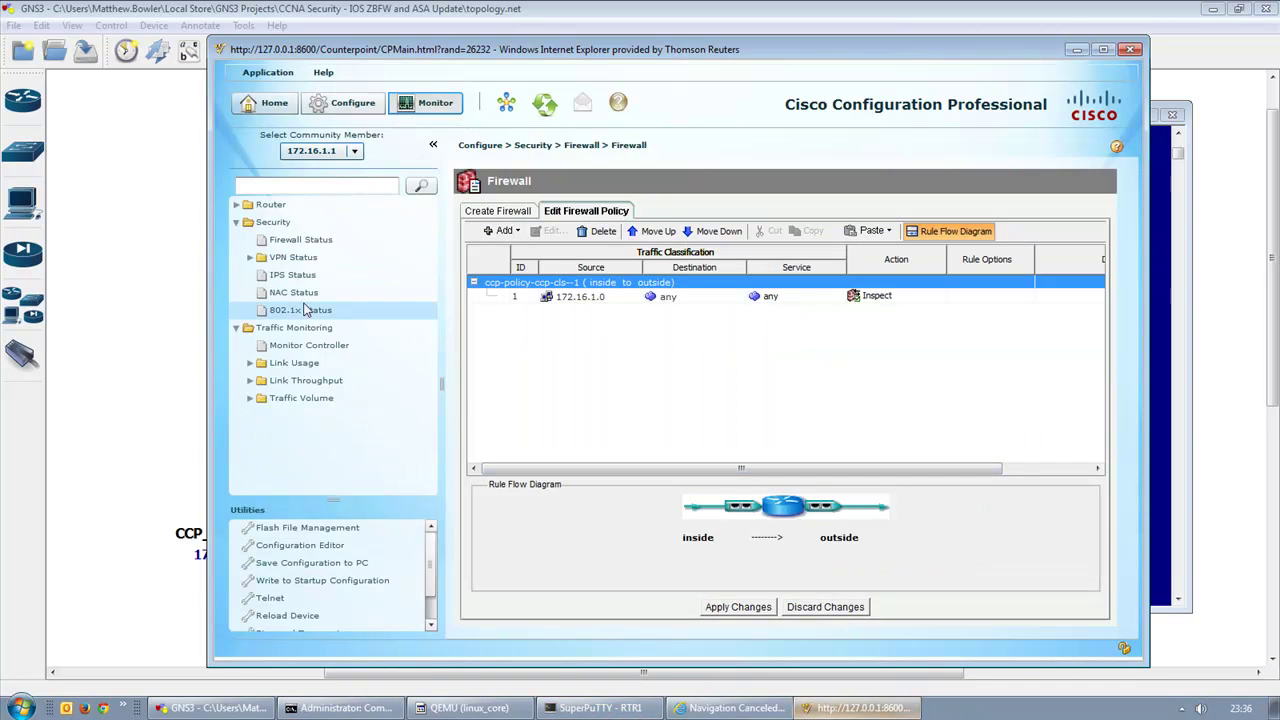
pyautogui.click(300, 240)
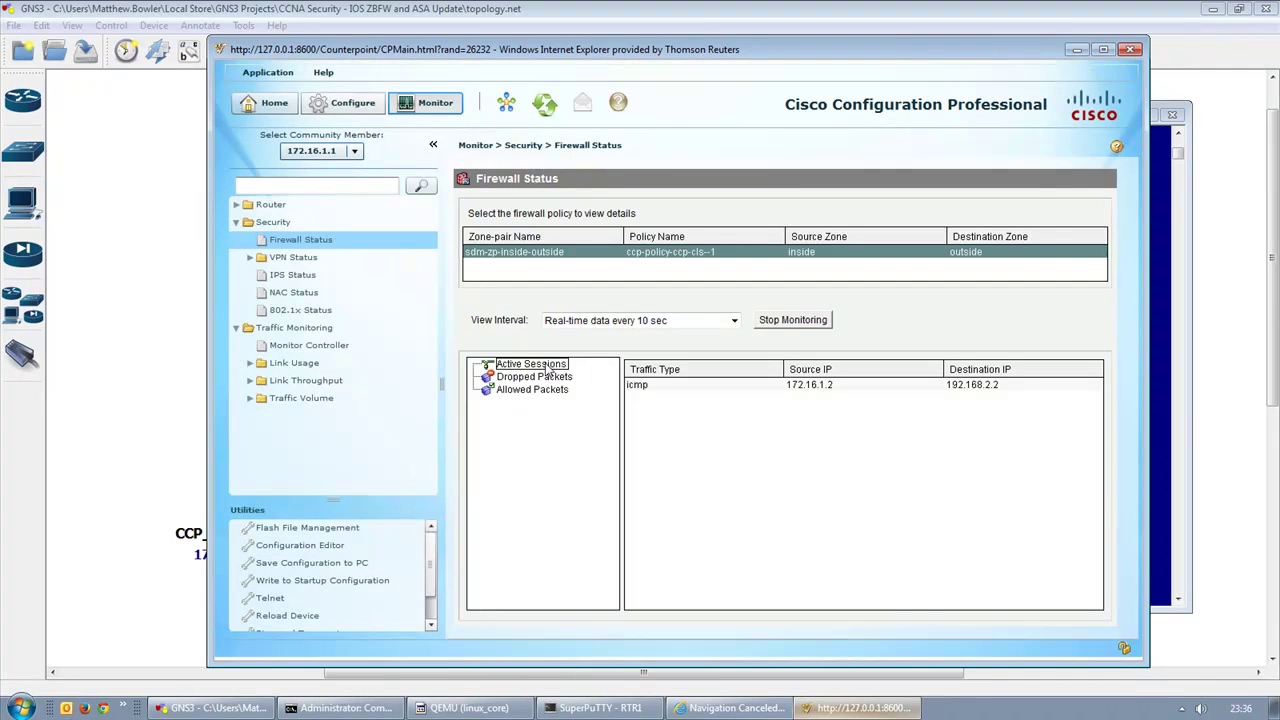
pyautogui.click(543, 368)
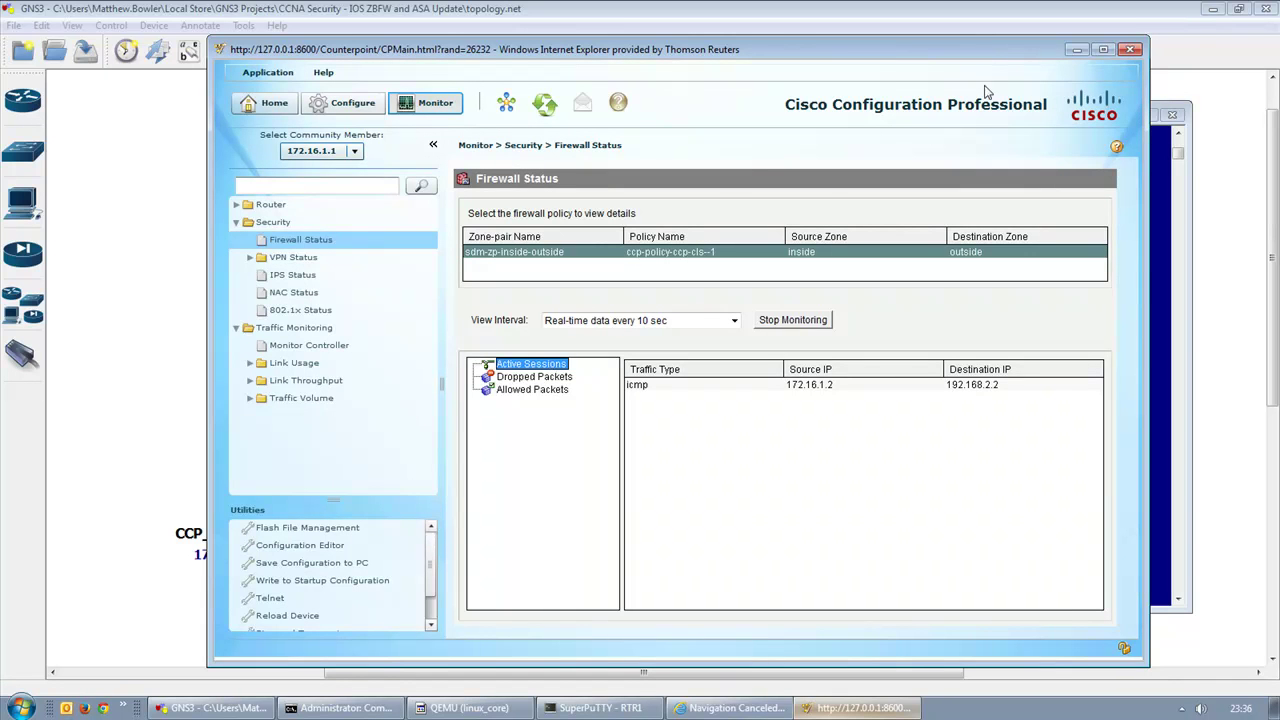
# Step: Compare the continuous ping in the Command Prompt with the firewall's active sessions and the GNS3 topology
pyautogui.click(1075, 50)
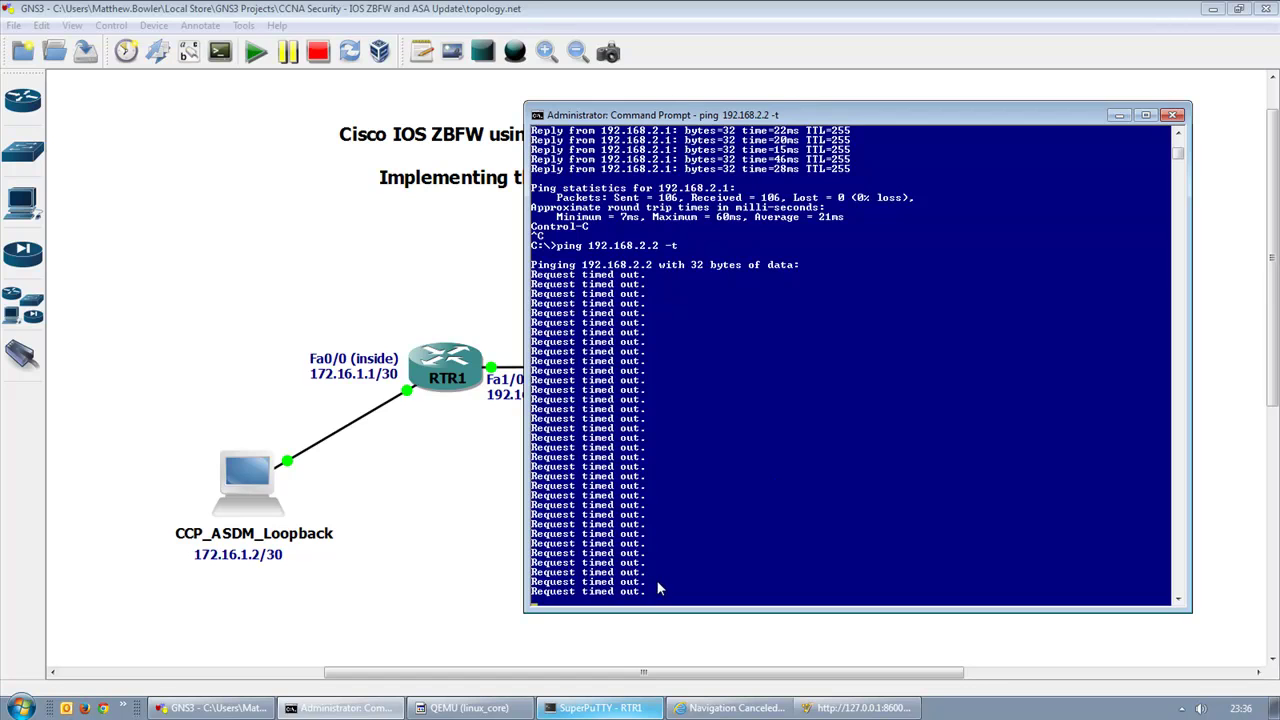
pyautogui.click(460, 470)
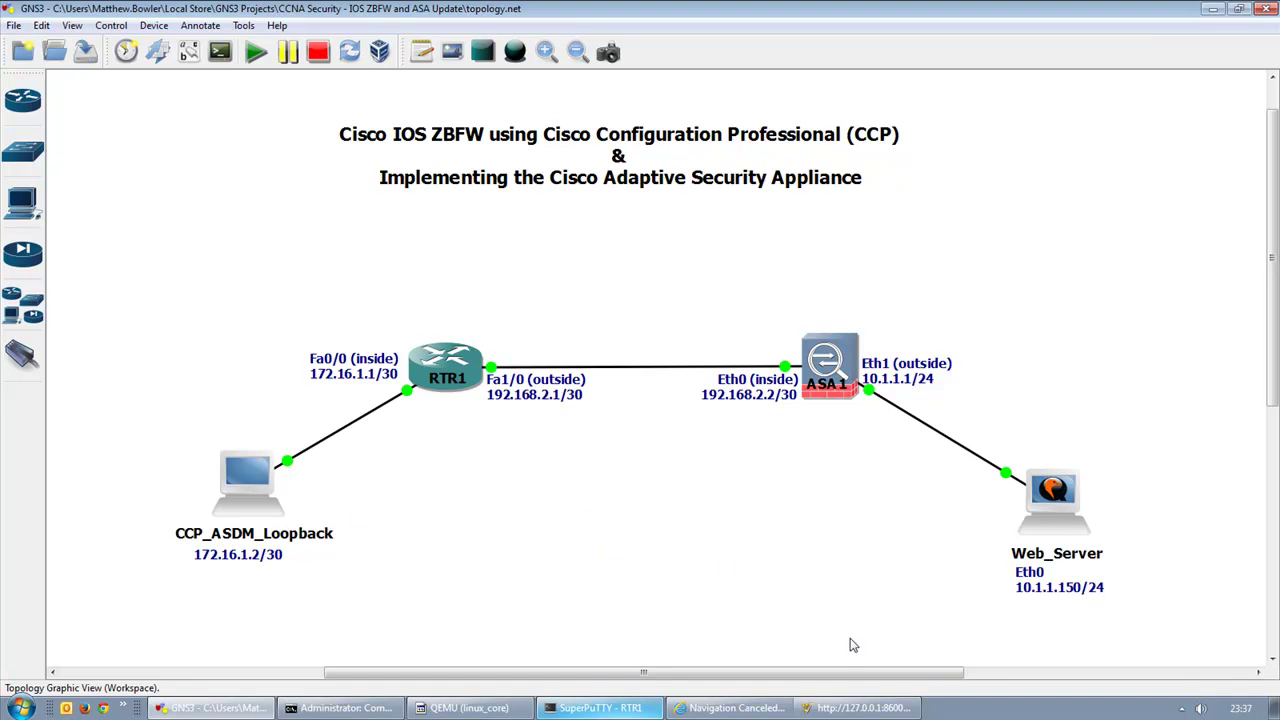
pyautogui.click(858, 708)
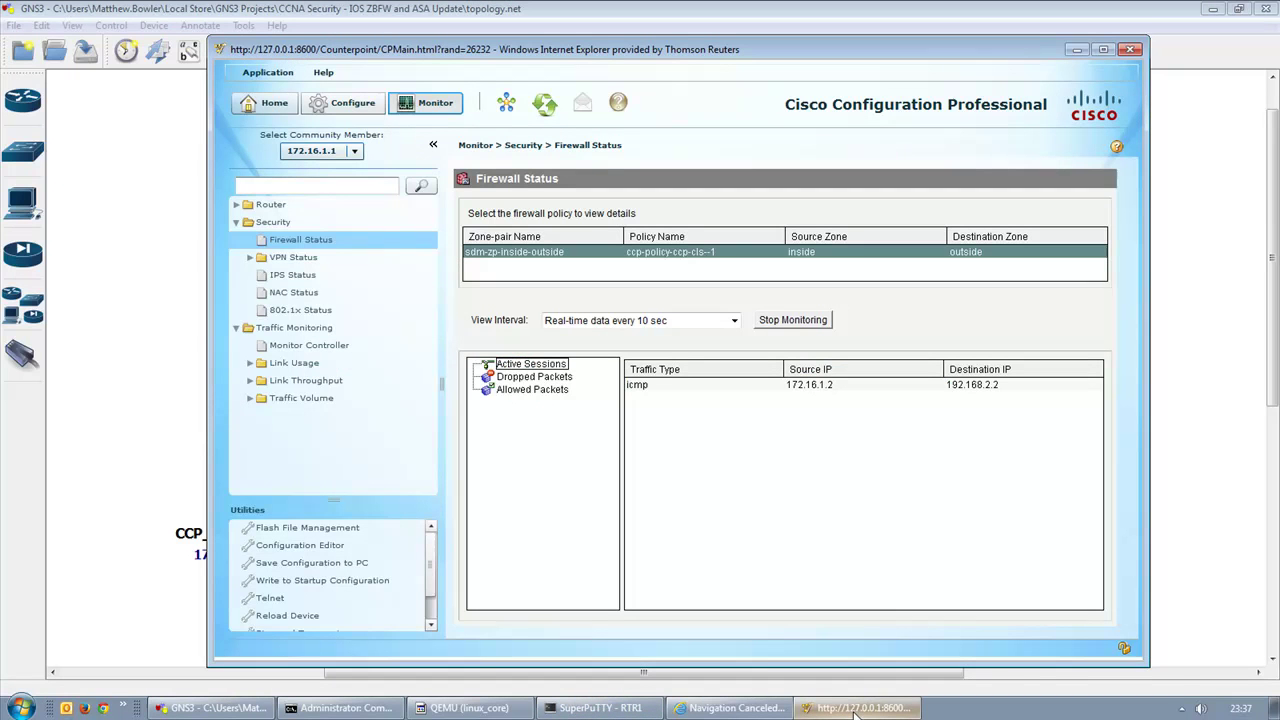
pyautogui.click(1076, 49)
pyautogui.click(345, 708)
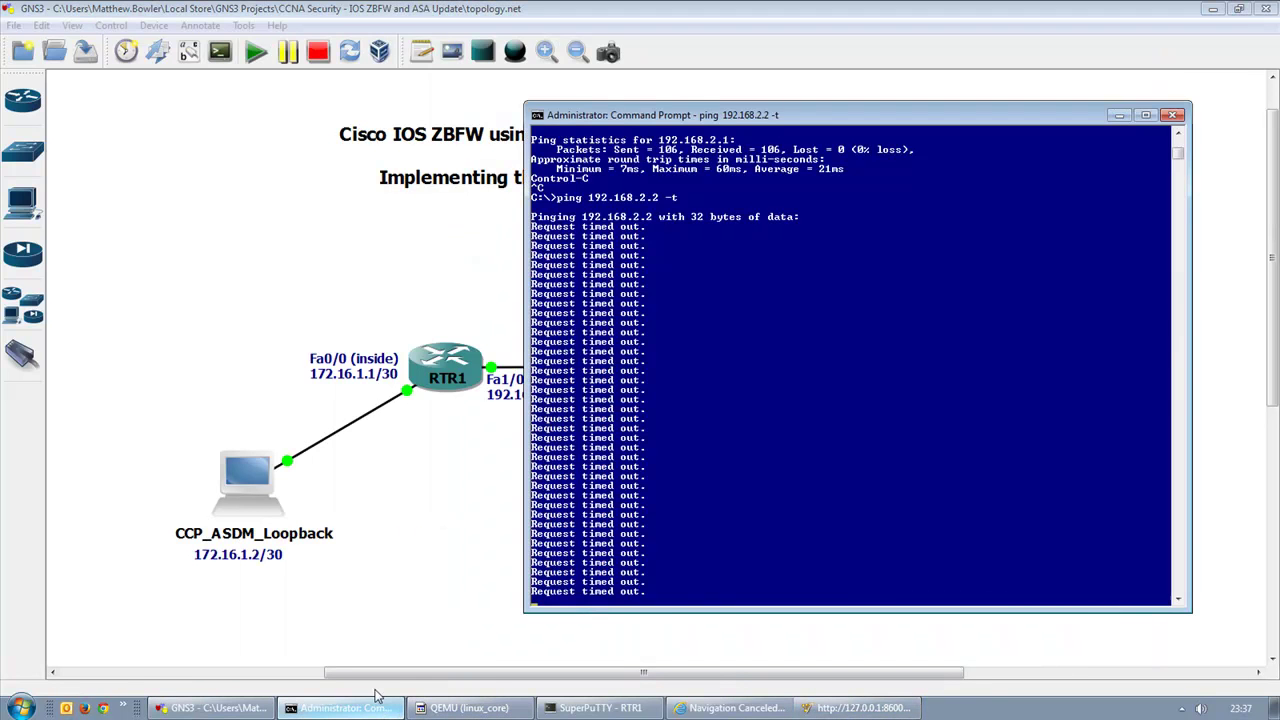
pyautogui.click(379, 706)
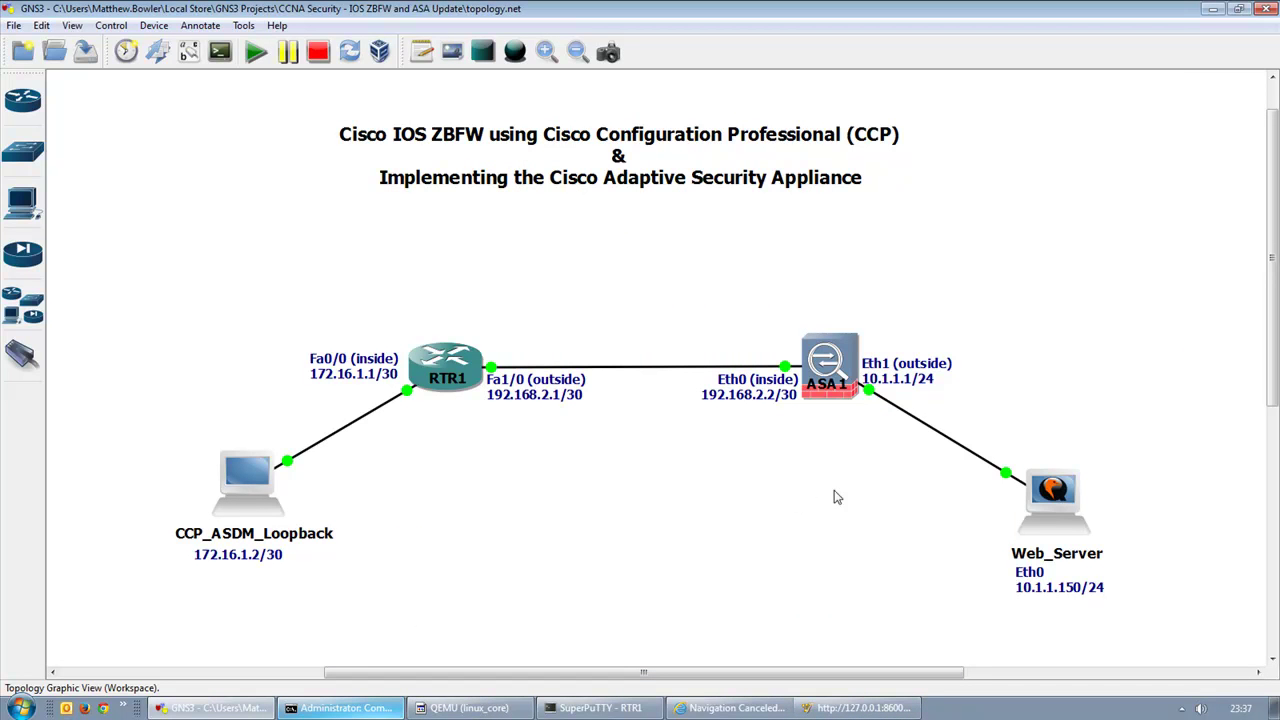
# Step: Switch to ASA1's console in SuperPuTTY
pyautogui.click(600, 708)
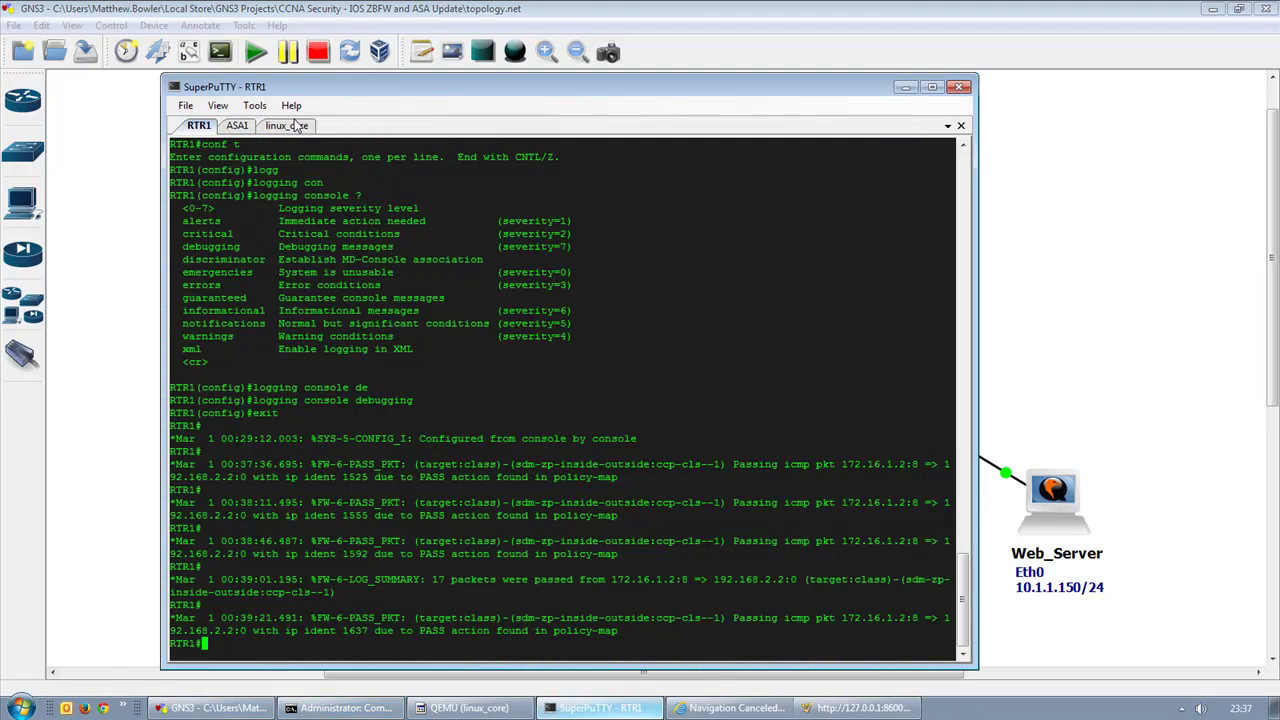
pyautogui.click(237, 125)
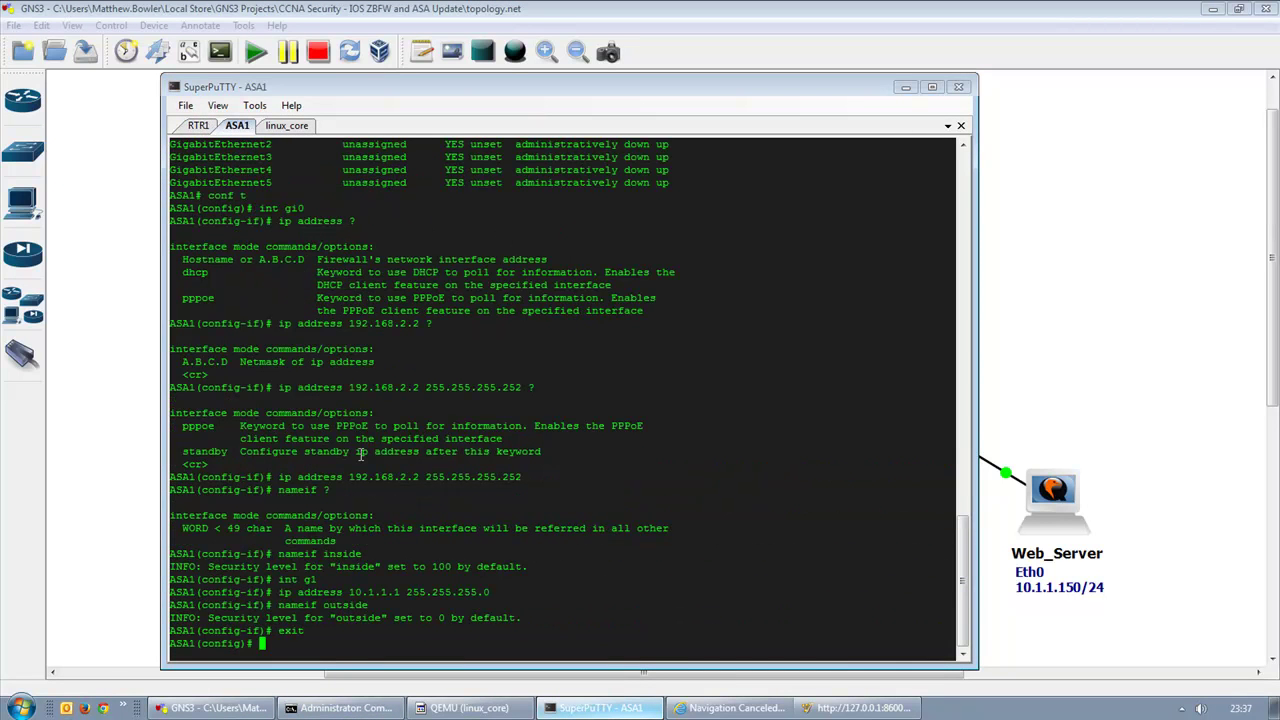